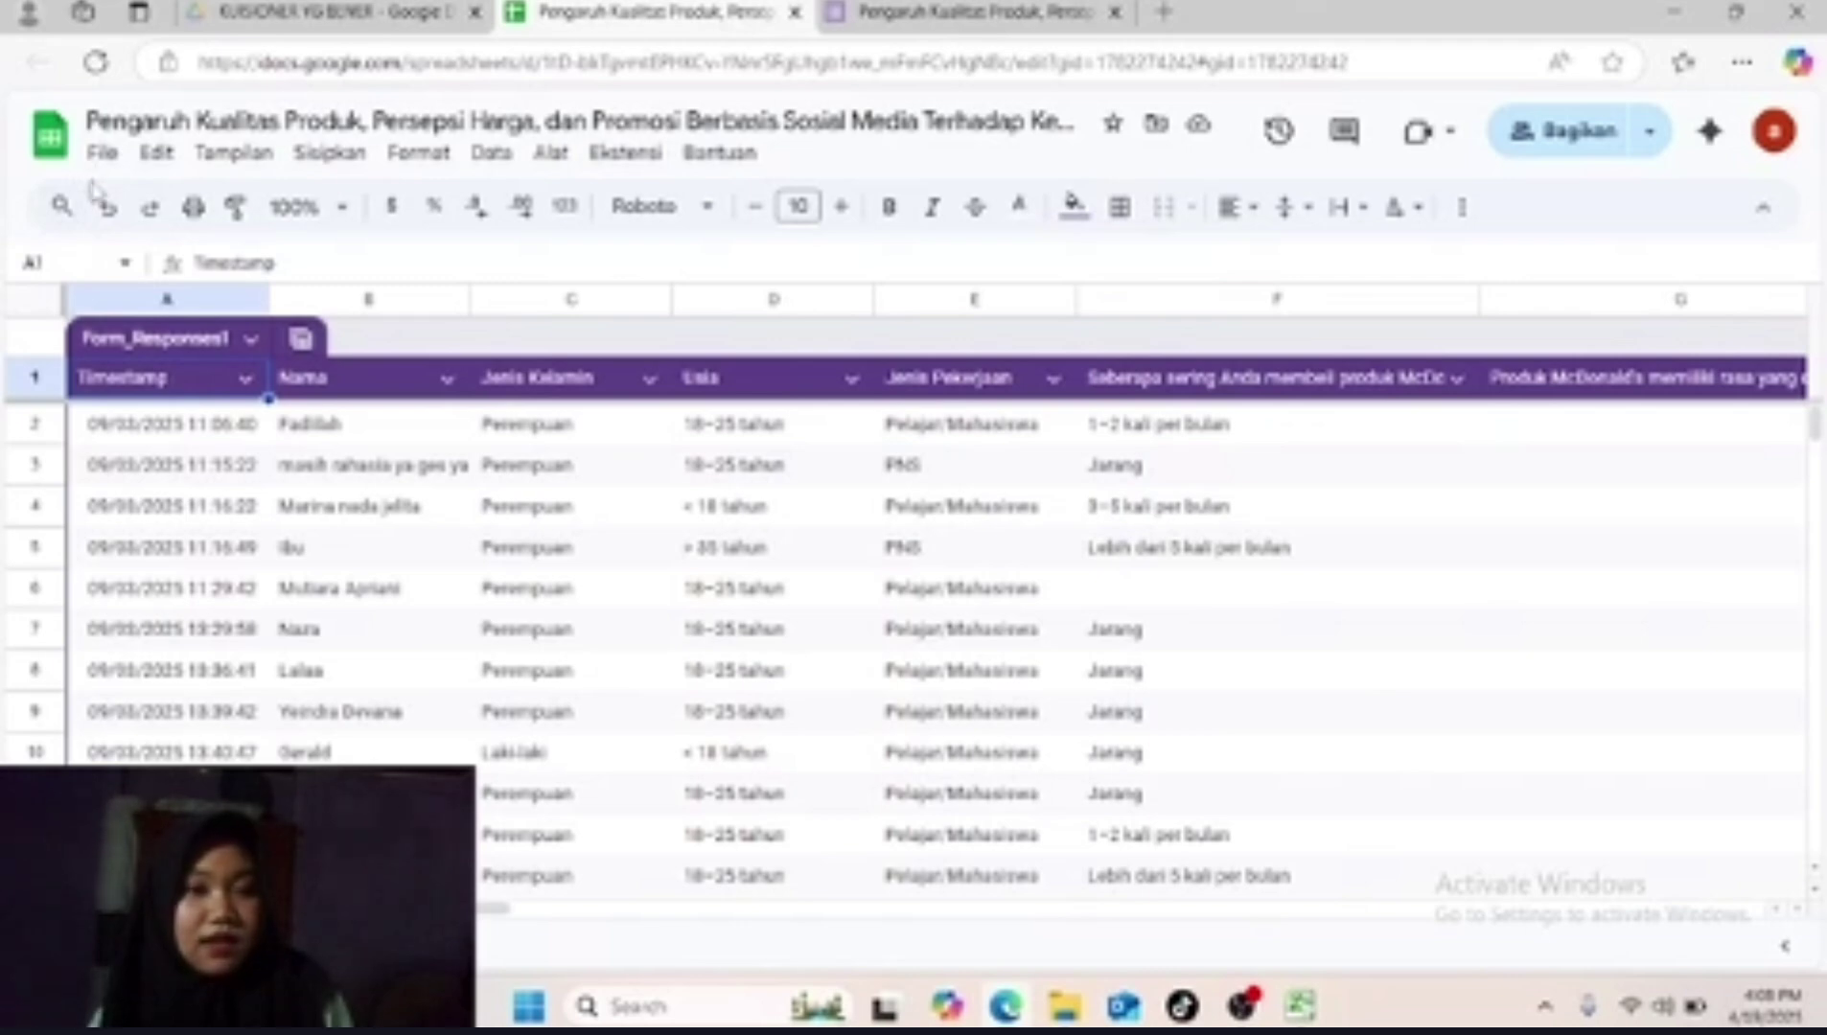
Show the response spreadsheet's download formats and switch to the downloaded response workbook in Excel.
click(102, 152)
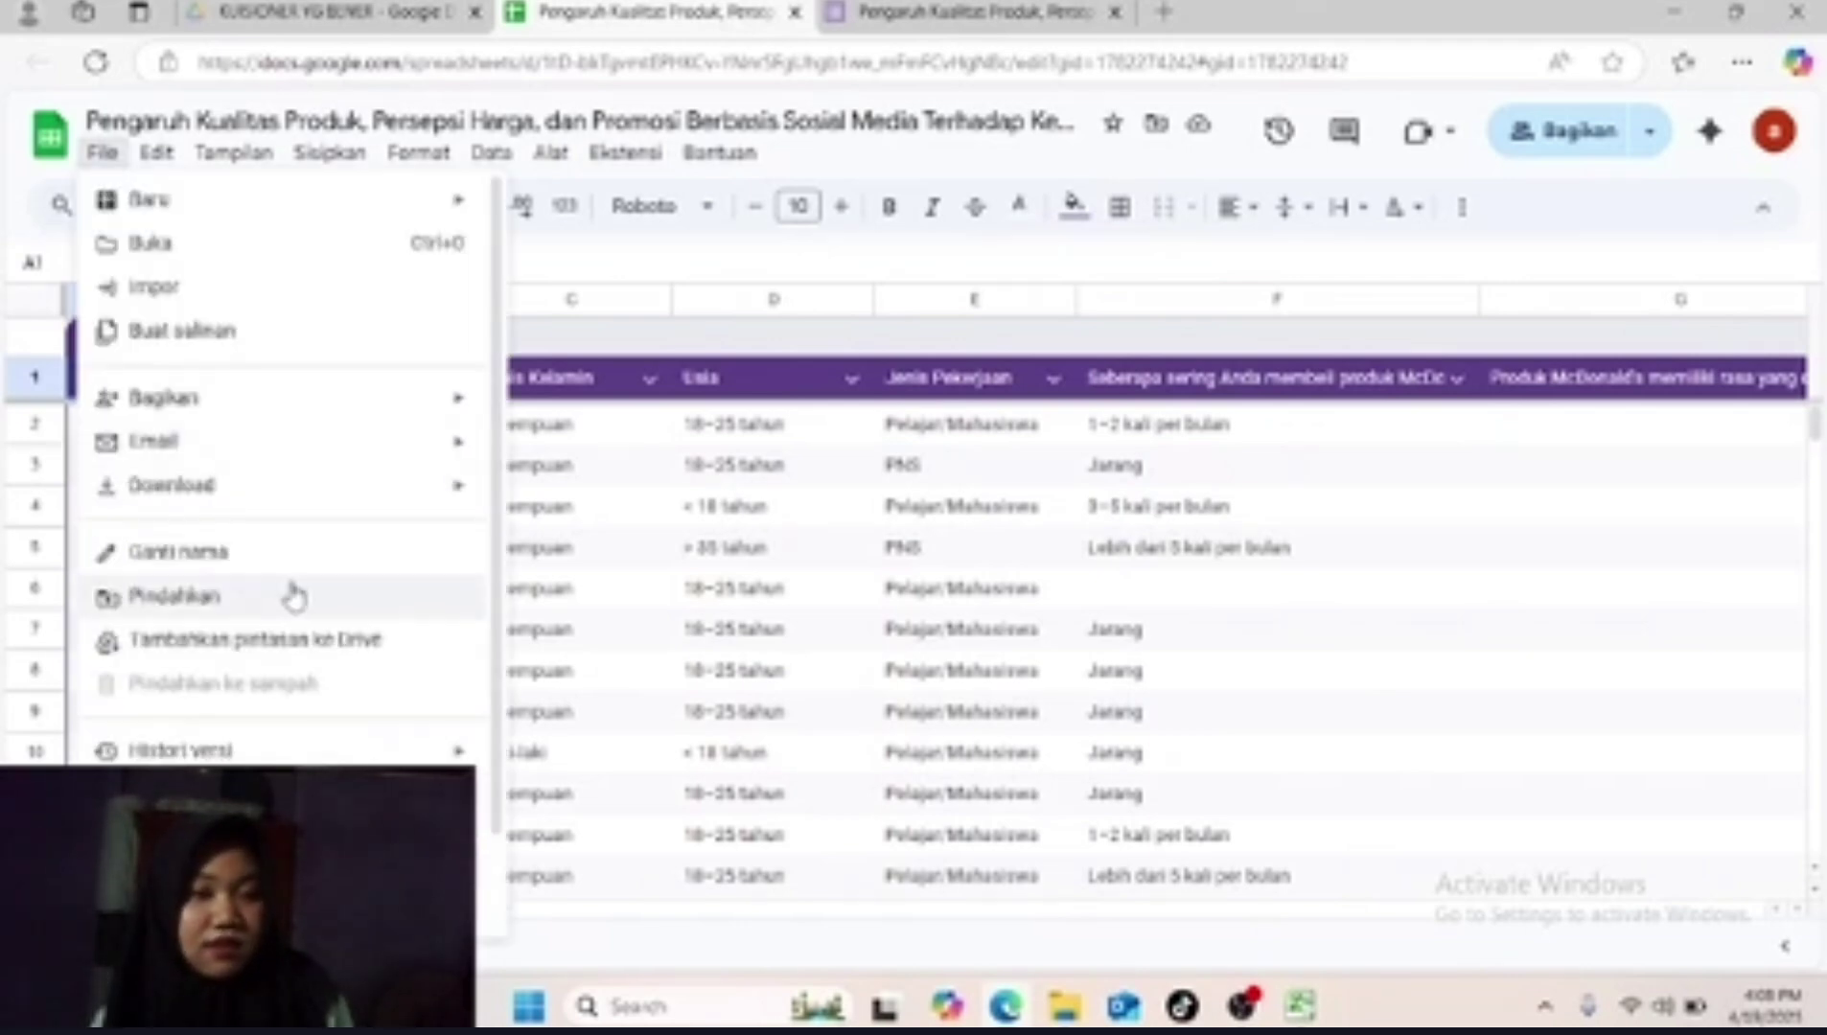
mouse_move(375, 497)
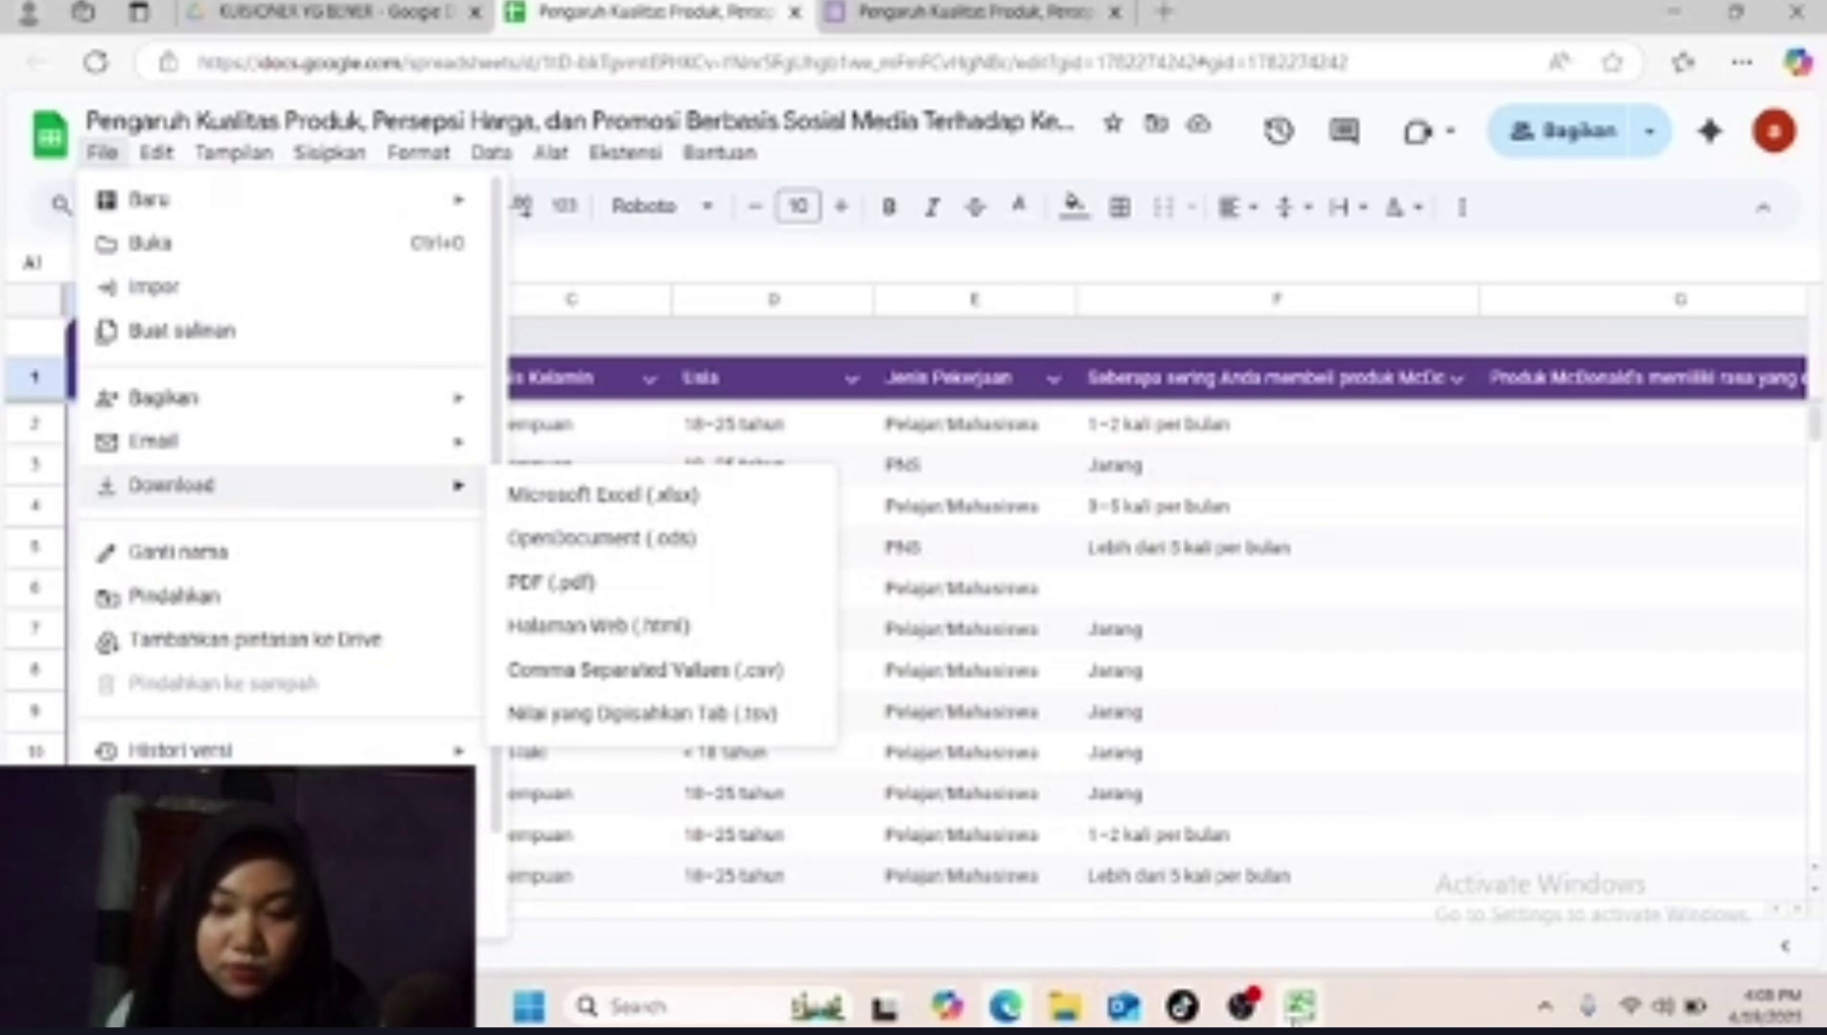
mouse_move(1294, 1018)
click(1234, 871)
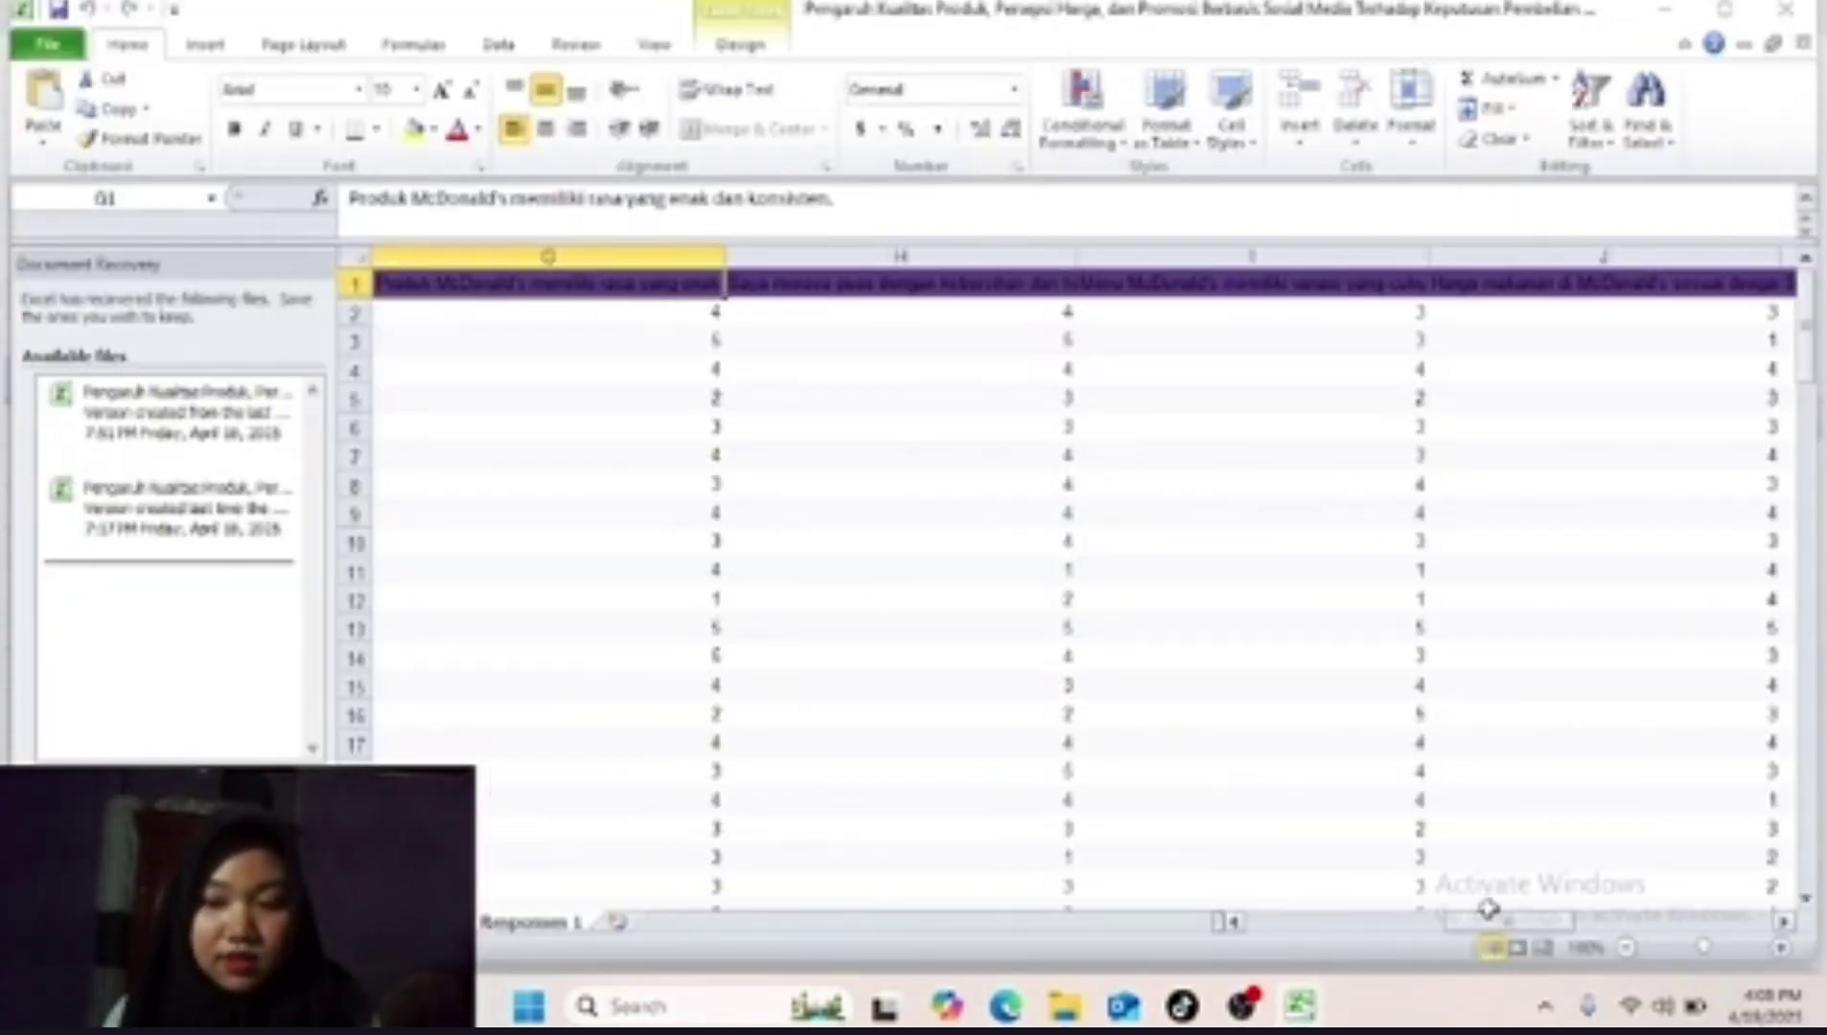
Examine the raw questionnaire answers and the McDonald's statement columns around column G.
drag(1484, 922, 1371, 922)
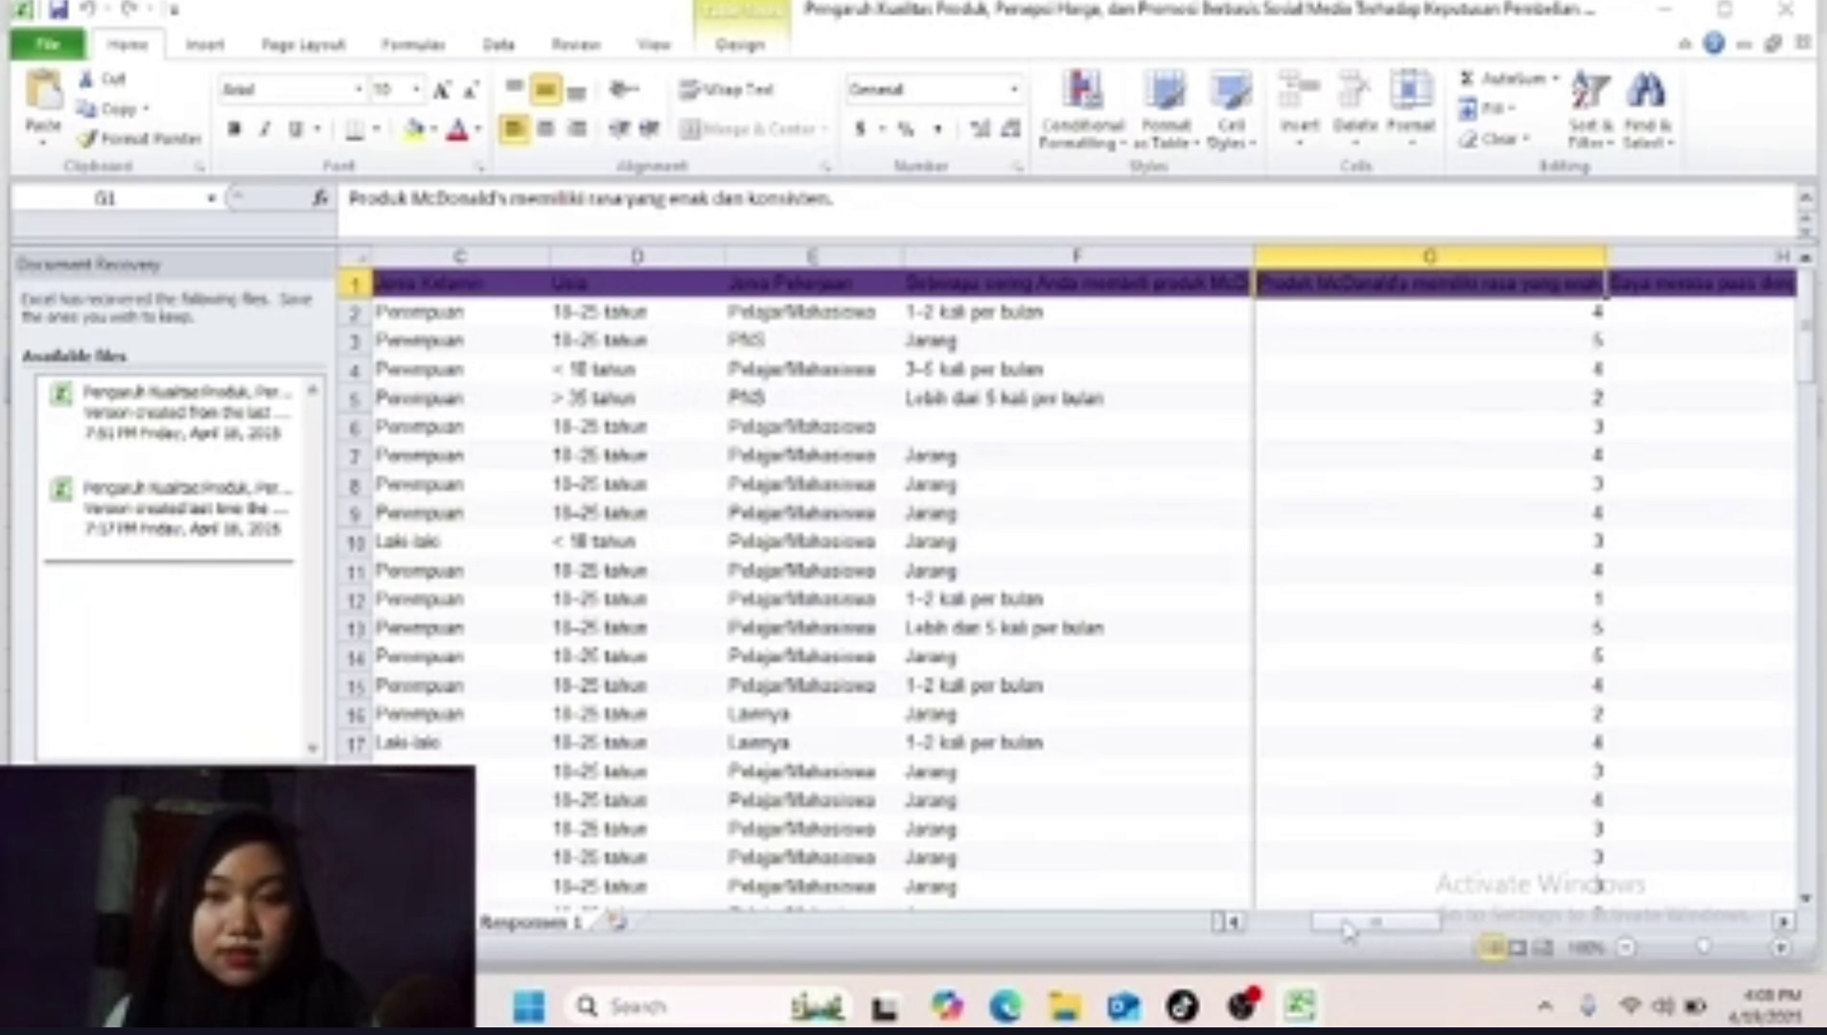
click(1491, 309)
click(1480, 288)
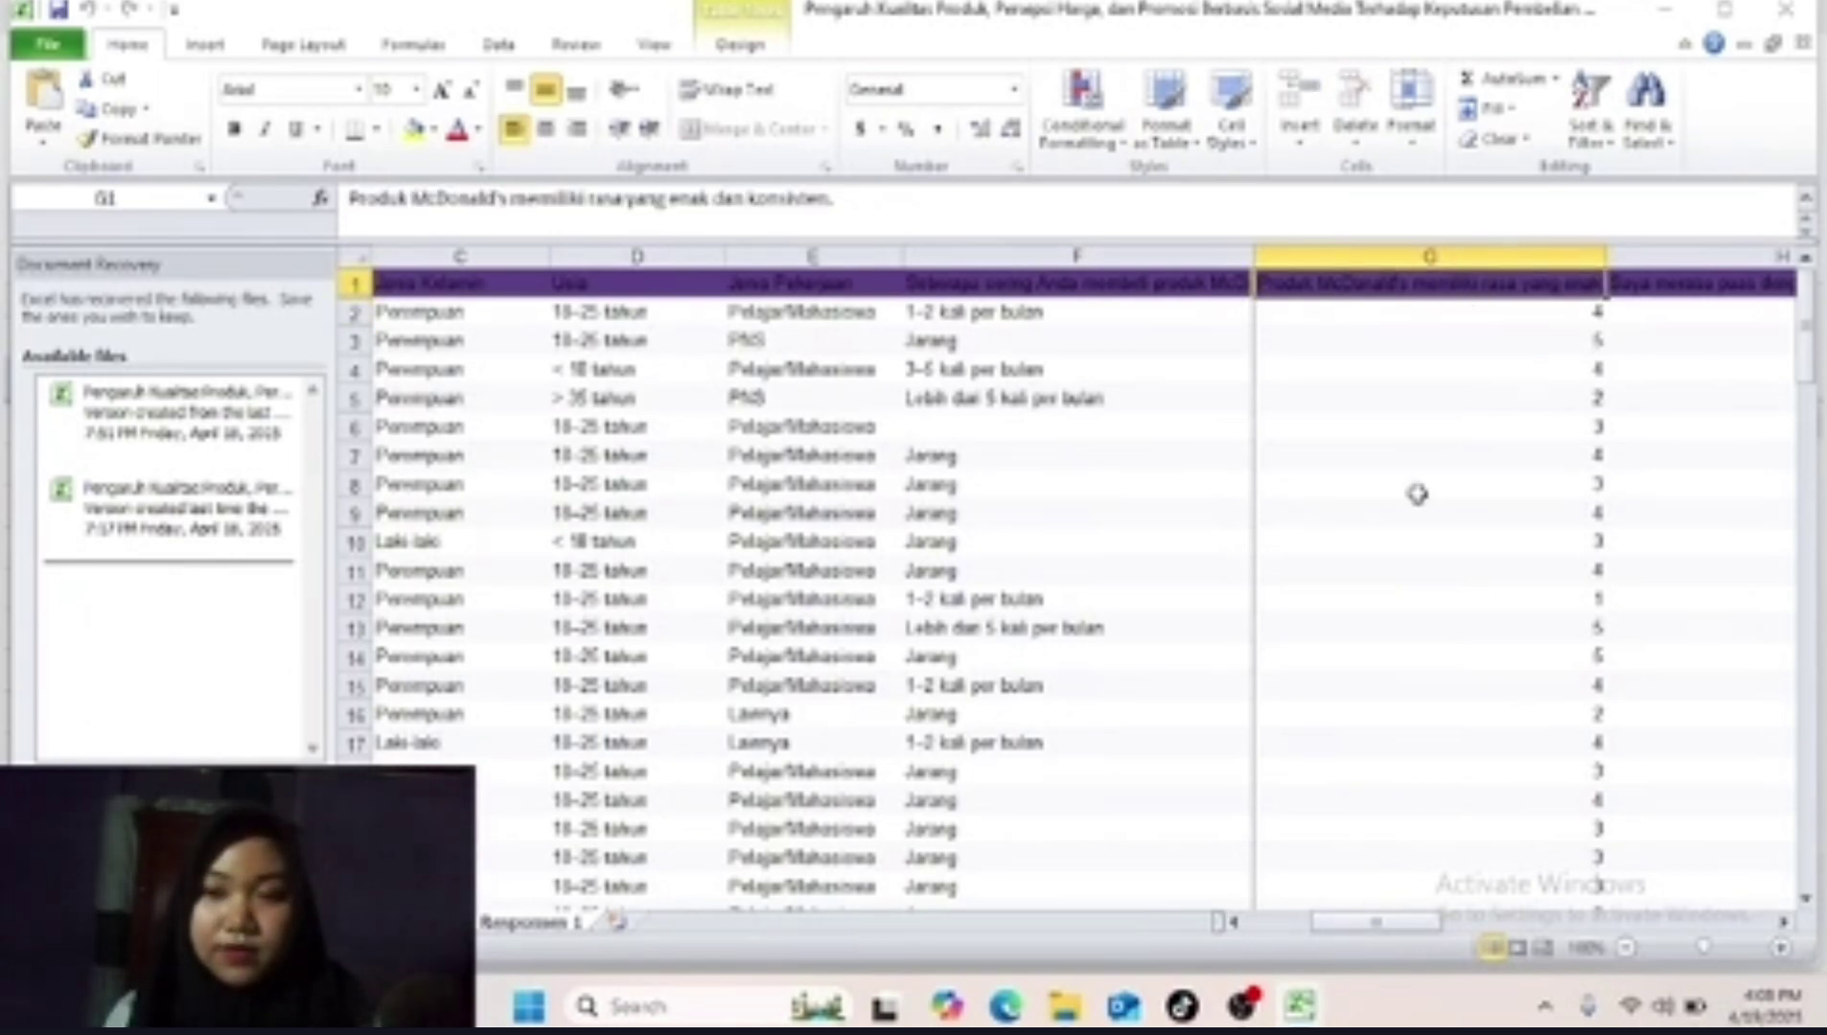
drag(1366, 925, 1387, 935)
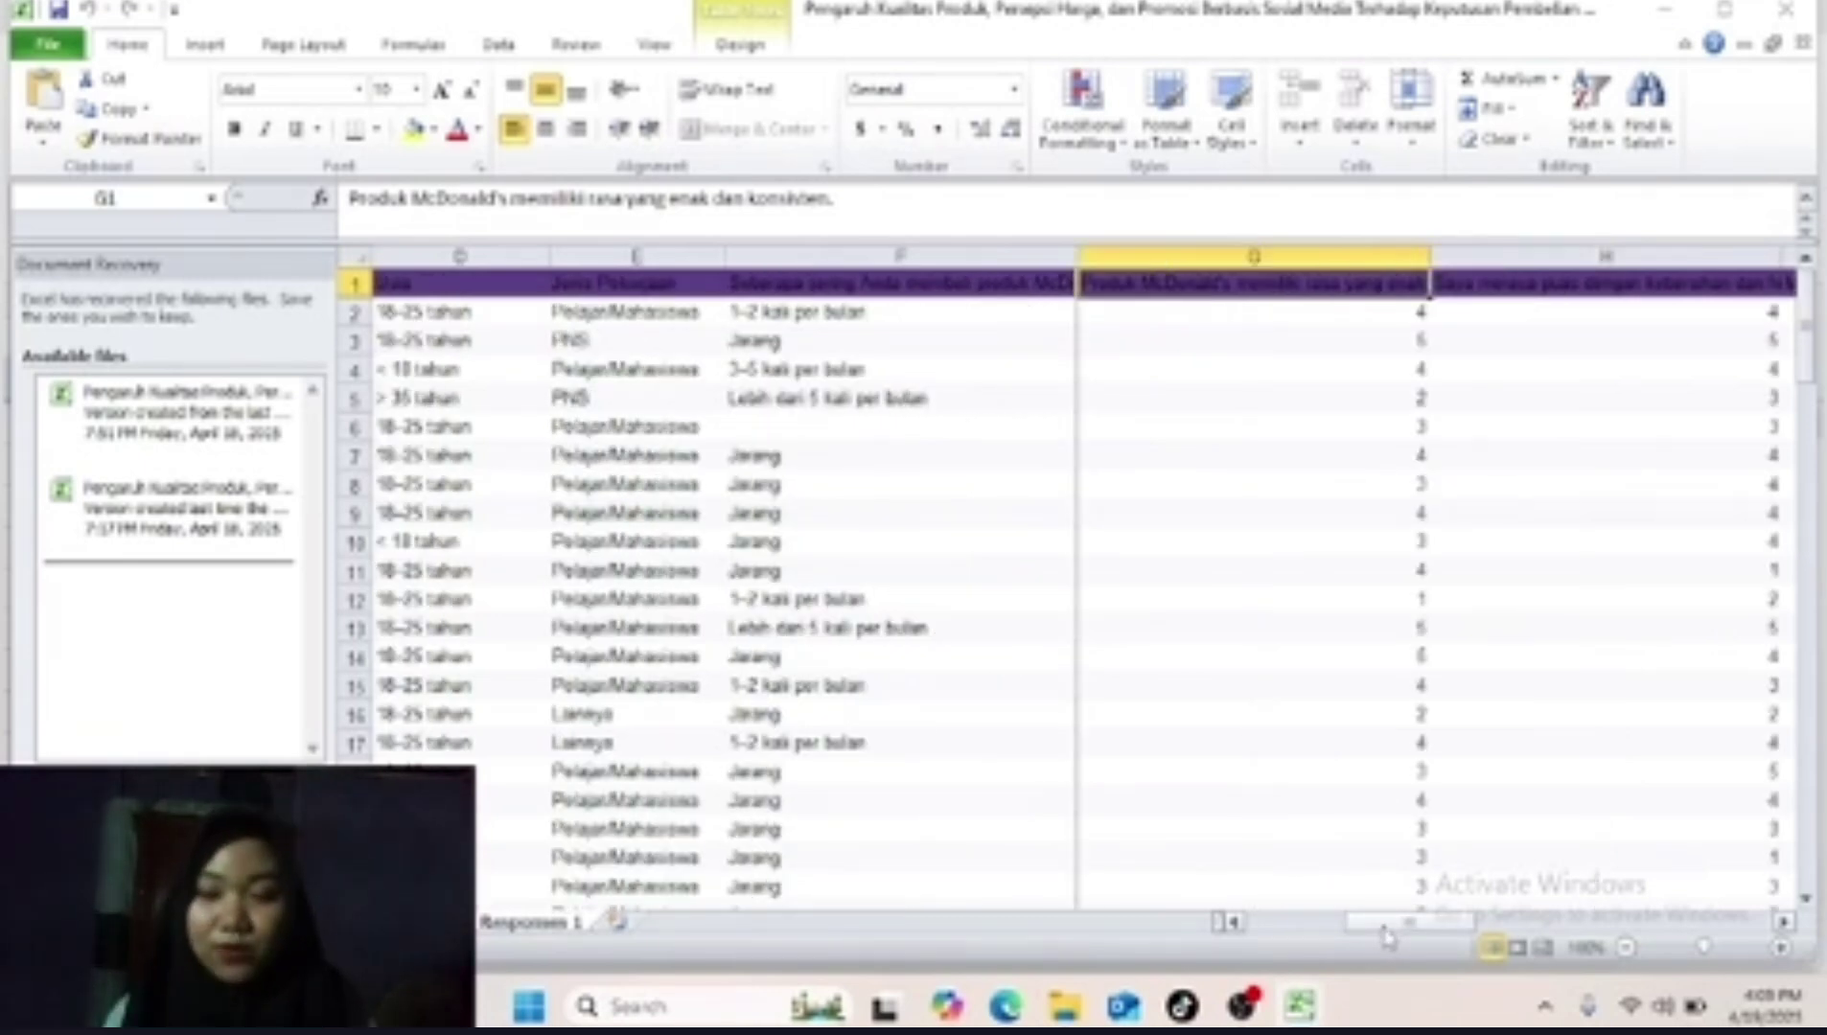
Switch to the coded response workbook and examine its item and total columns from X1.1 to Total4.
mouse_move(1300, 1005)
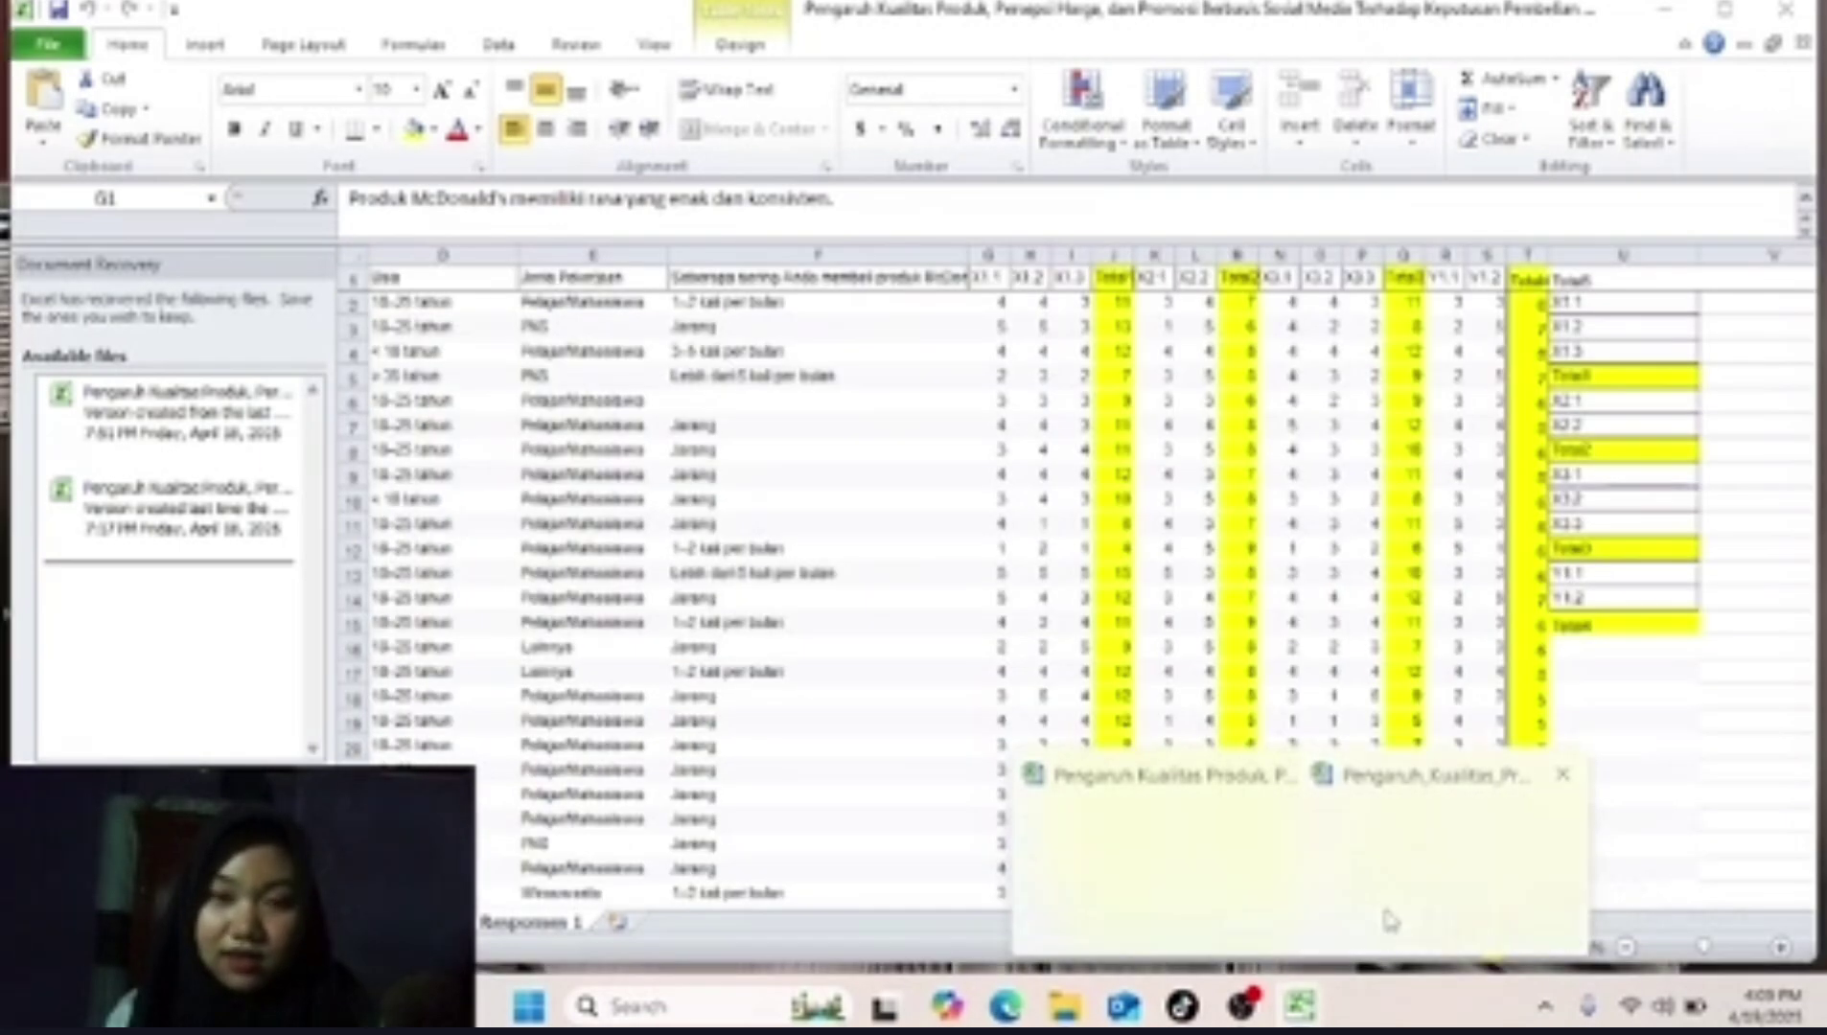
click(1385, 913)
scroll(1109, 575, down, 1)
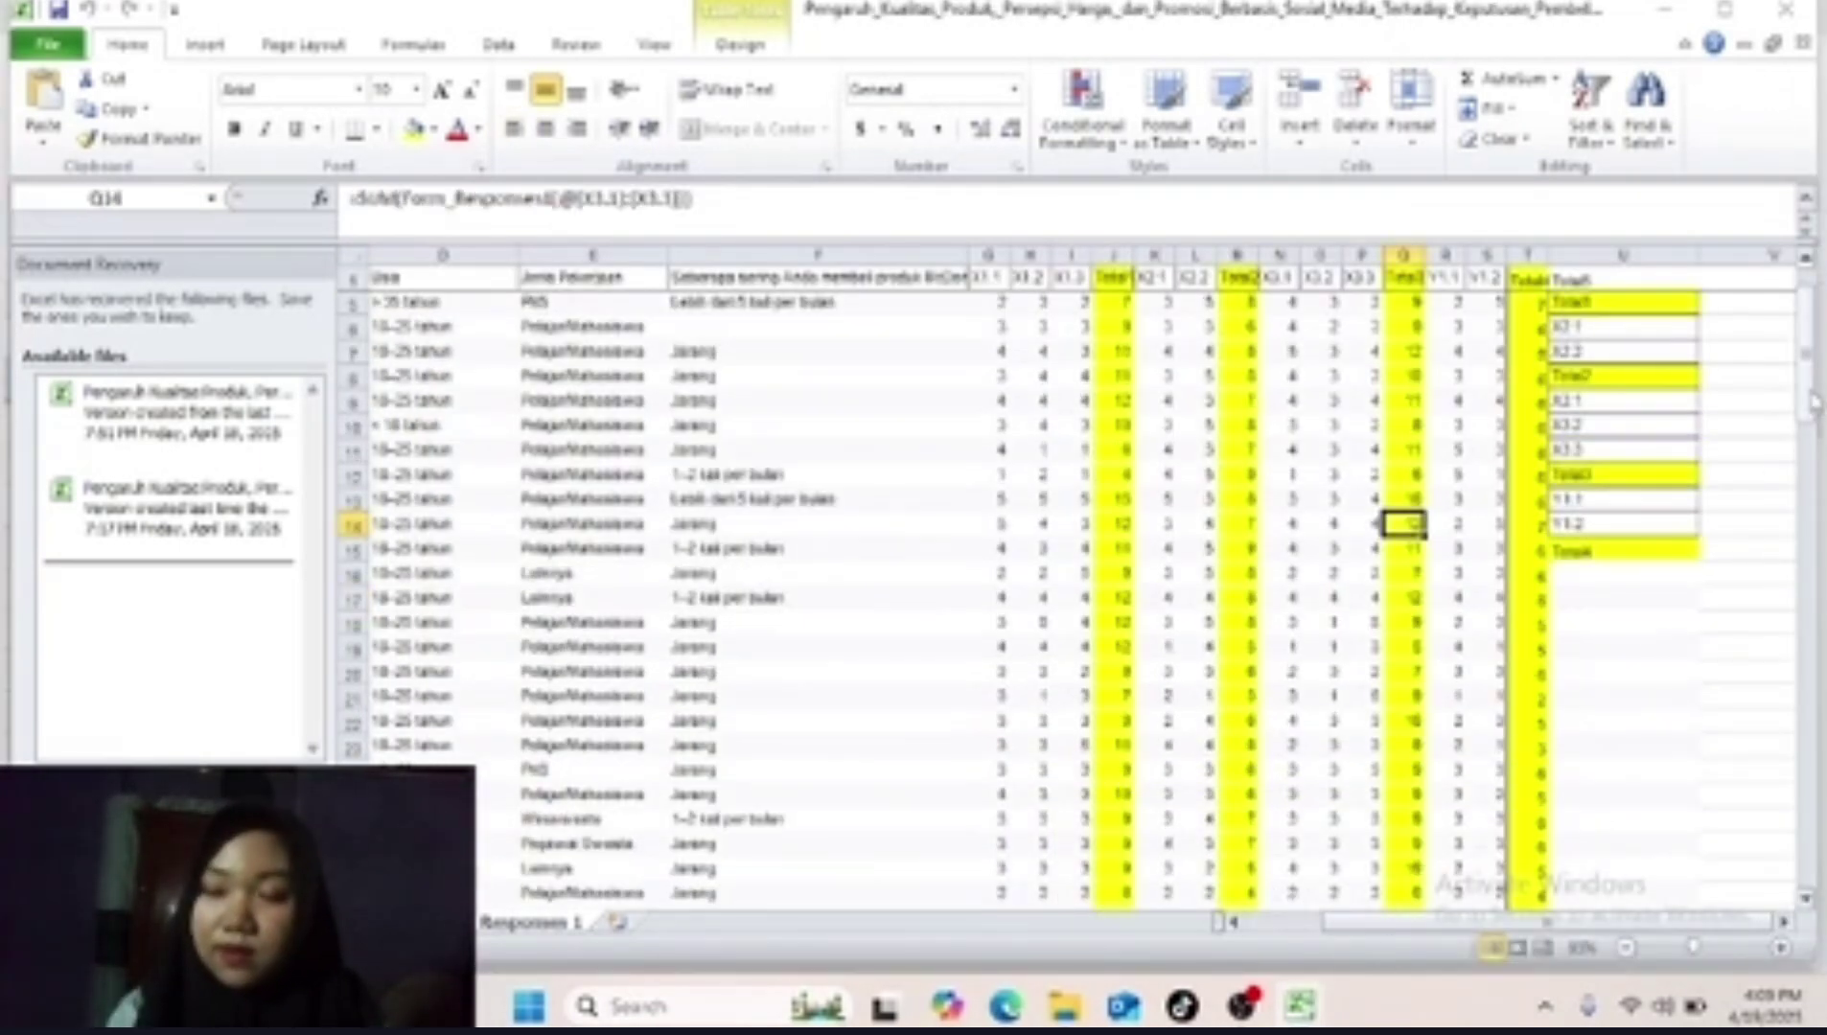
drag(1814, 398, 1812, 347)
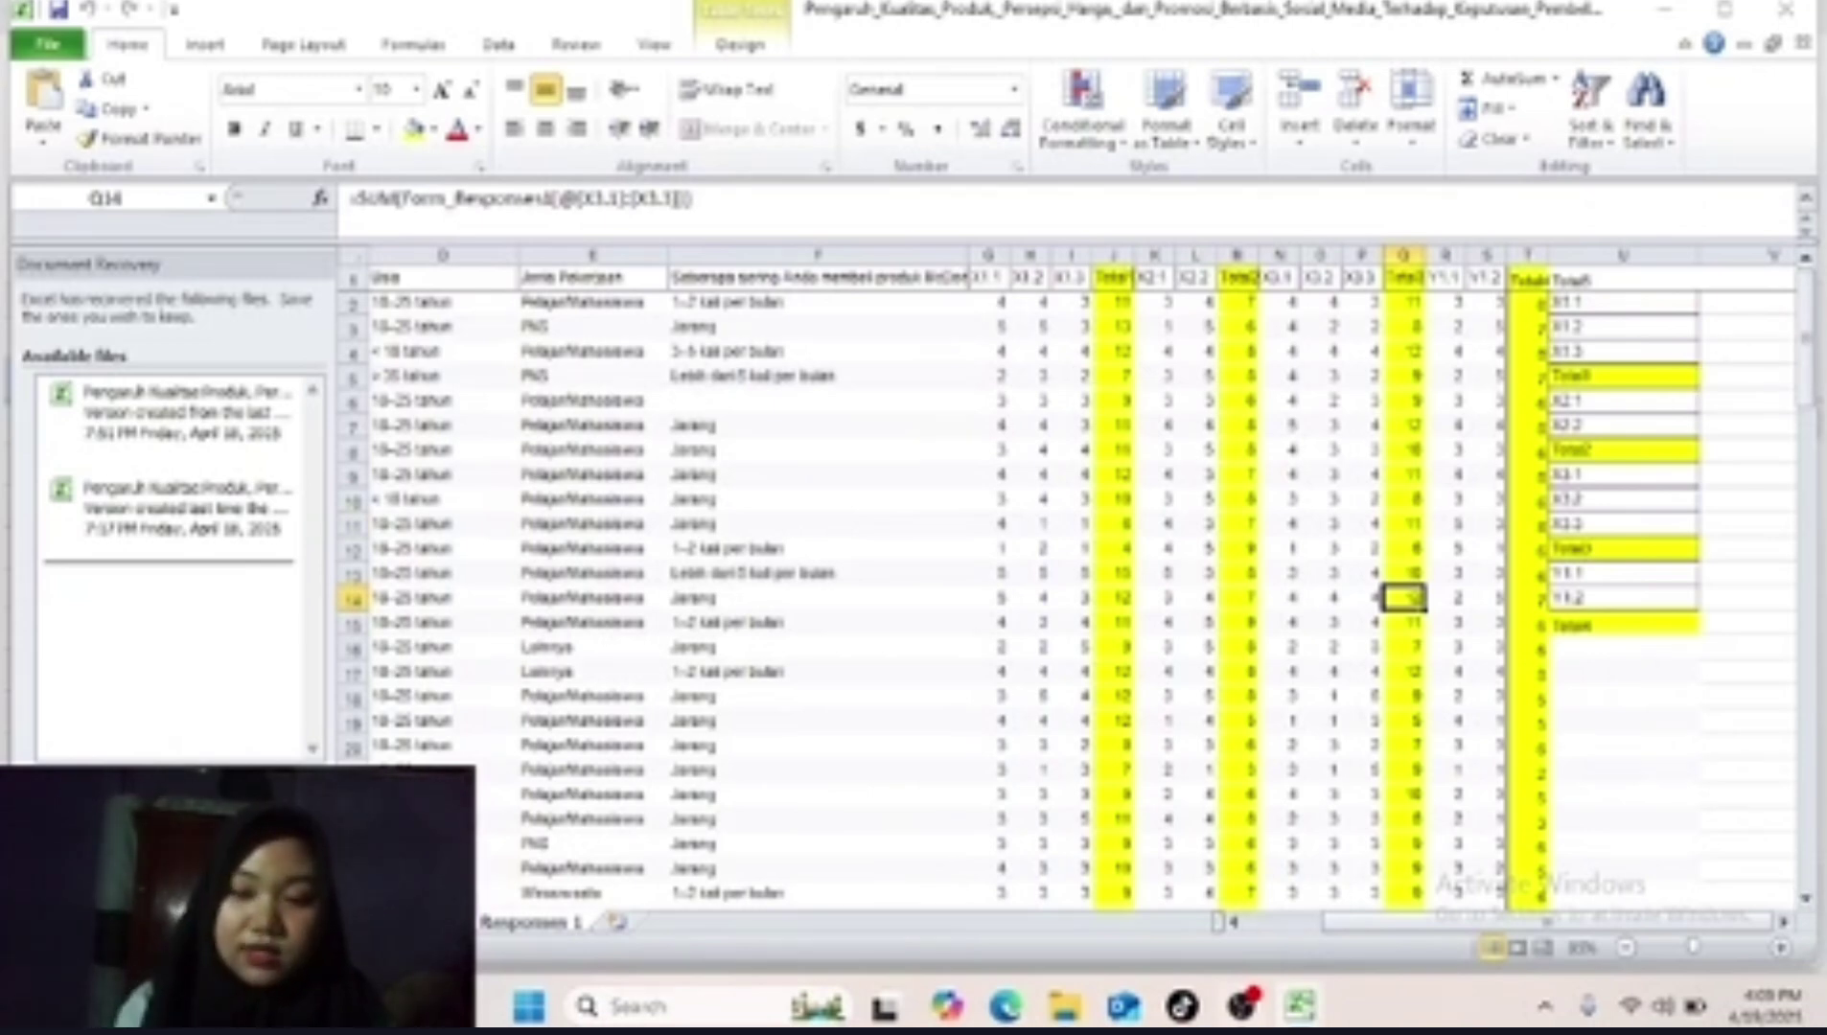
Minimize the open windows and launch IBM SPSS Statistics 27, dismissing the welcome dialog to reach an empty dataset.
click(1669, 12)
click(1672, 13)
click(1668, 13)
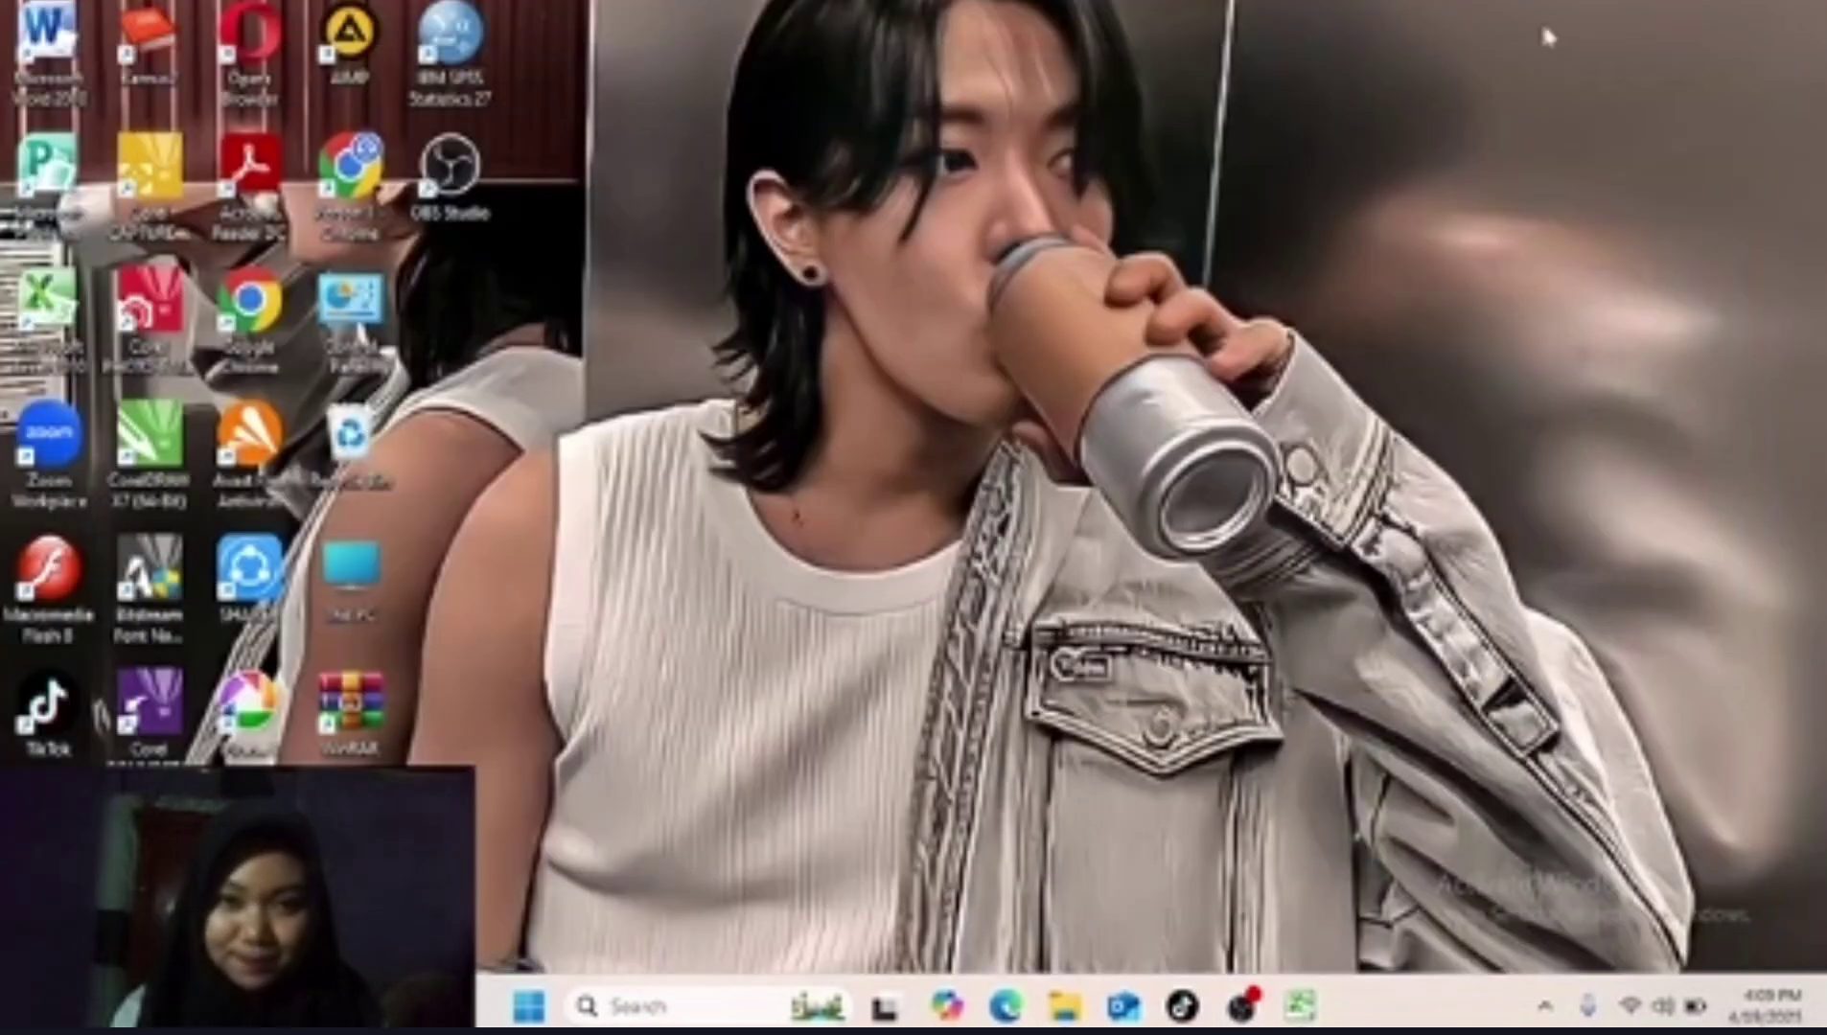
double_click(464, 57)
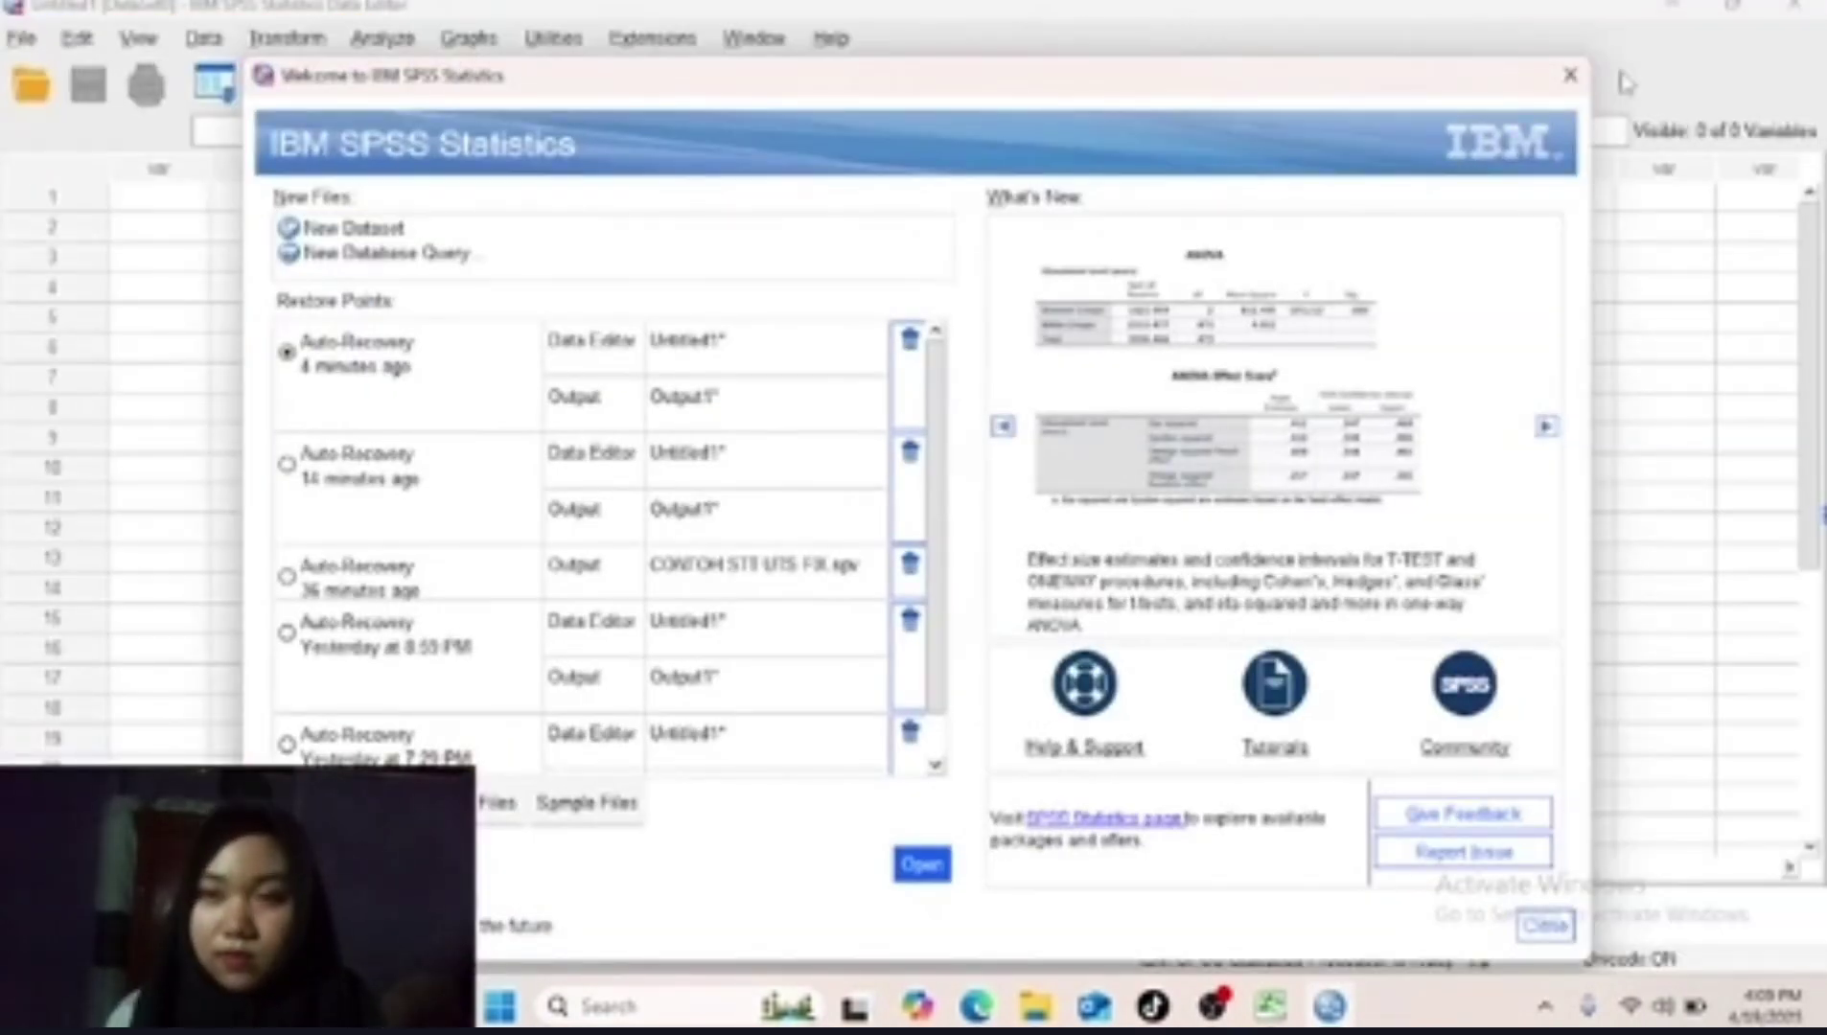
click(1570, 75)
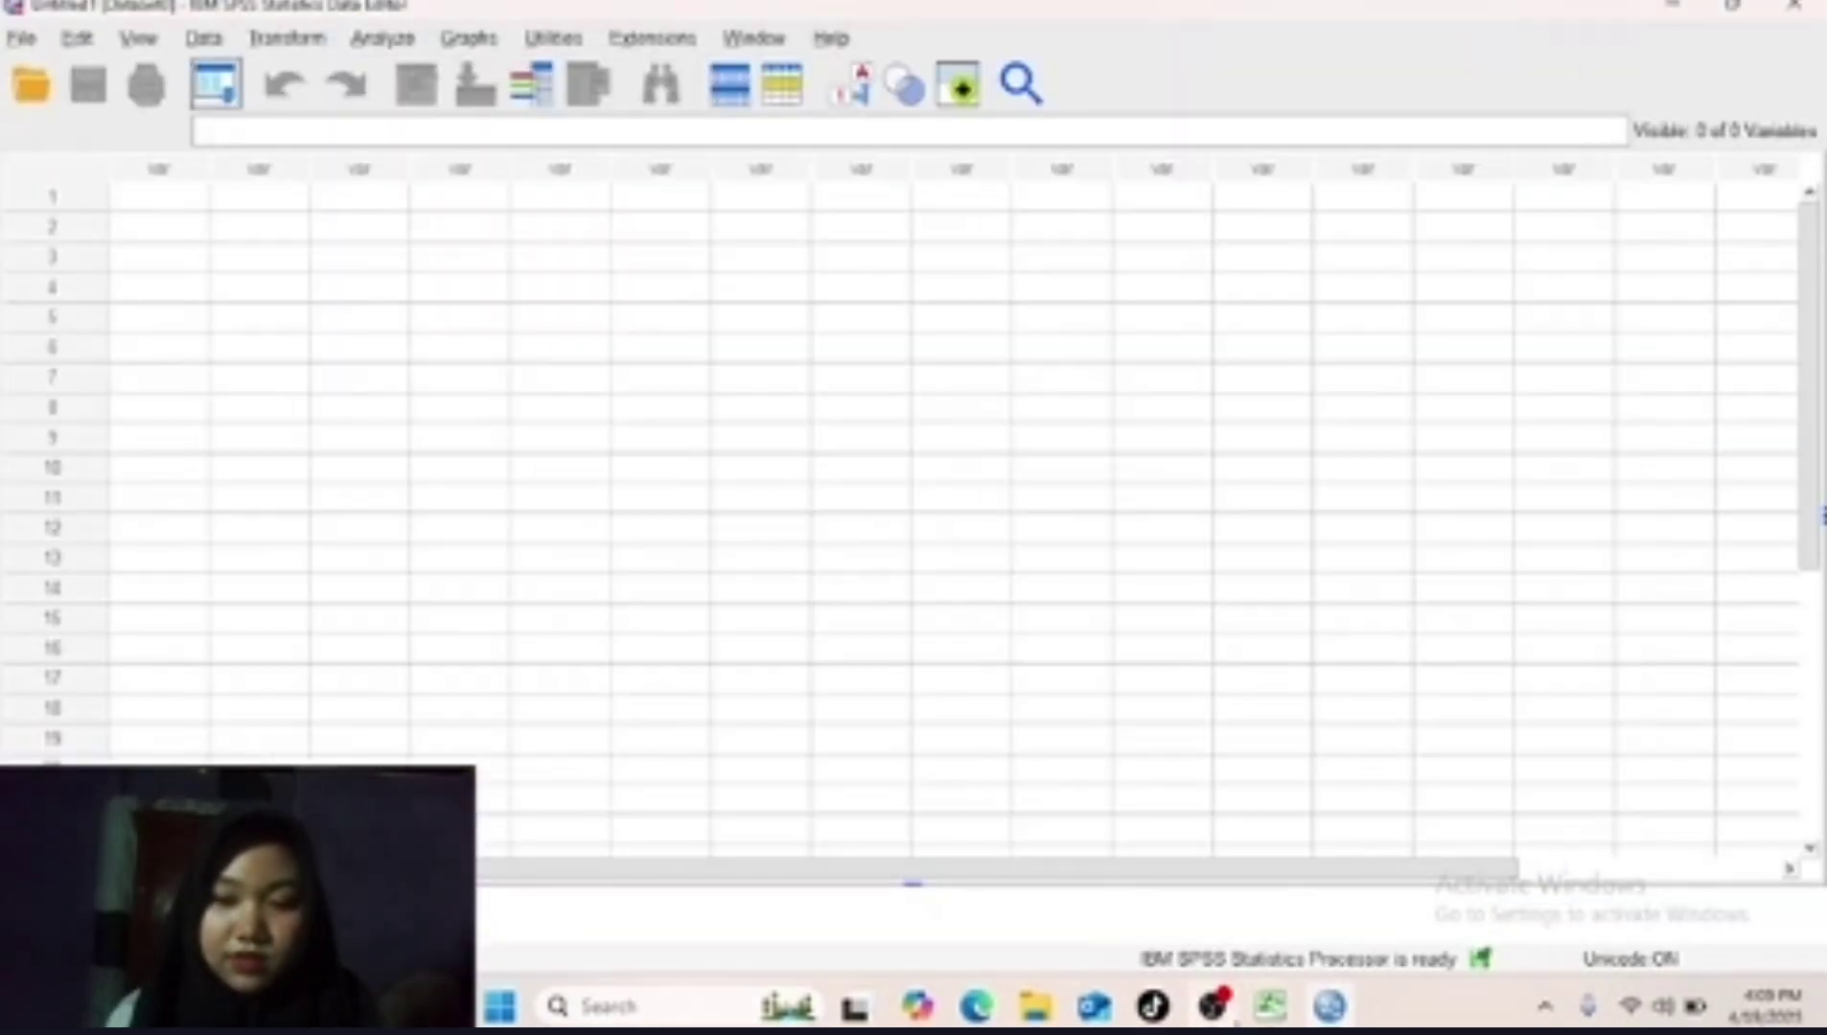
Copy all scores in columns G to T of the coded workbook into the SPSS data grid from its first cell and show the variable definitions.
click(1346, 867)
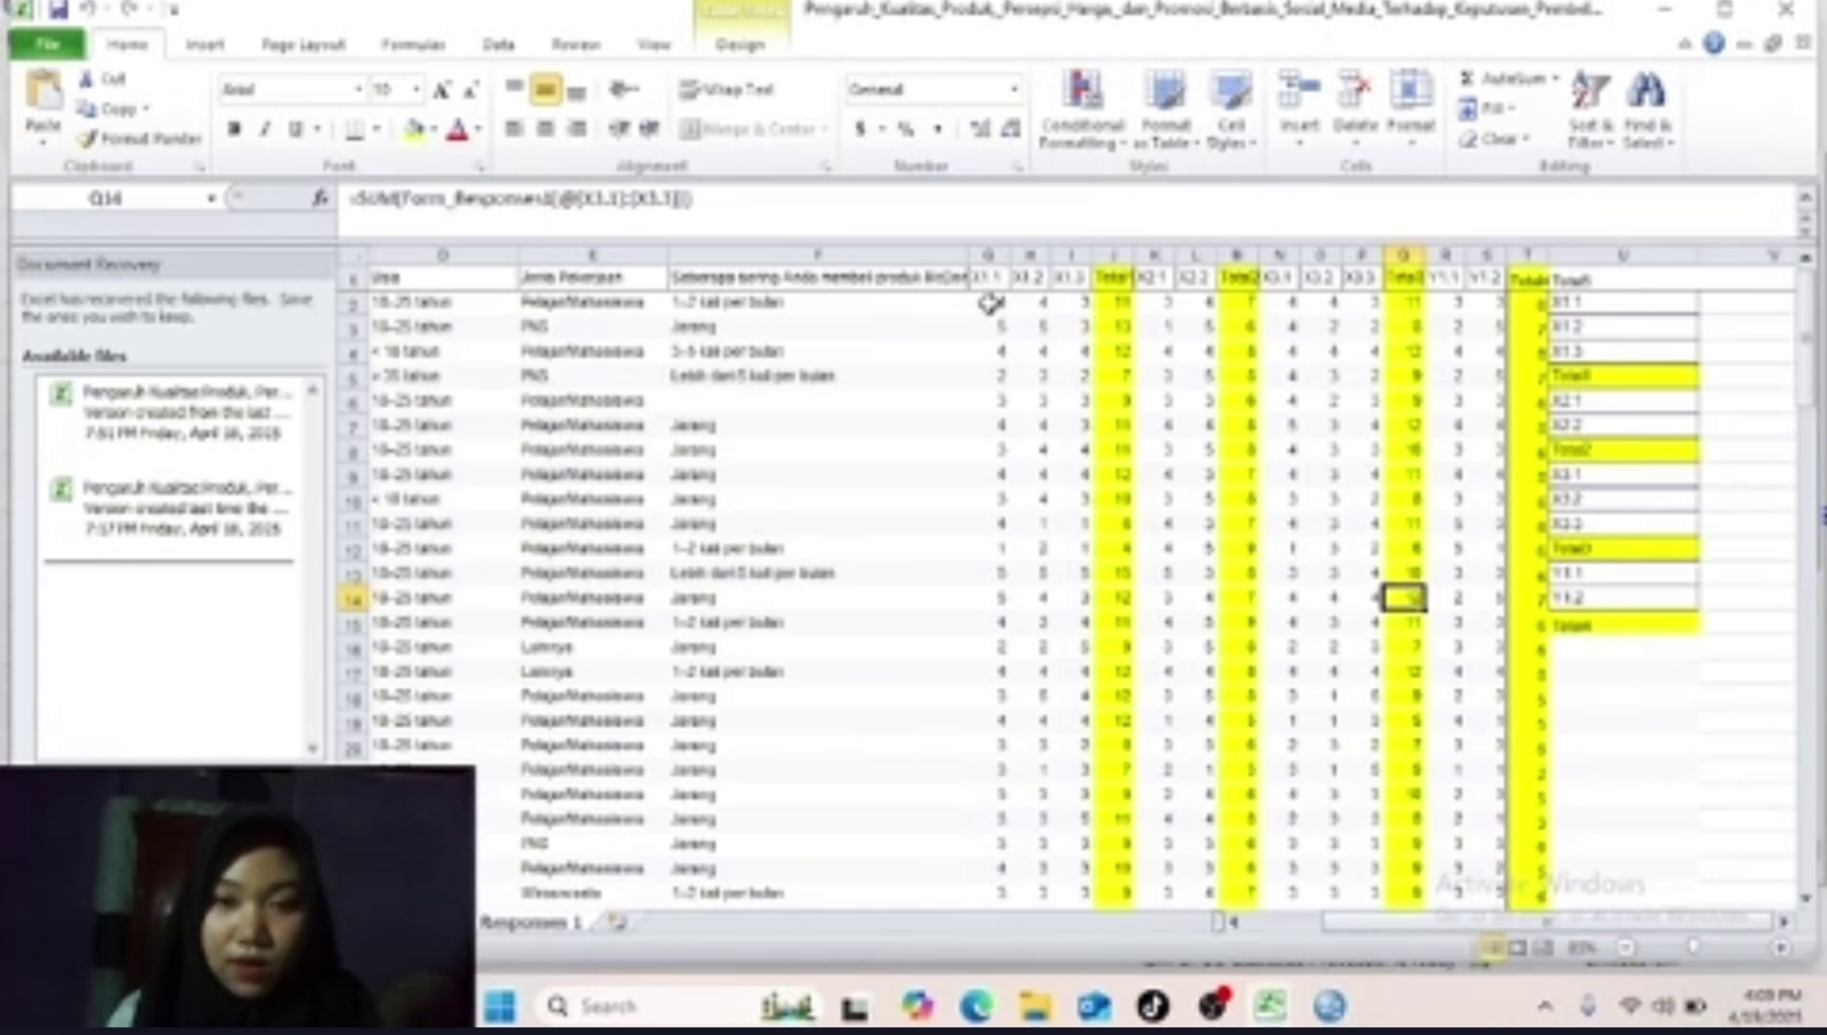
drag(990, 304, 1514, 838)
key(ctrl+c)
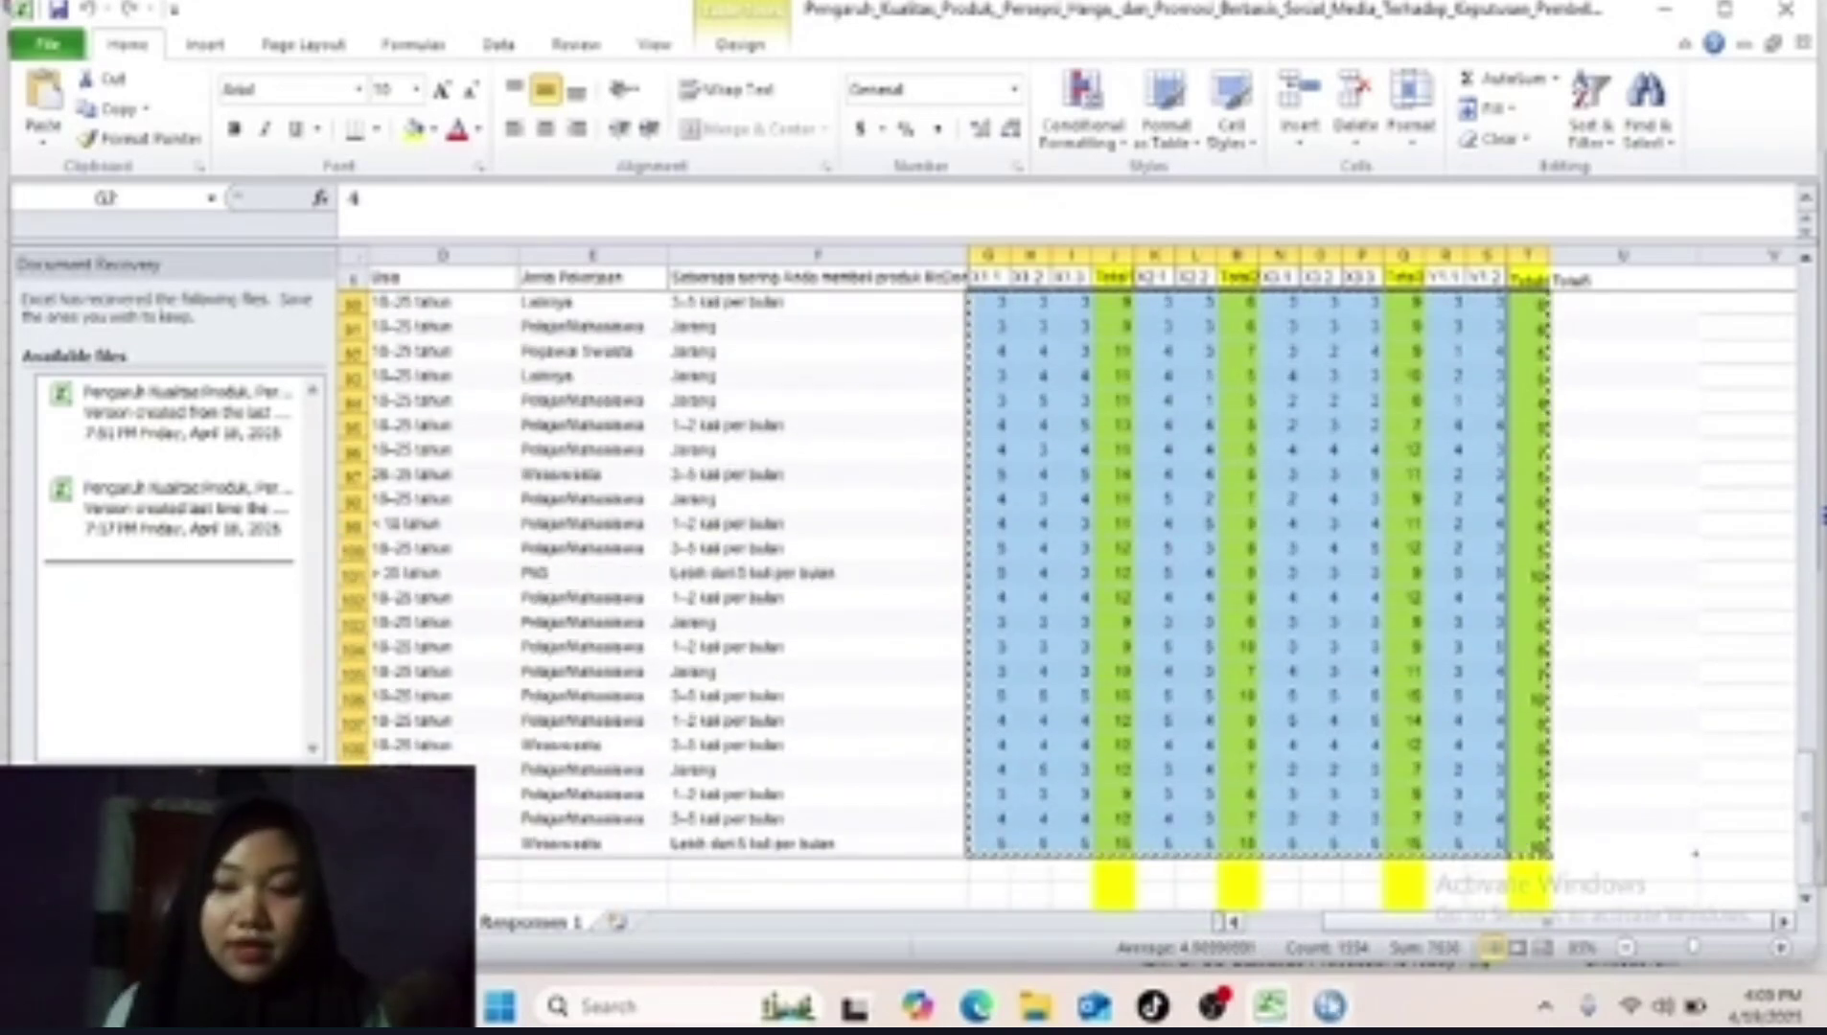
click(1329, 1006)
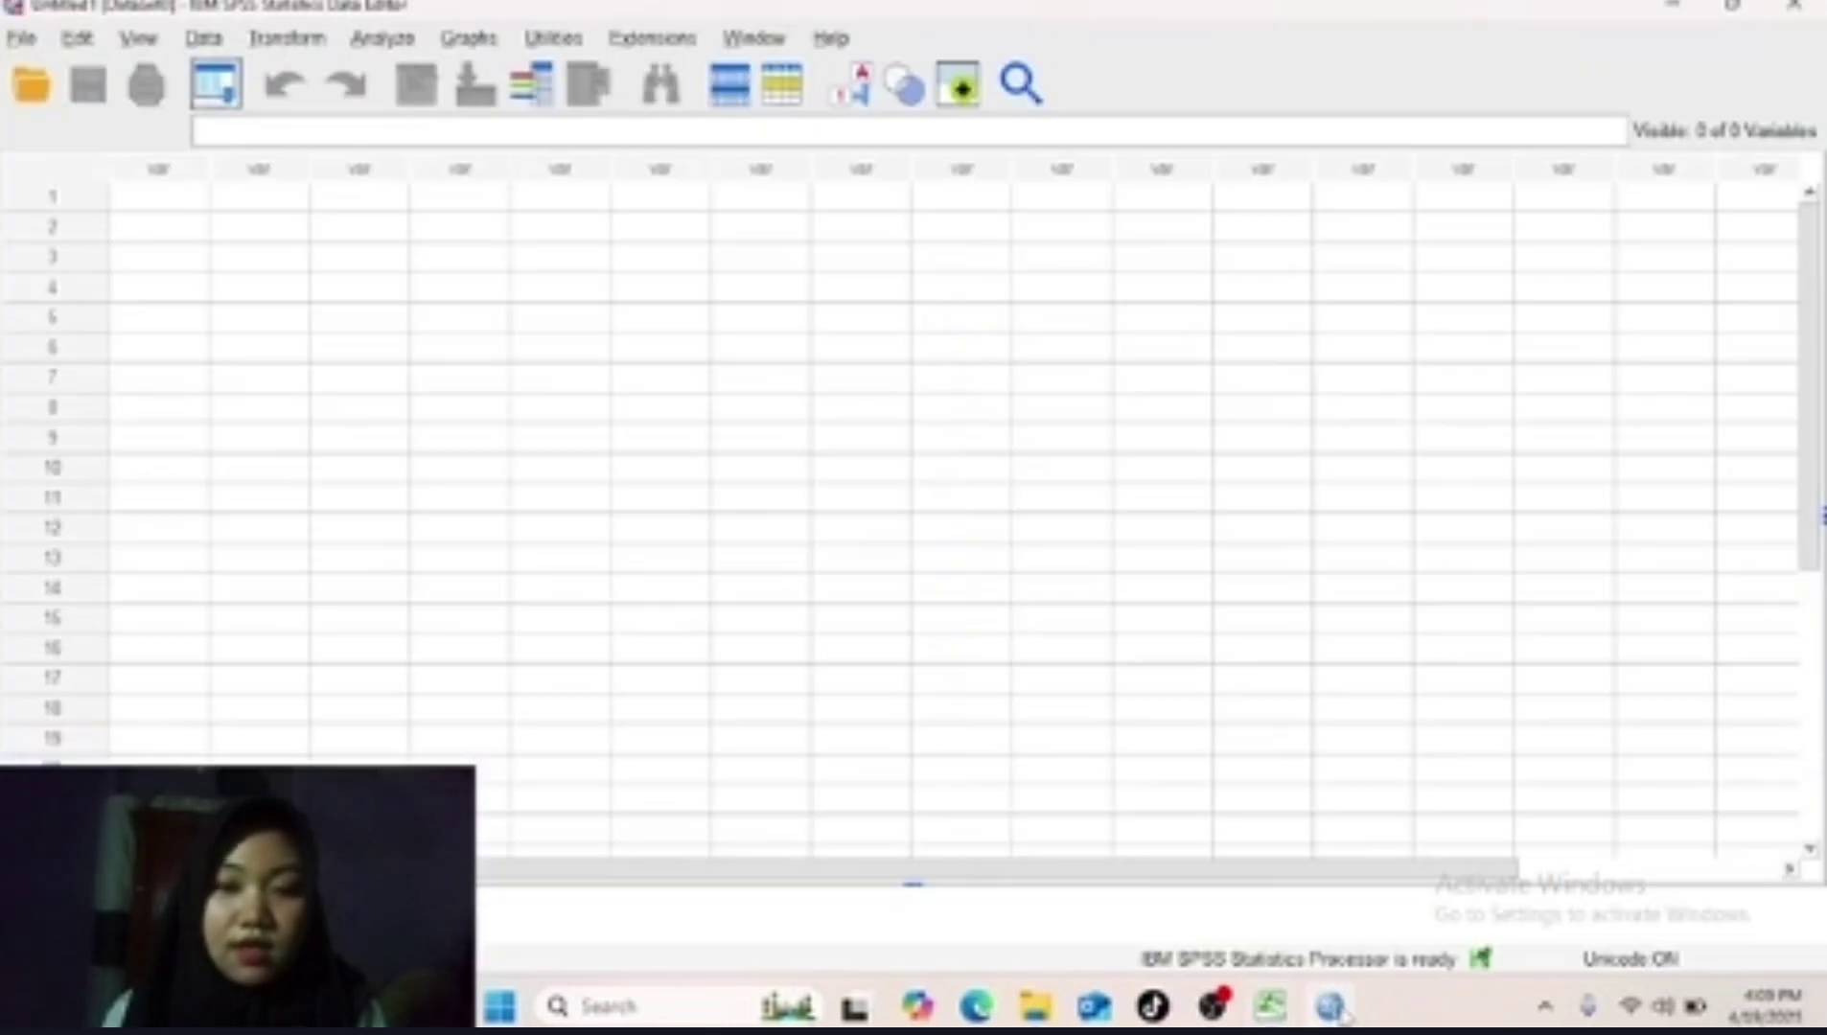
click(166, 195)
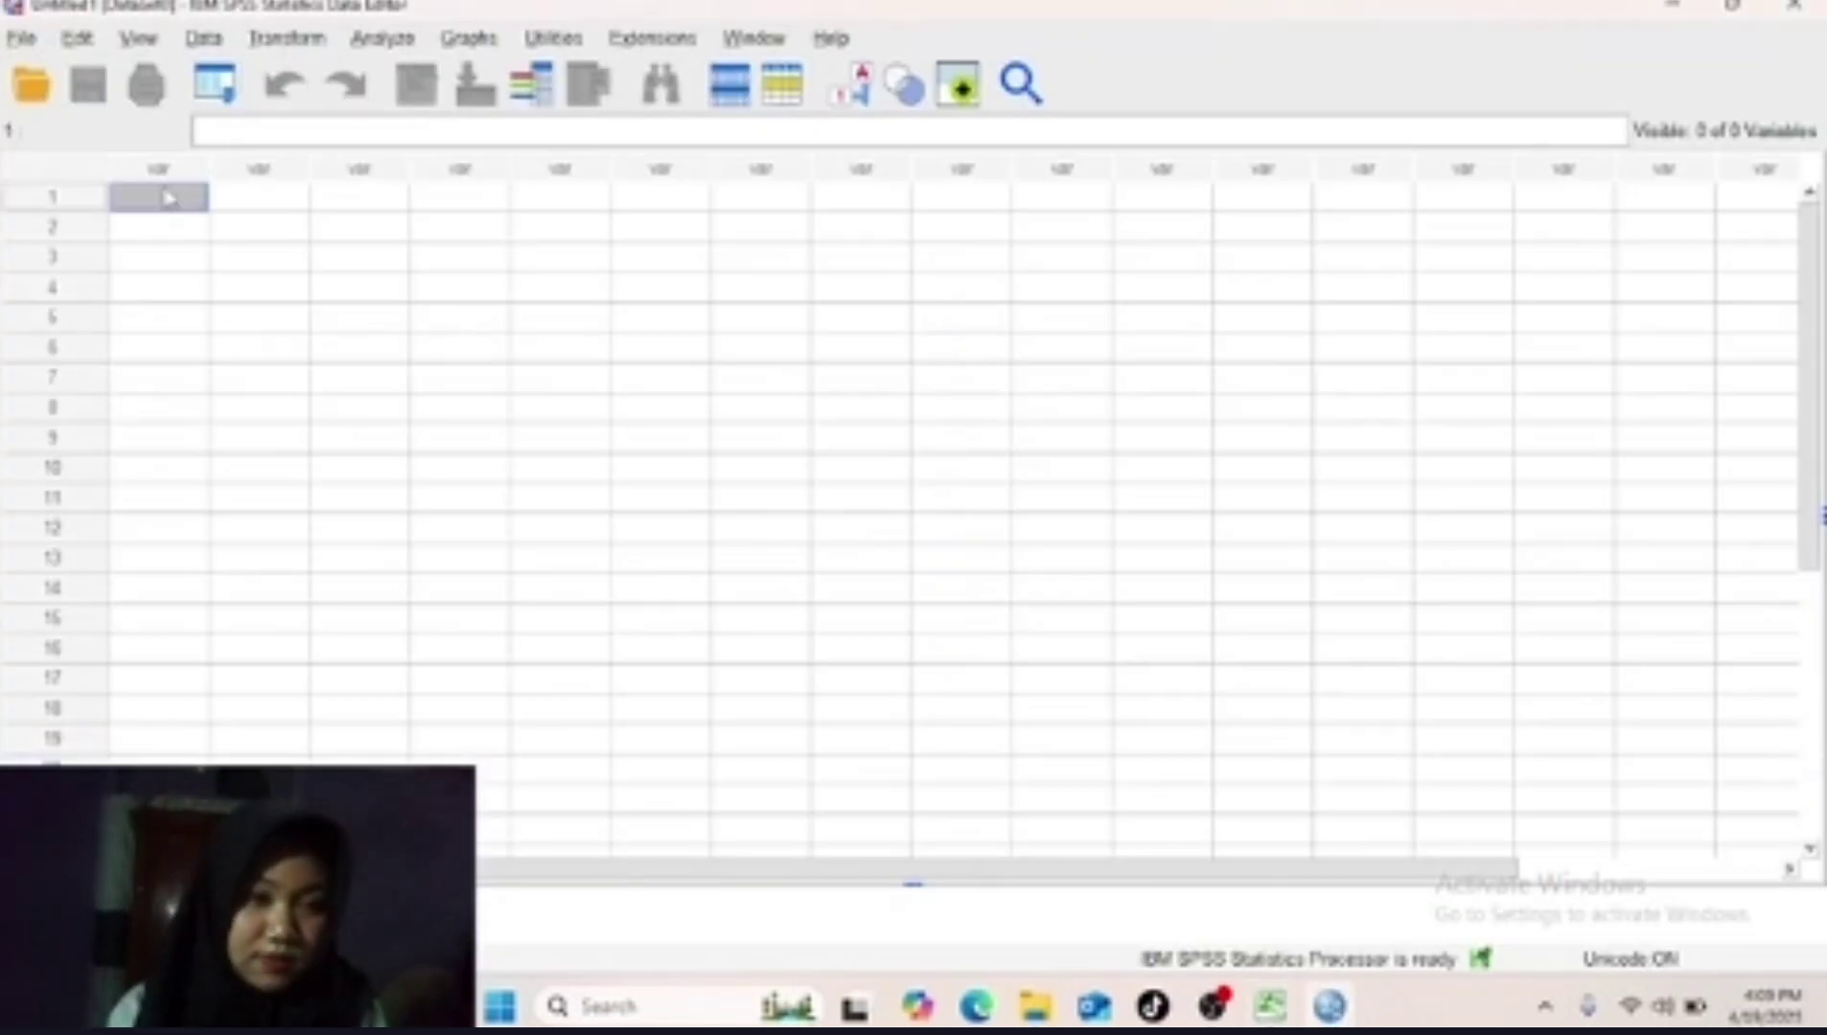
key(ctrl+v)
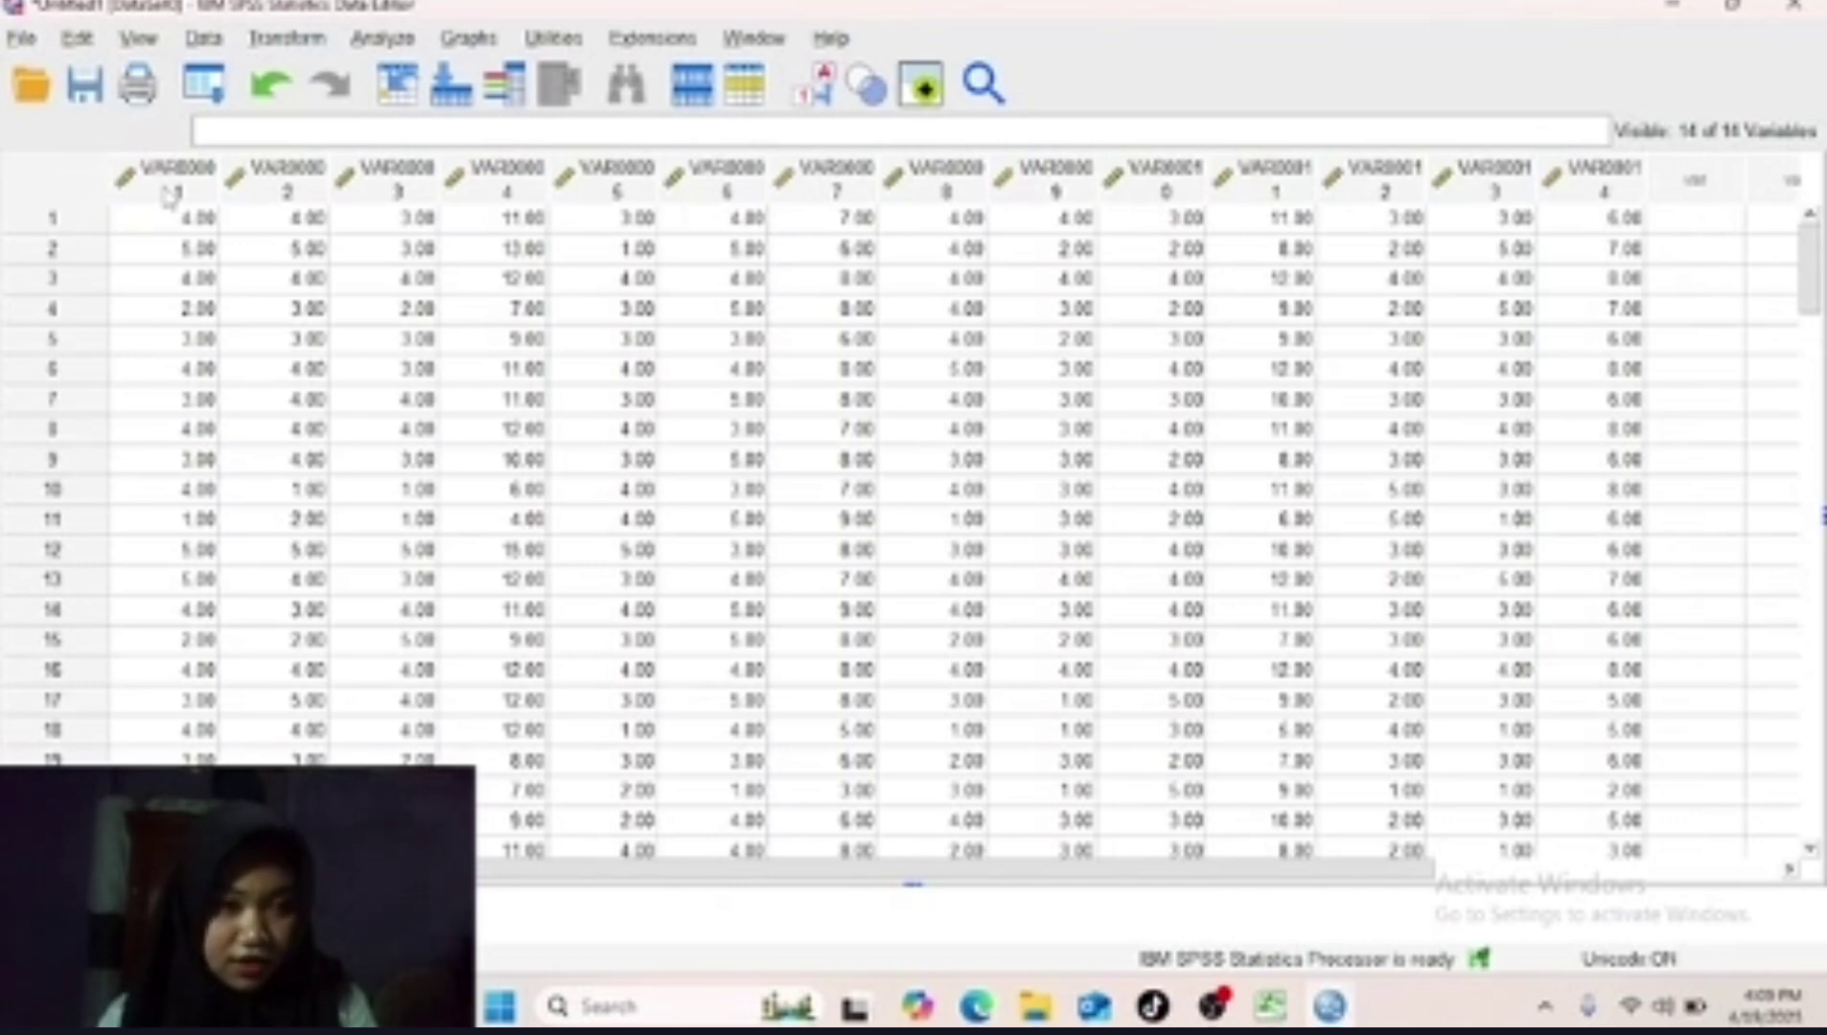
click(120, 896)
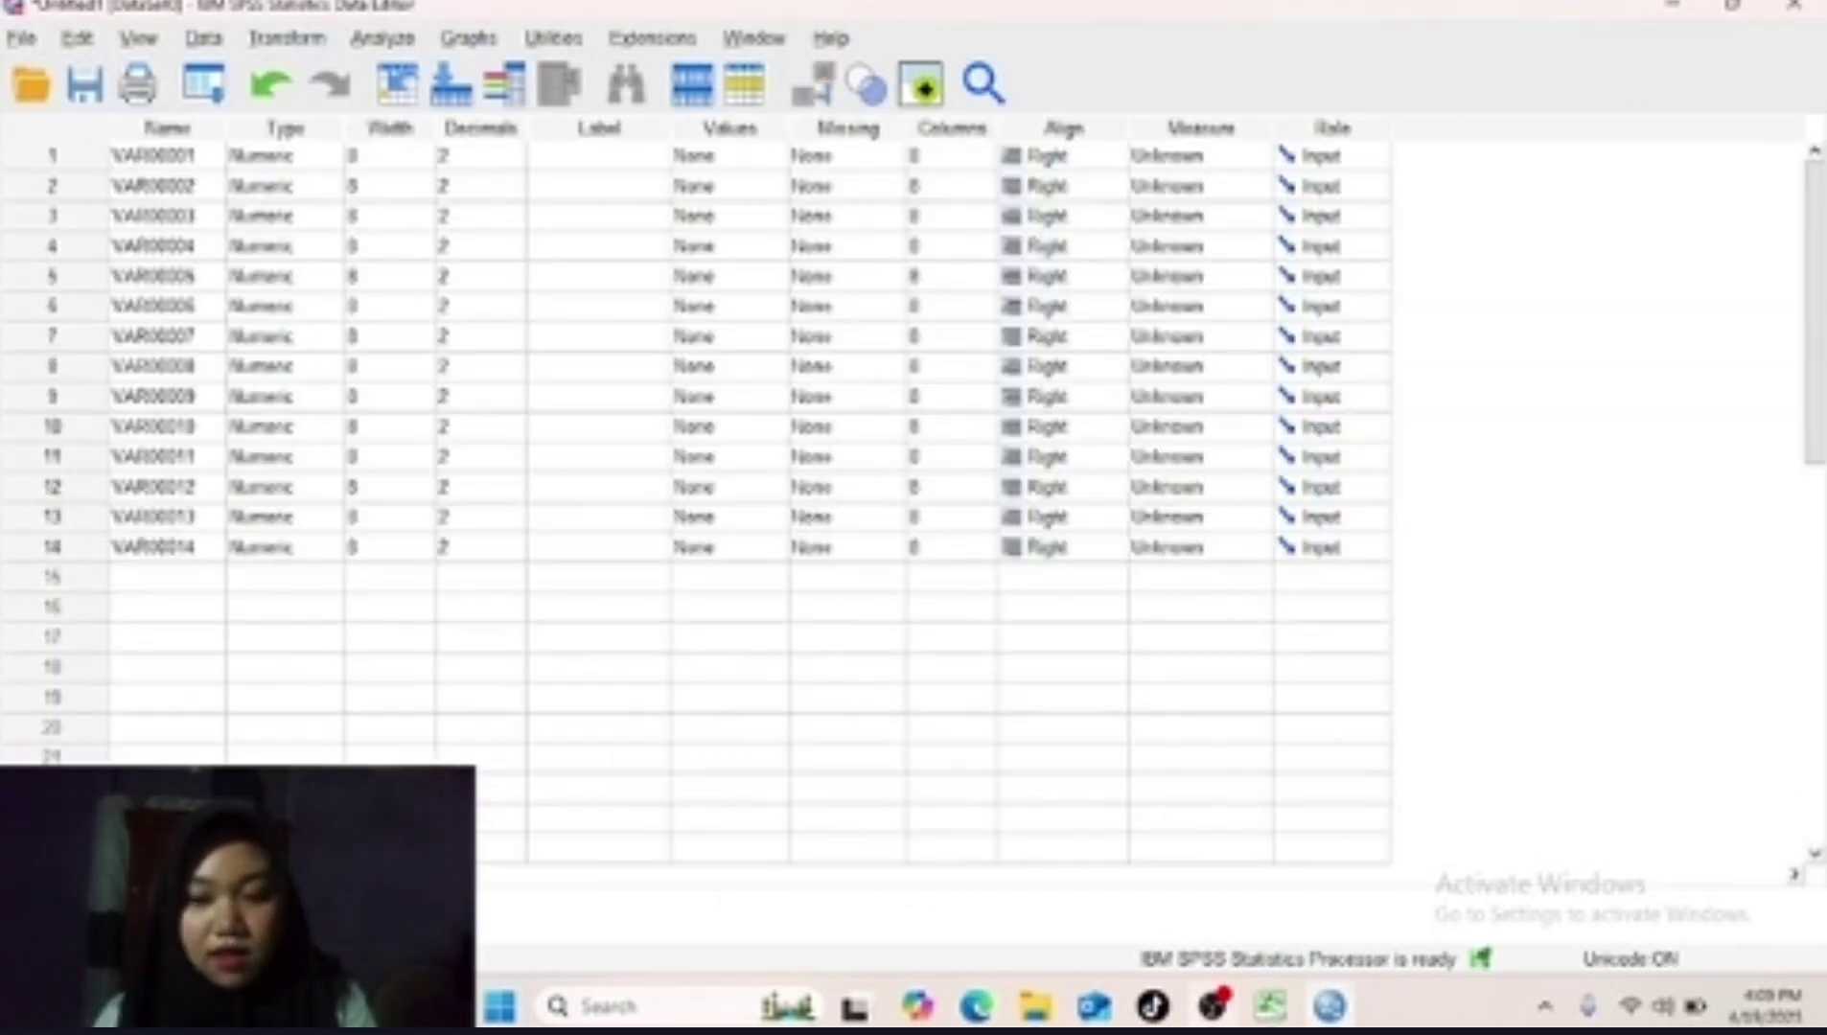
Close the coded workbook without keeping the clipboard contents and reopen it from the Documents folder.
mouse_move(1270, 1006)
click(1372, 911)
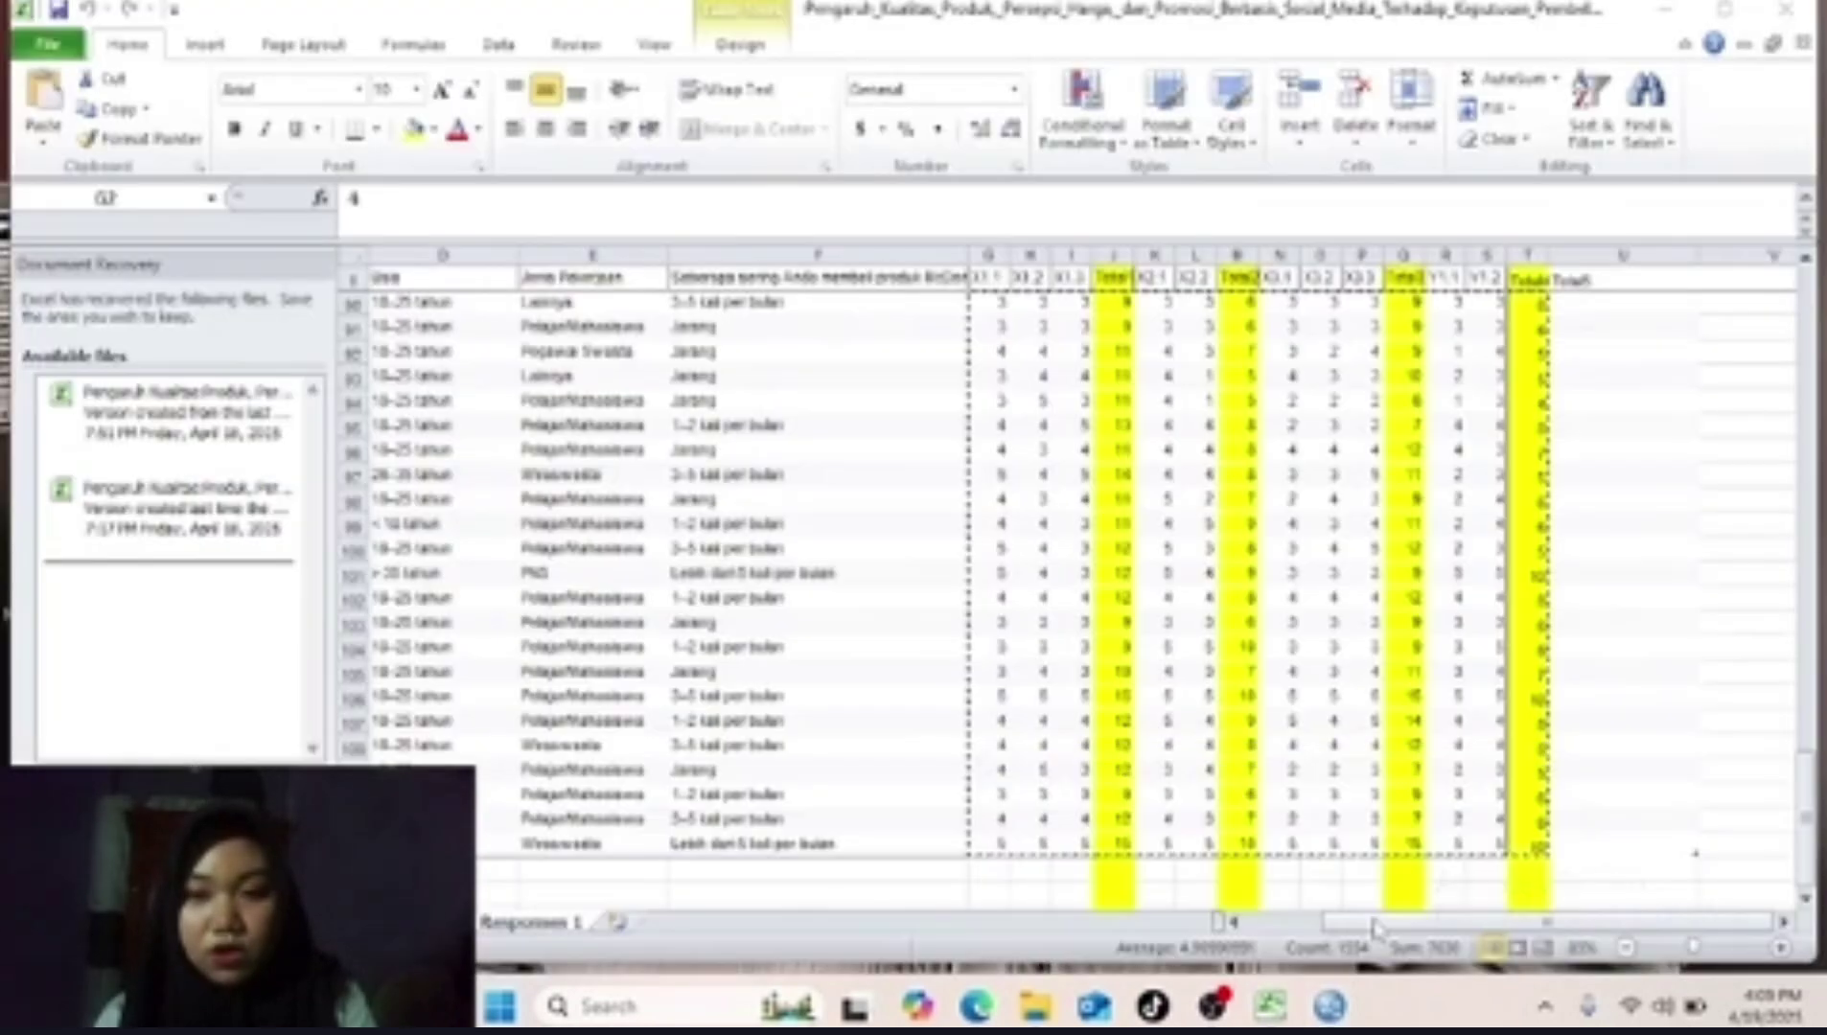
scroll(1728, 508, up, 7)
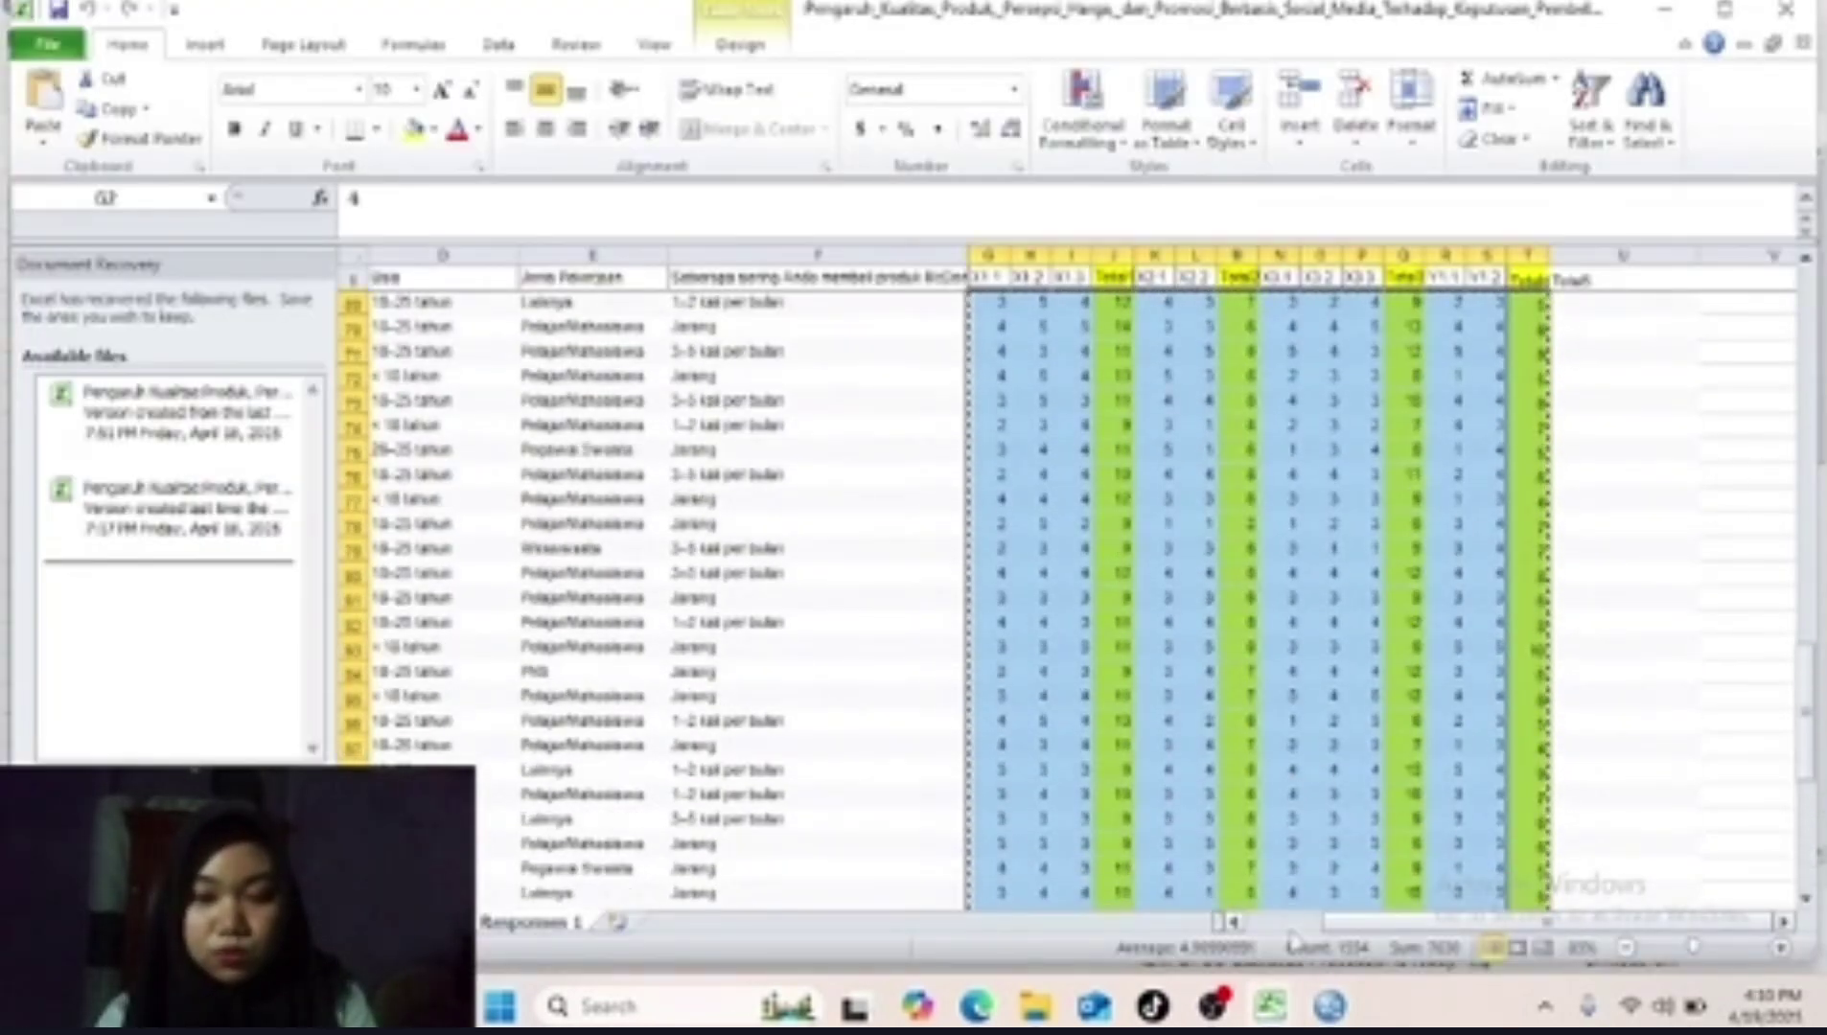
click(1802, 11)
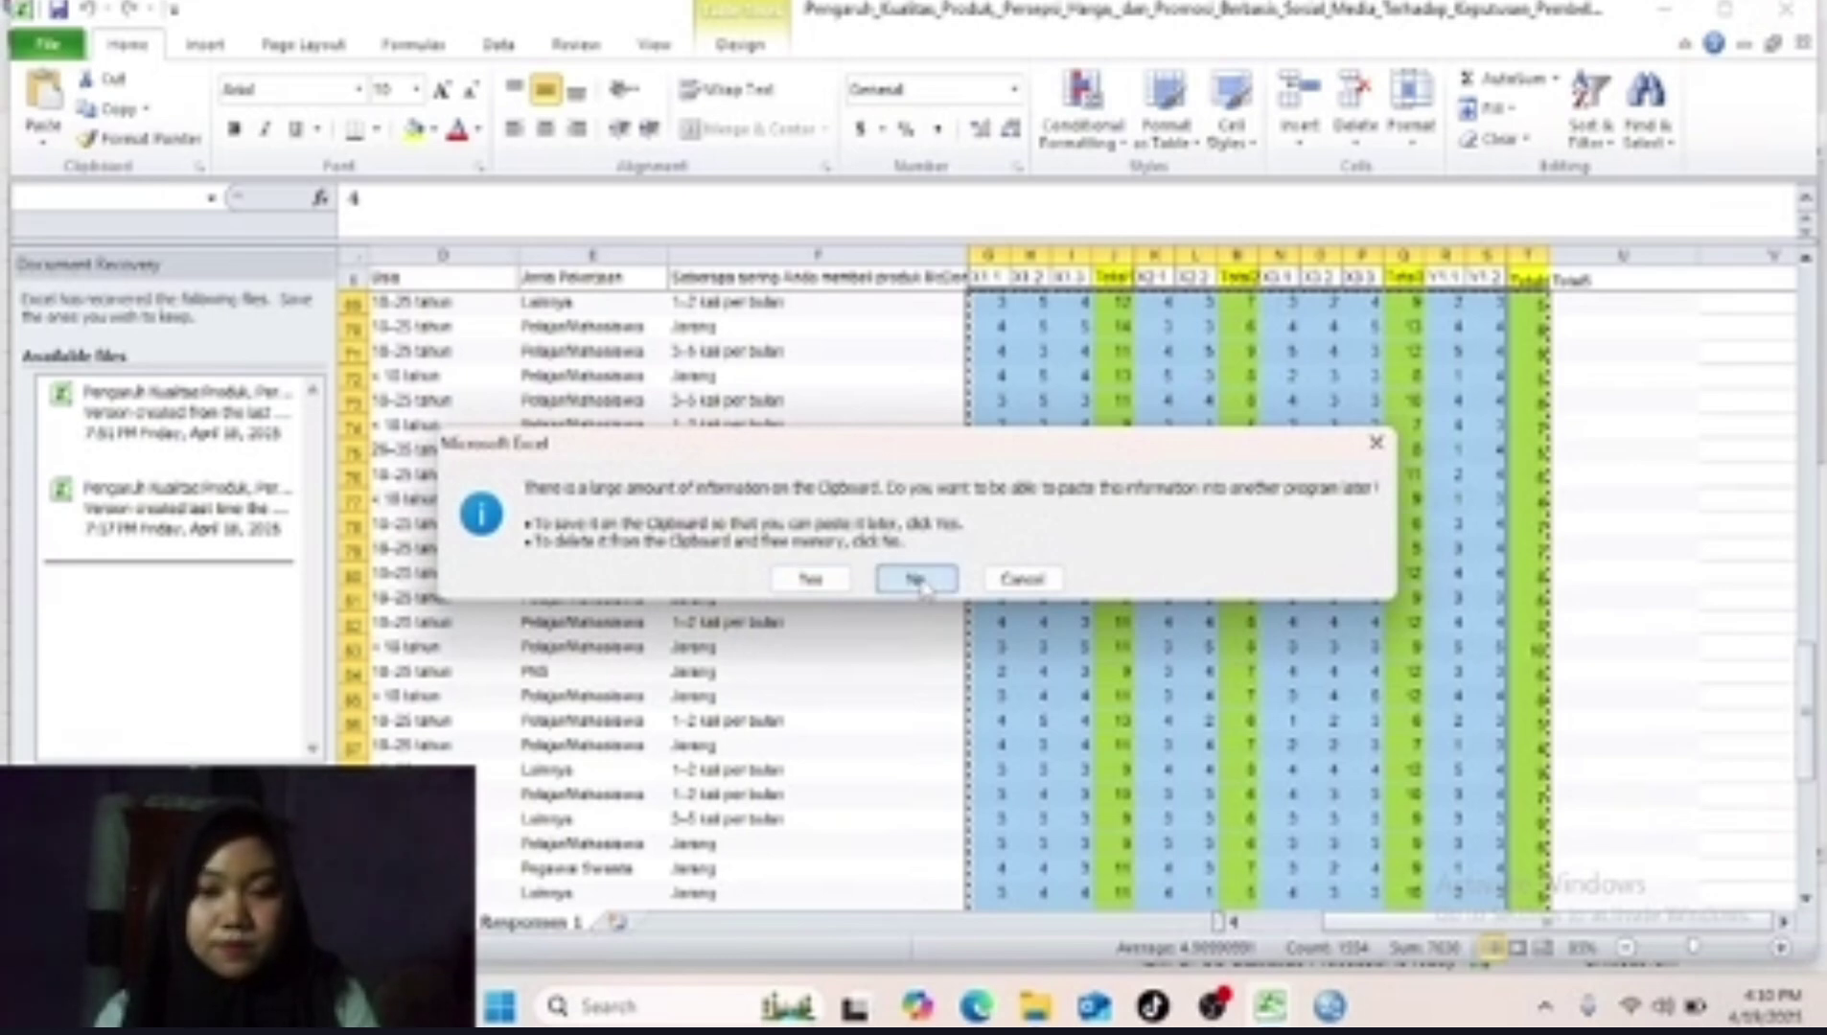
click(914, 576)
click(1035, 1005)
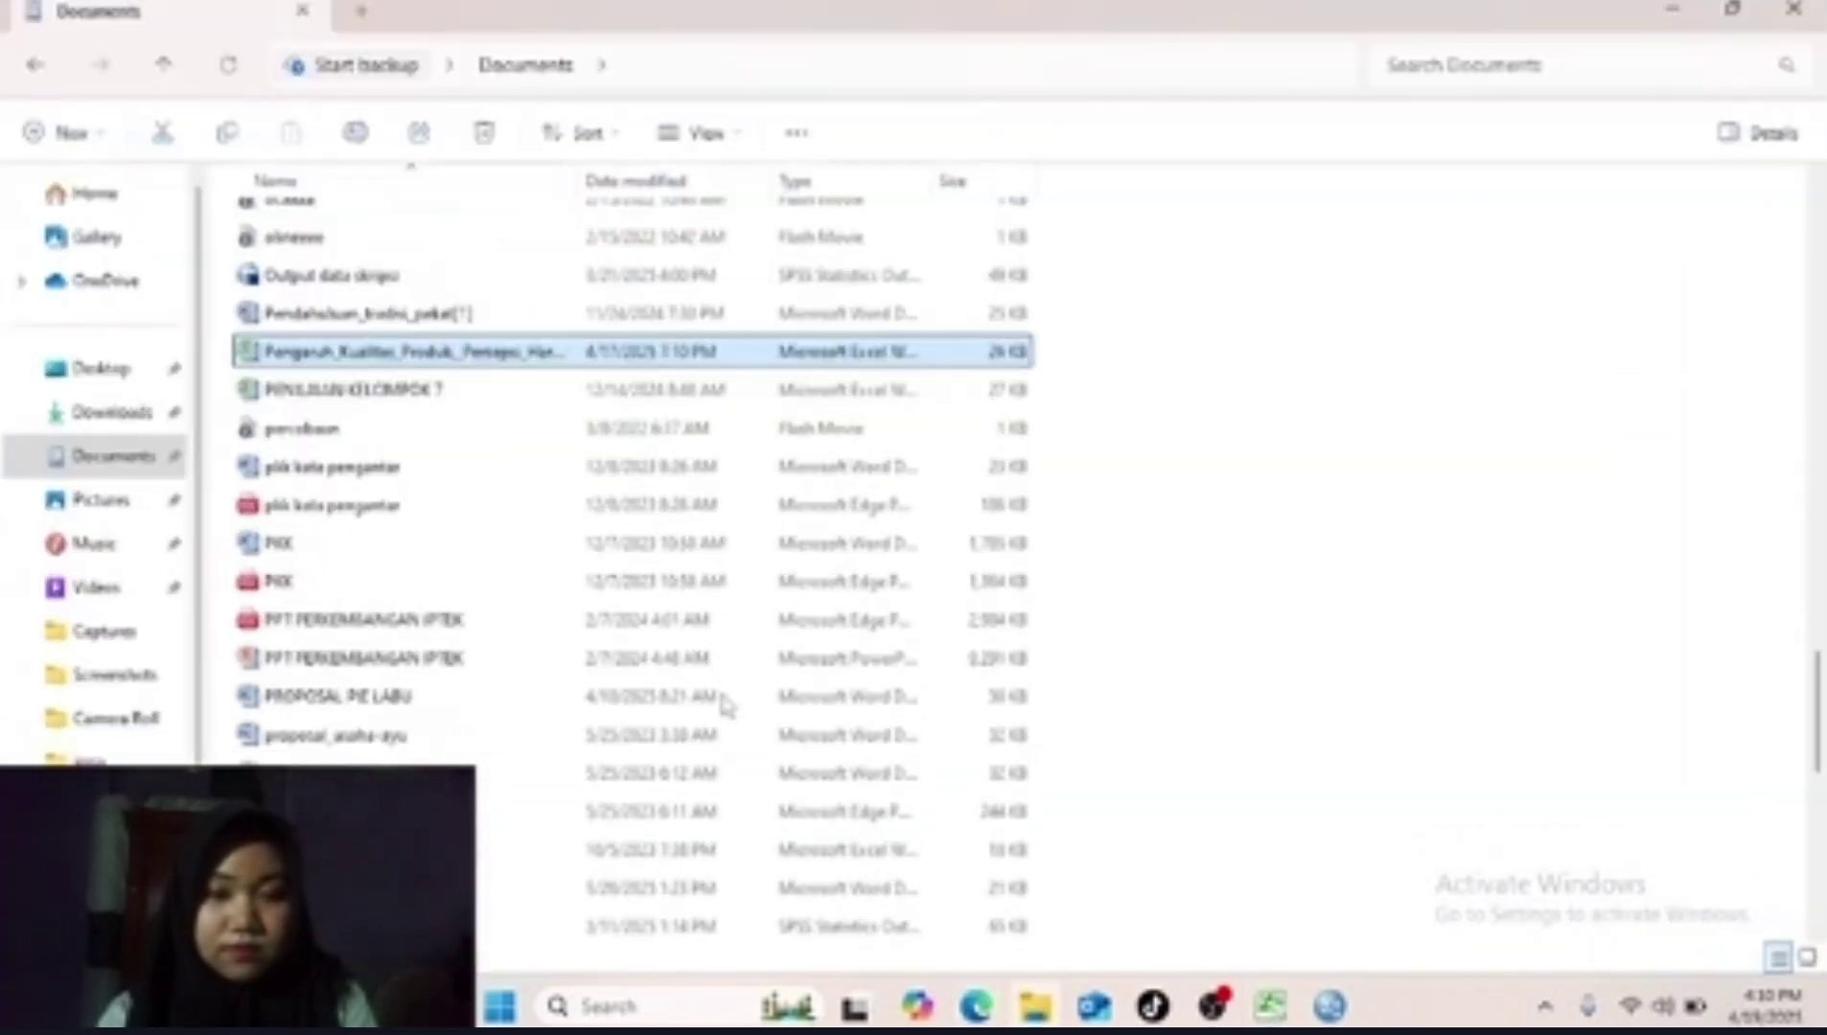
double_click(462, 364)
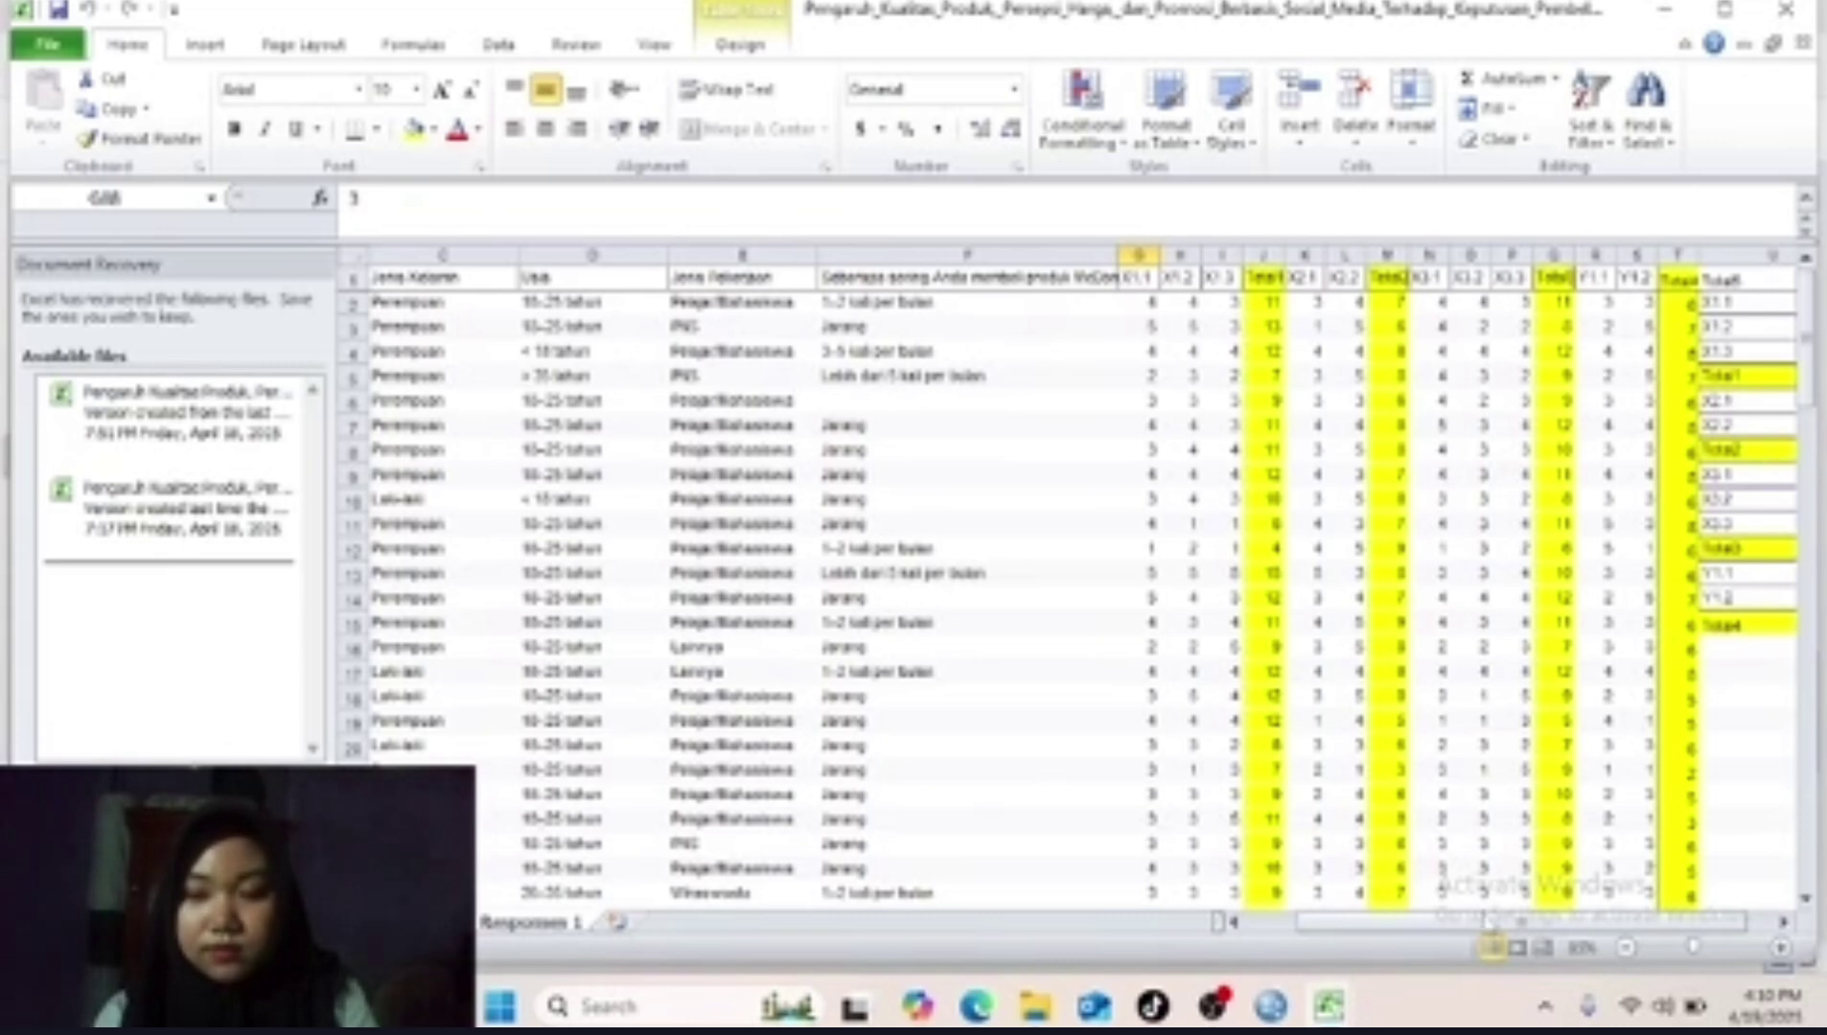
Copy the variable list X1.1 to Total4 from cells U2 to U15 and paste it as the SPSS variable names.
scroll(1524, 868, right, 1)
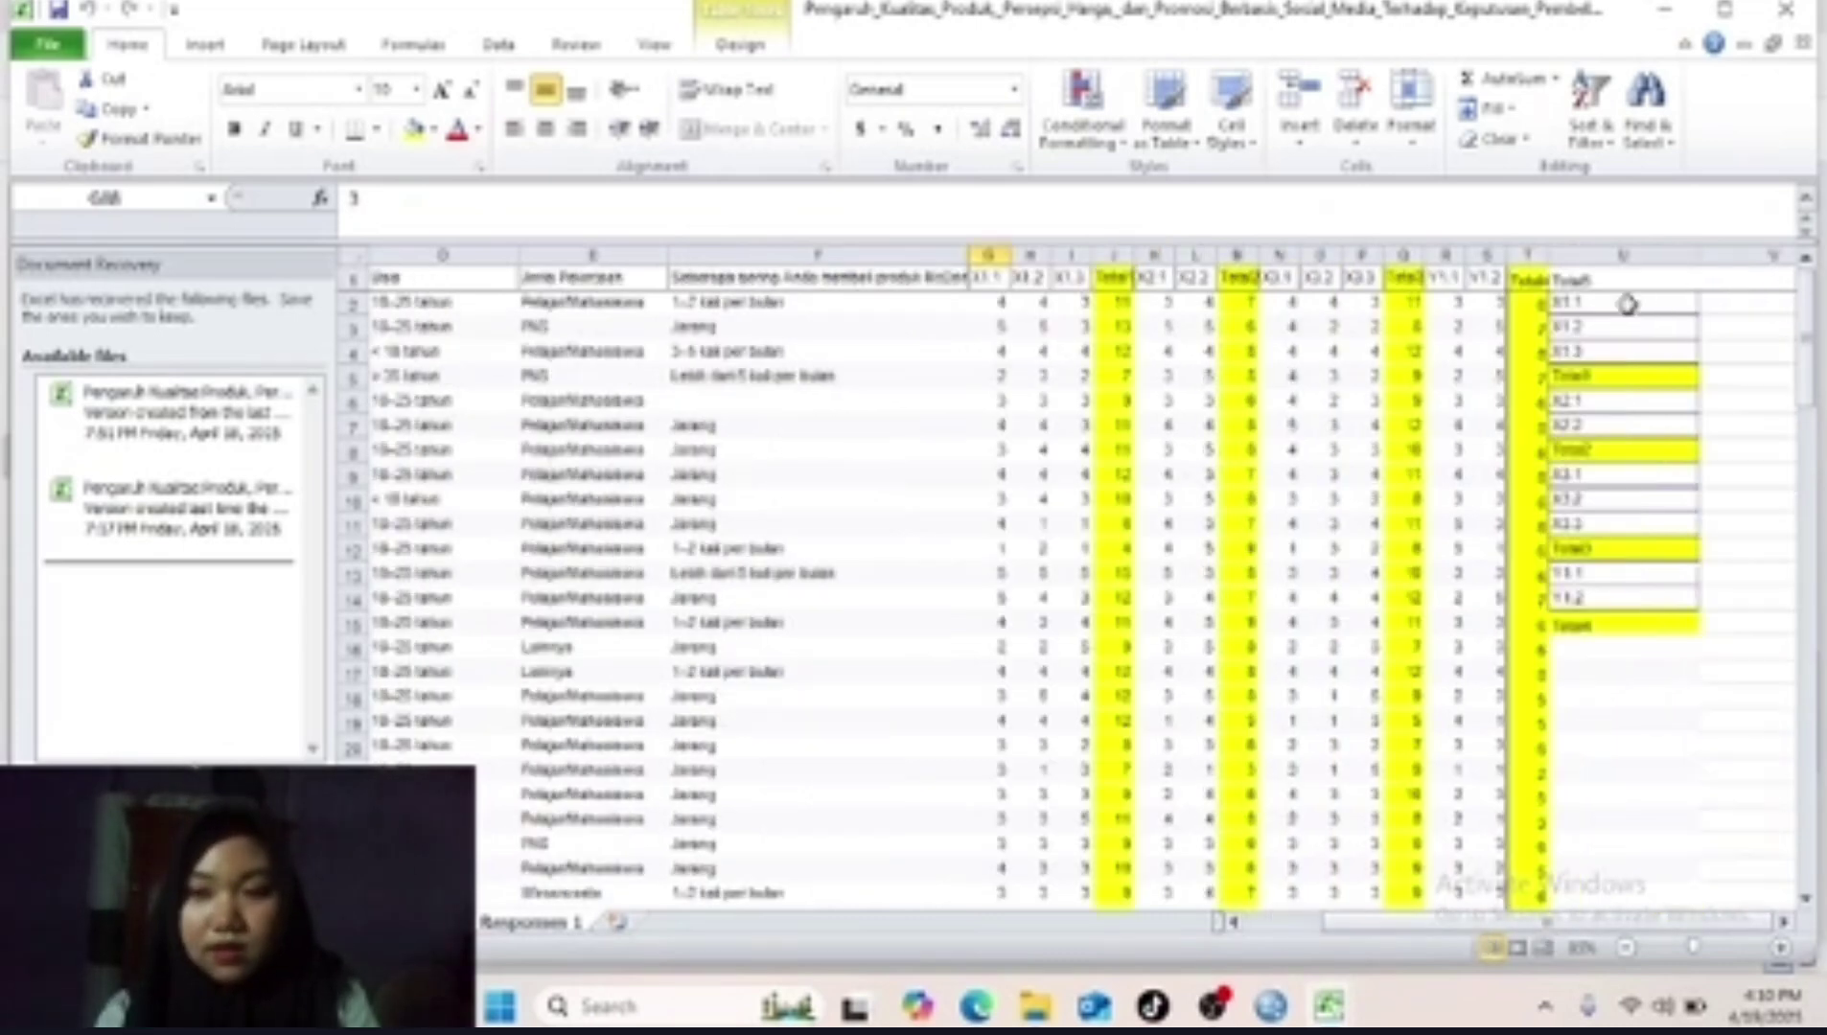
drag(1610, 305, 1593, 619)
key(ctrl+c)
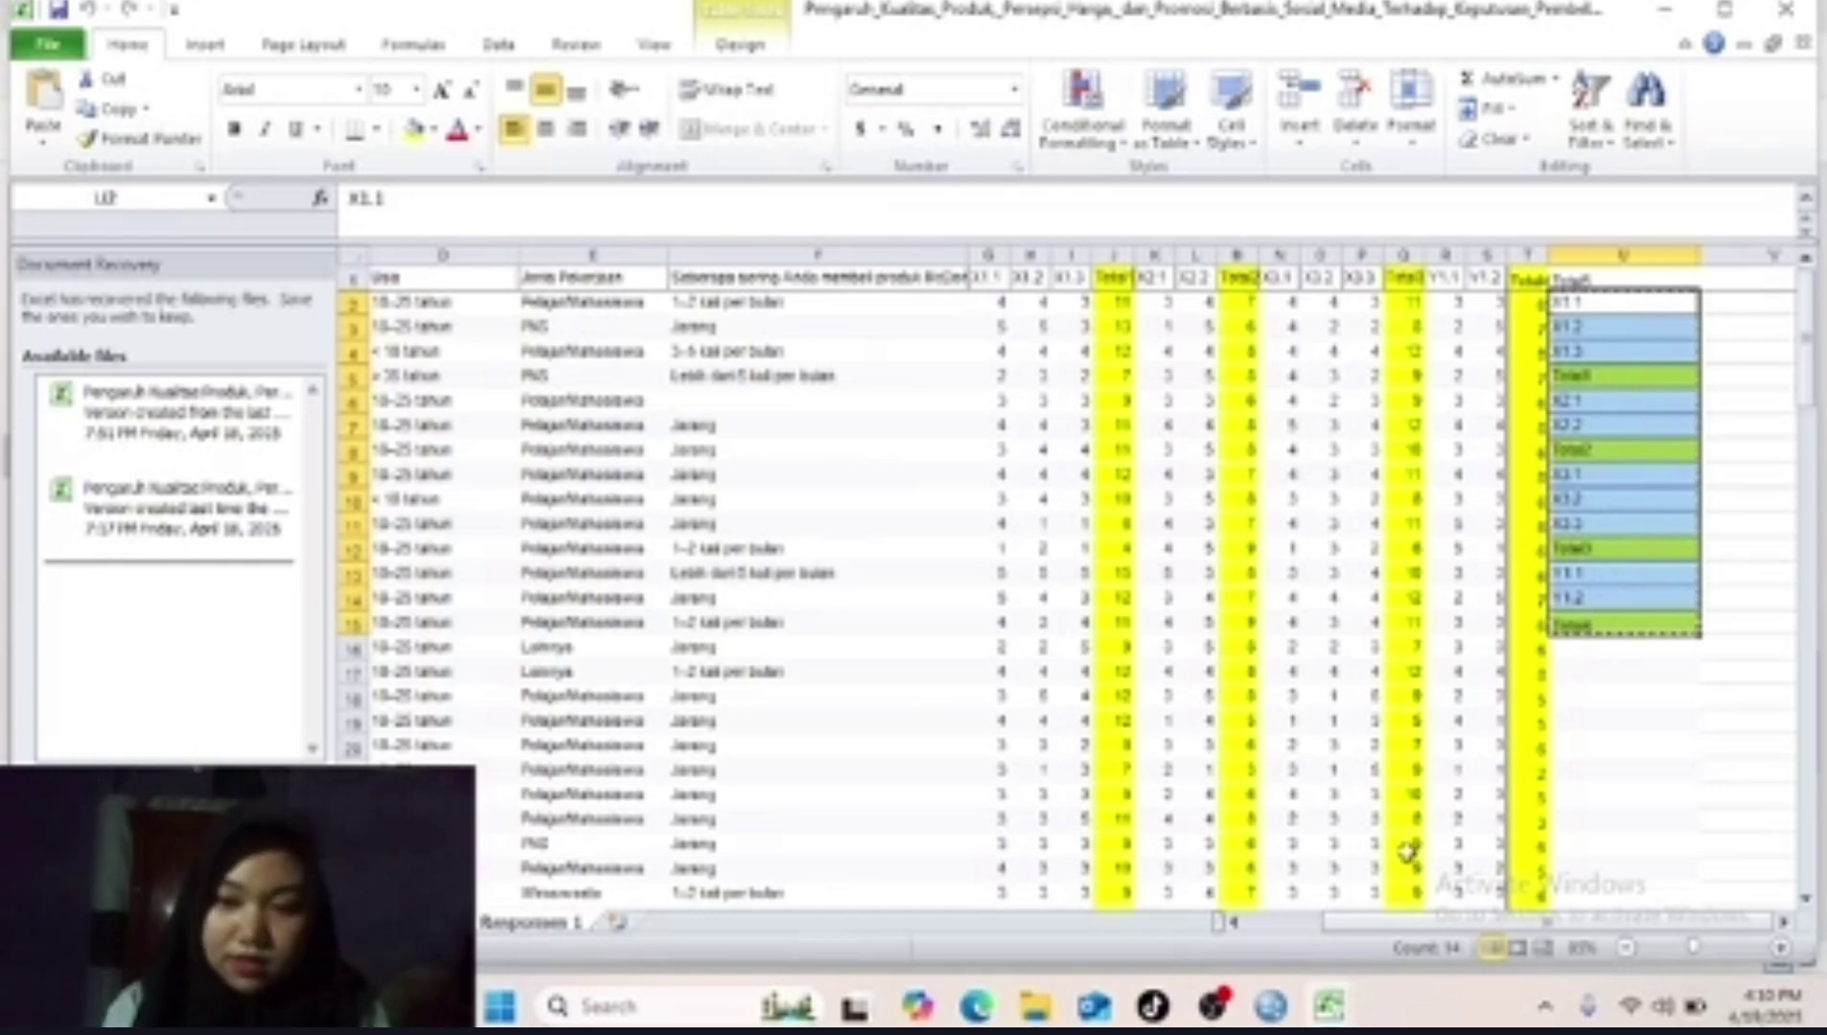
click(1271, 1007)
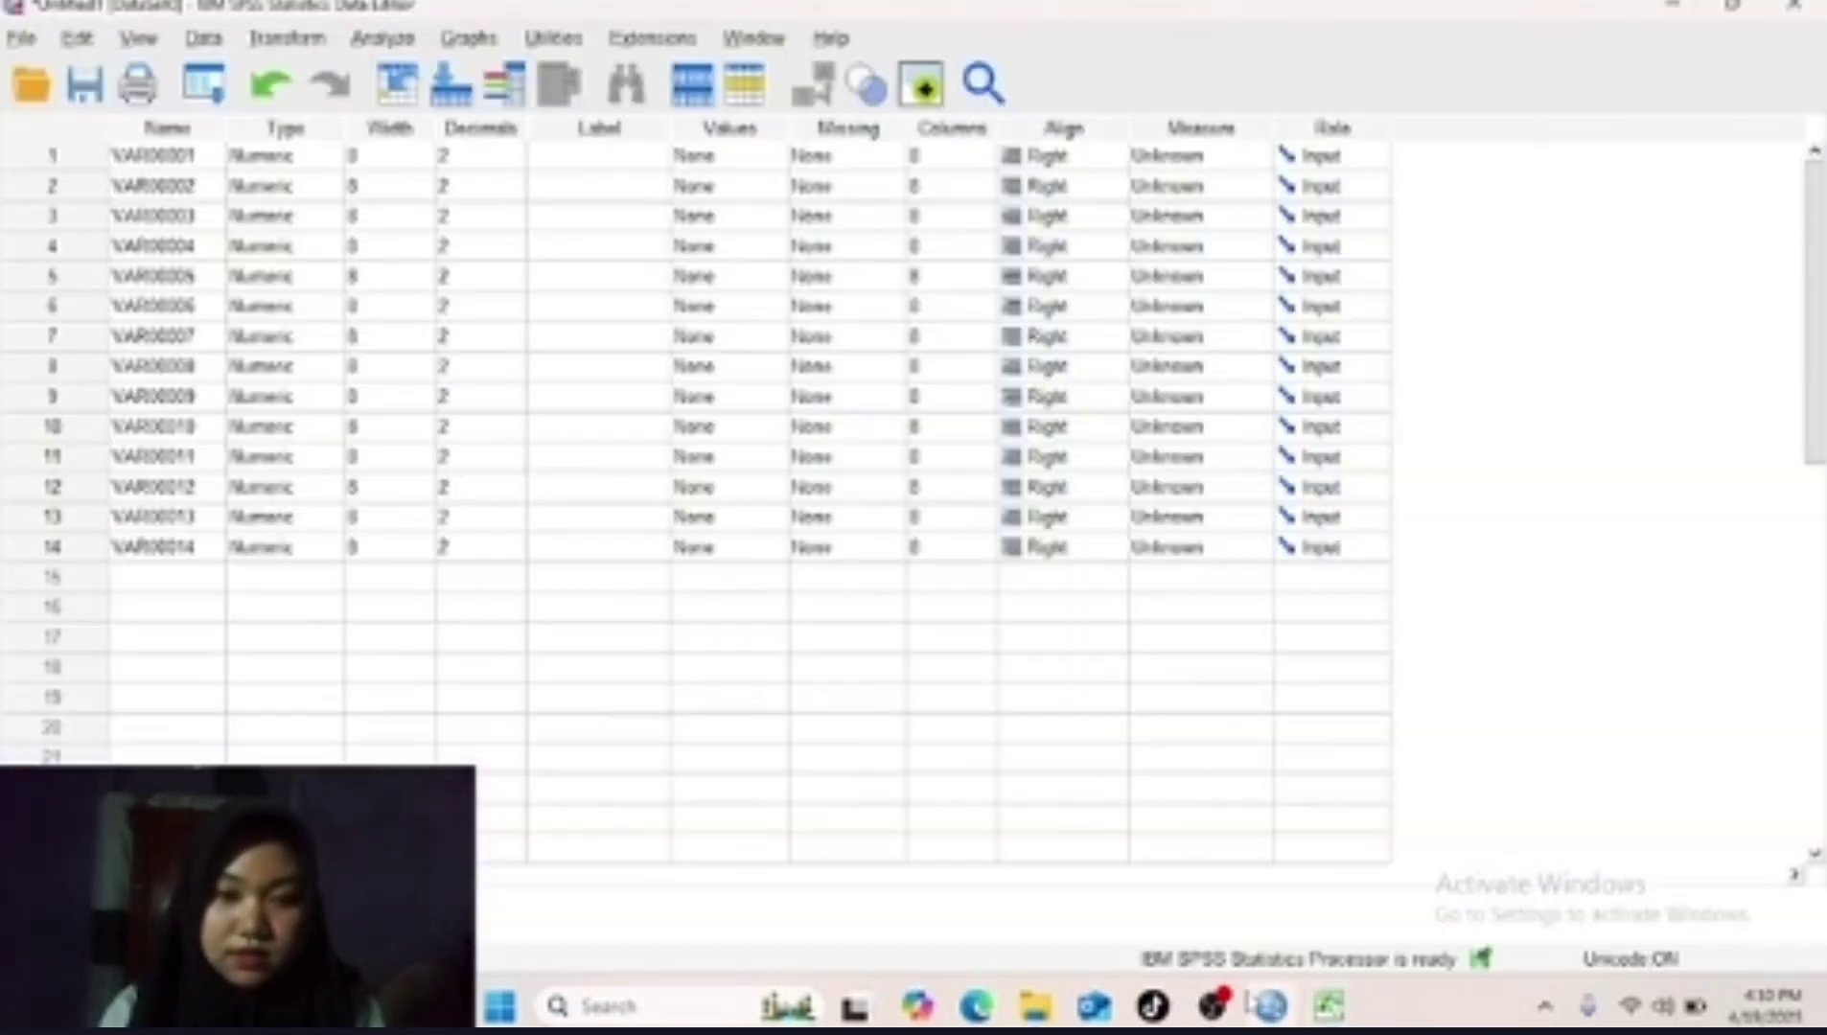
click(192, 127)
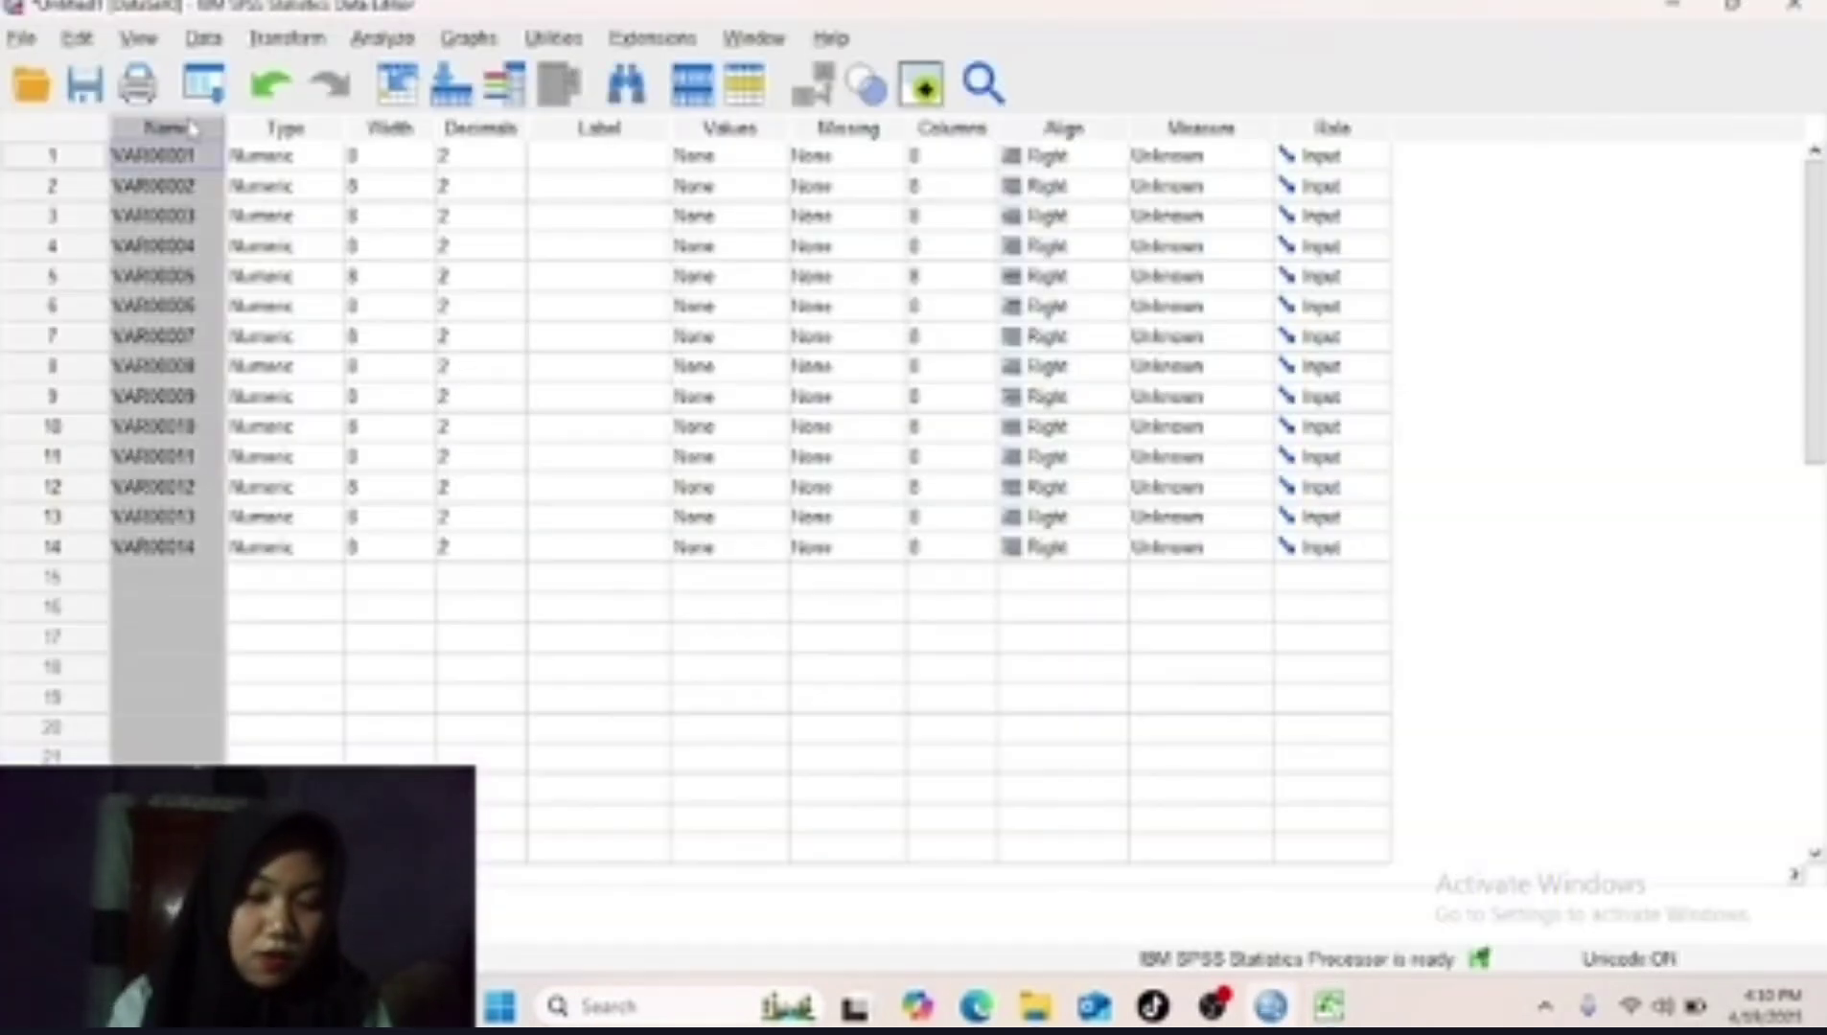
key(ctrl+v)
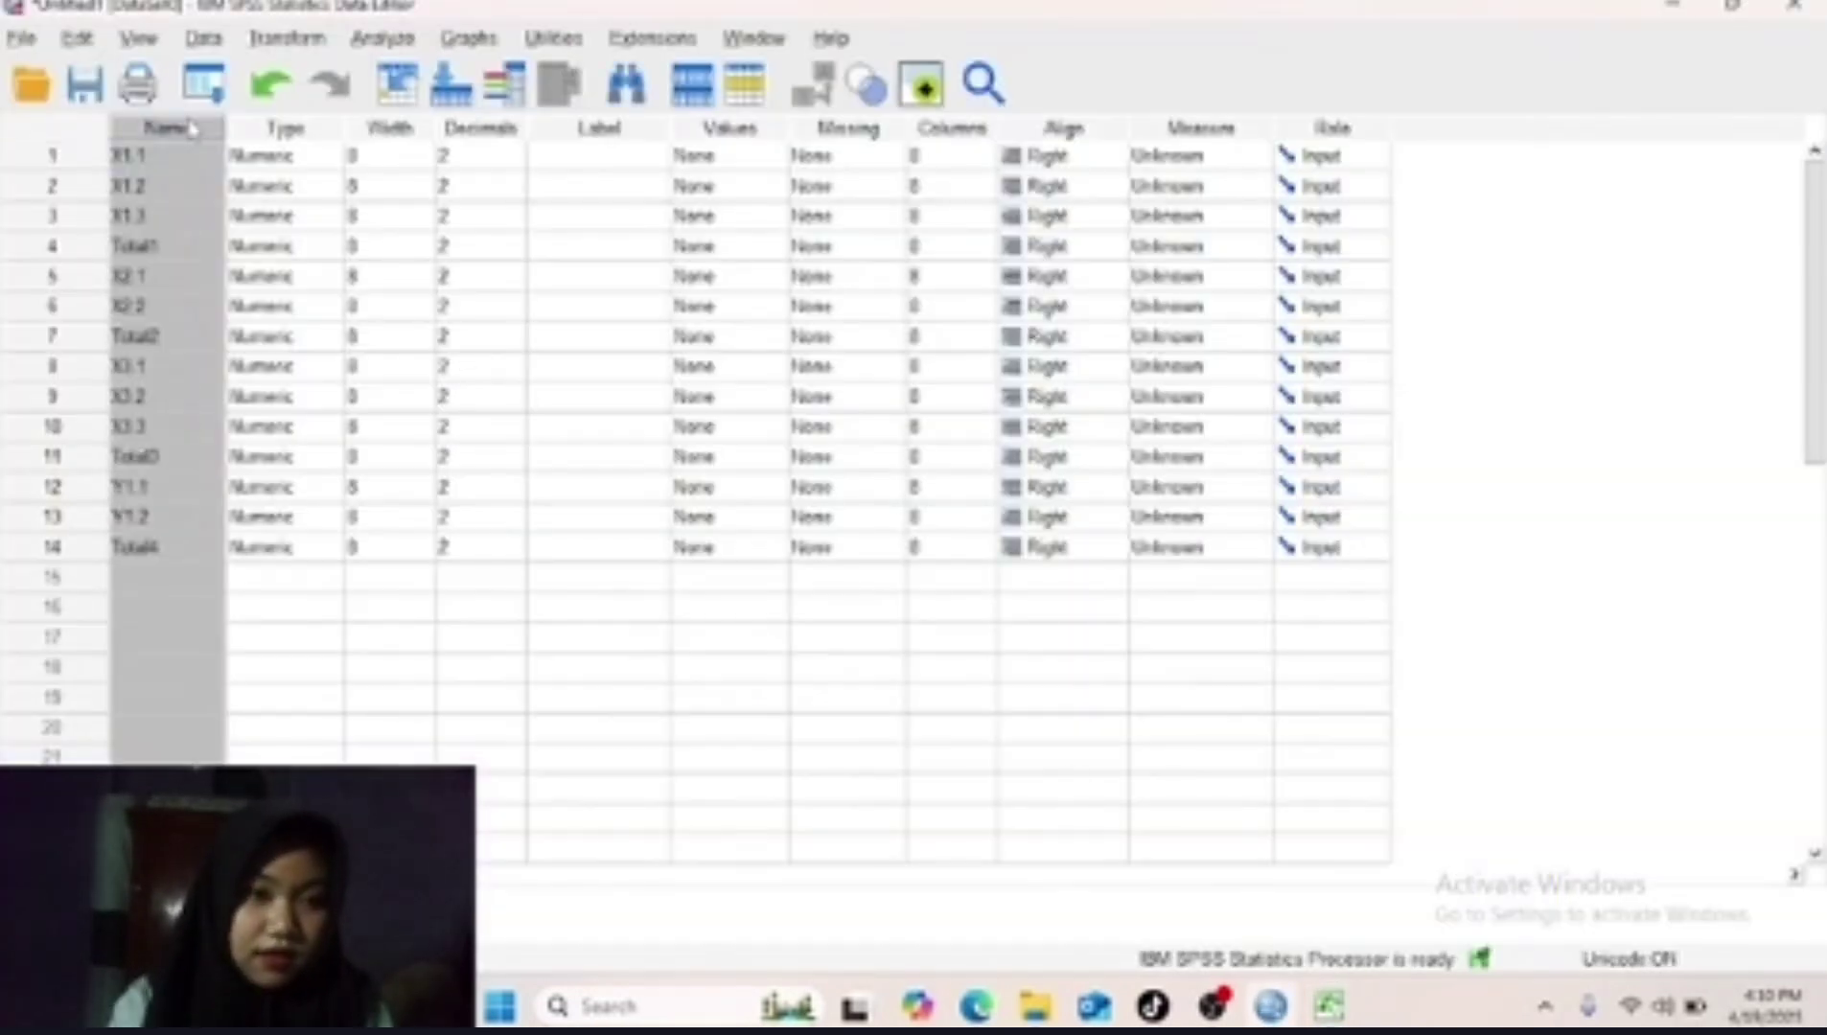
Paste the same list, X1.1 to Total4, as the labels of the 14 variables.
click(544, 137)
key(ctrl+v)
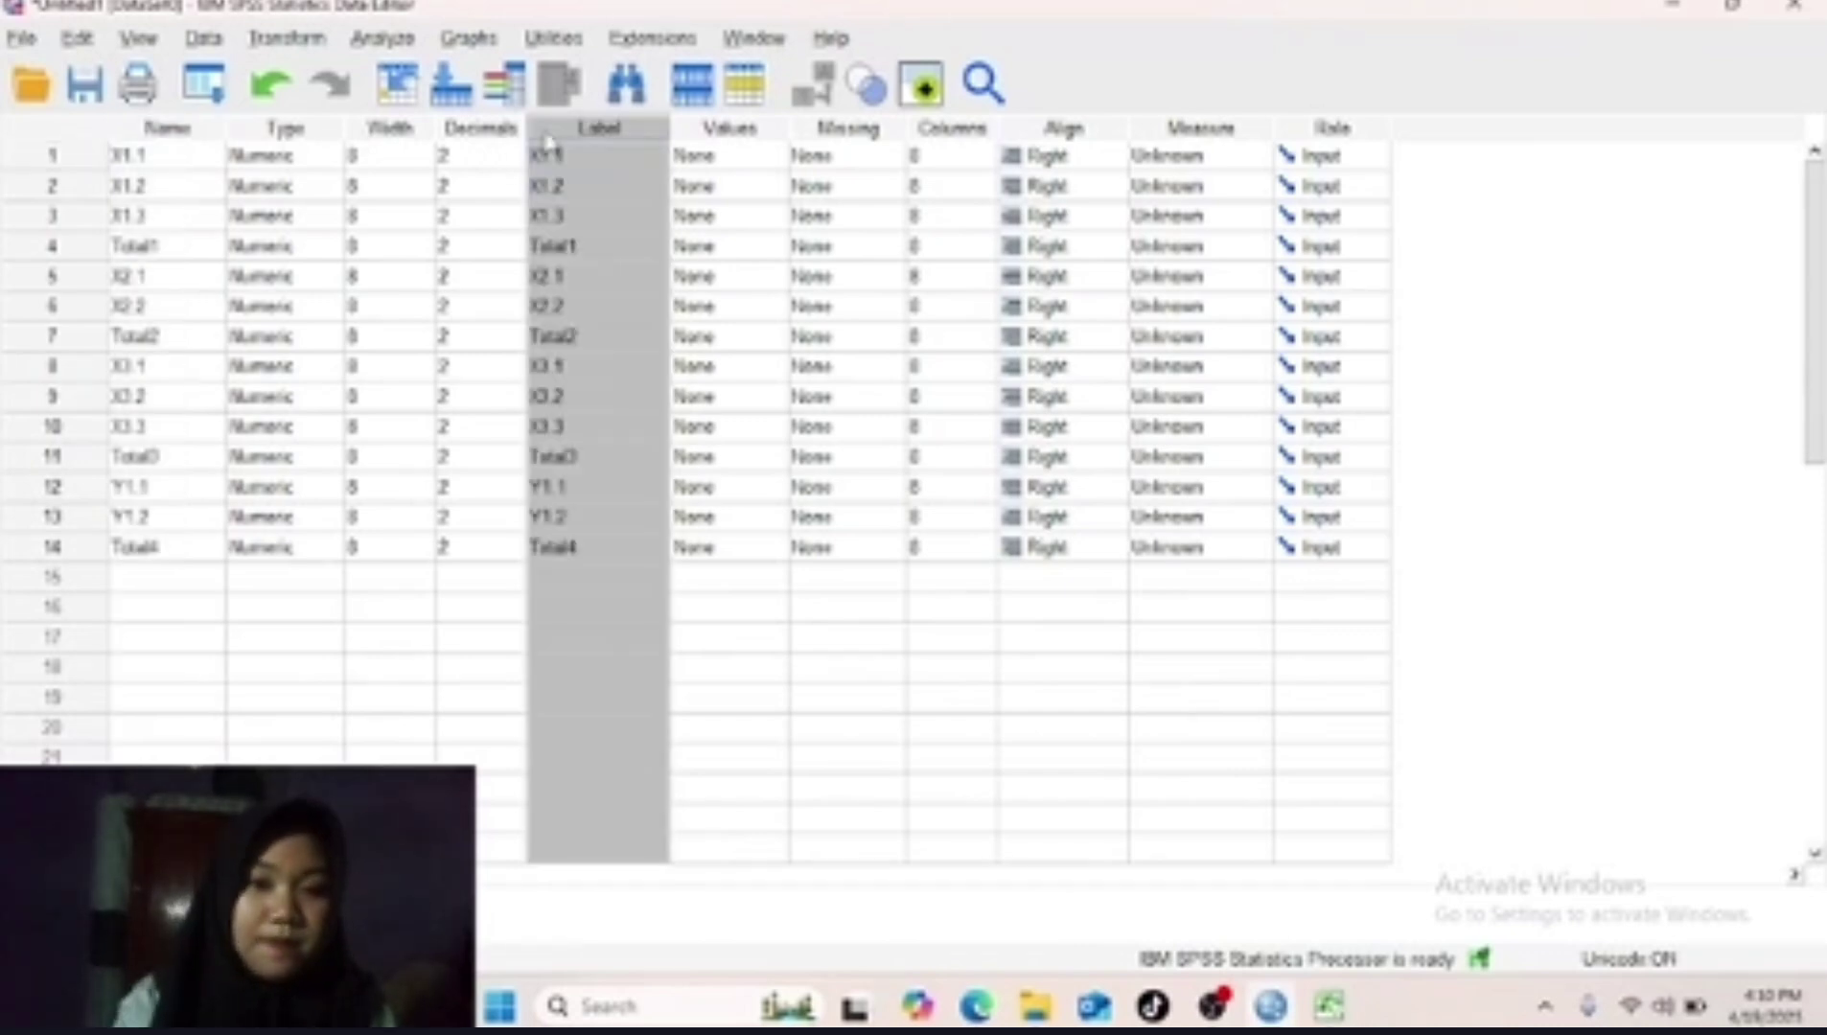
click(639, 245)
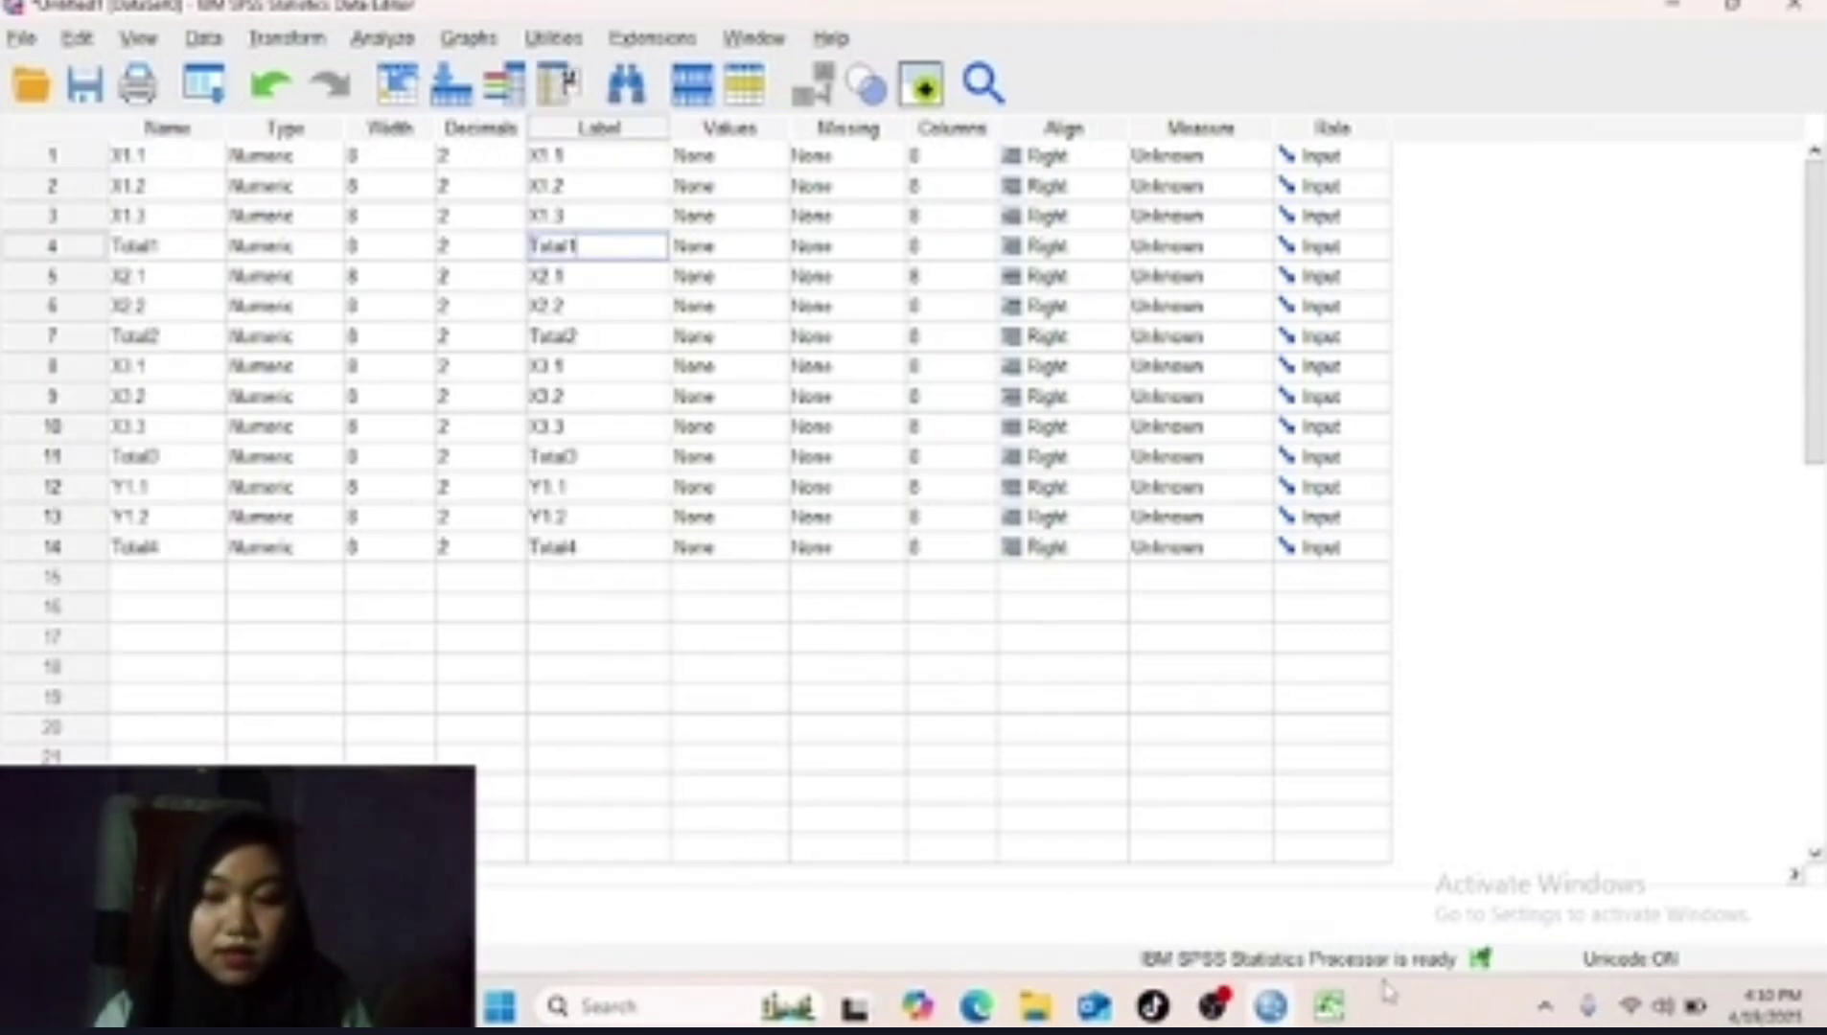
Switch back to the coded workbook in Excel and open its Save As dialog.
mouse_move(1328, 1008)
mouse_move(1406, 856)
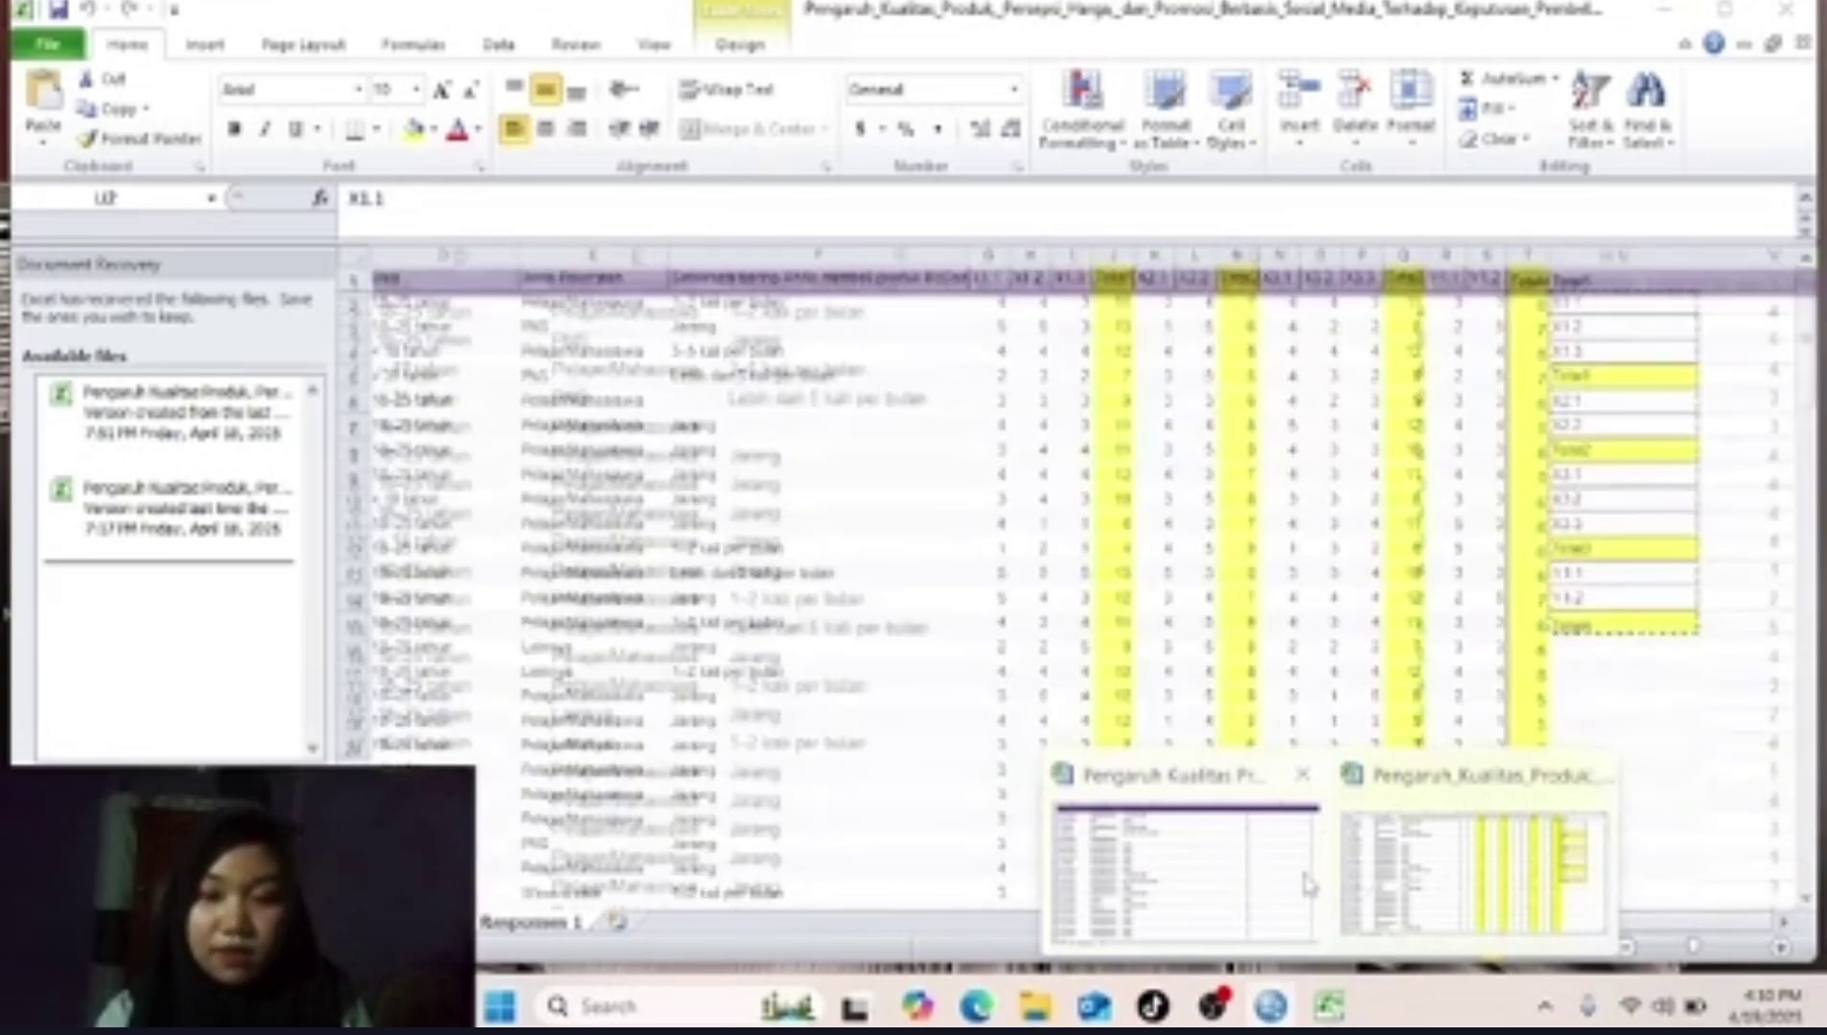
click(1407, 856)
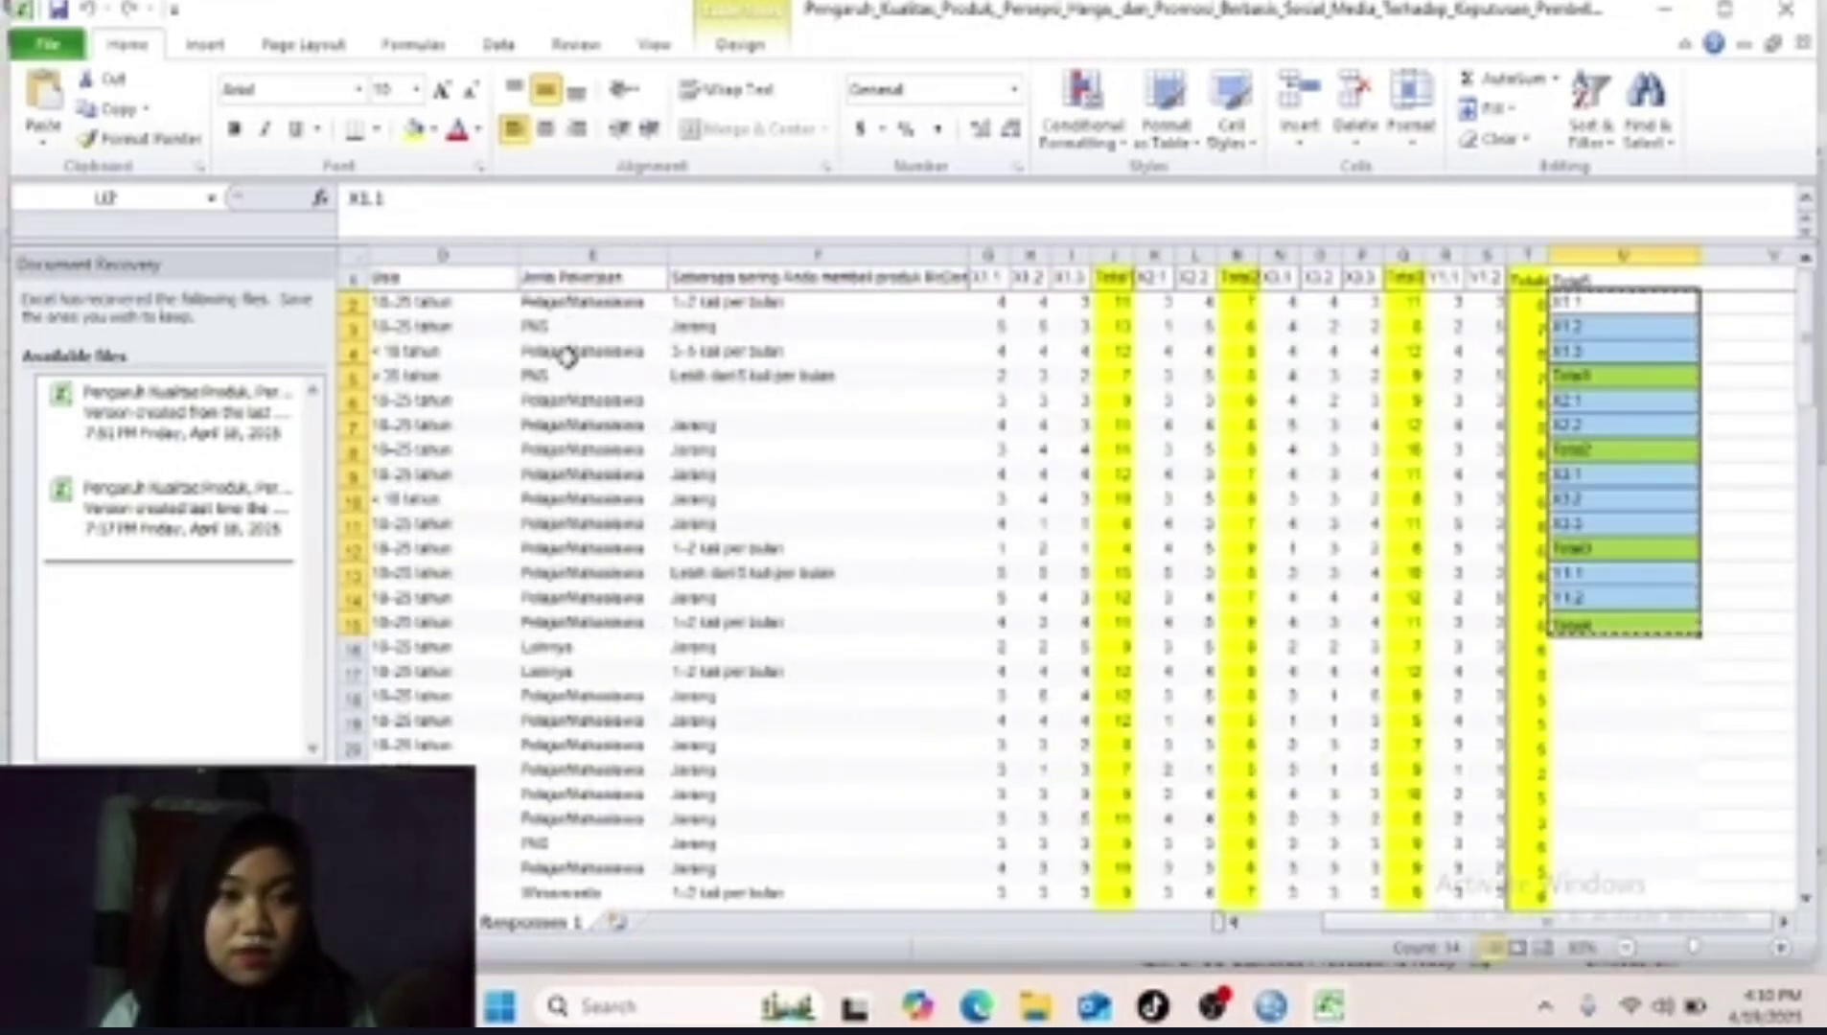
click(50, 48)
click(93, 126)
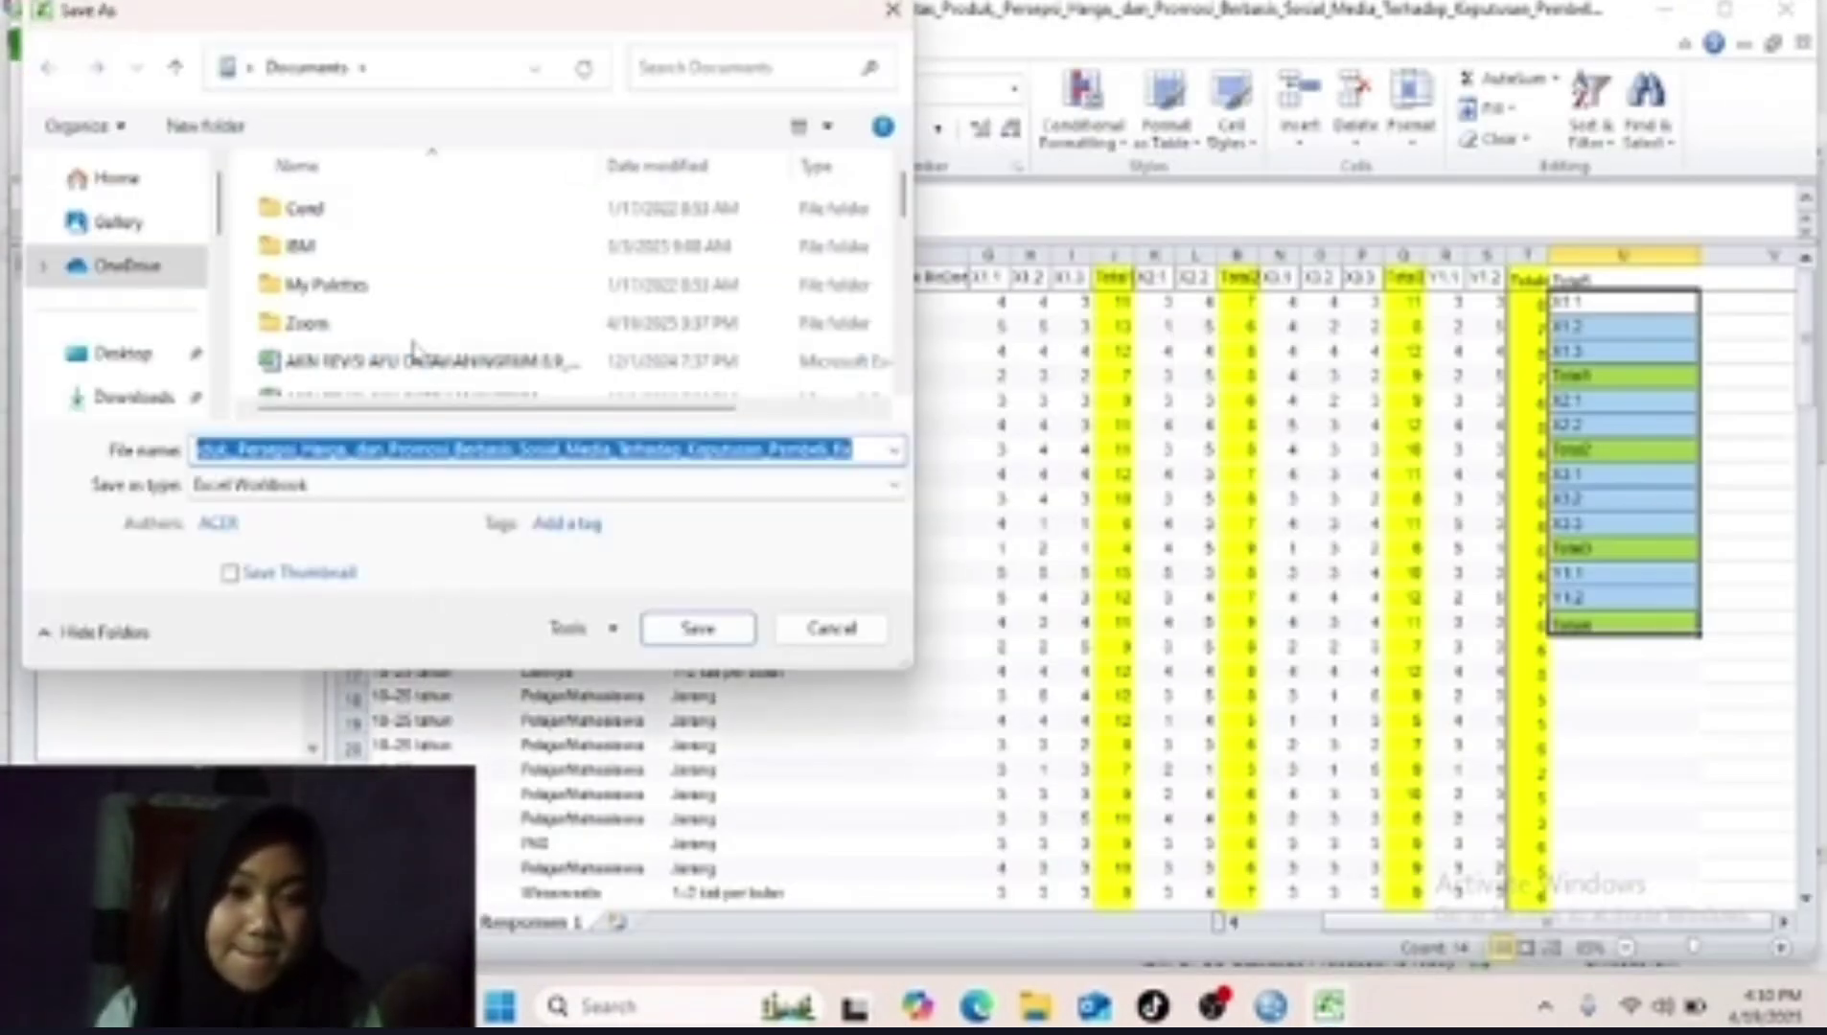
Copy the text "Pengaruh_Kualitas_Produk" from the beginning of the workbook's file name.
click(245, 448)
key(Home)
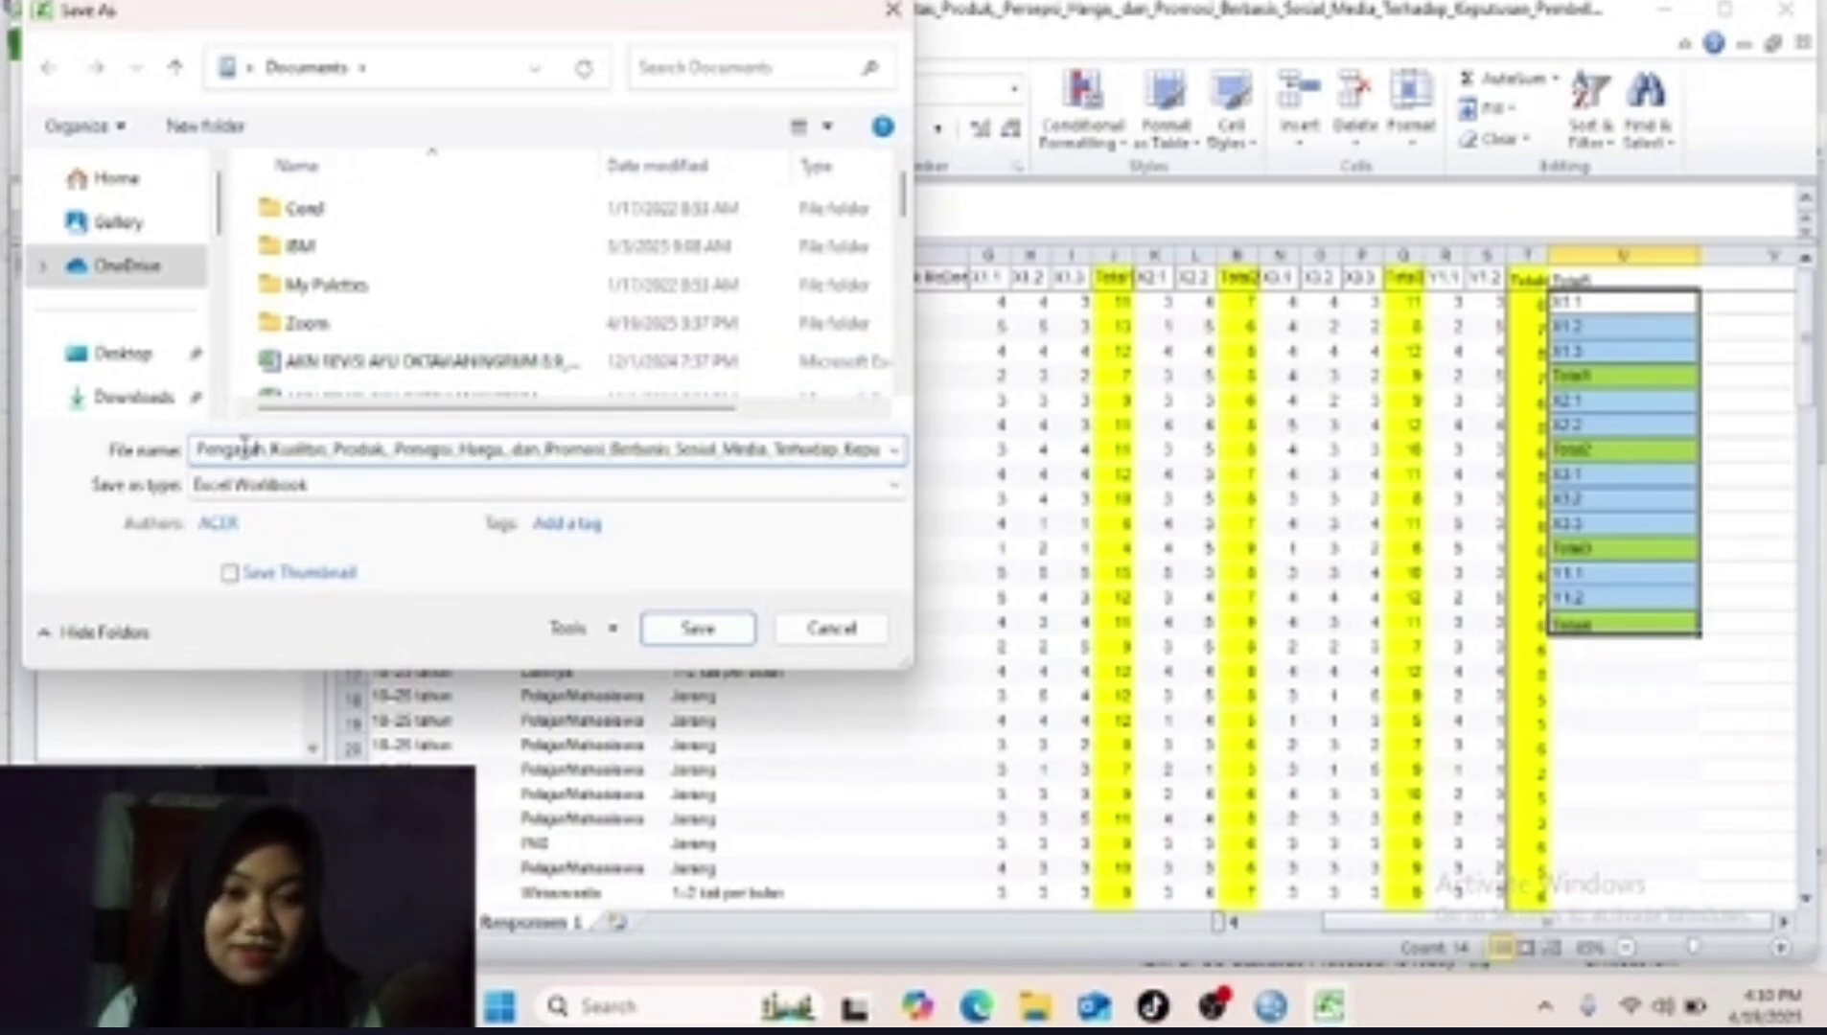
drag(197, 448, 389, 449)
key(ctrl+c)
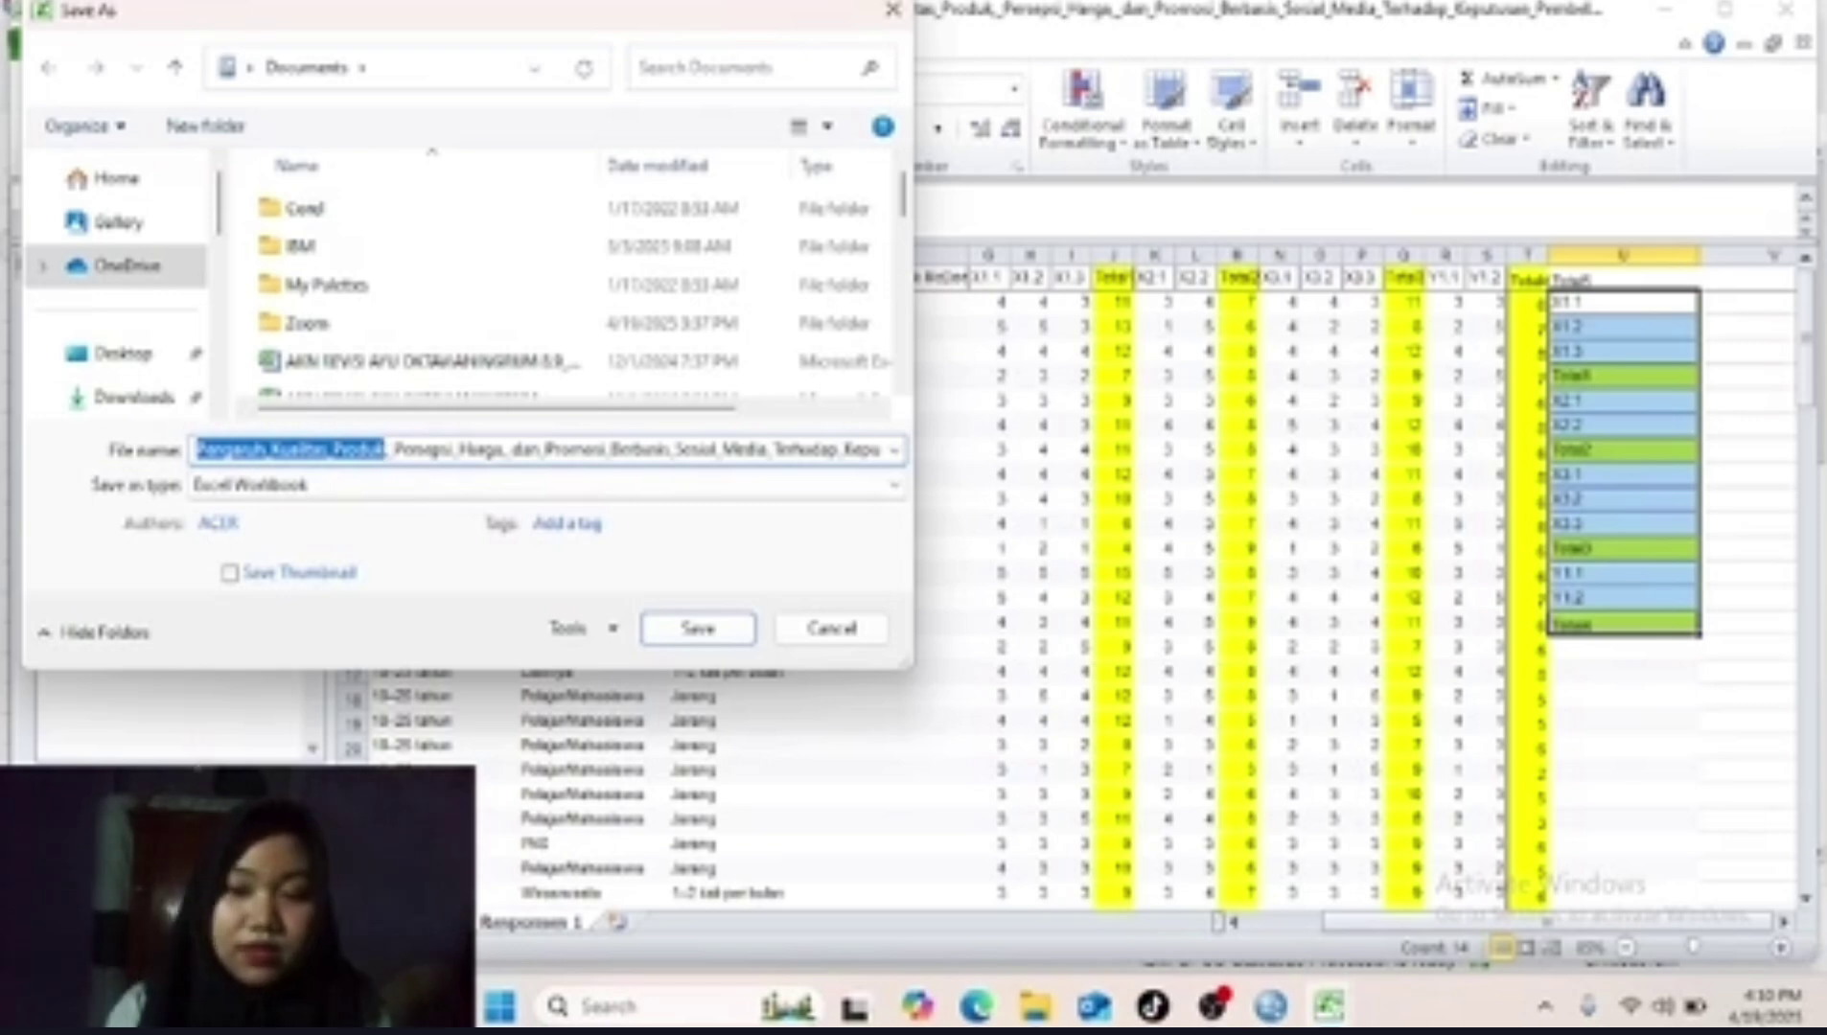
Paste the copied text into the label of Total1 in SPSS and replace its underscores with spaces, giving "Pengaruh Kualitas Produk".
click(1271, 1007)
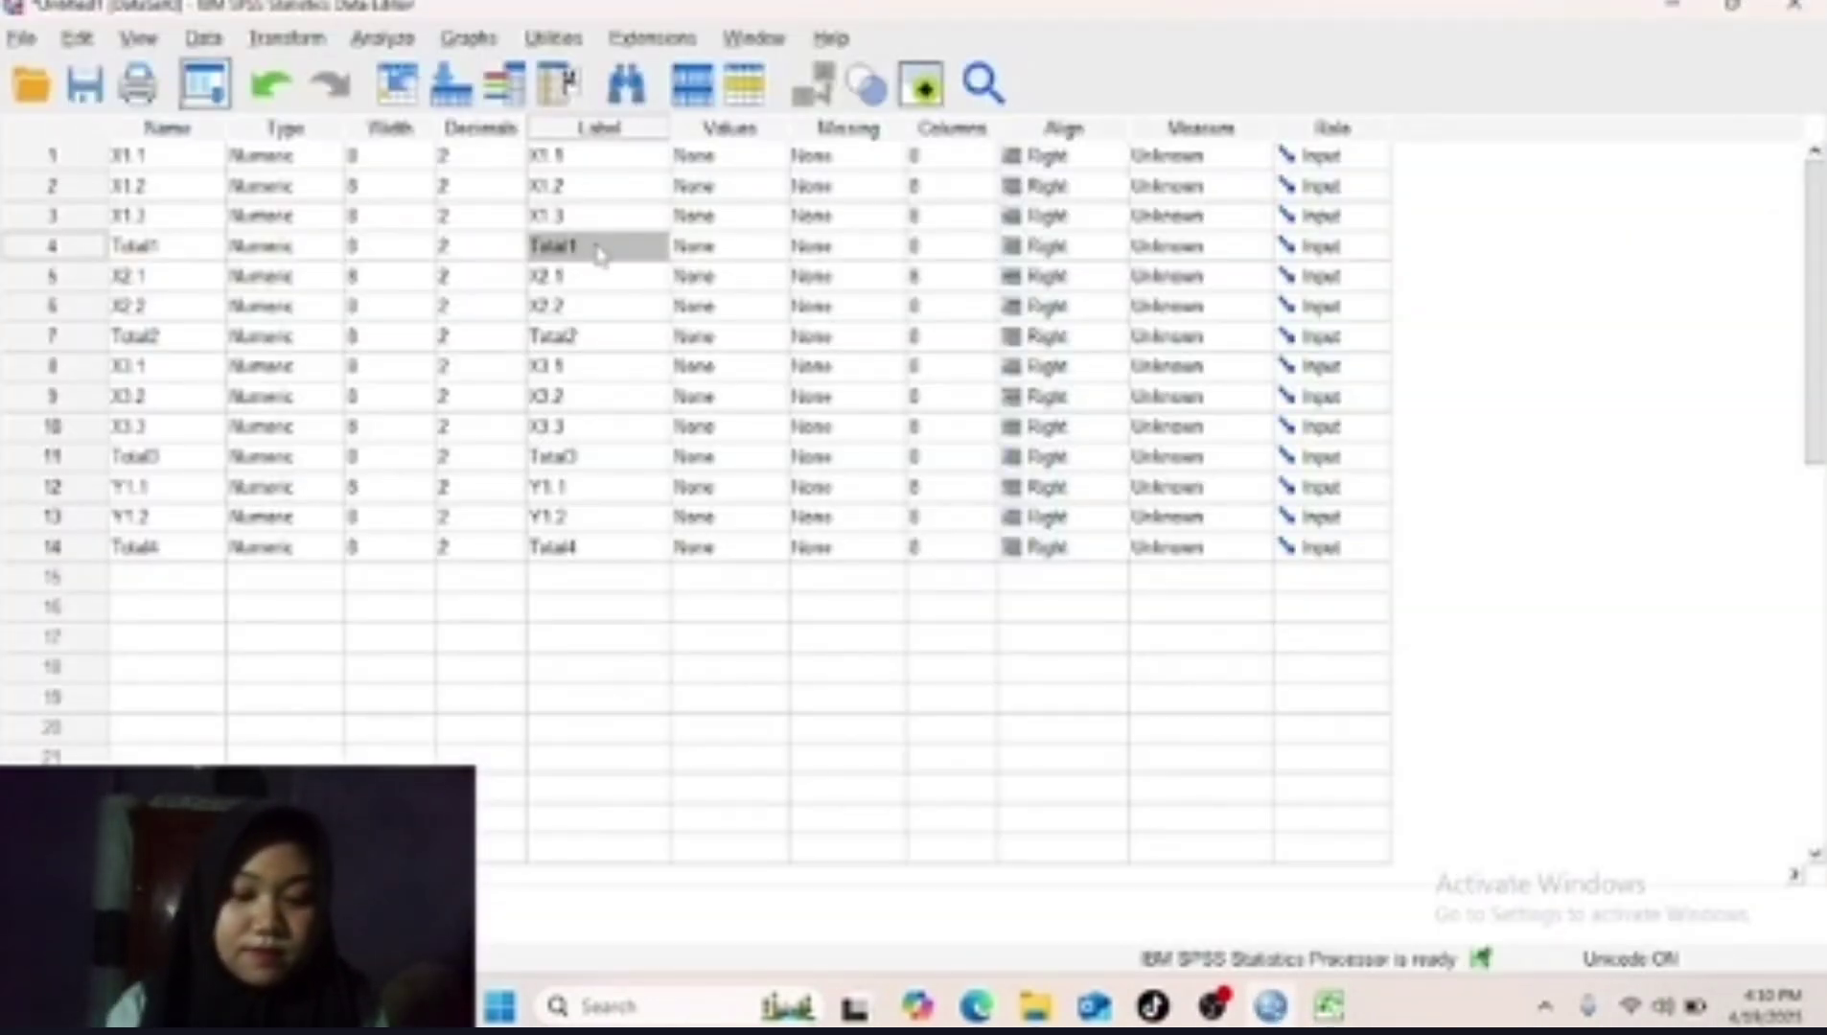
key(ctrl+v)
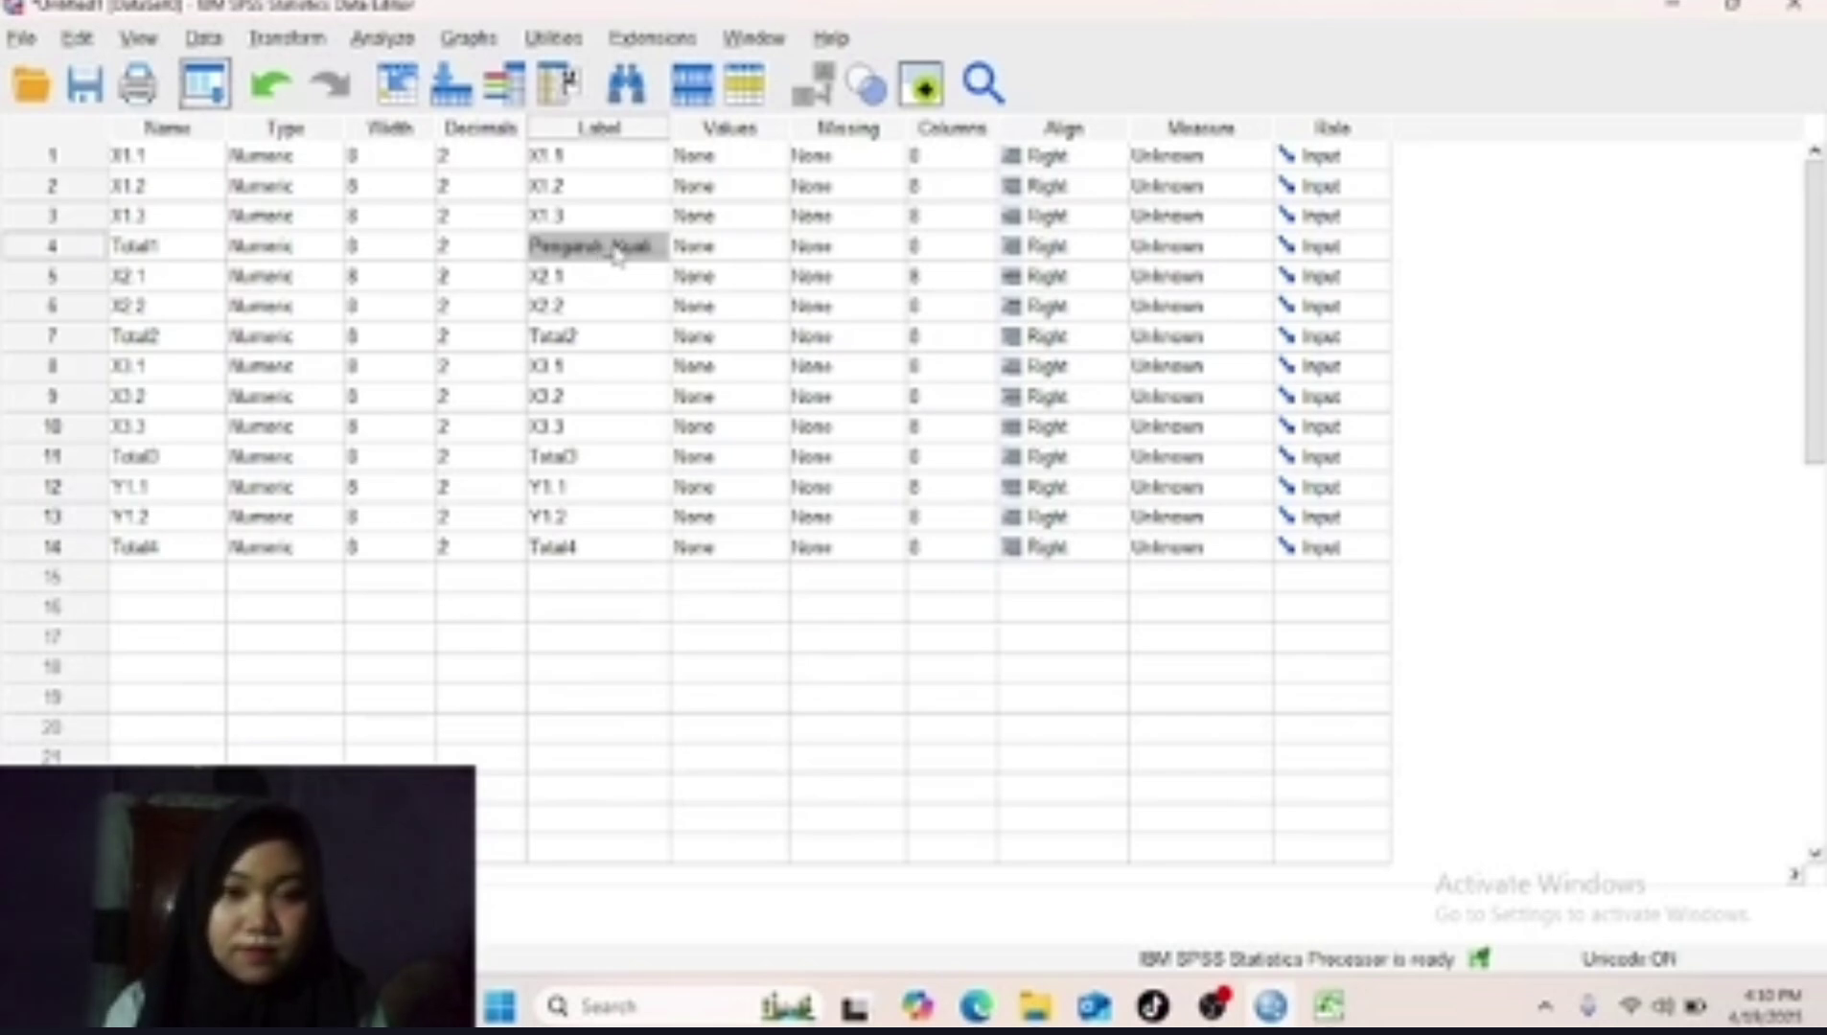
double_click(616, 251)
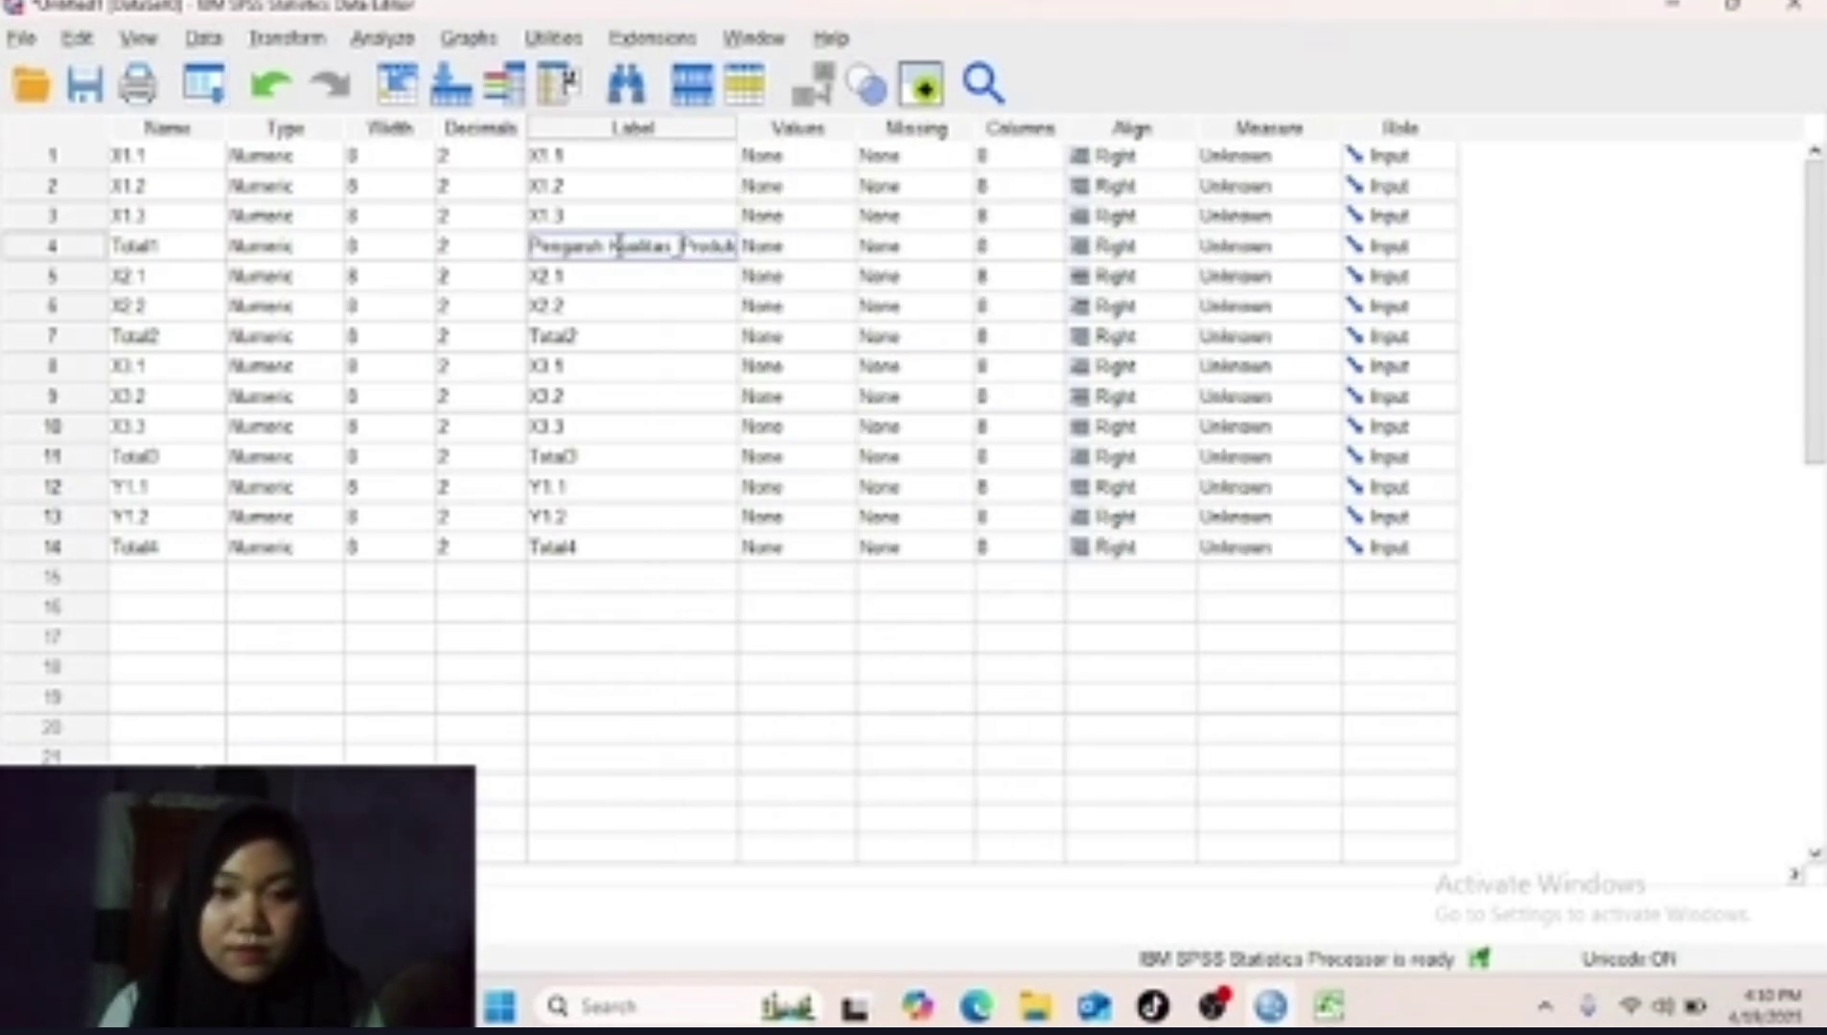
key(BackSpace)
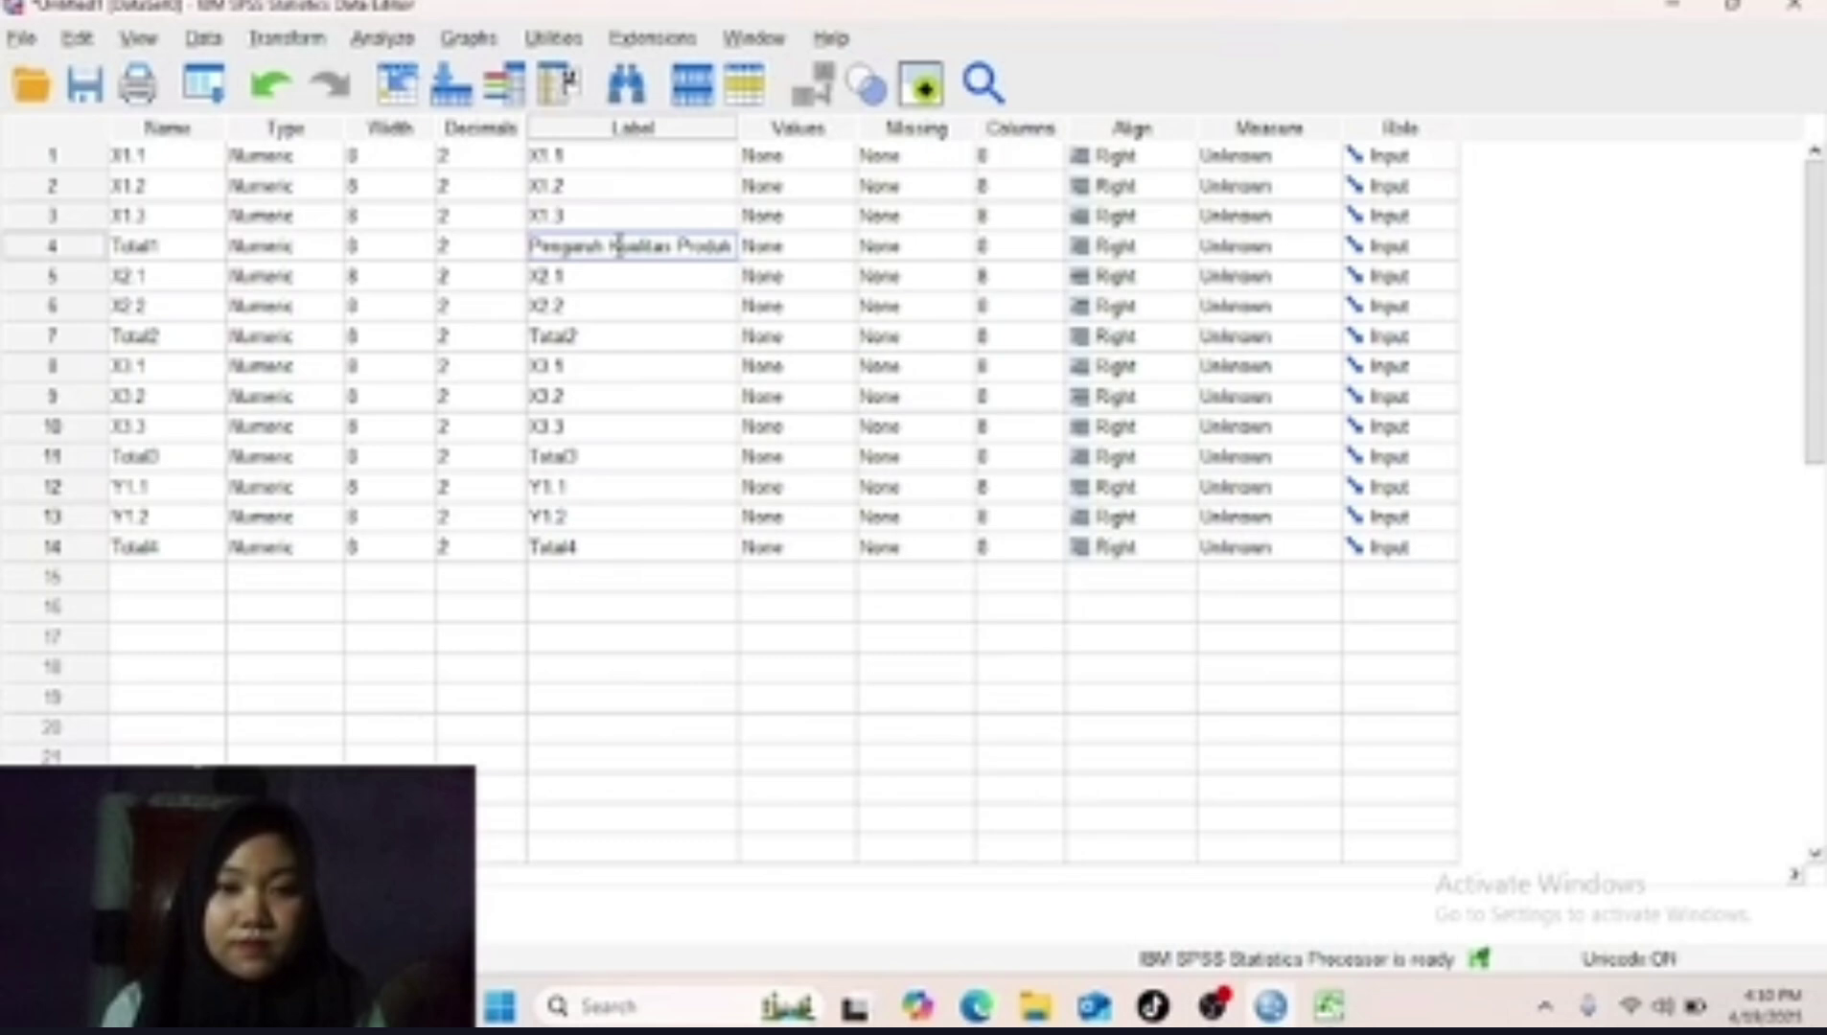
click(625, 337)
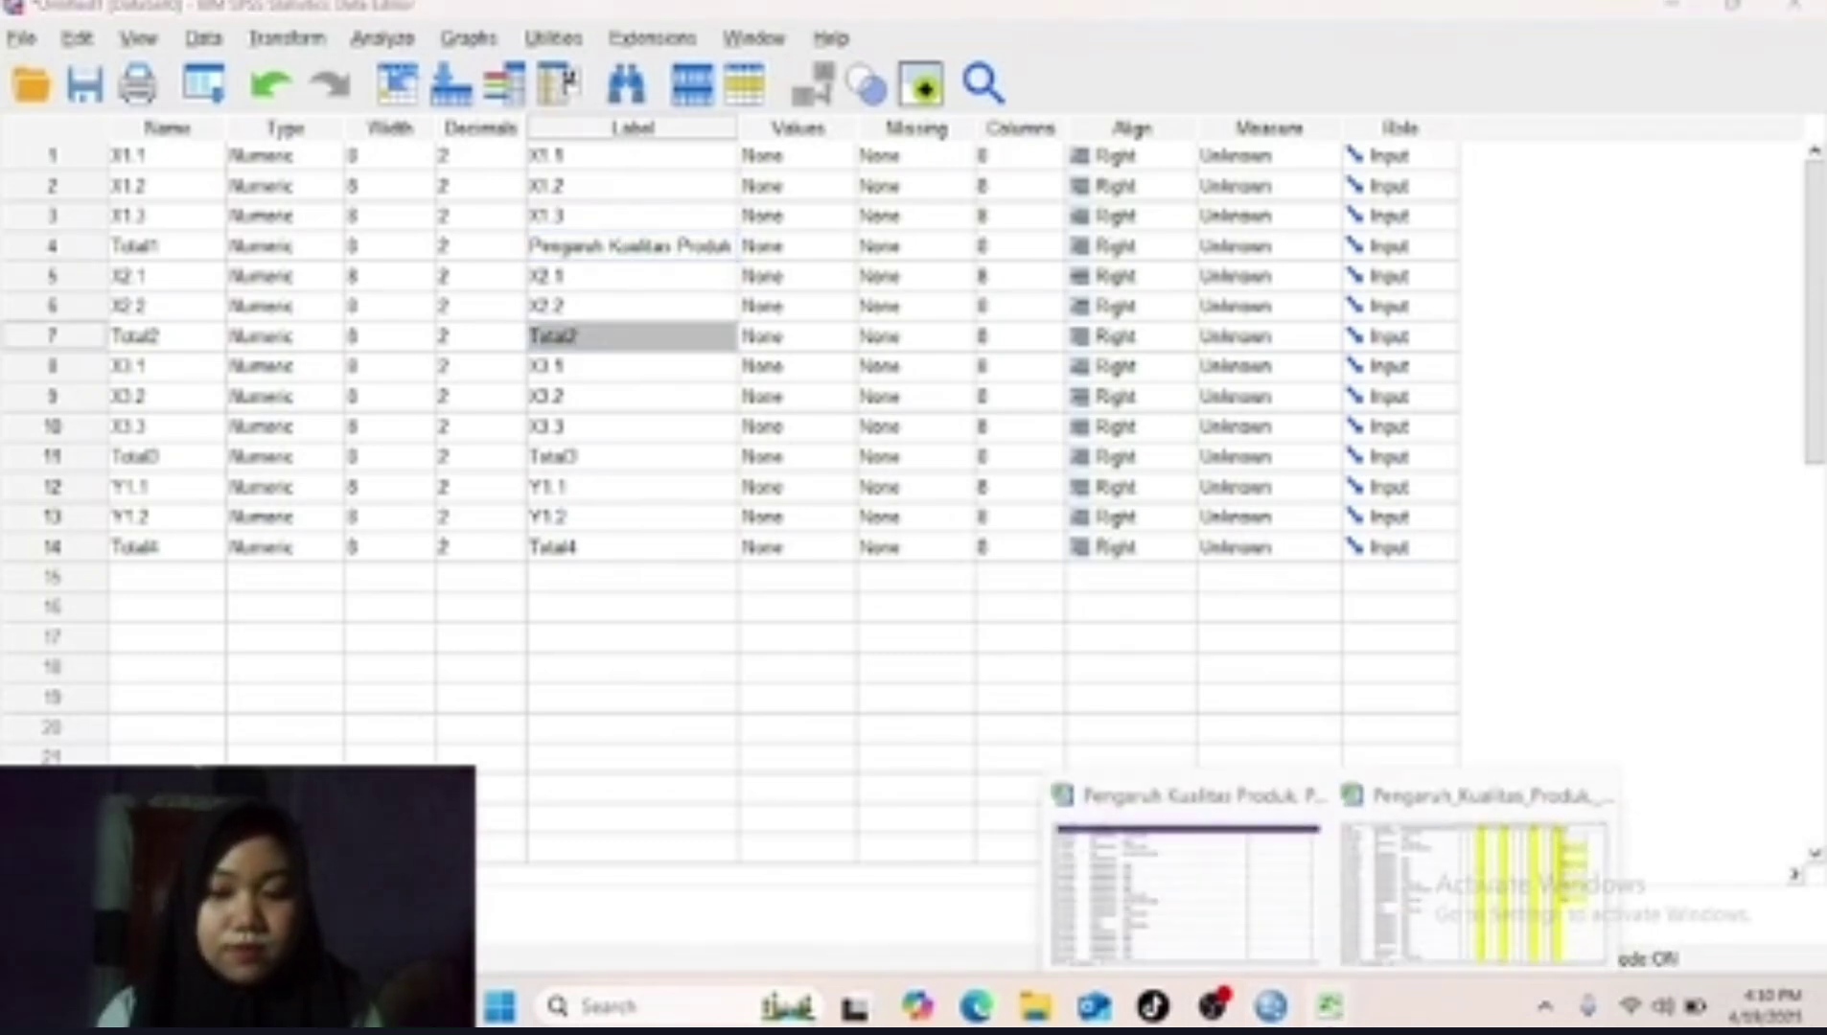
mouse_move(1333, 1003)
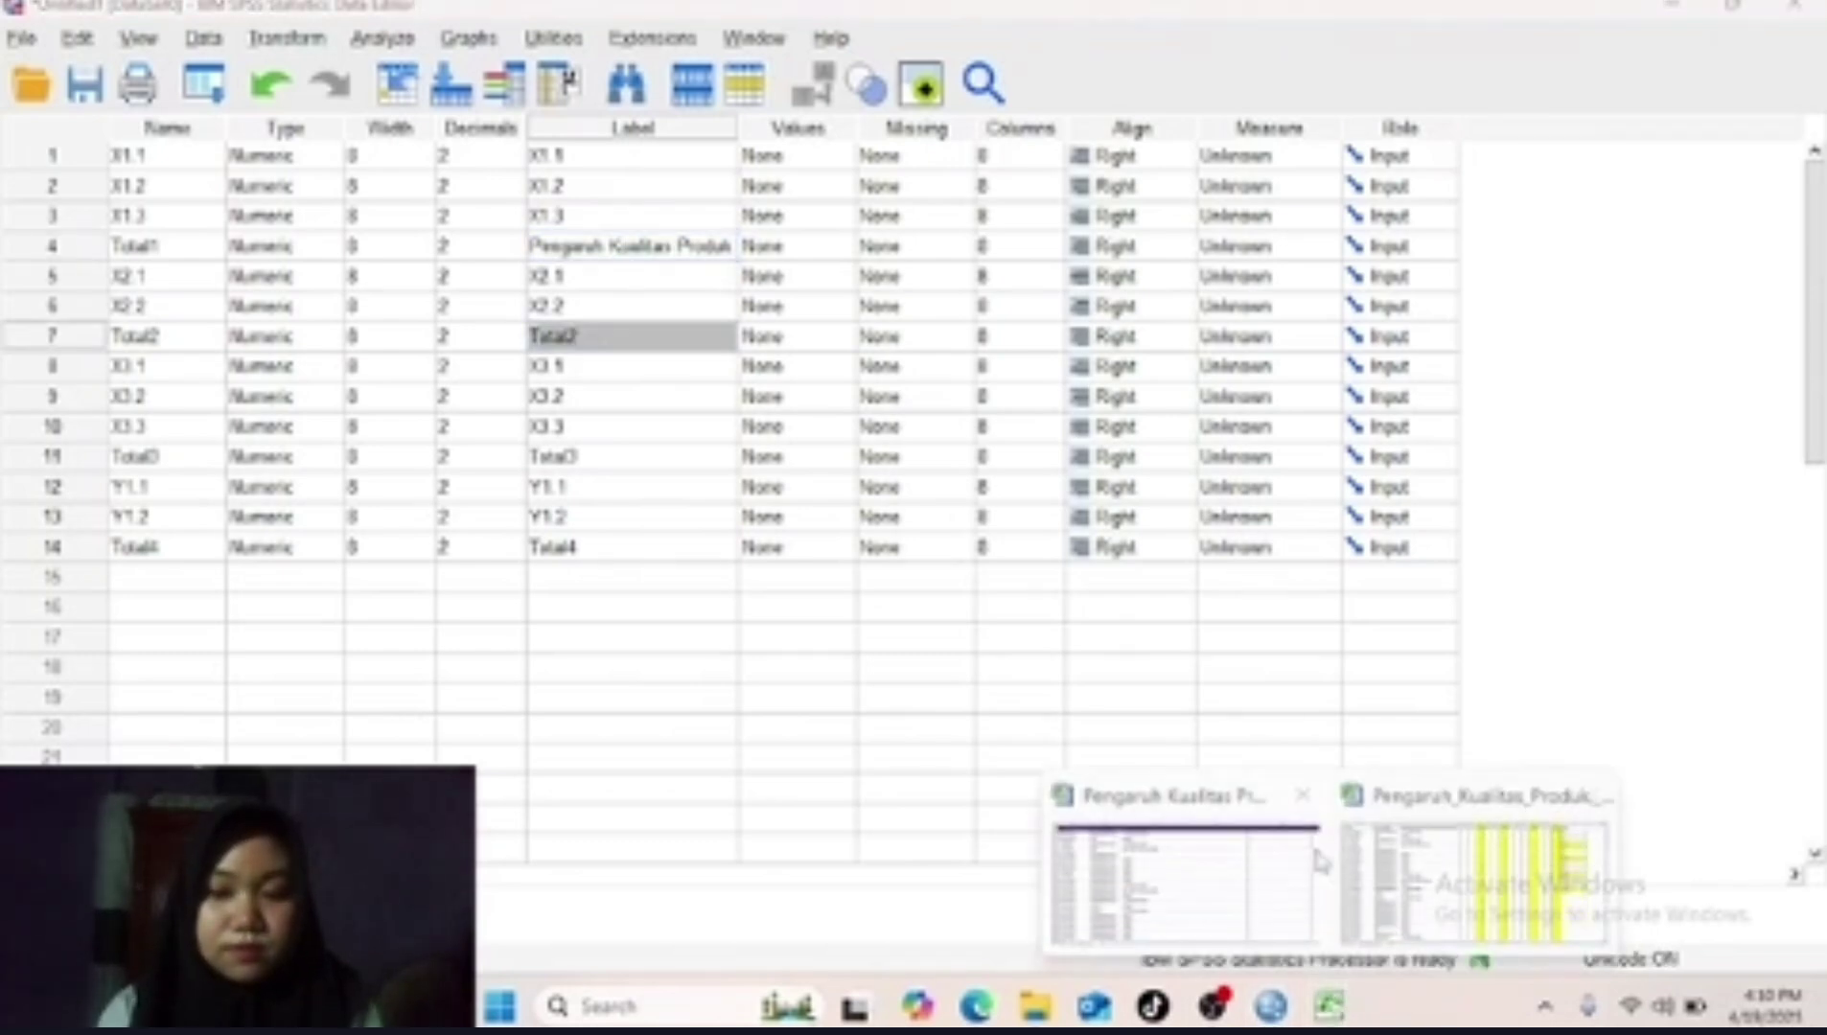
click(1393, 892)
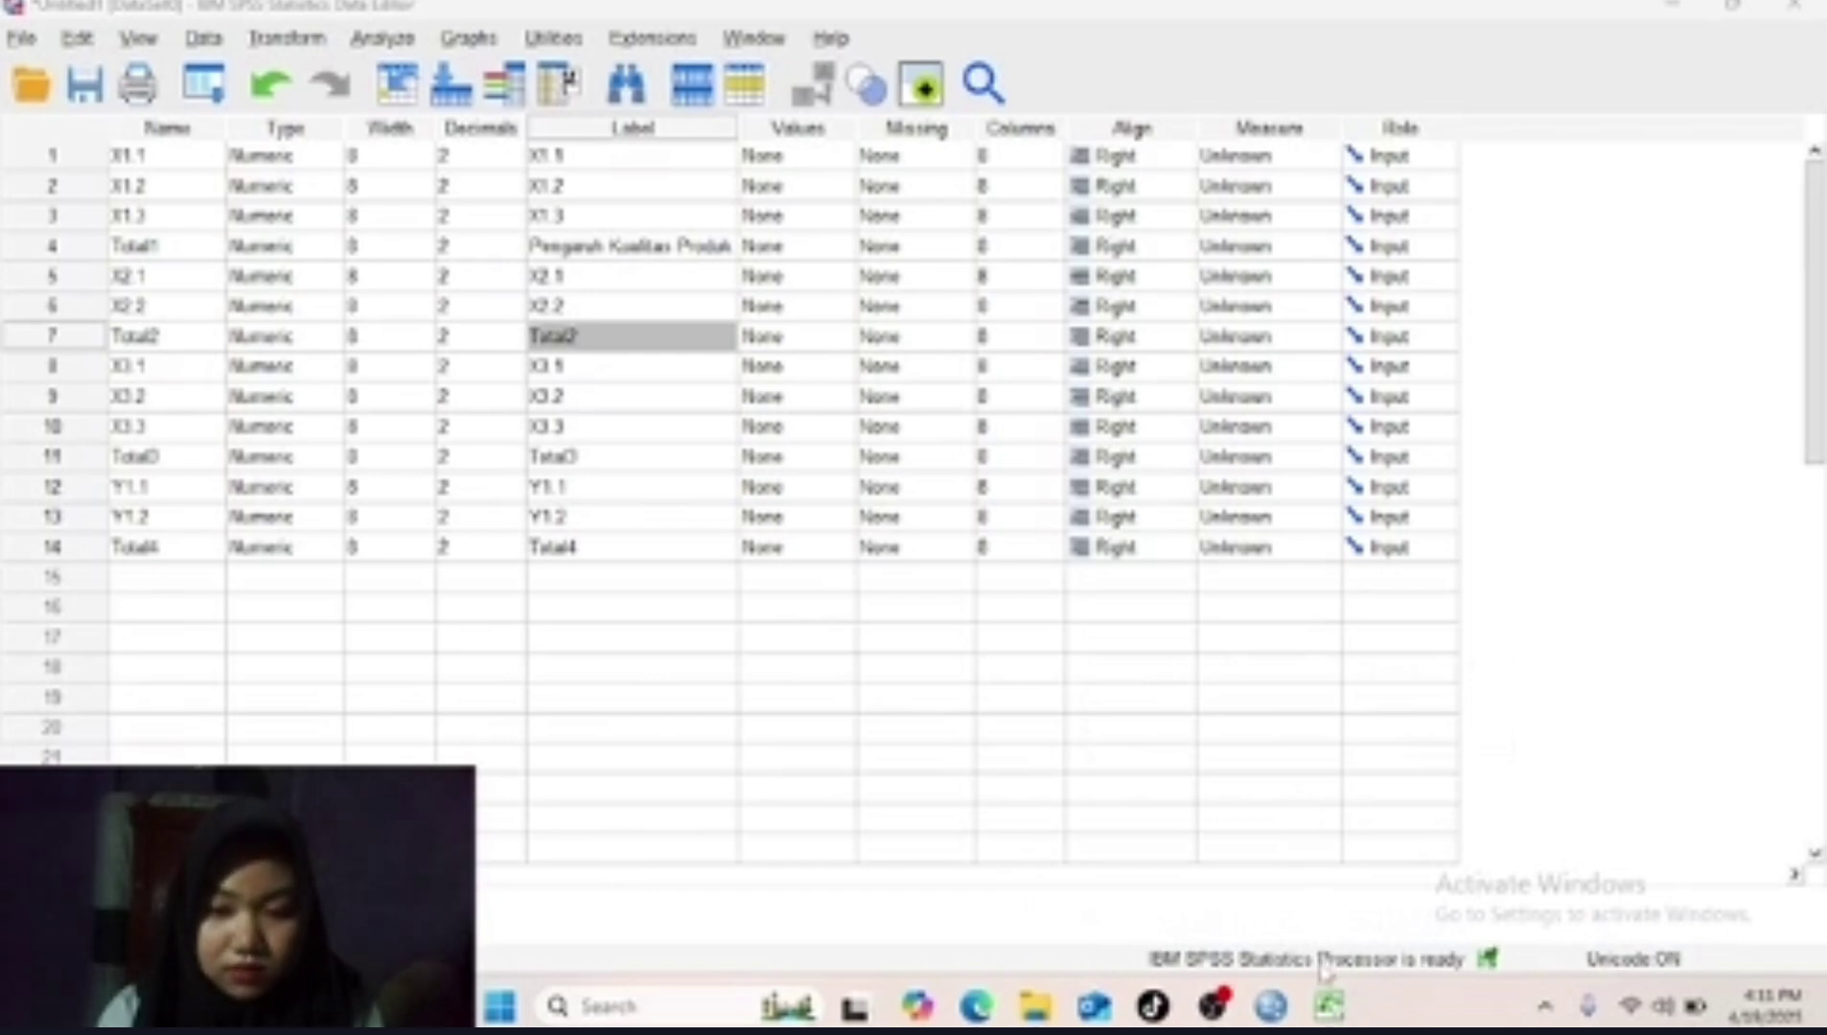
mouse_move(1328, 1006)
click(1392, 932)
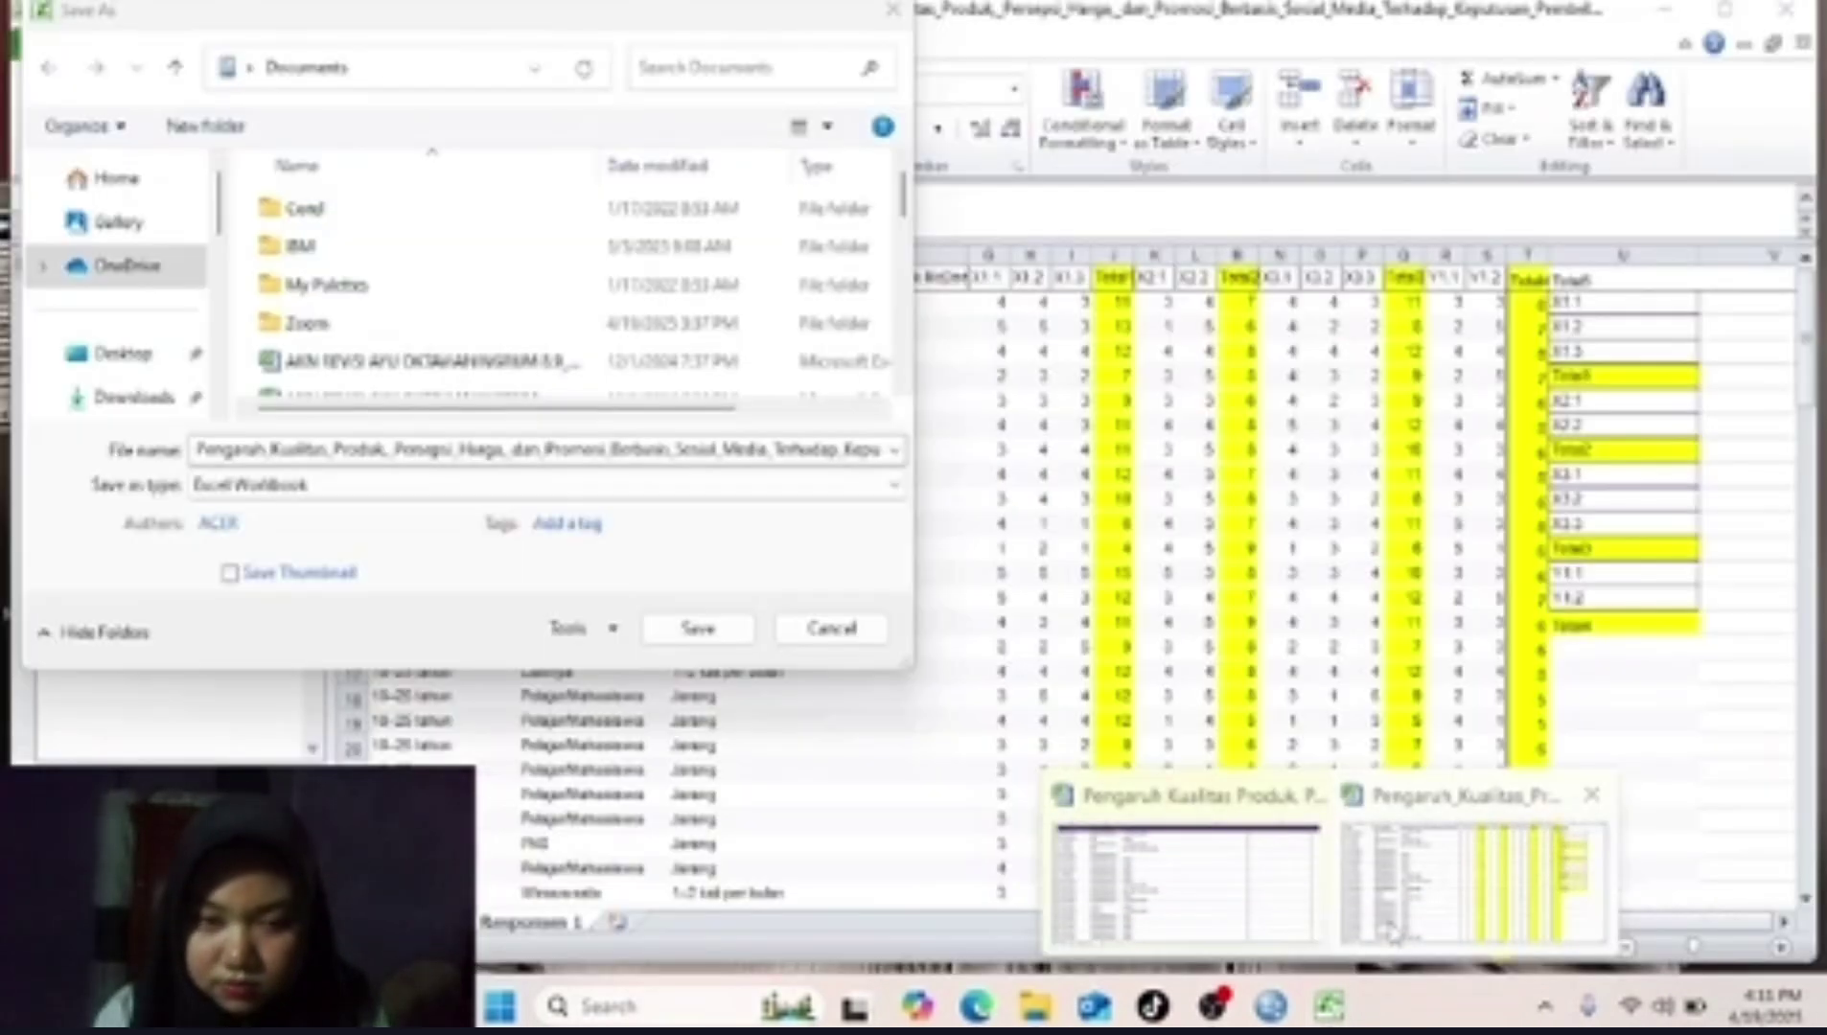
click(1390, 931)
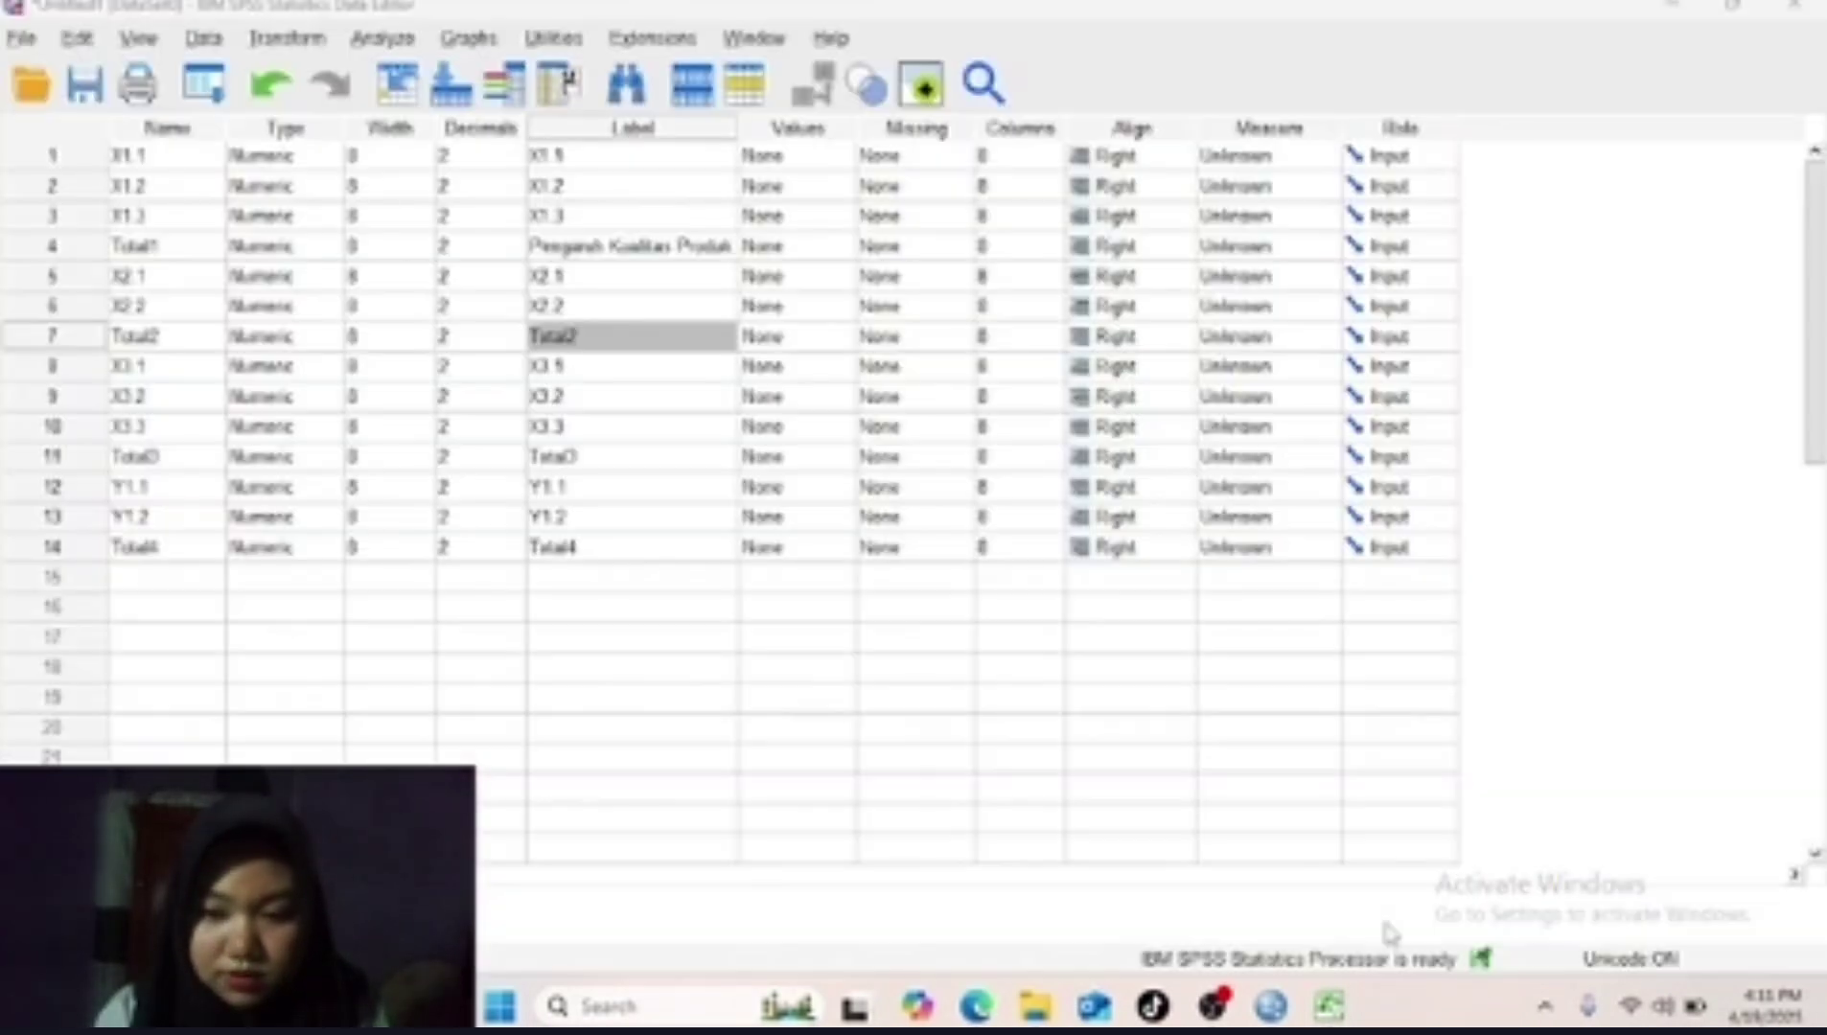
Set the label of variable Total2 to "Persepsi Harga".
click(594, 340)
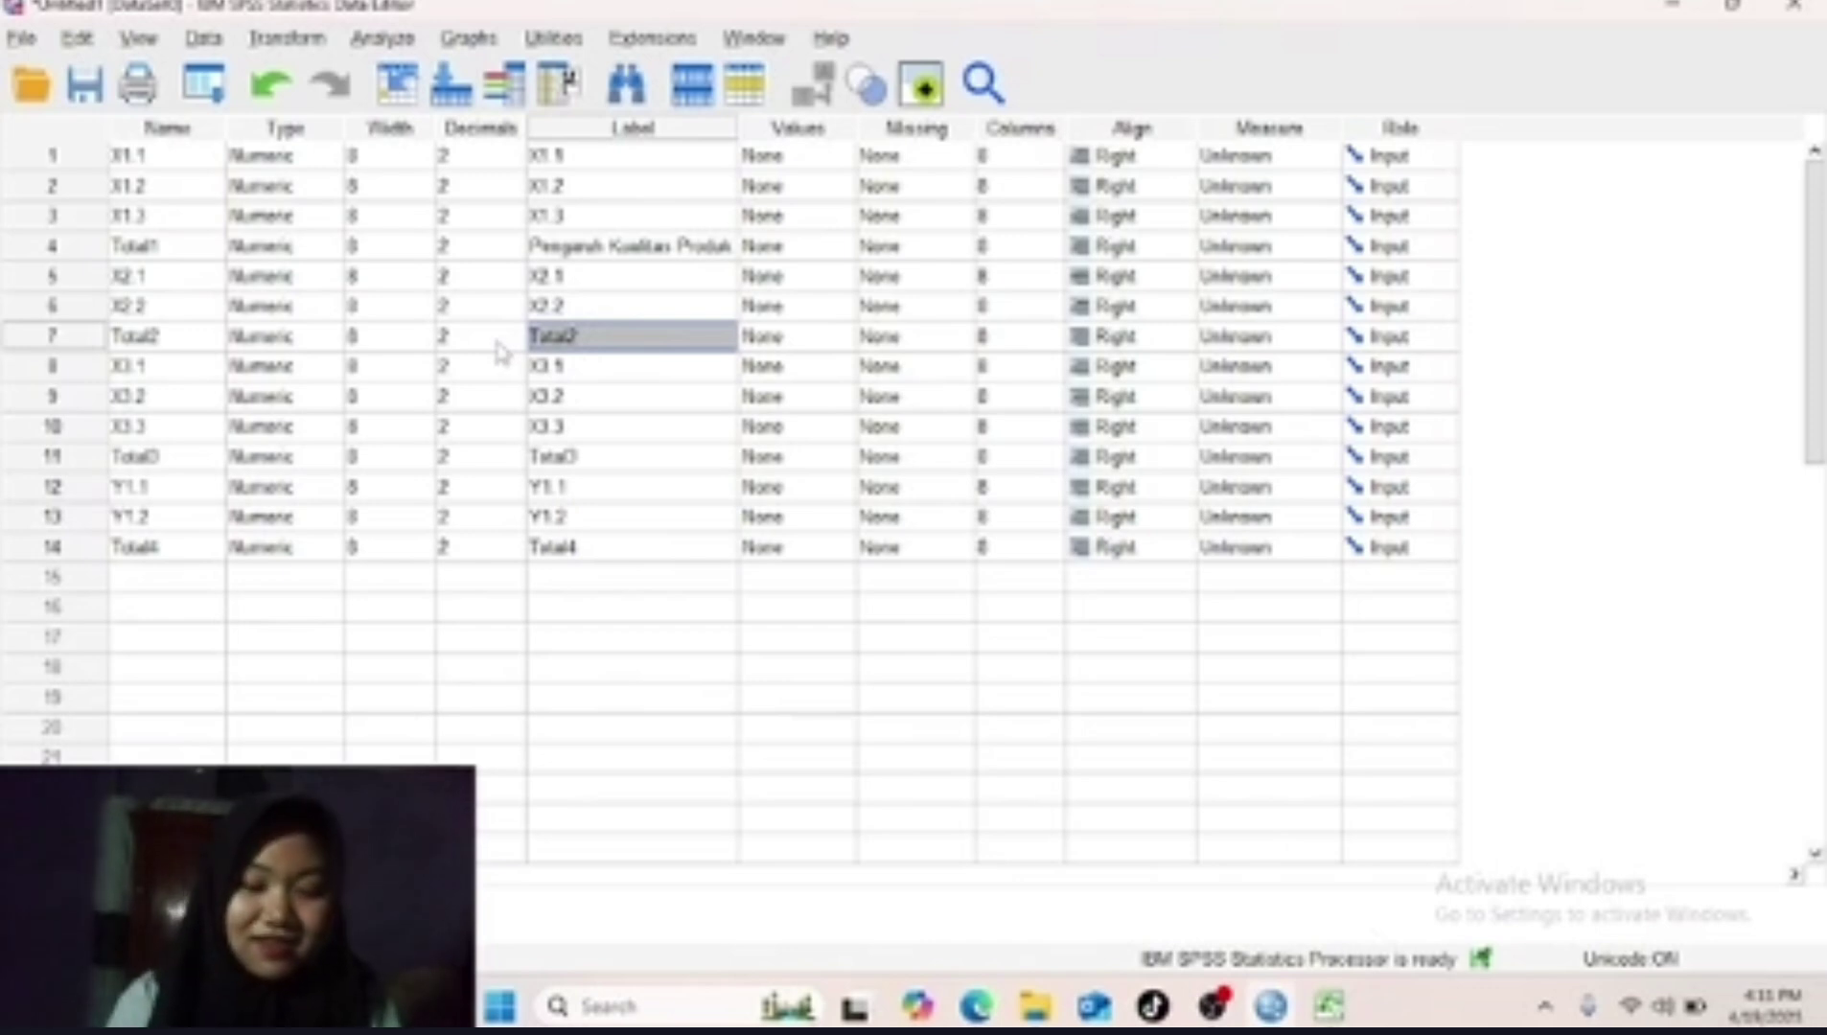
text(D)
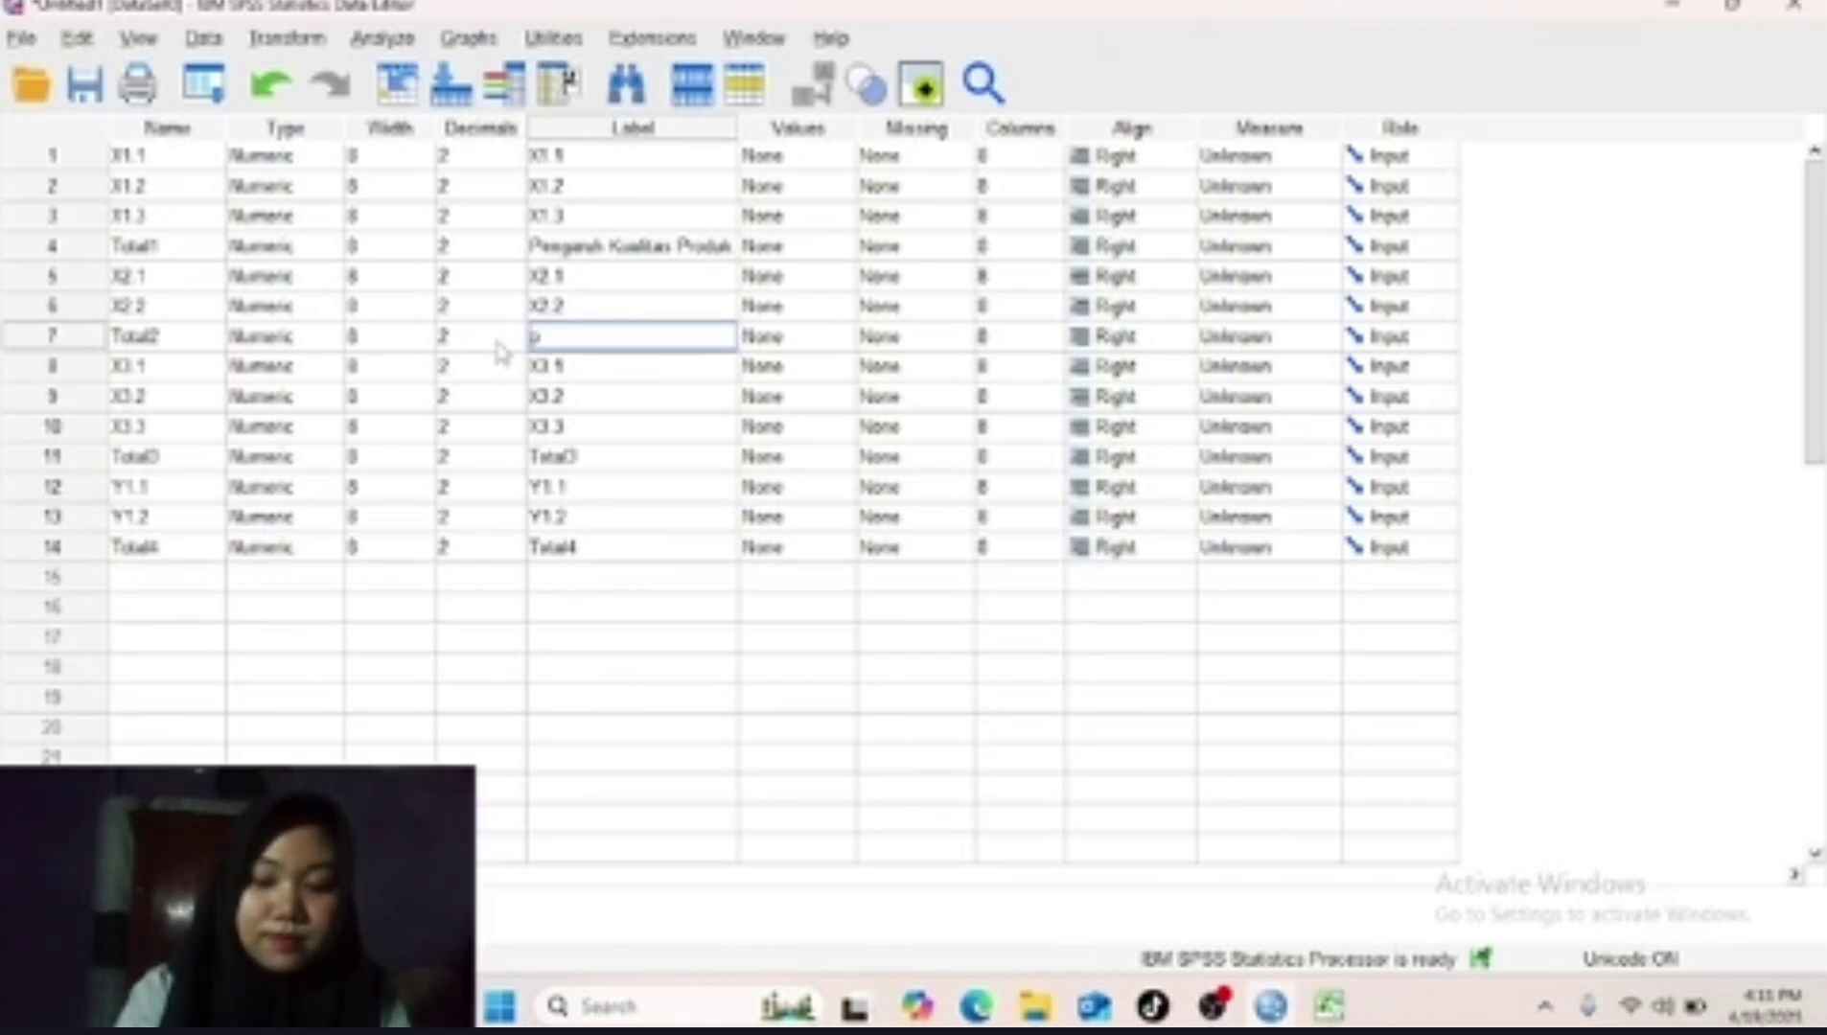
text(er)
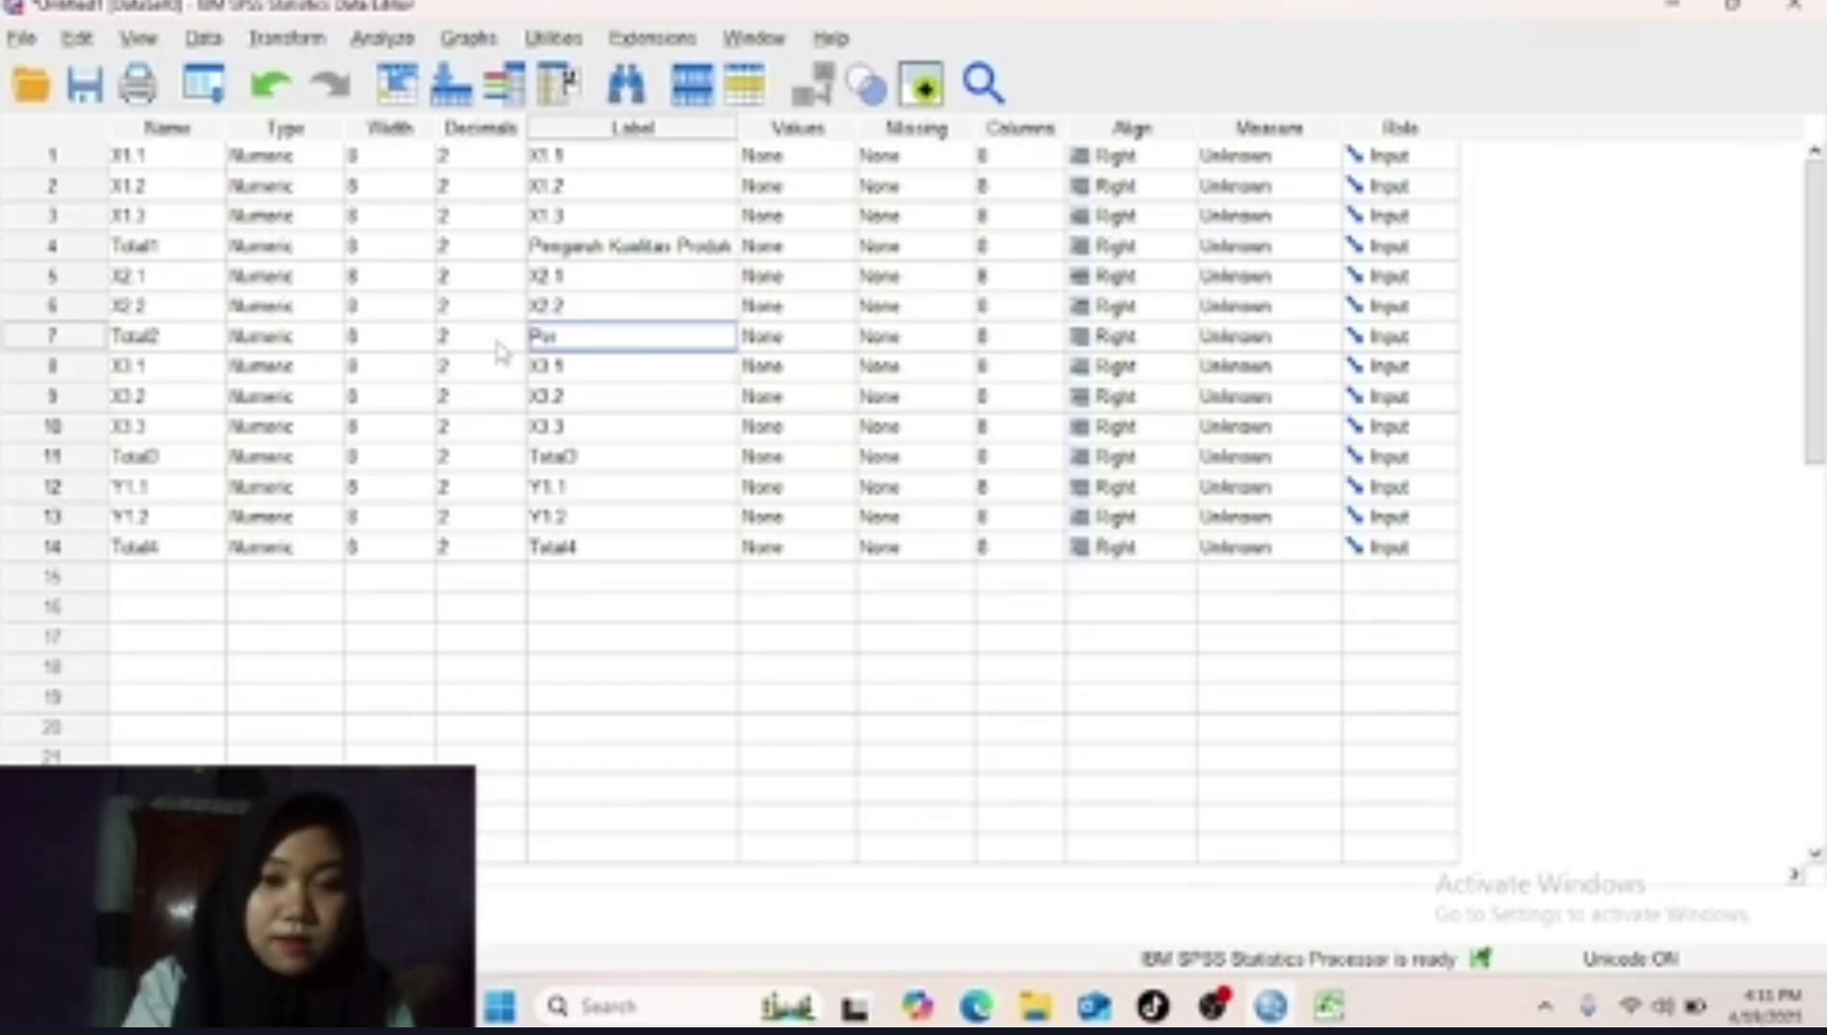
text(sepsi Harga)
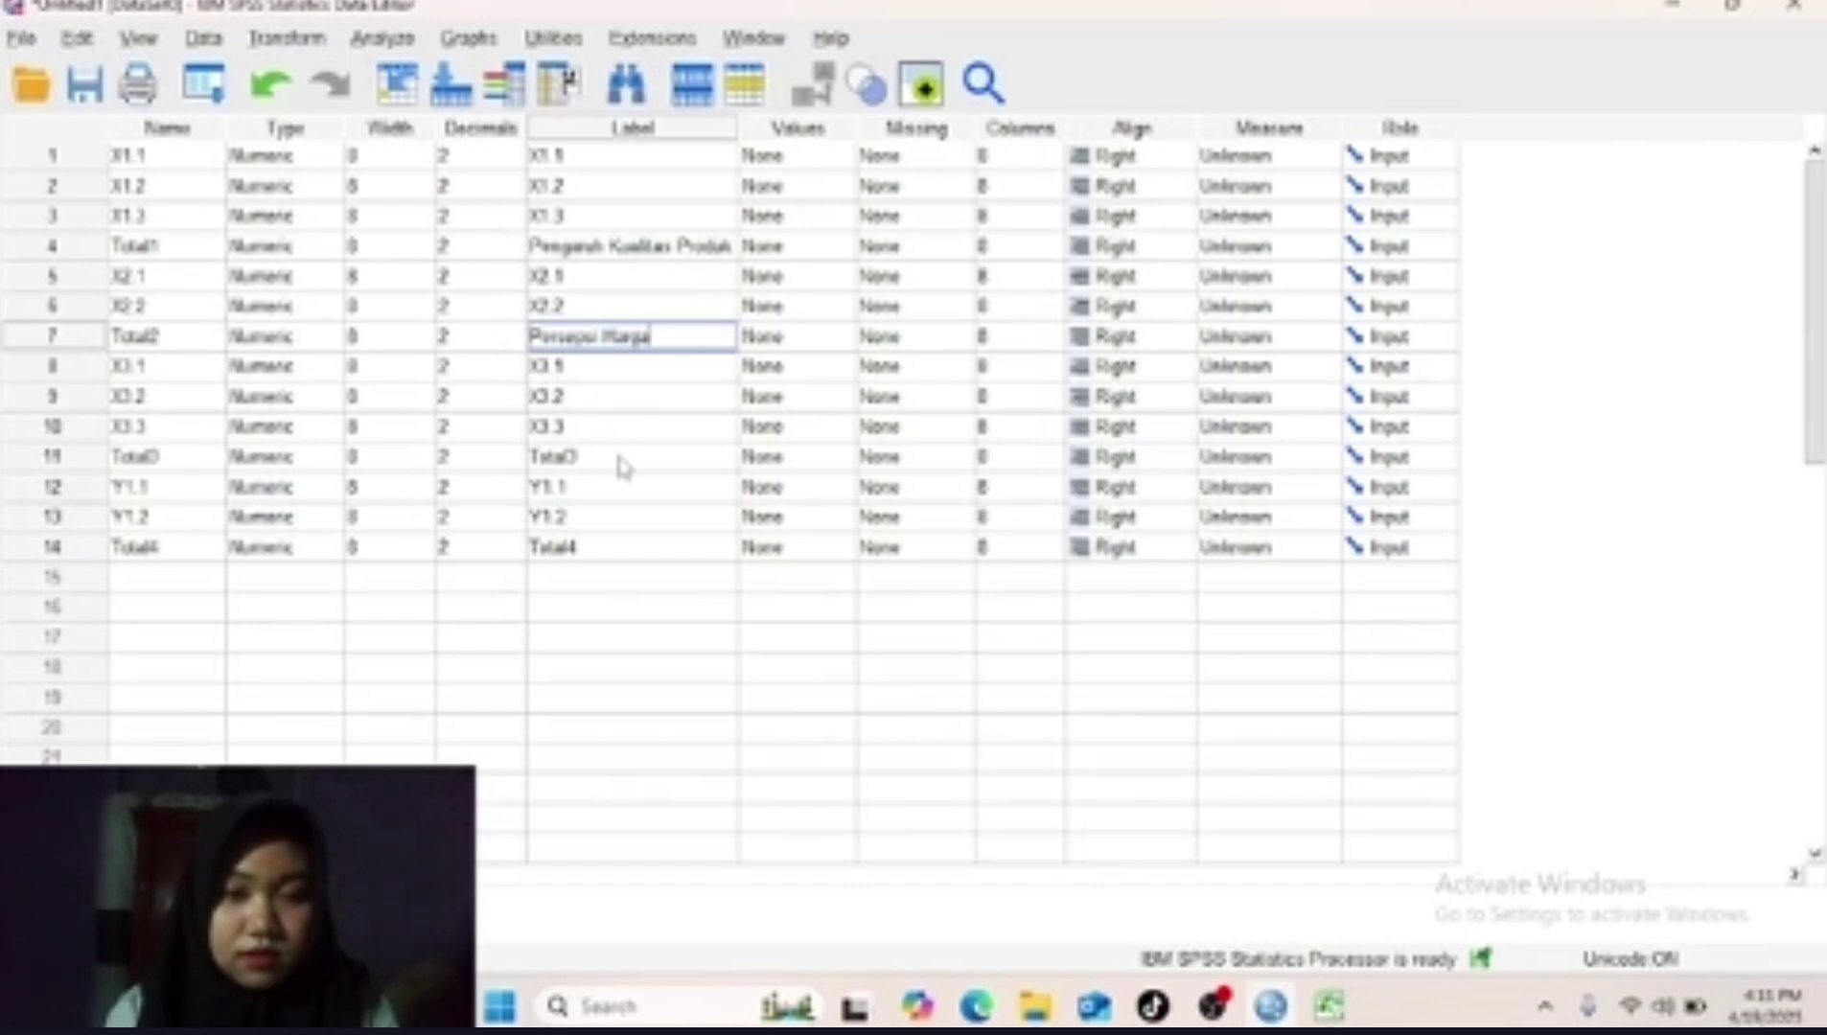
Select the label of Total3, switch to the coded Excel workbook and copy "Promosi_Berbasis_Sosial_Media" from its file name.
drag(618, 455, 575, 486)
click(573, 517)
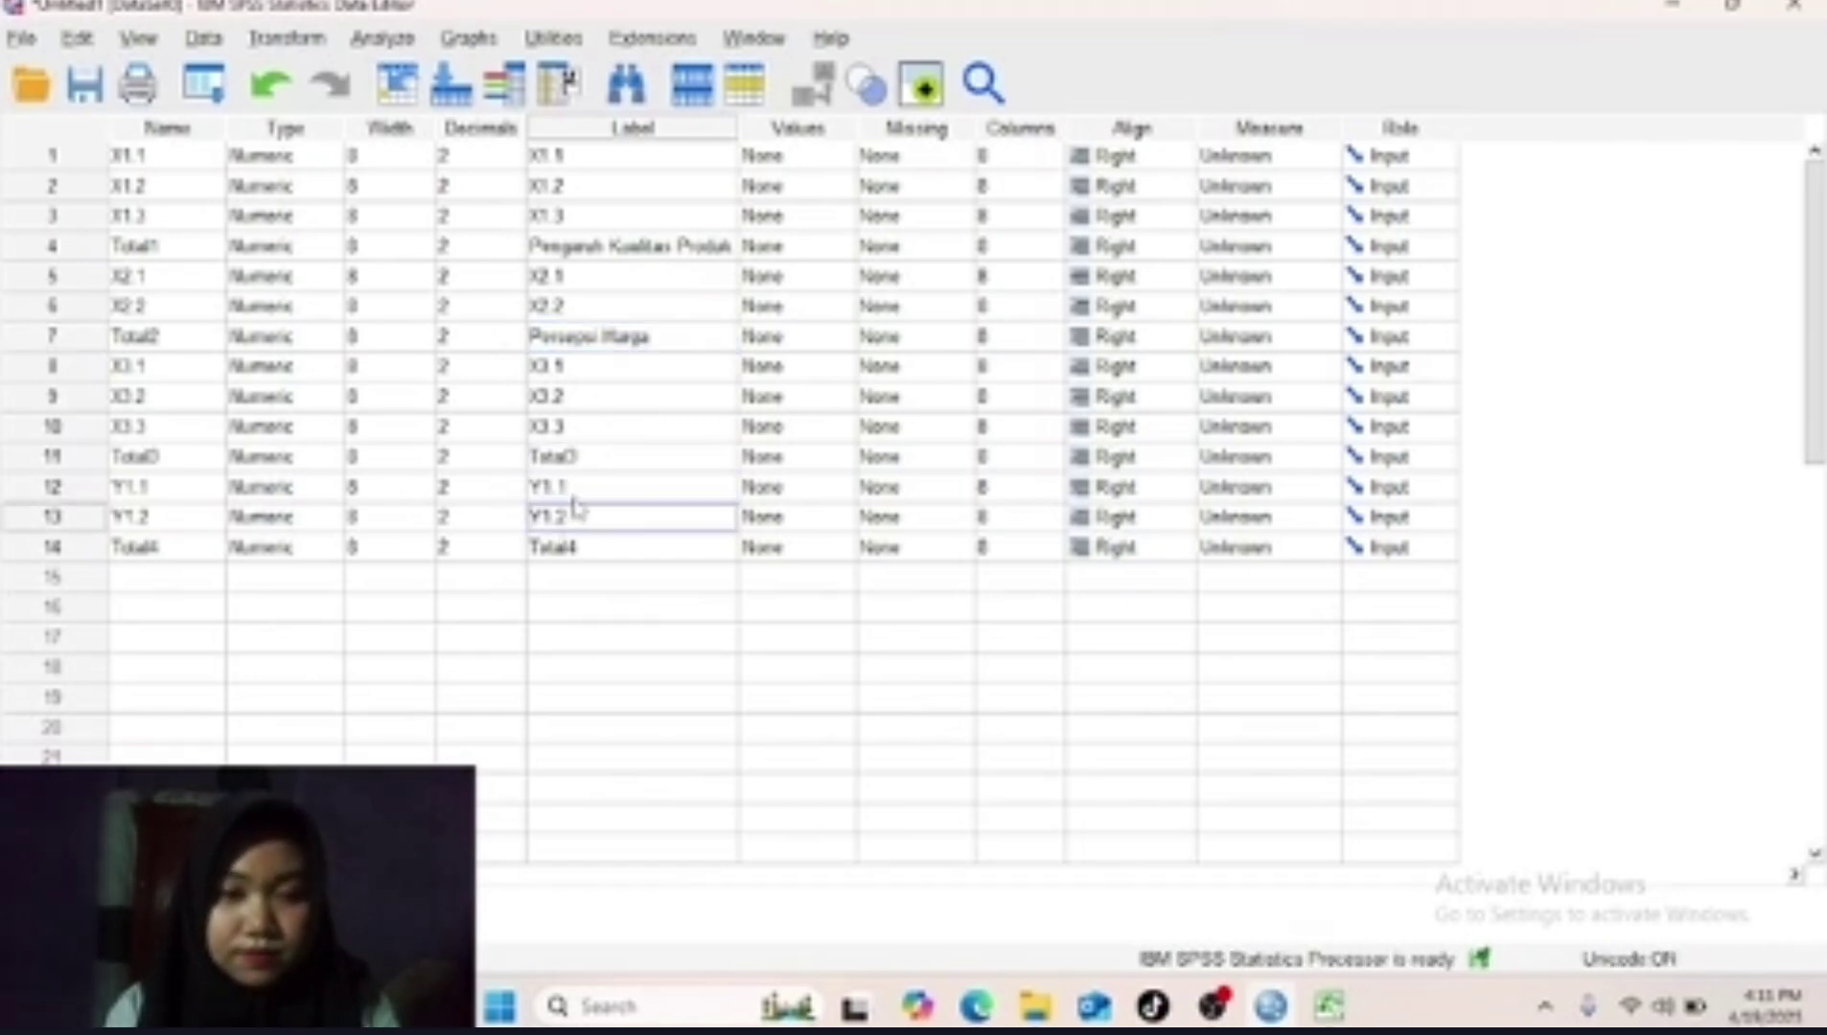
click(583, 458)
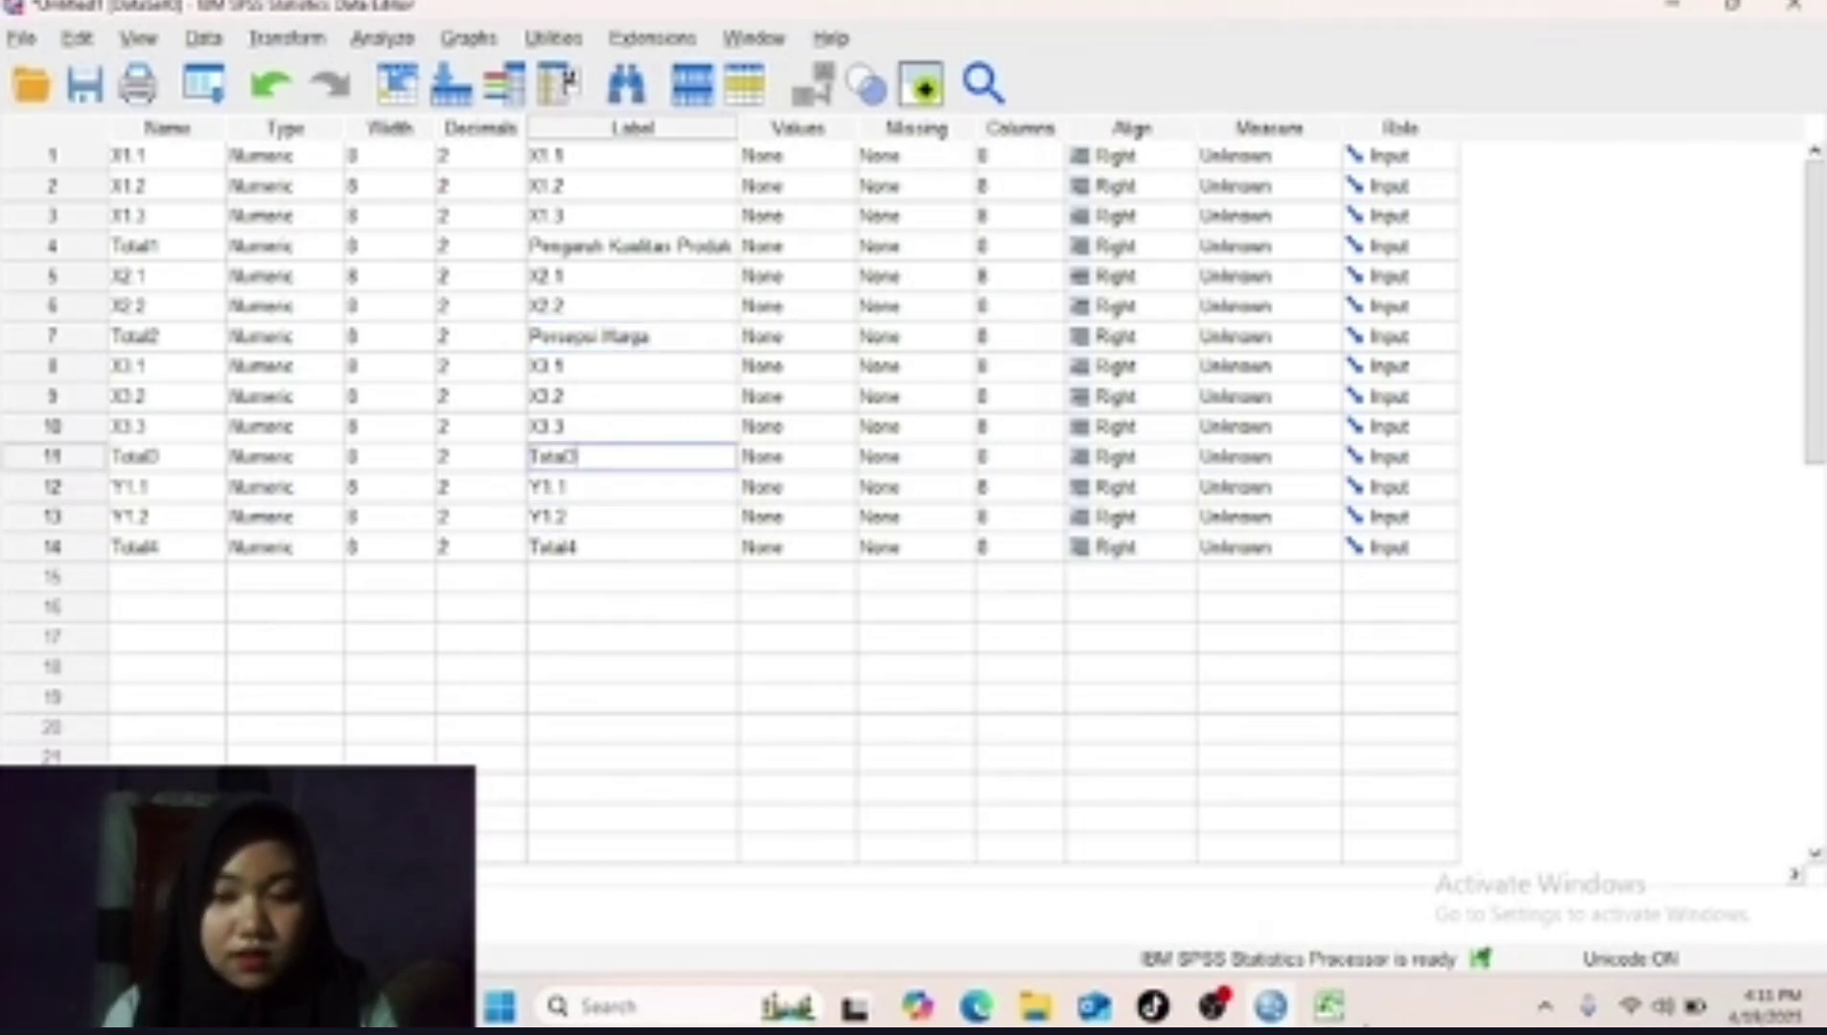
mouse_move(1328, 1005)
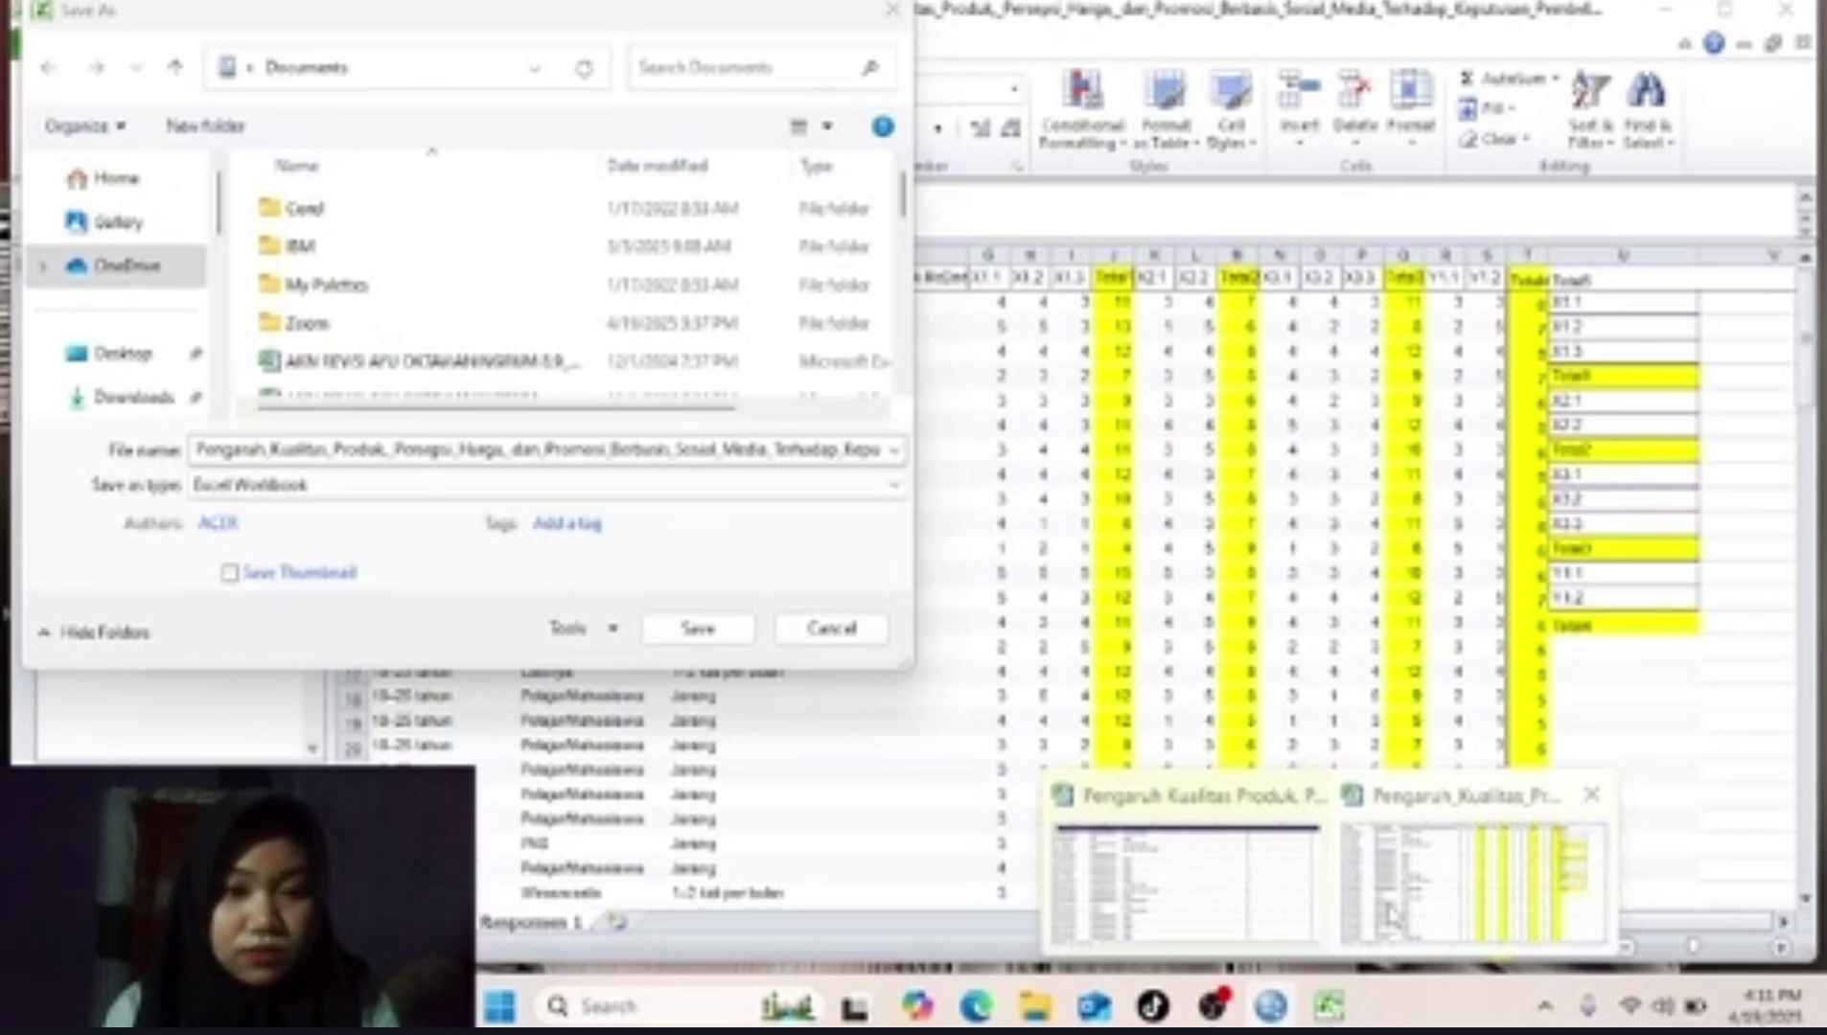
click(1391, 915)
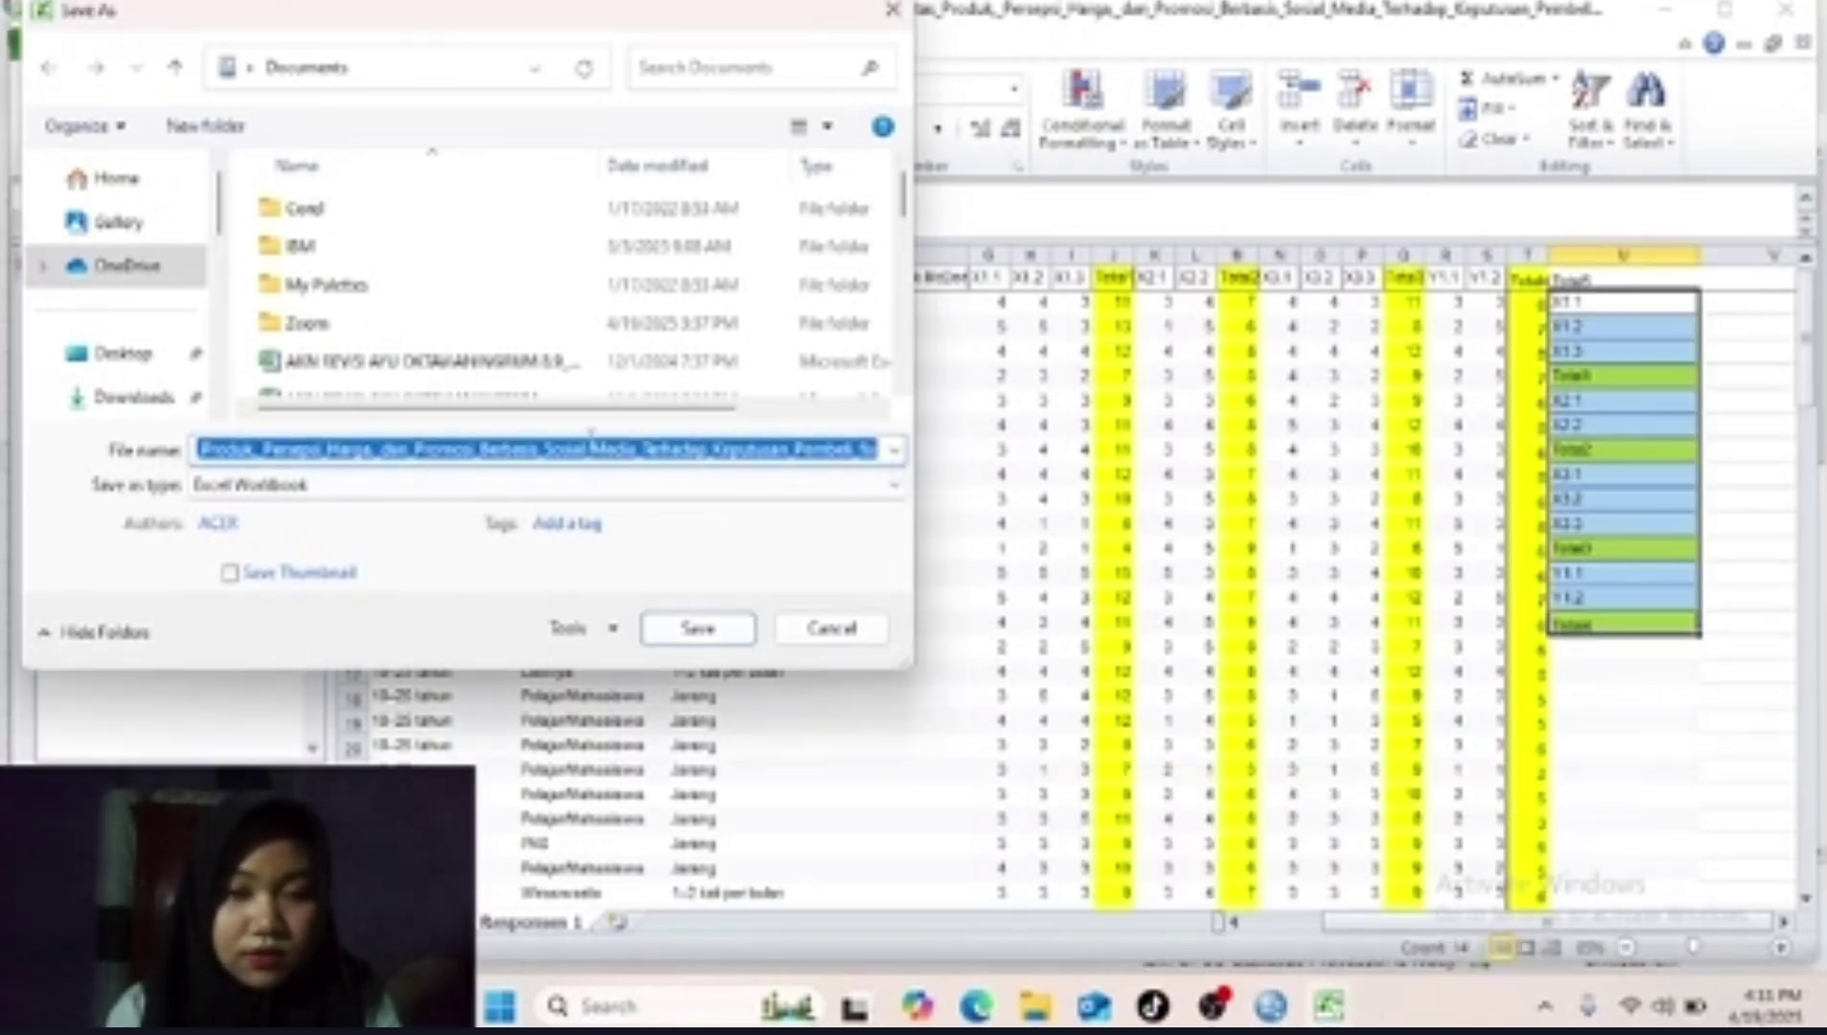
drag(415, 447, 637, 457)
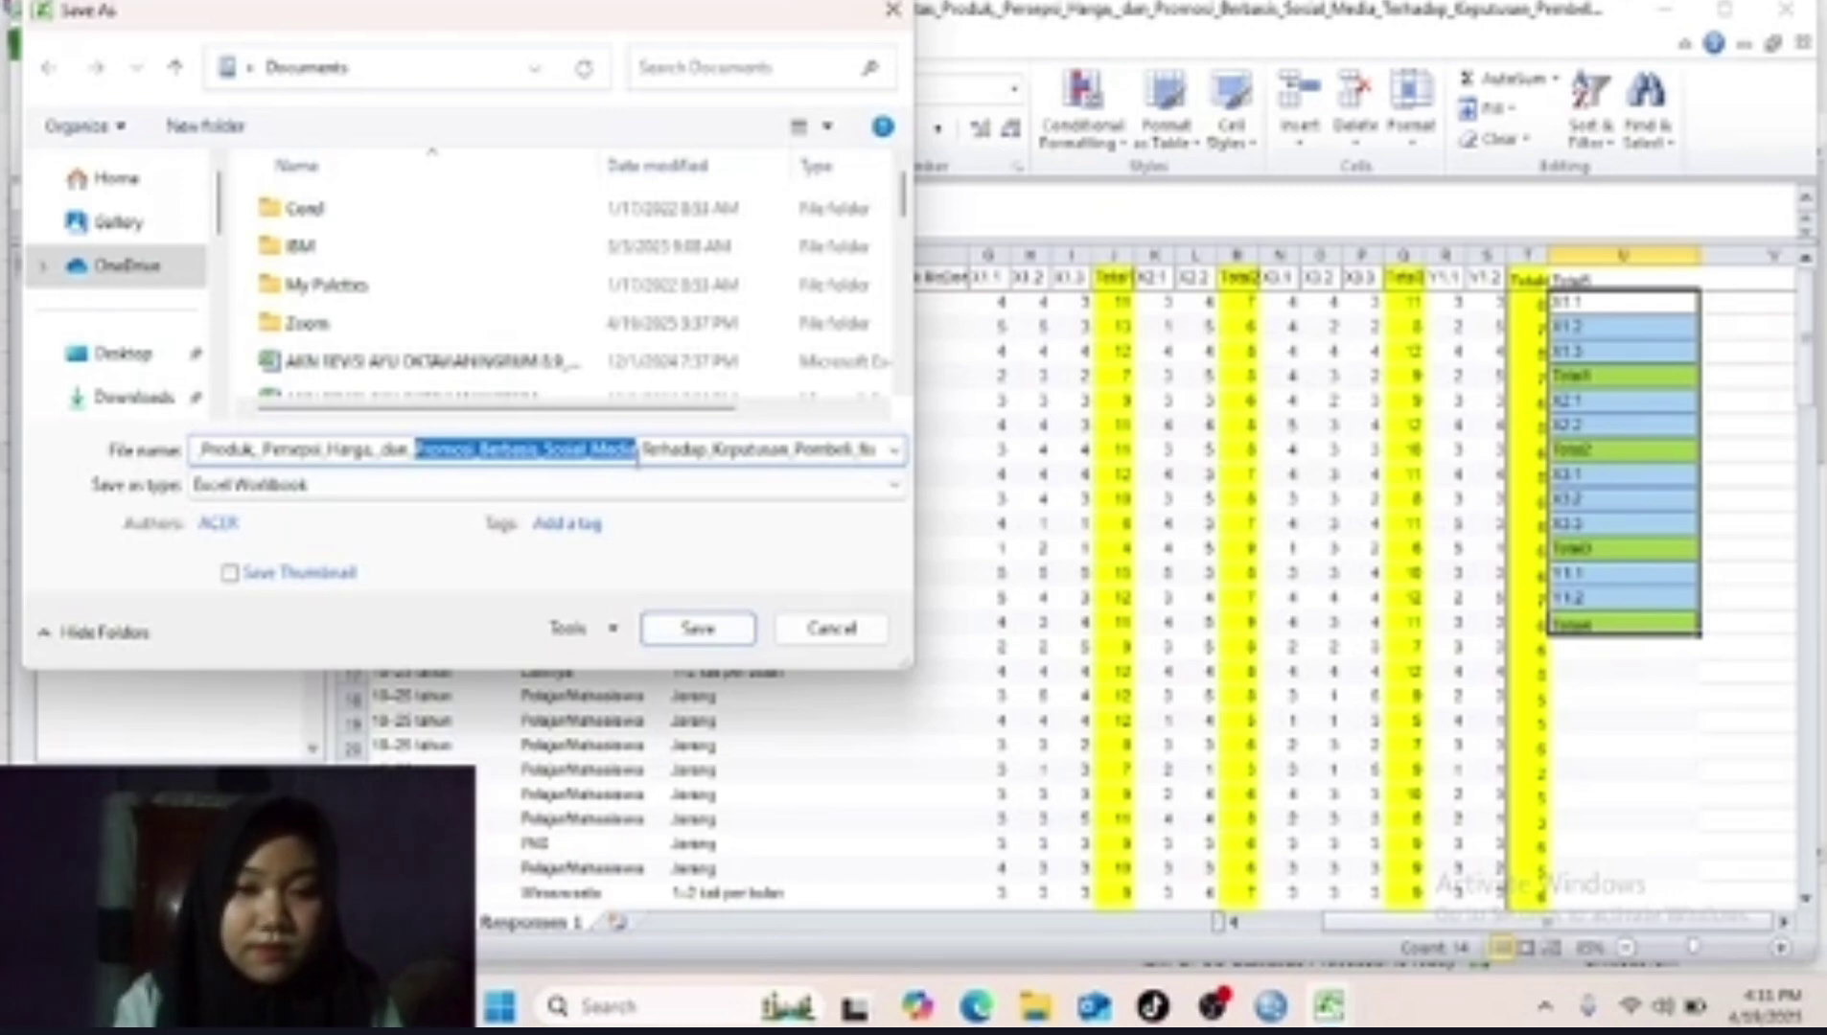
mouse_move(1275, 1006)
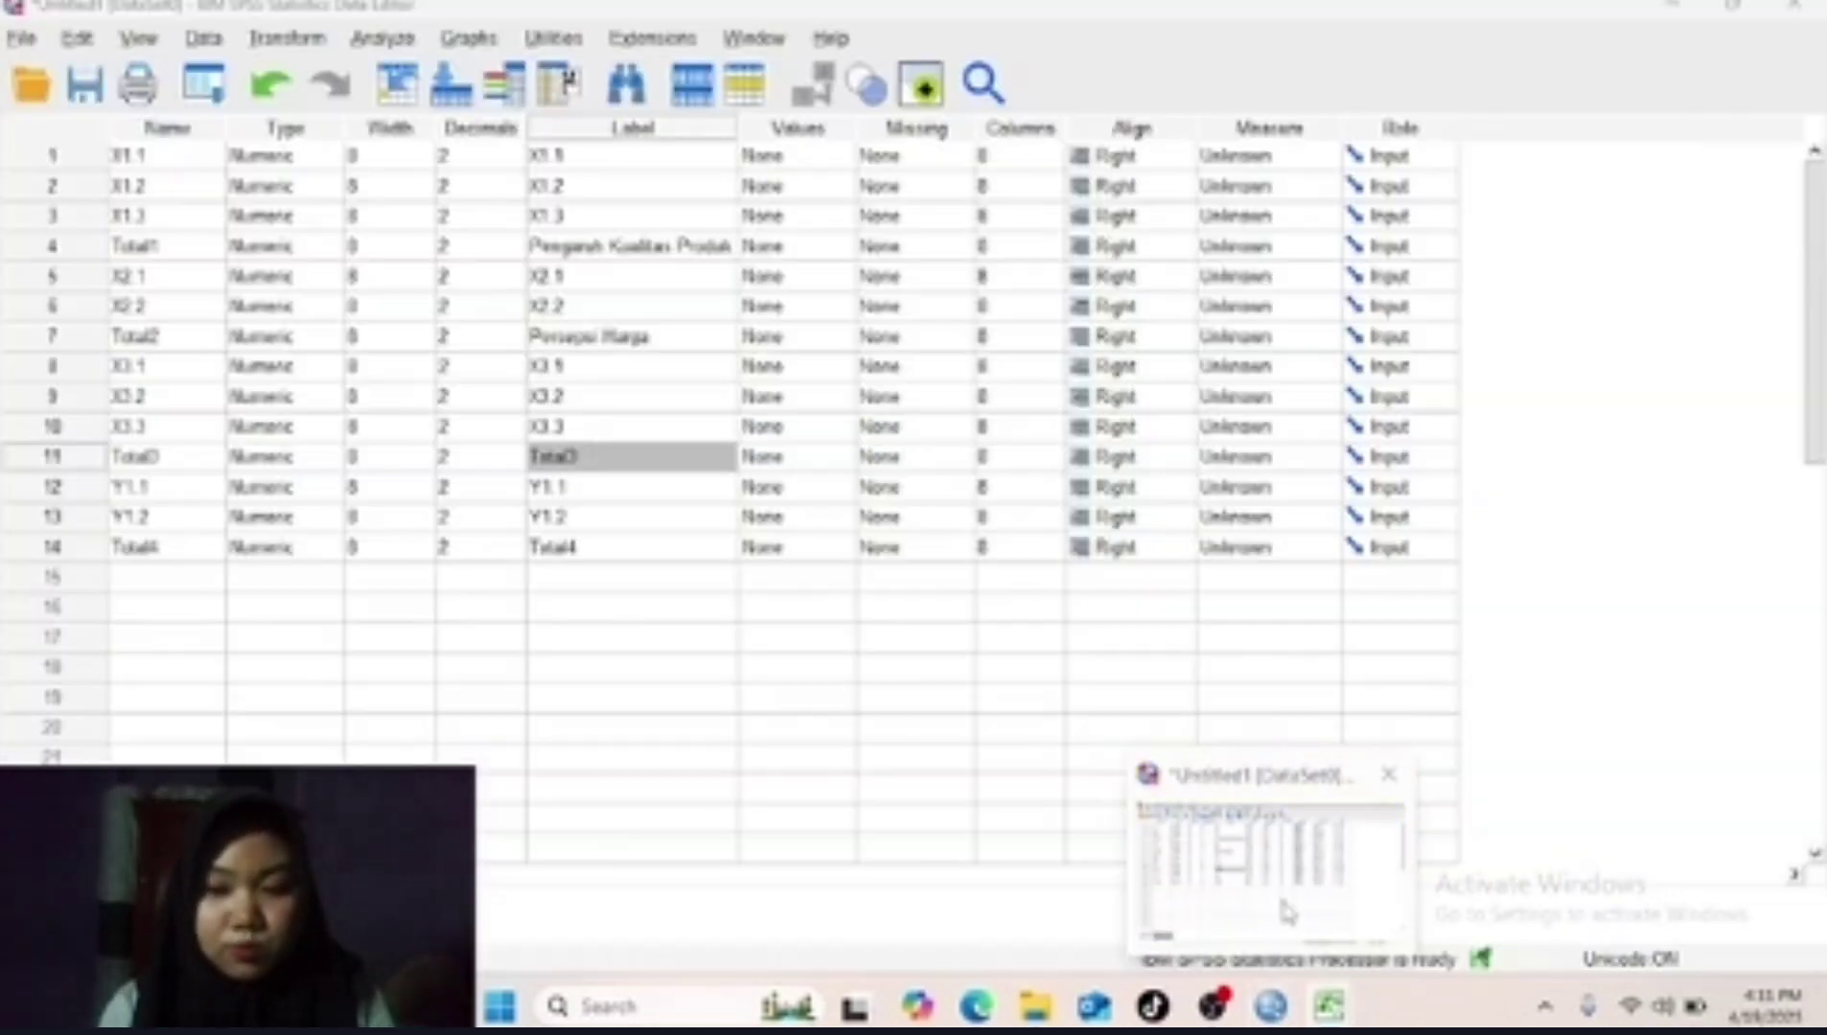
Return to SPSS, paste the text as the label of Total3 and replace its underscores with spaces, giving "Promosi Berbasis Sosial Media".
click(1287, 910)
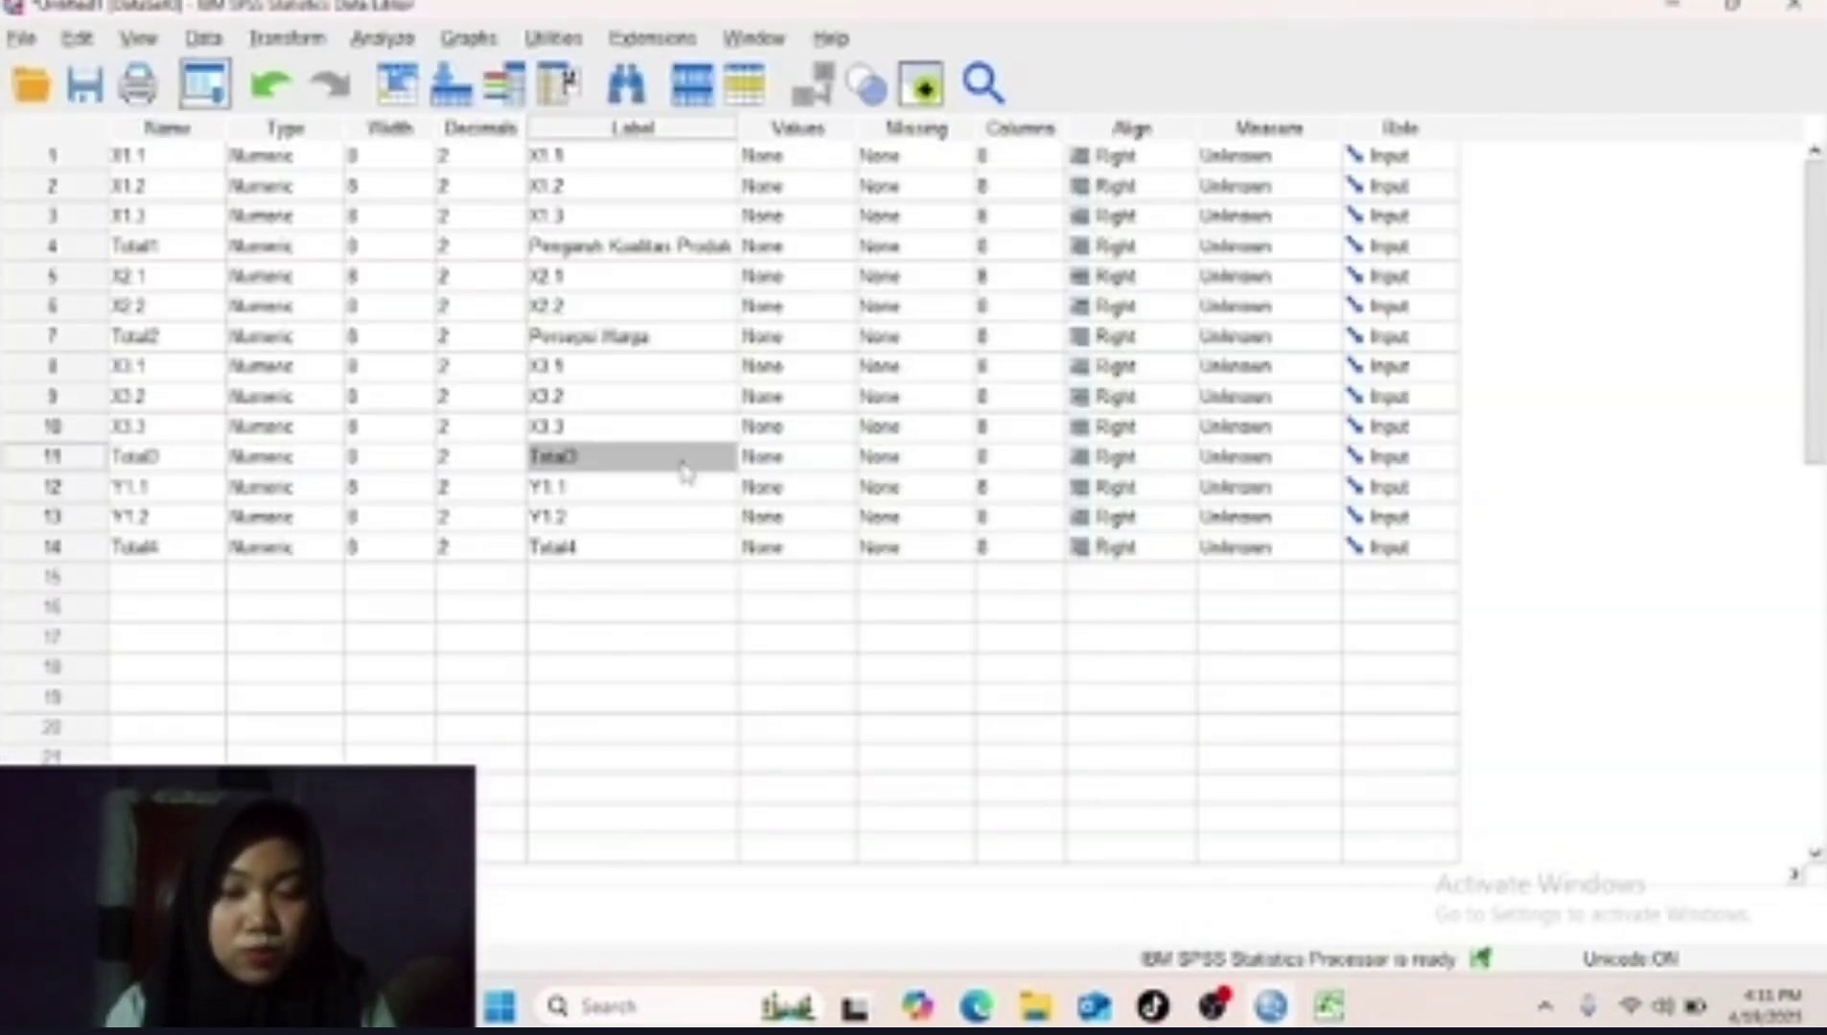
text(Promosi_Berbasis_Sosial_Media)
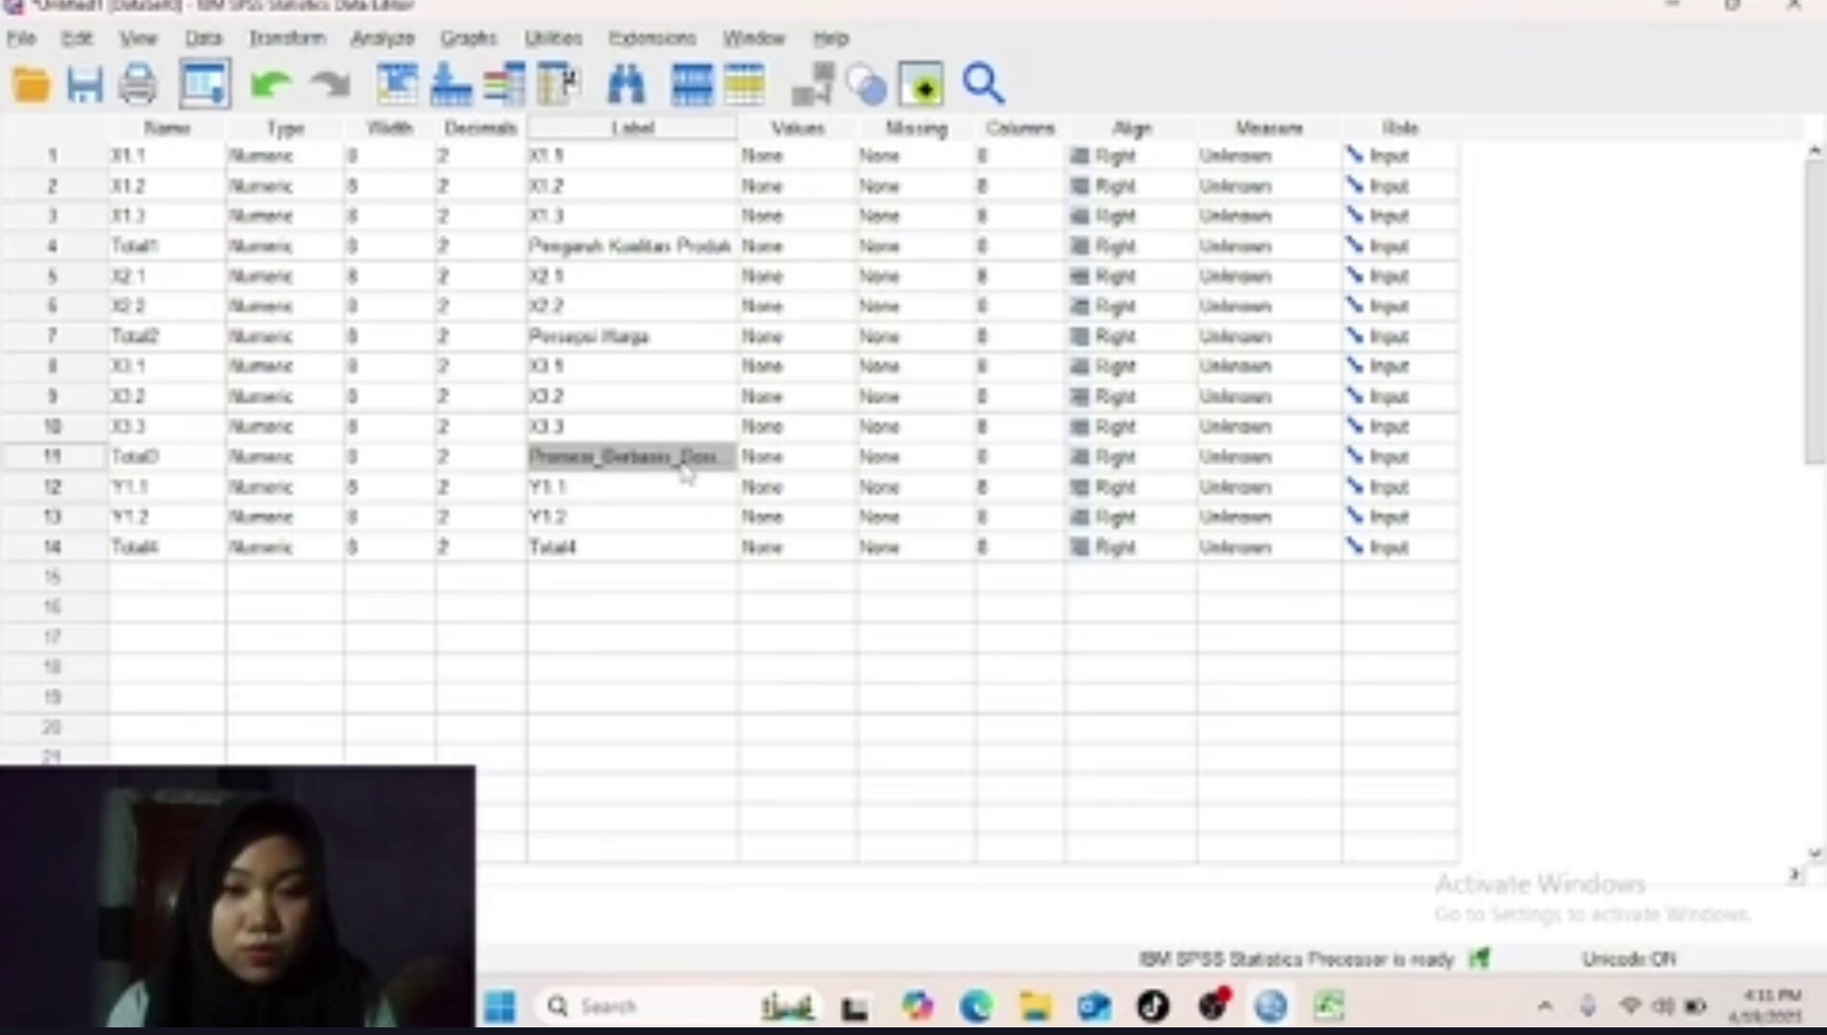
double_click(683, 457)
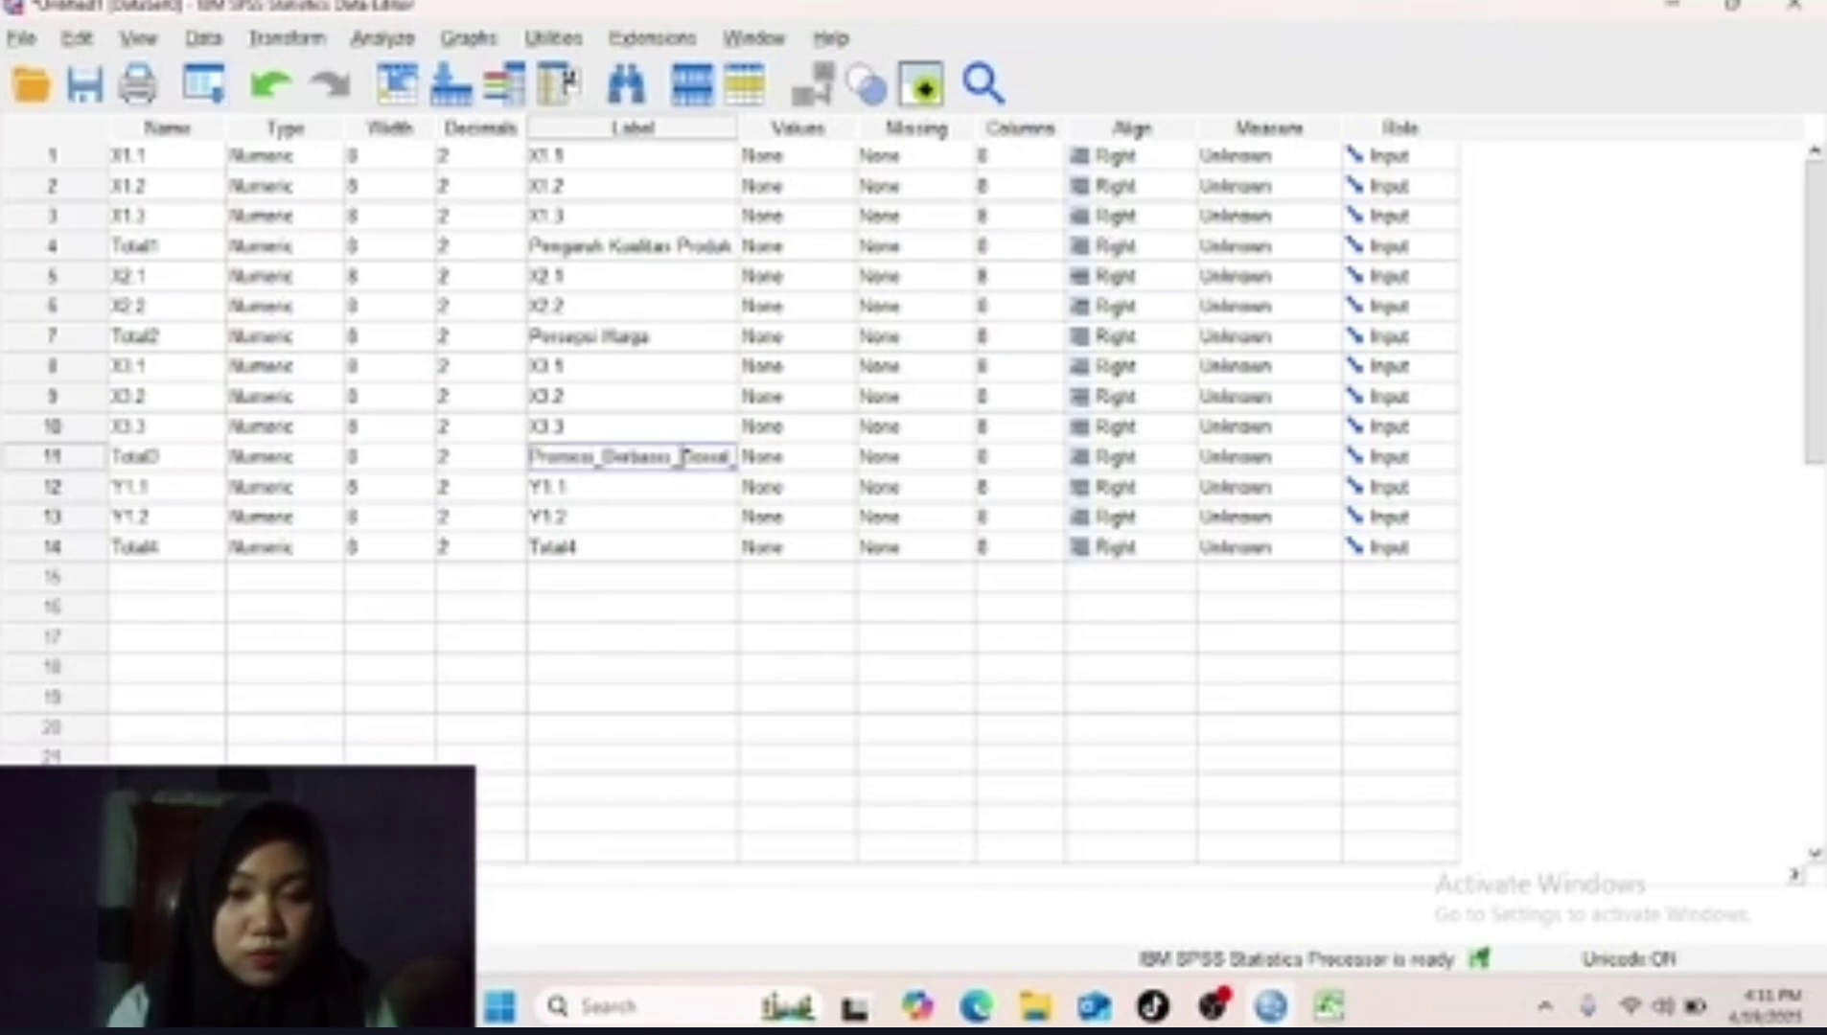
key(BackSpace)
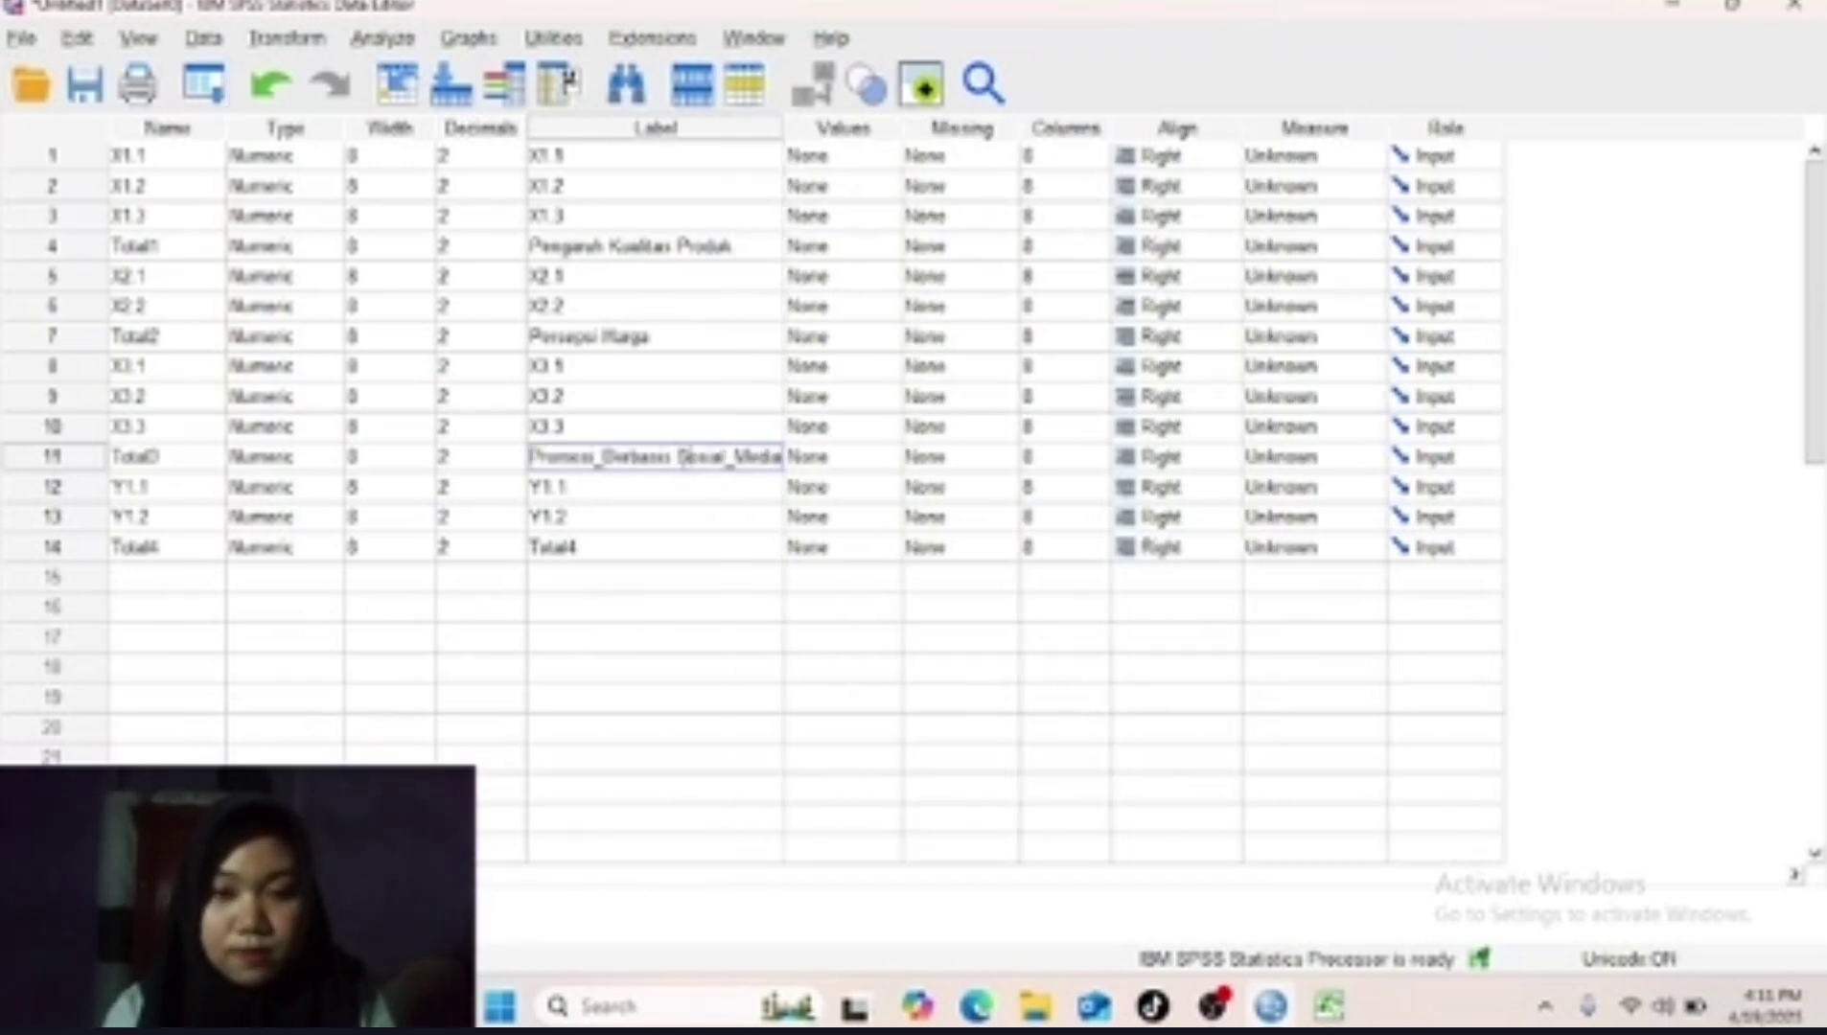
click(728, 457)
key(BackSpace)
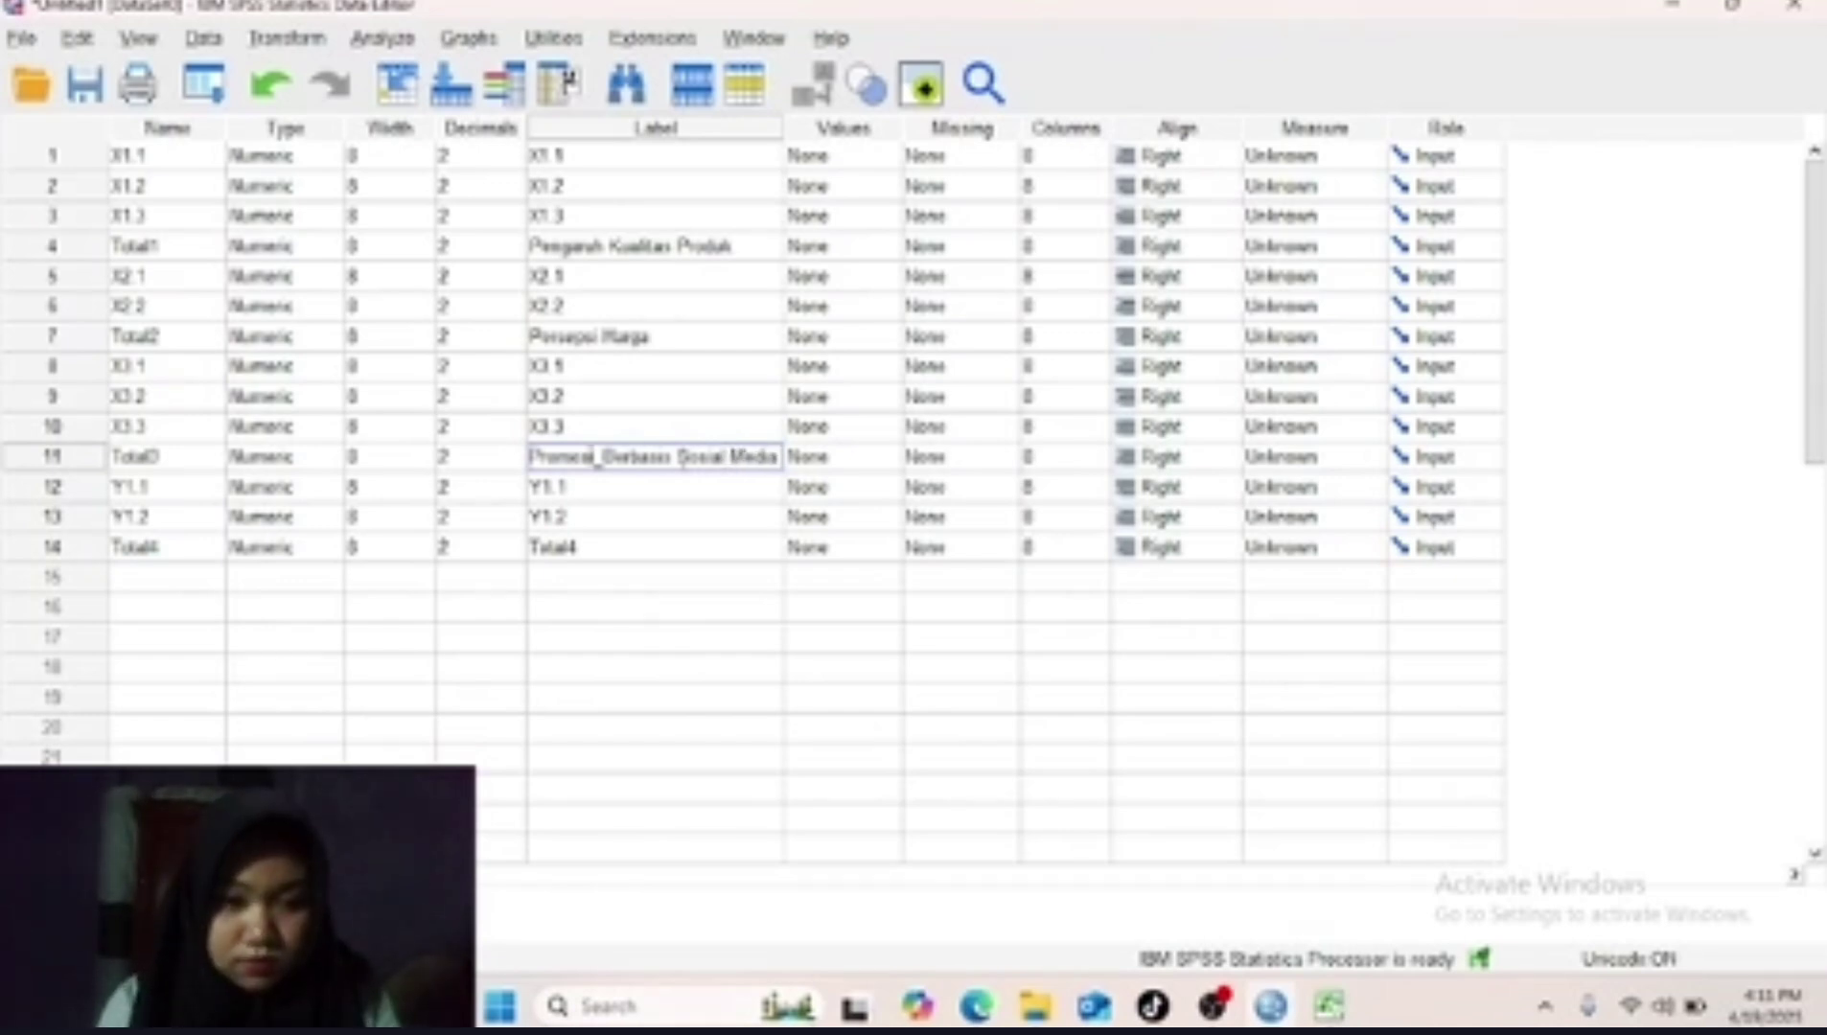
click(602, 458)
key(BackSpace)
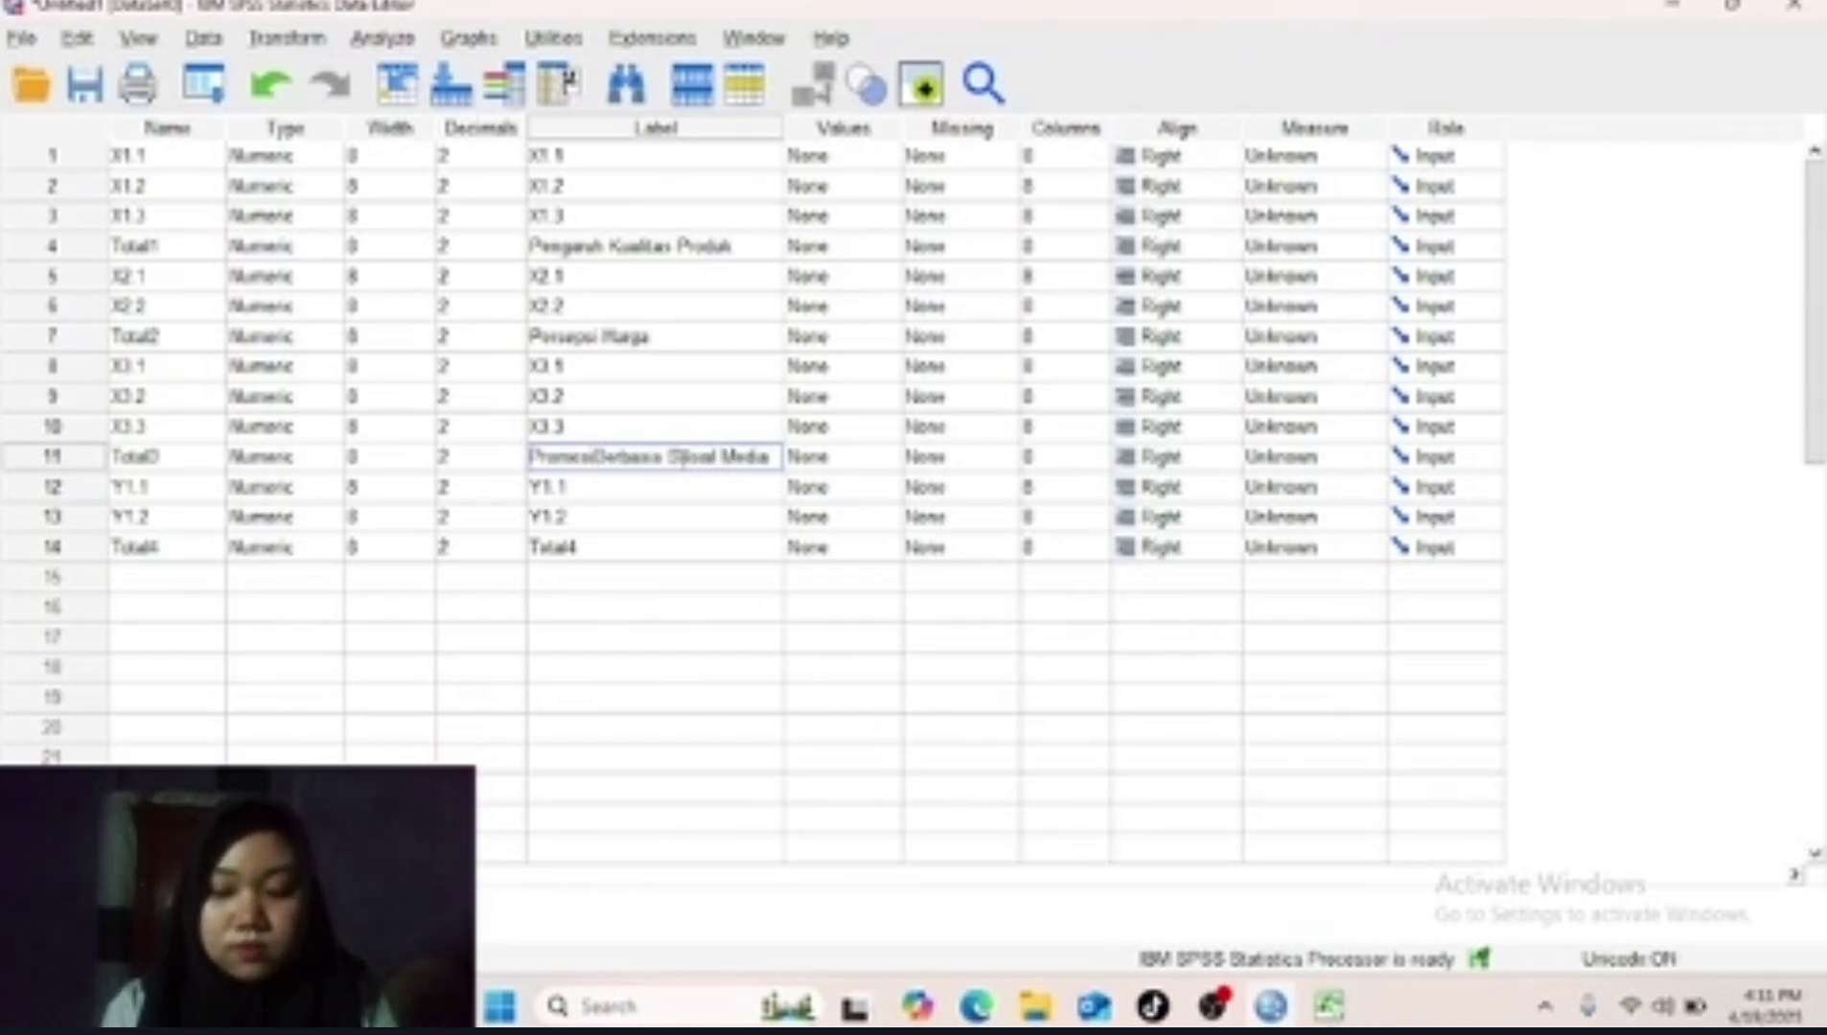
Select the label of Total4, switch to the coded Excel workbook and copy "Keputusan_Pembeli" from its file name.
click(668, 541)
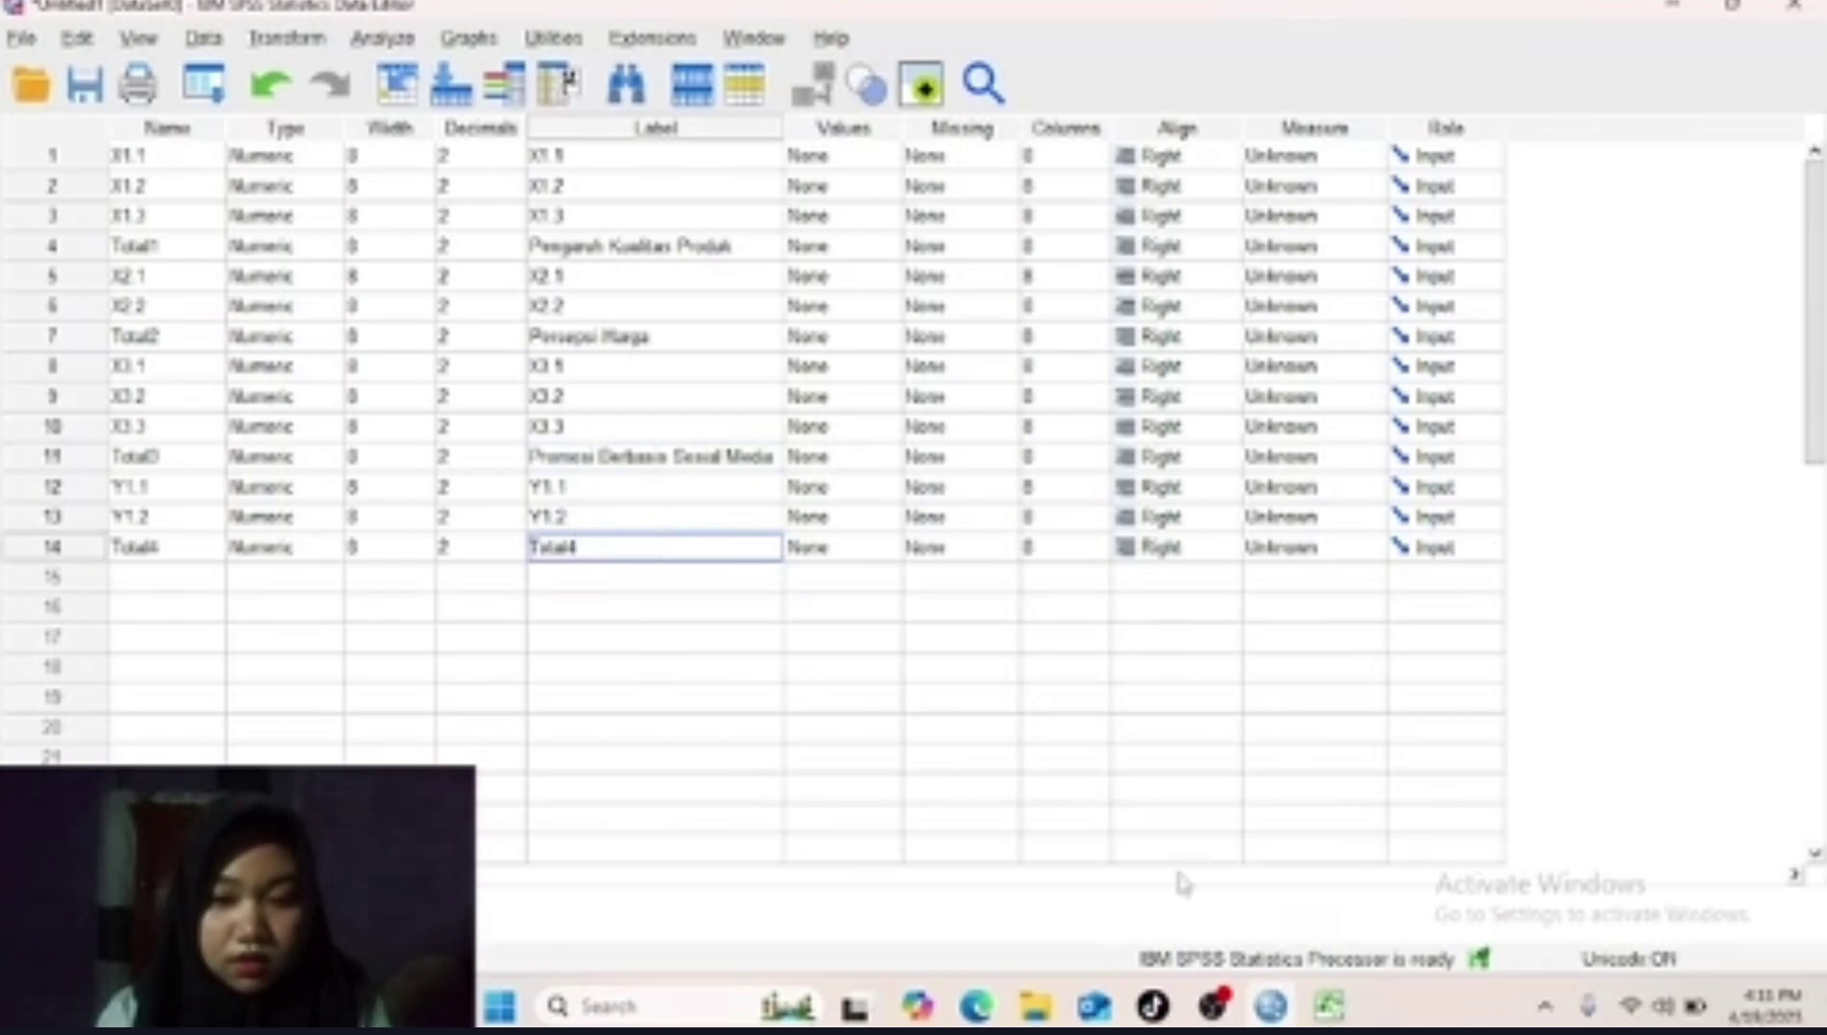
click(1329, 1006)
click(1390, 896)
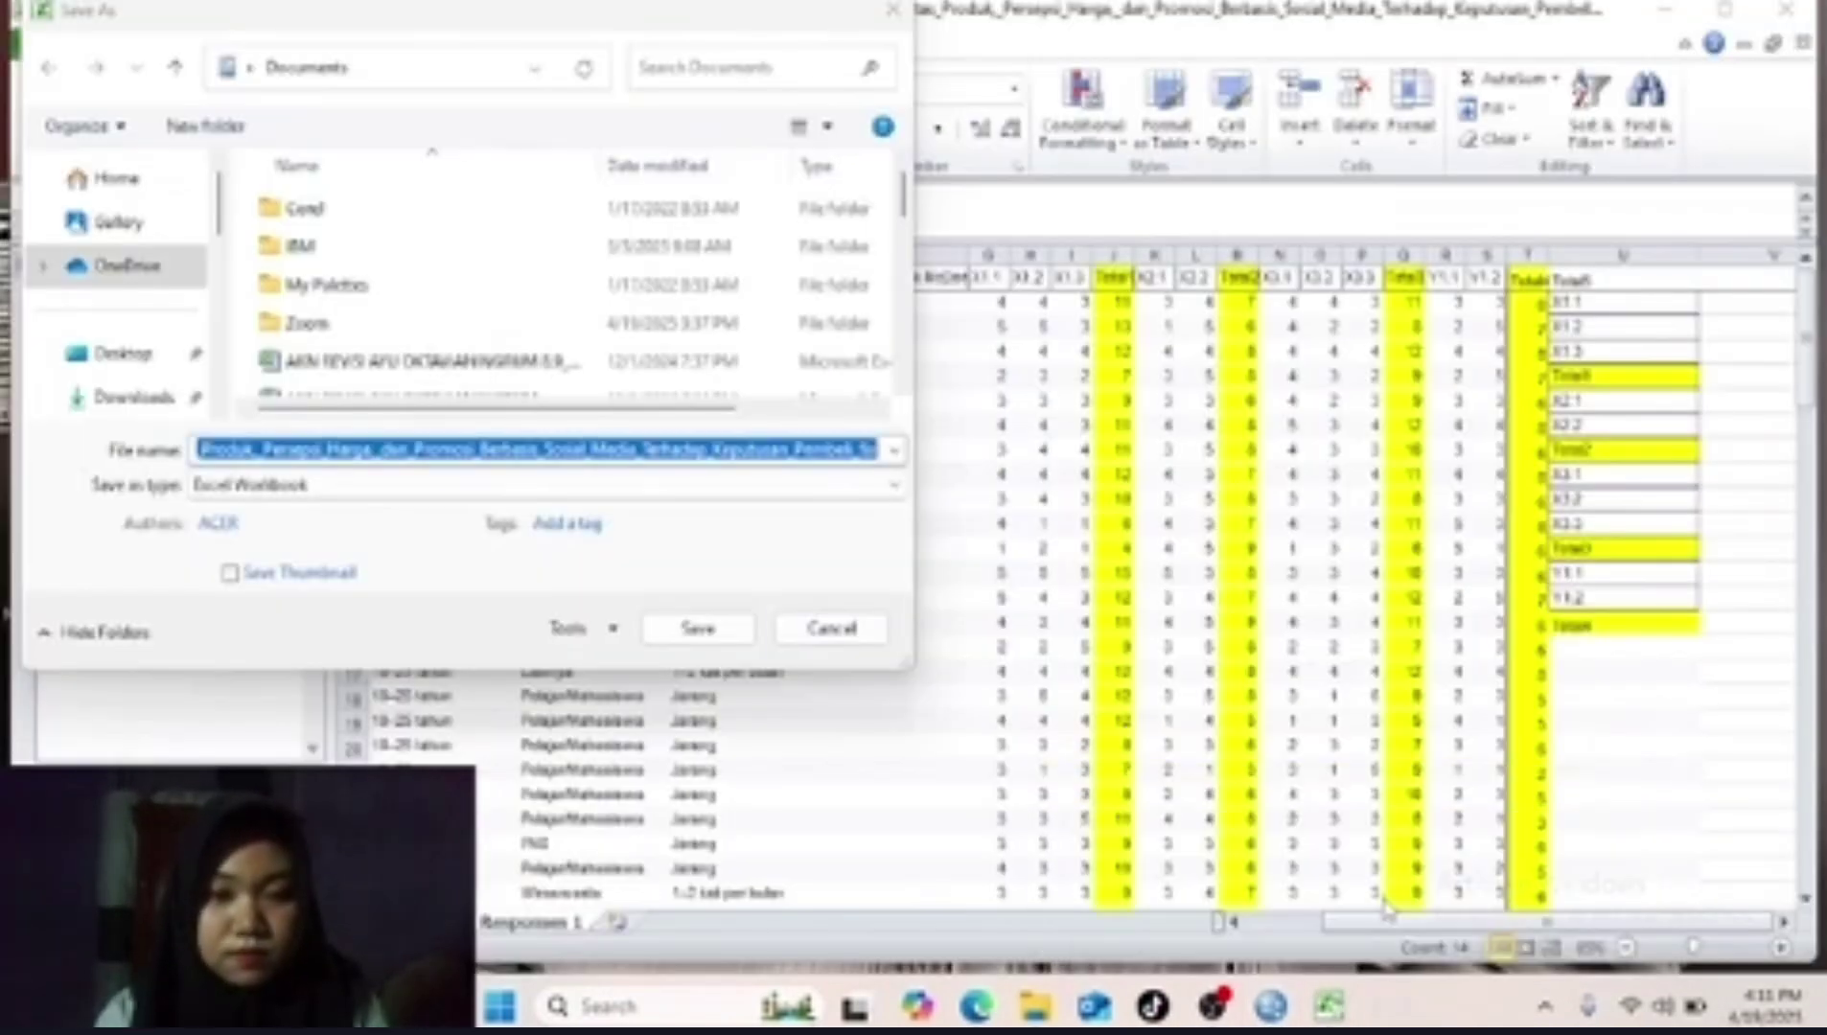
drag(714, 449, 846, 451)
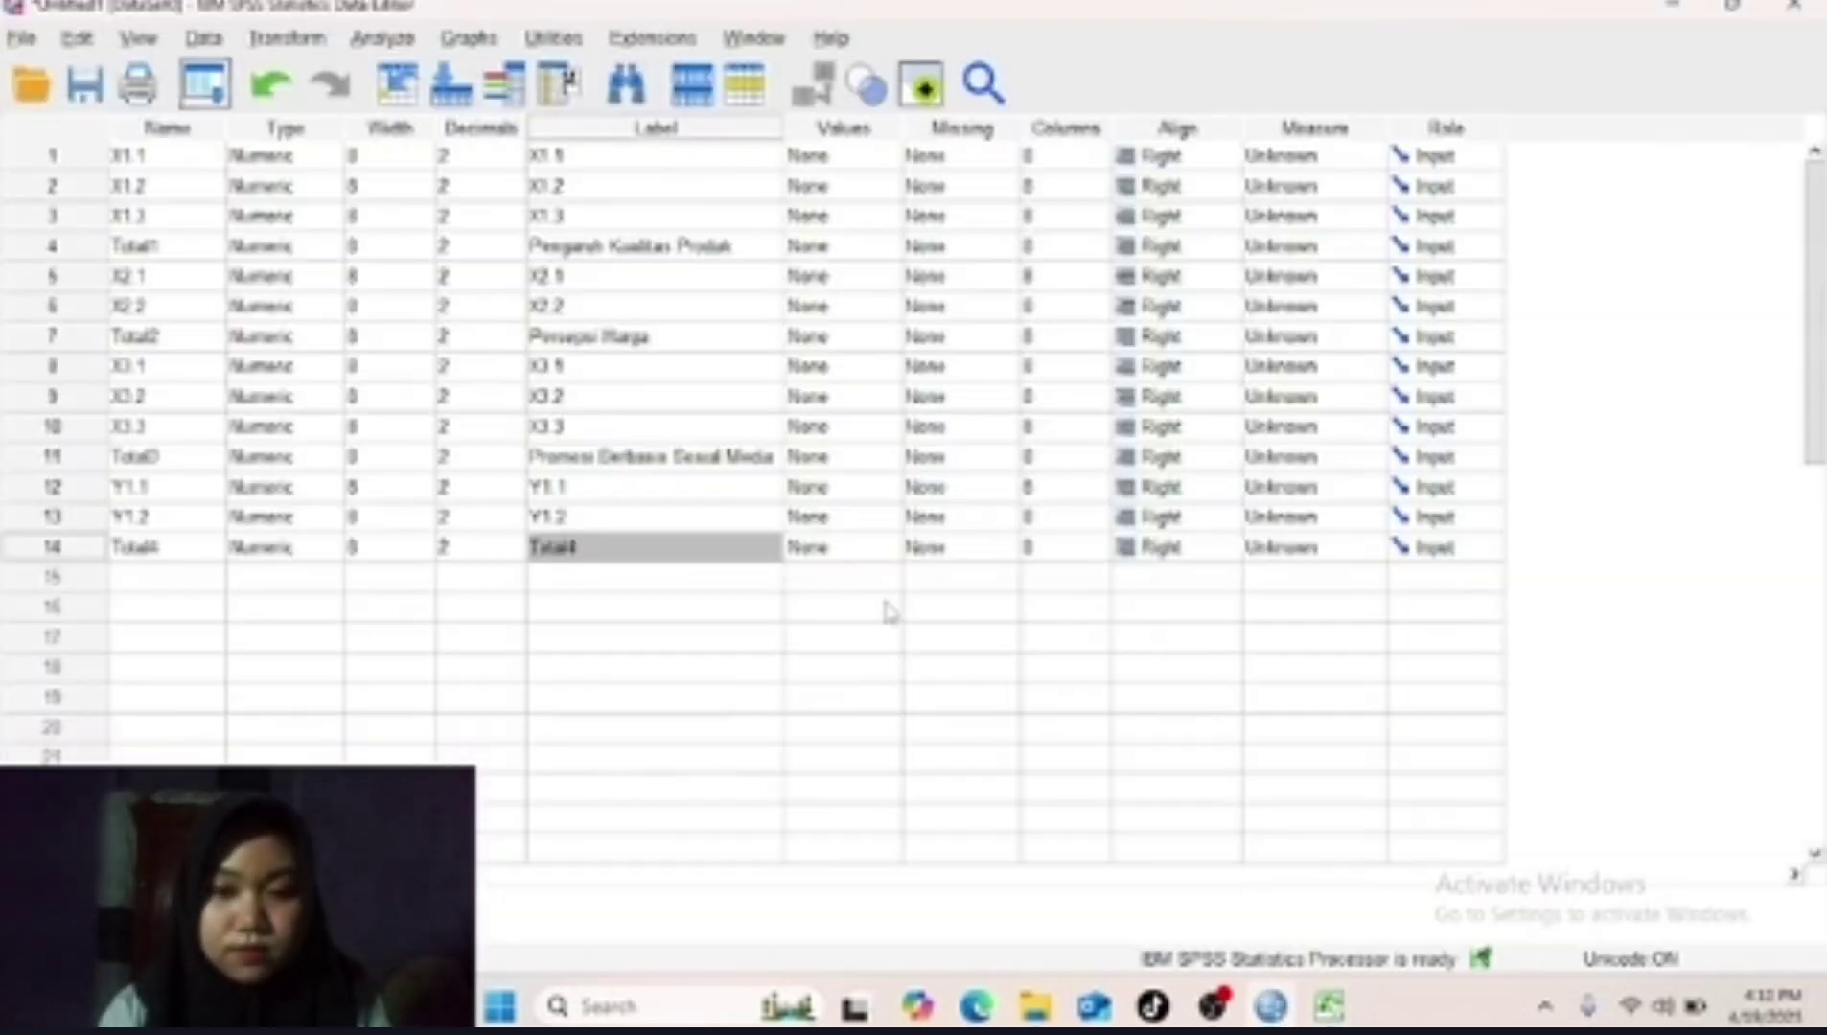
Paste the copied text as the label of Total4 in SPSS and replace the underscore with a space, giving "Keputusan Pembeli".
text(Keputusan_Pembeli)
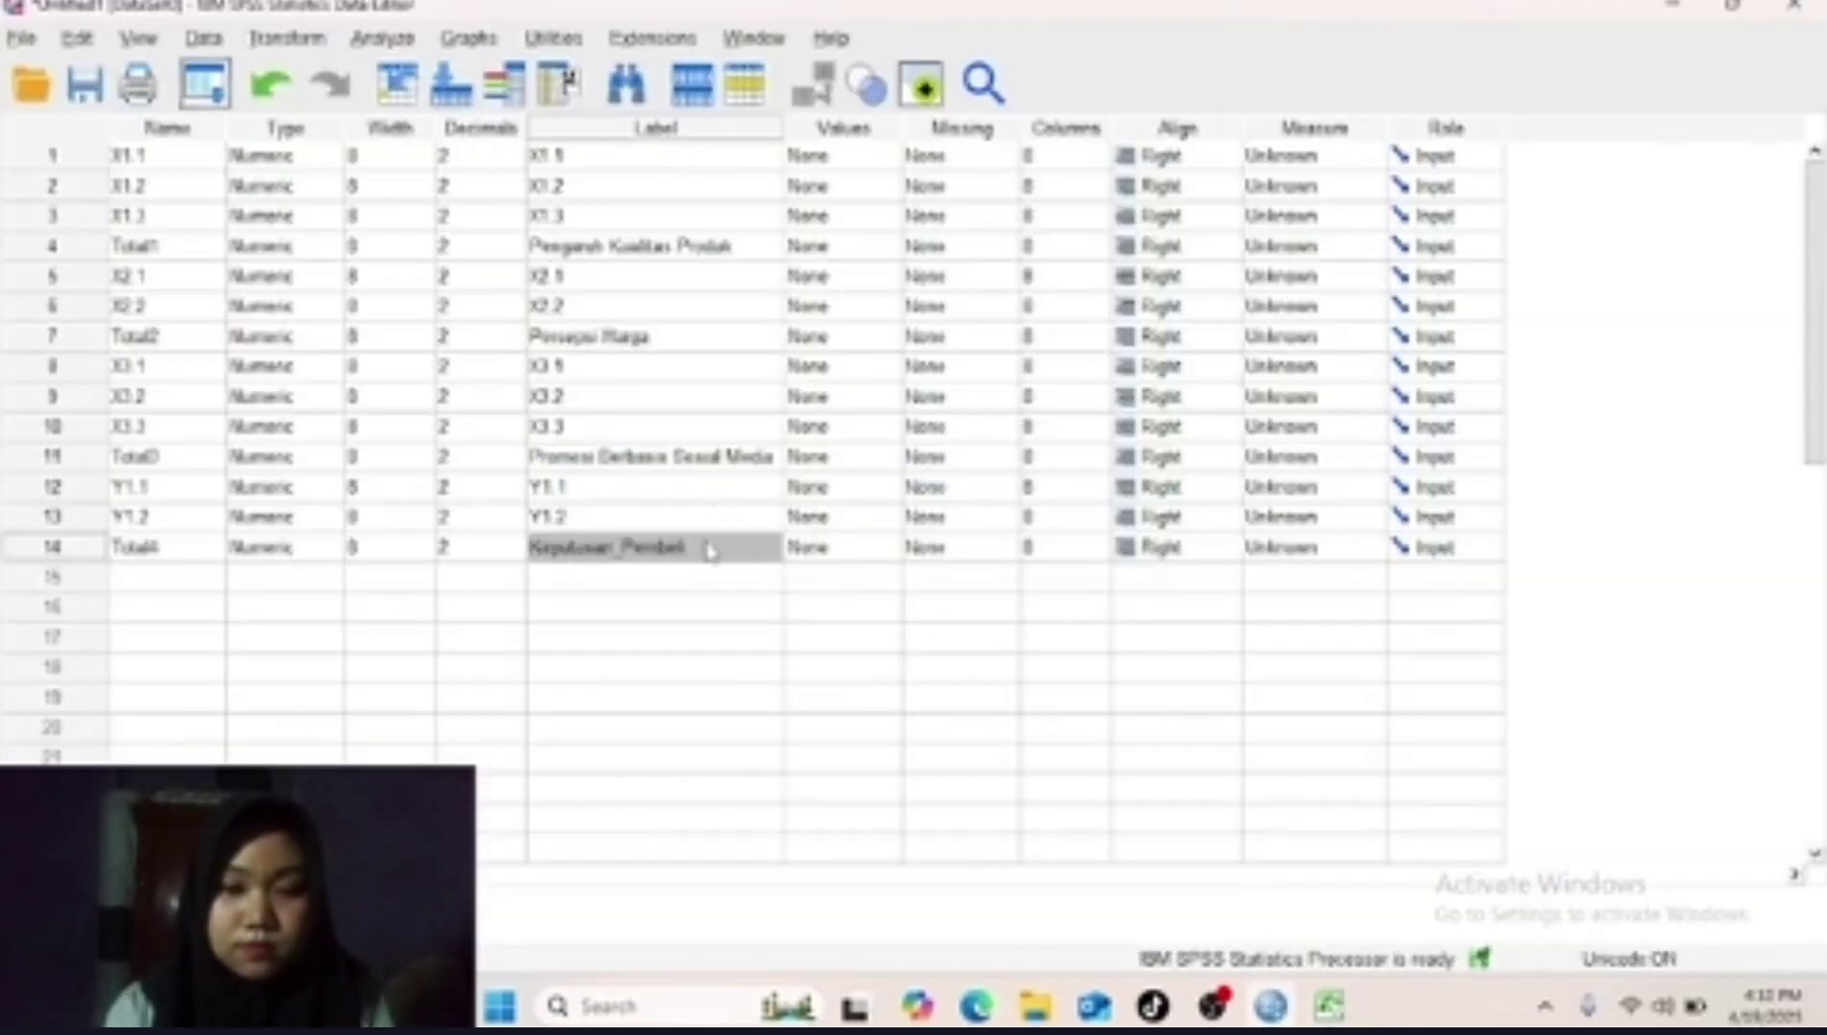
click(709, 546)
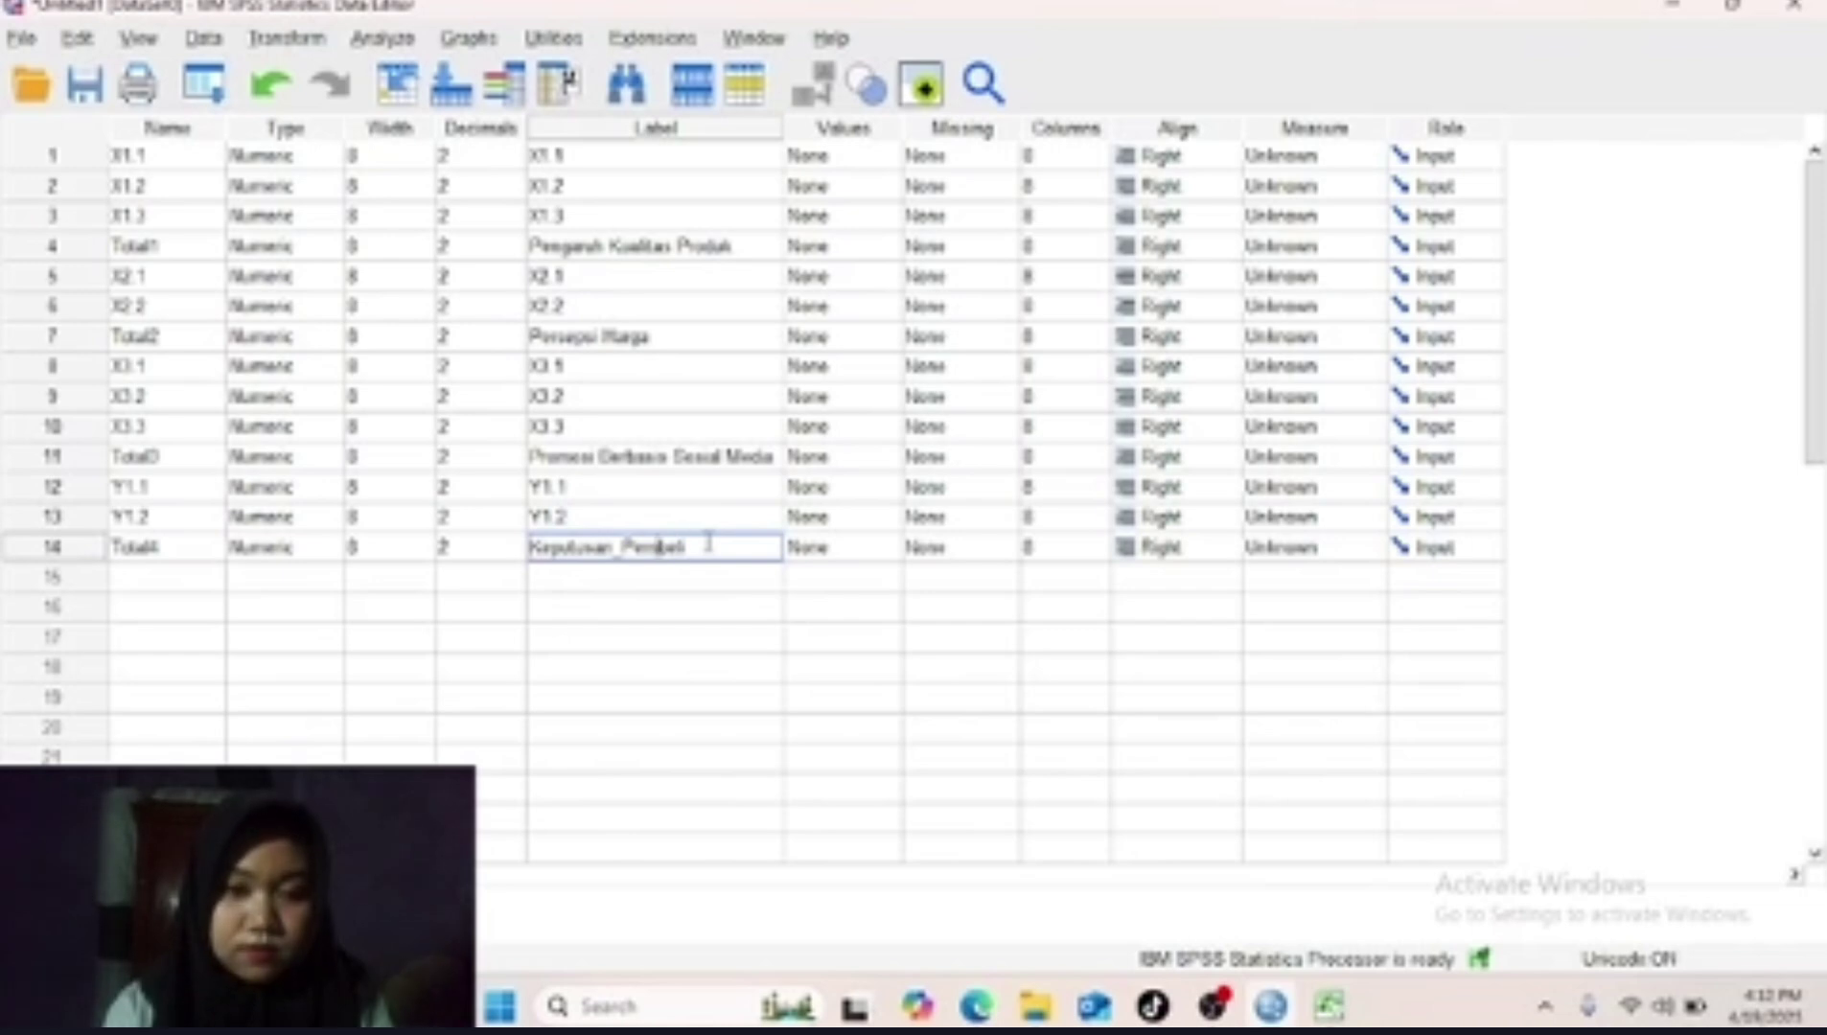
key(Left)
key(Left)
key(Left)
key(Left)
key(Left)
key(Left)
key(Left)
key(BackSpace)
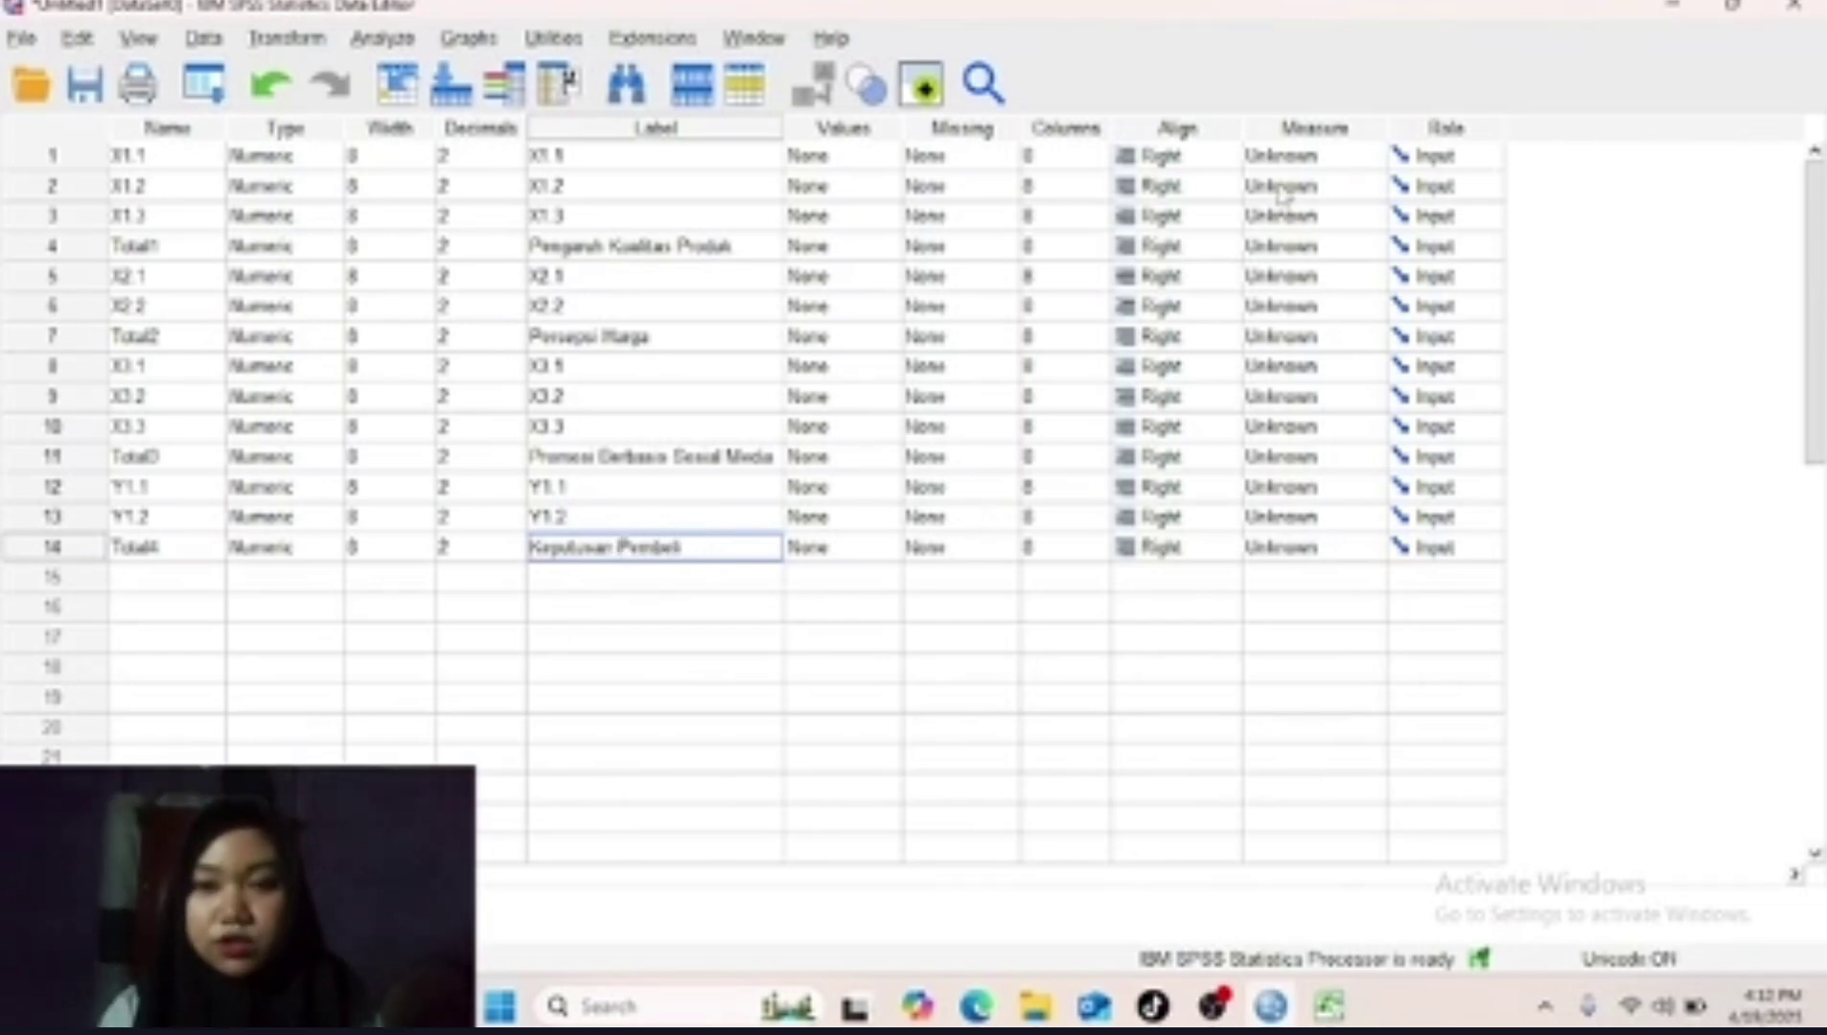
Set the measurement level of X1.1, X1.2, X1.3 and Total1 to Nominal.
click(1284, 156)
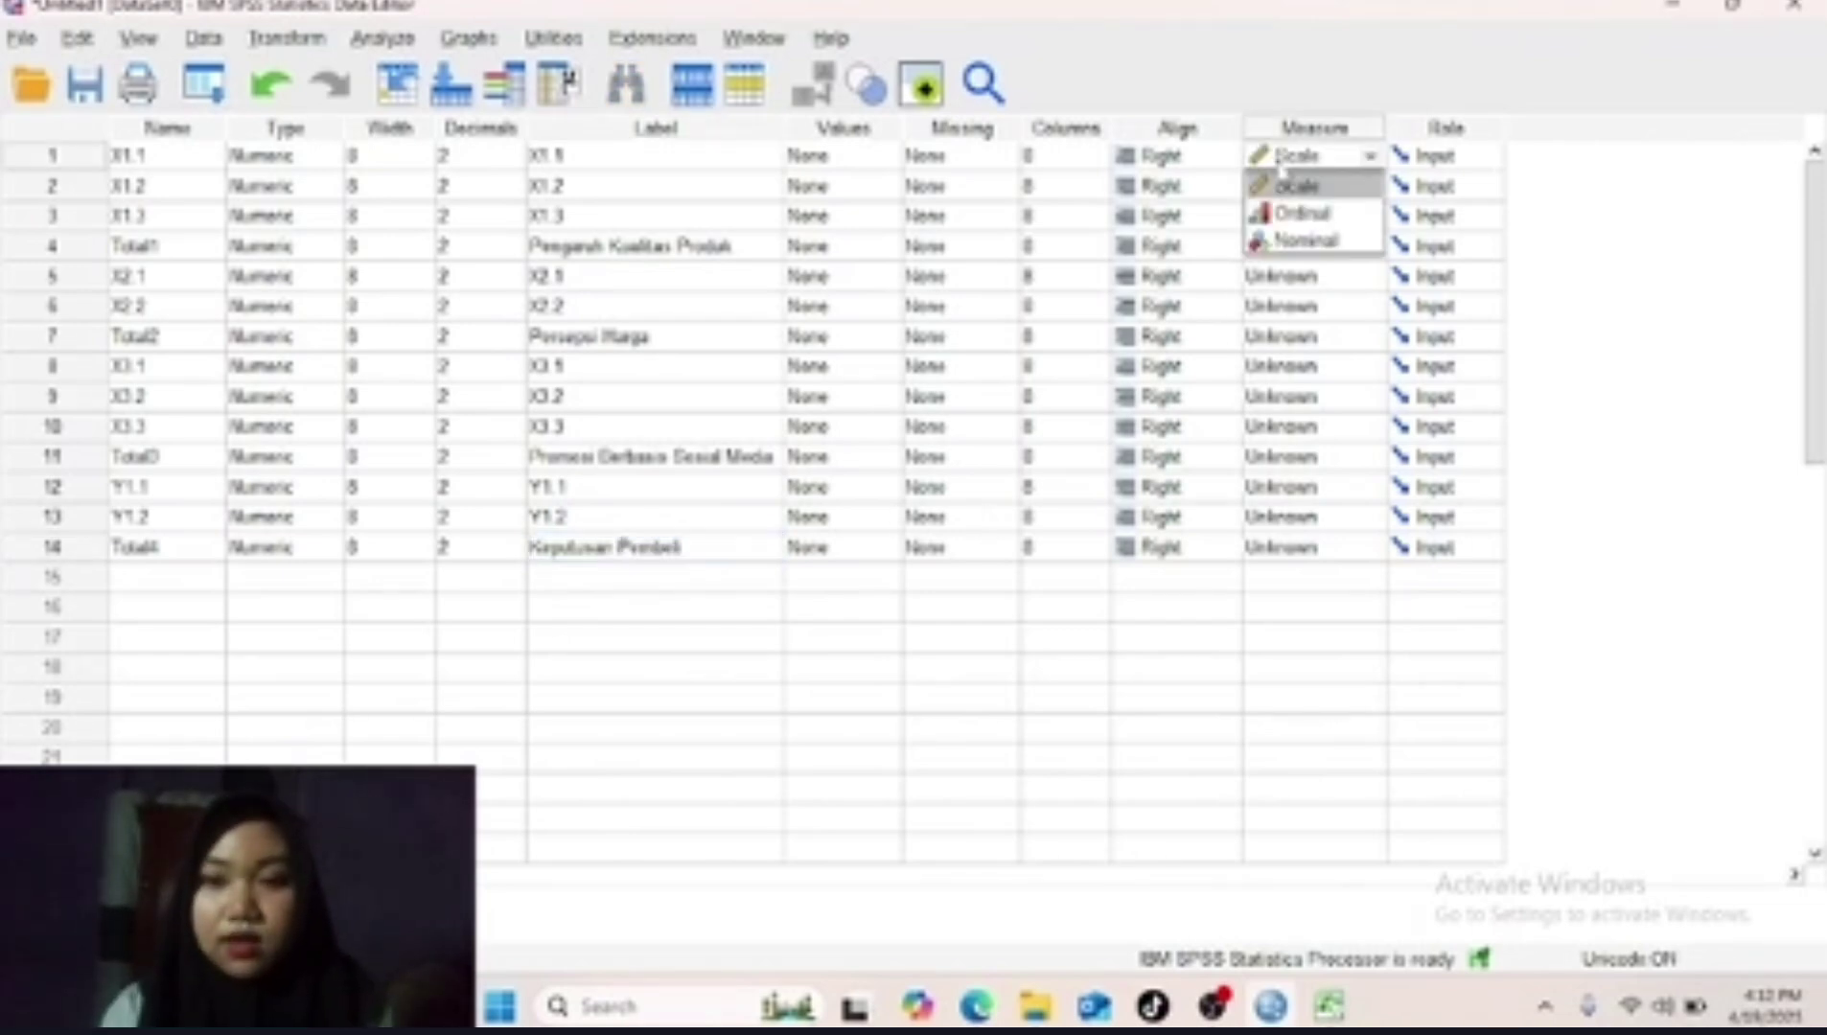
click(1289, 241)
click(1307, 186)
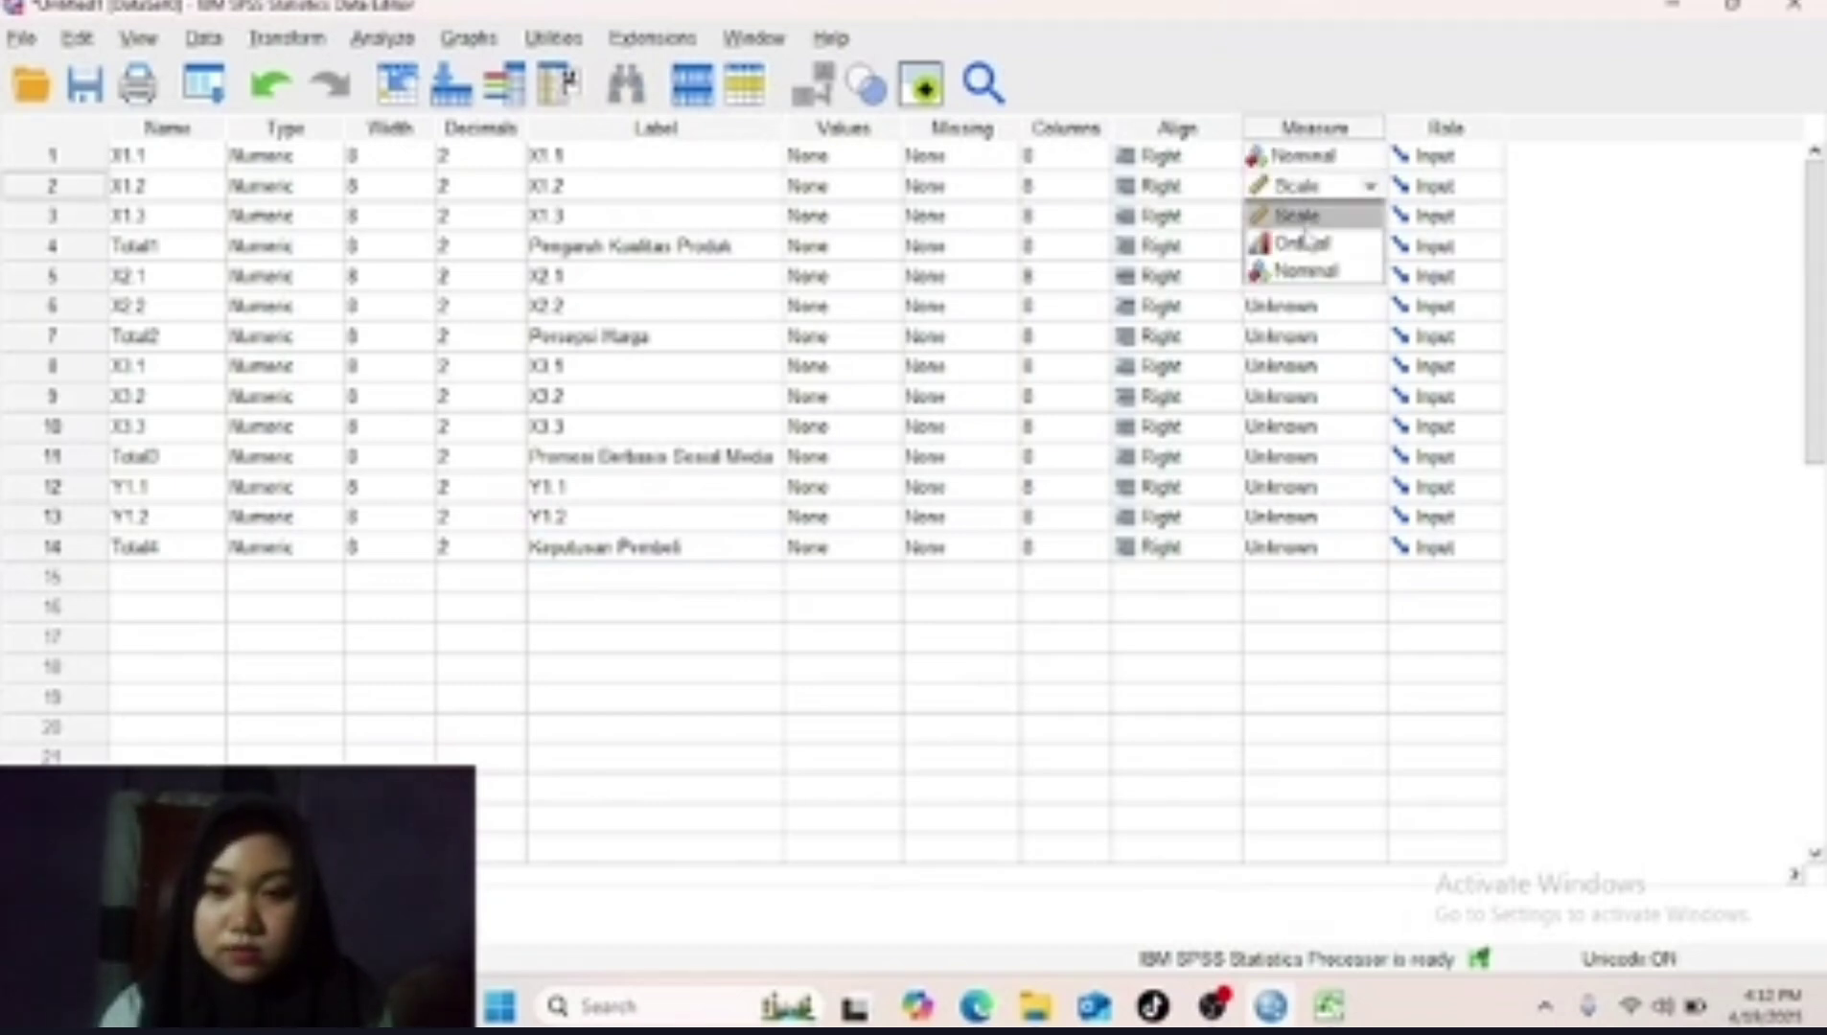
click(1303, 288)
click(1312, 186)
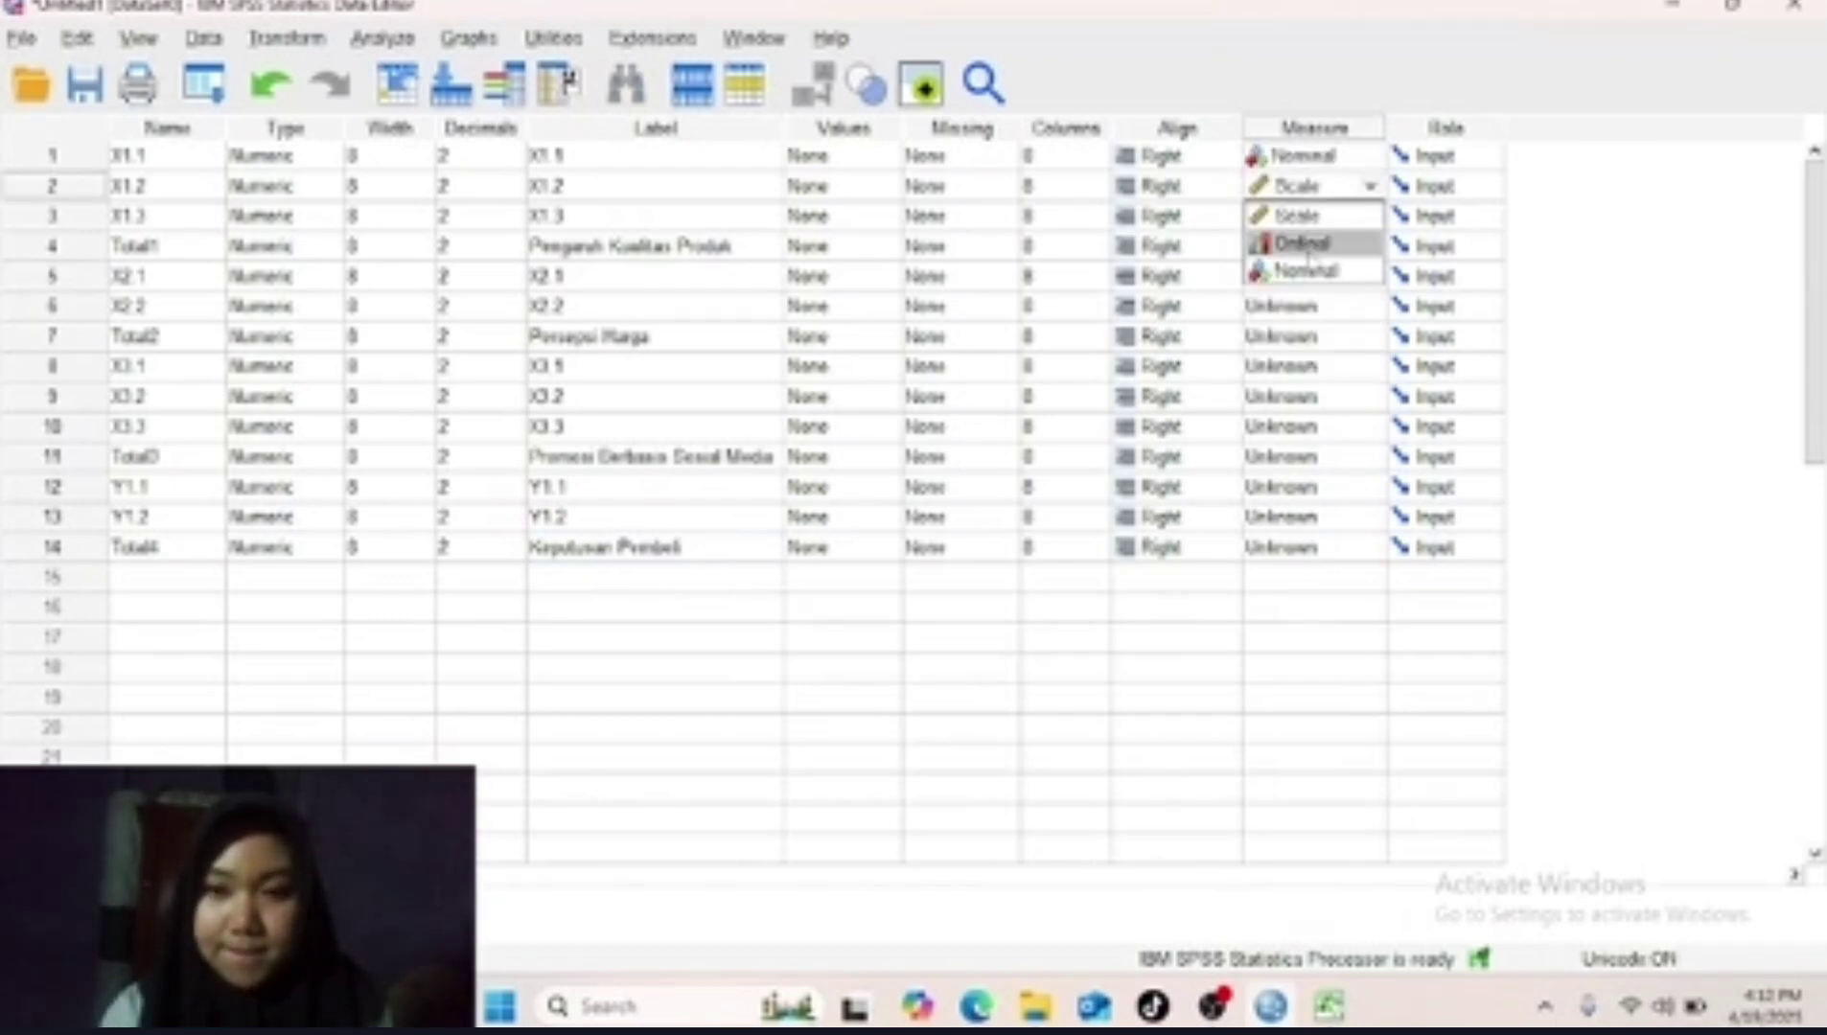
click(1305, 271)
click(1315, 217)
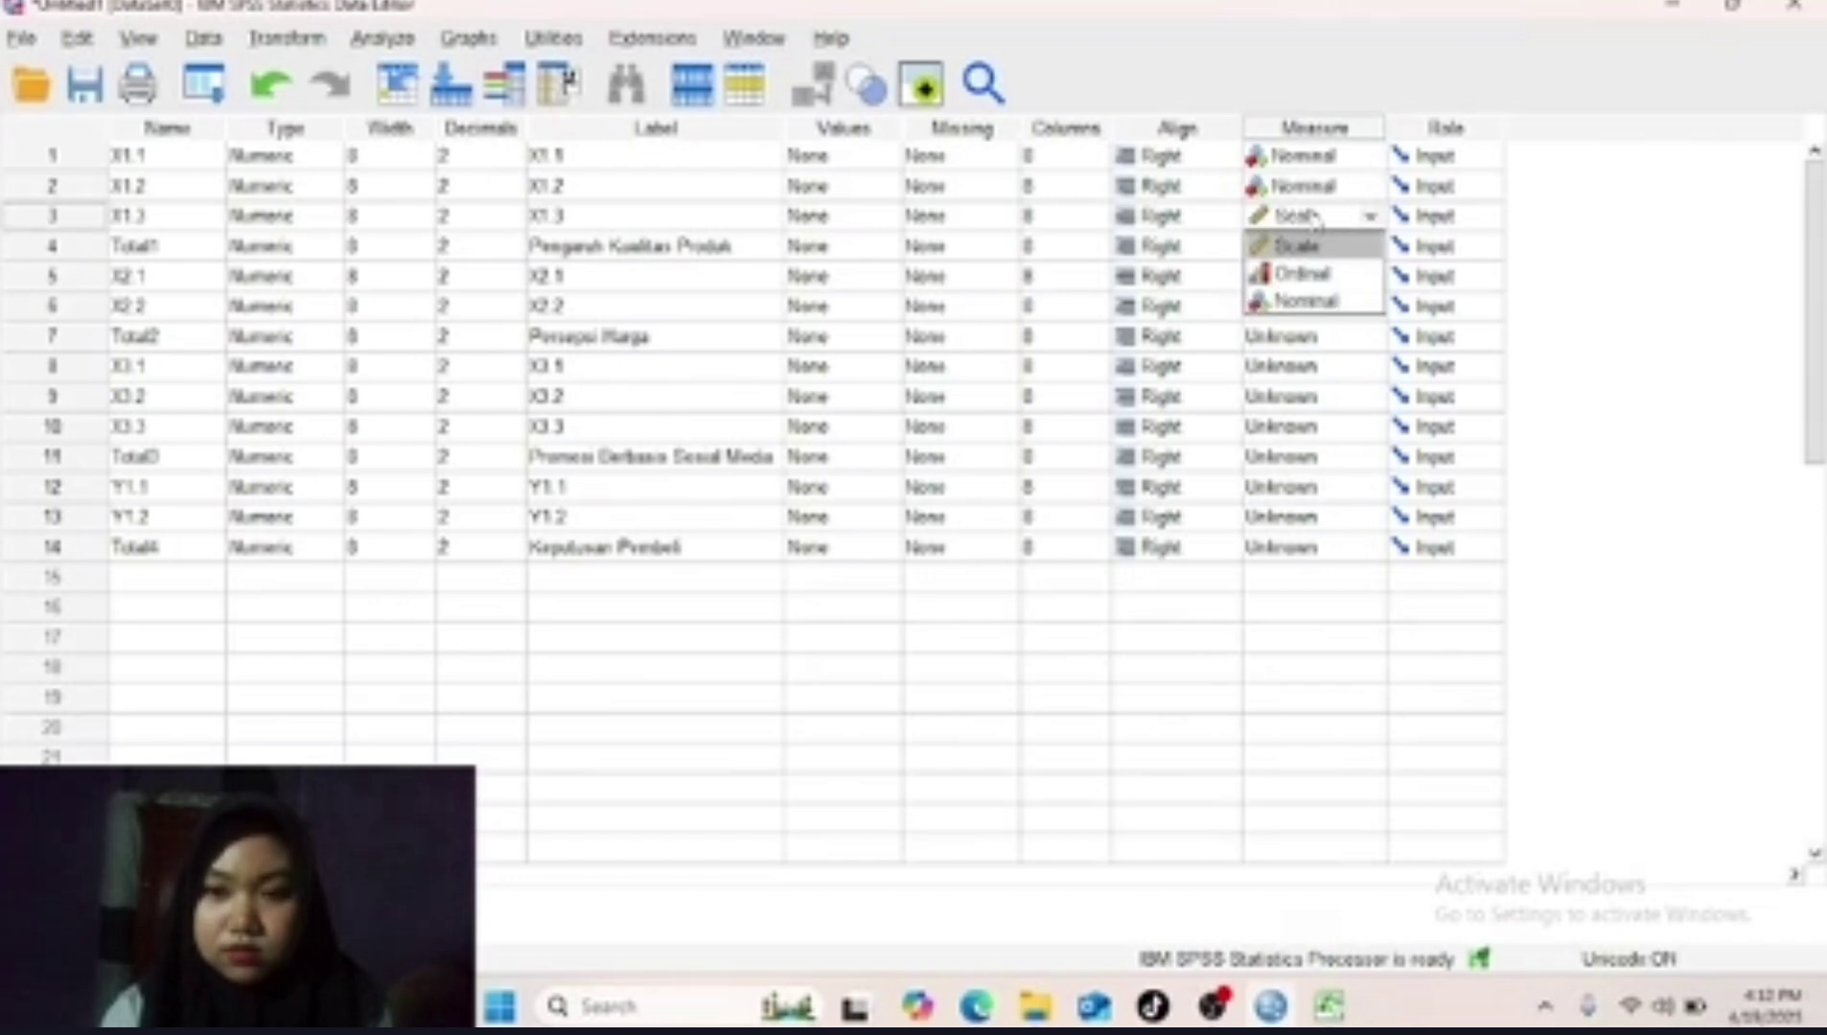
click(1305, 301)
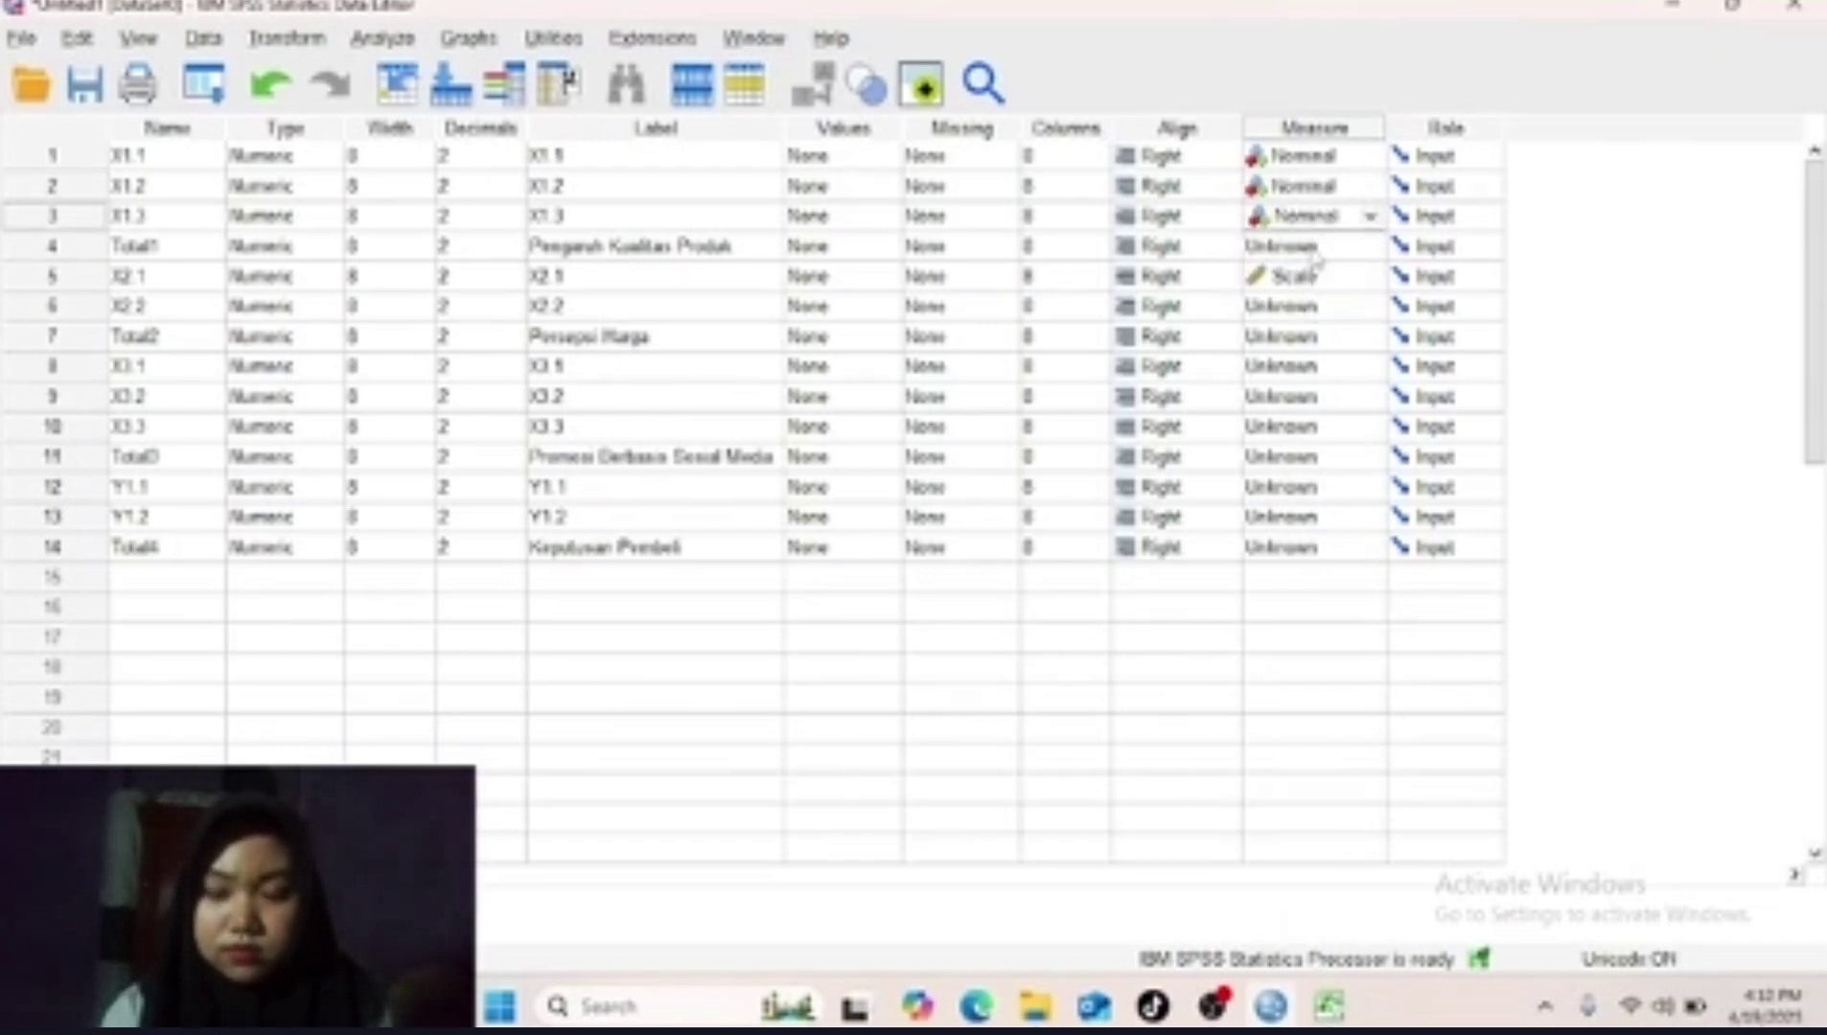
click(1315, 252)
click(1306, 331)
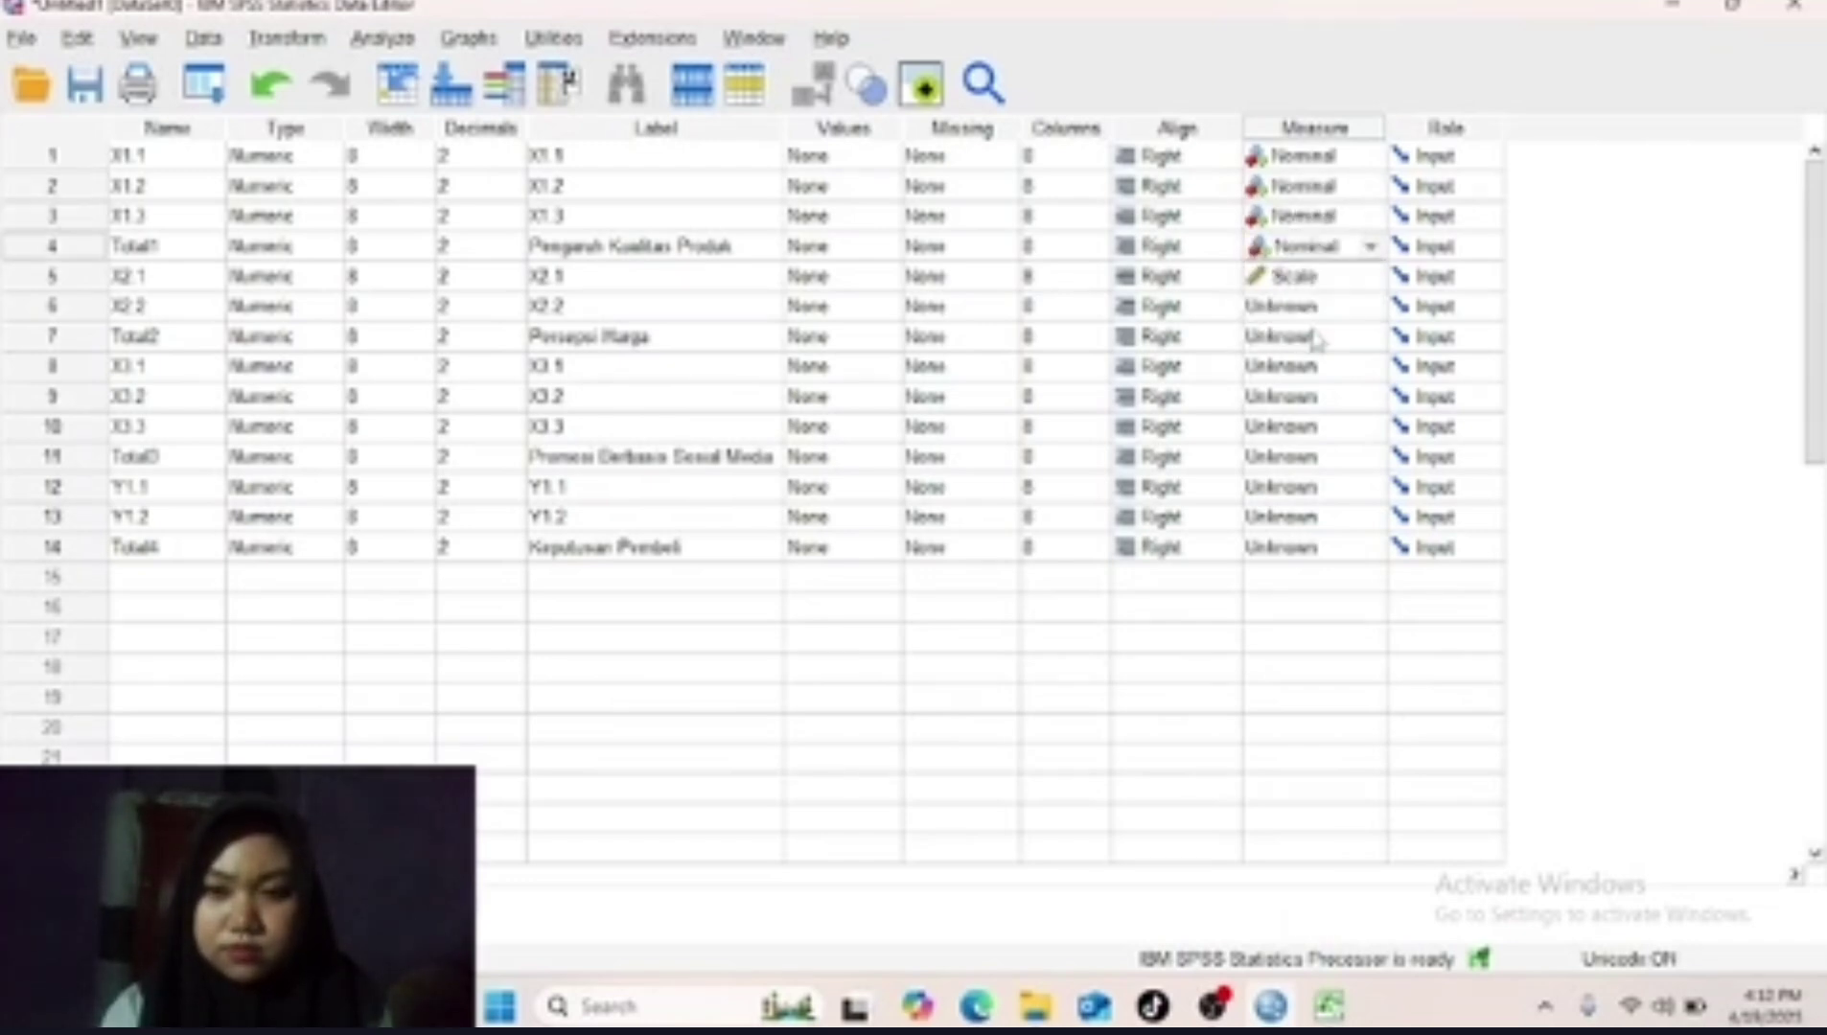
Set the measurement level of X2.1, X2.2 and Total2 to Nominal.
click(1323, 278)
click(1323, 278)
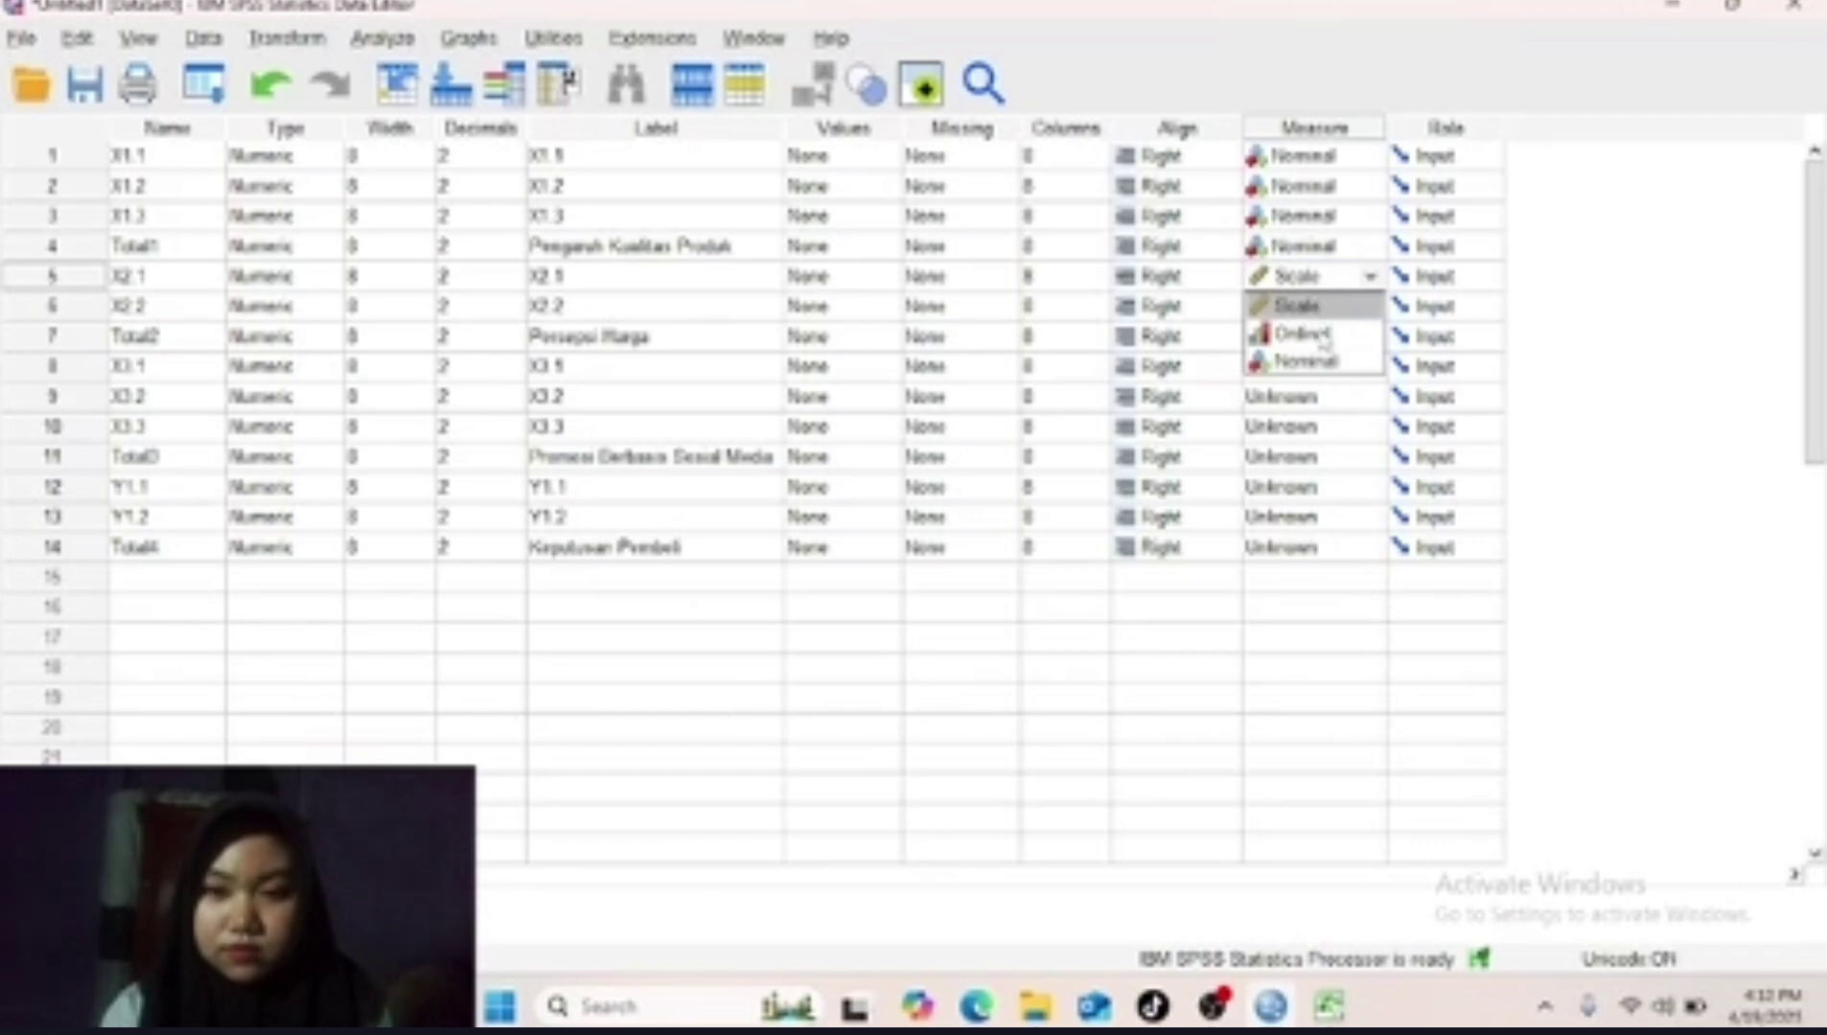
click(1321, 360)
click(1321, 307)
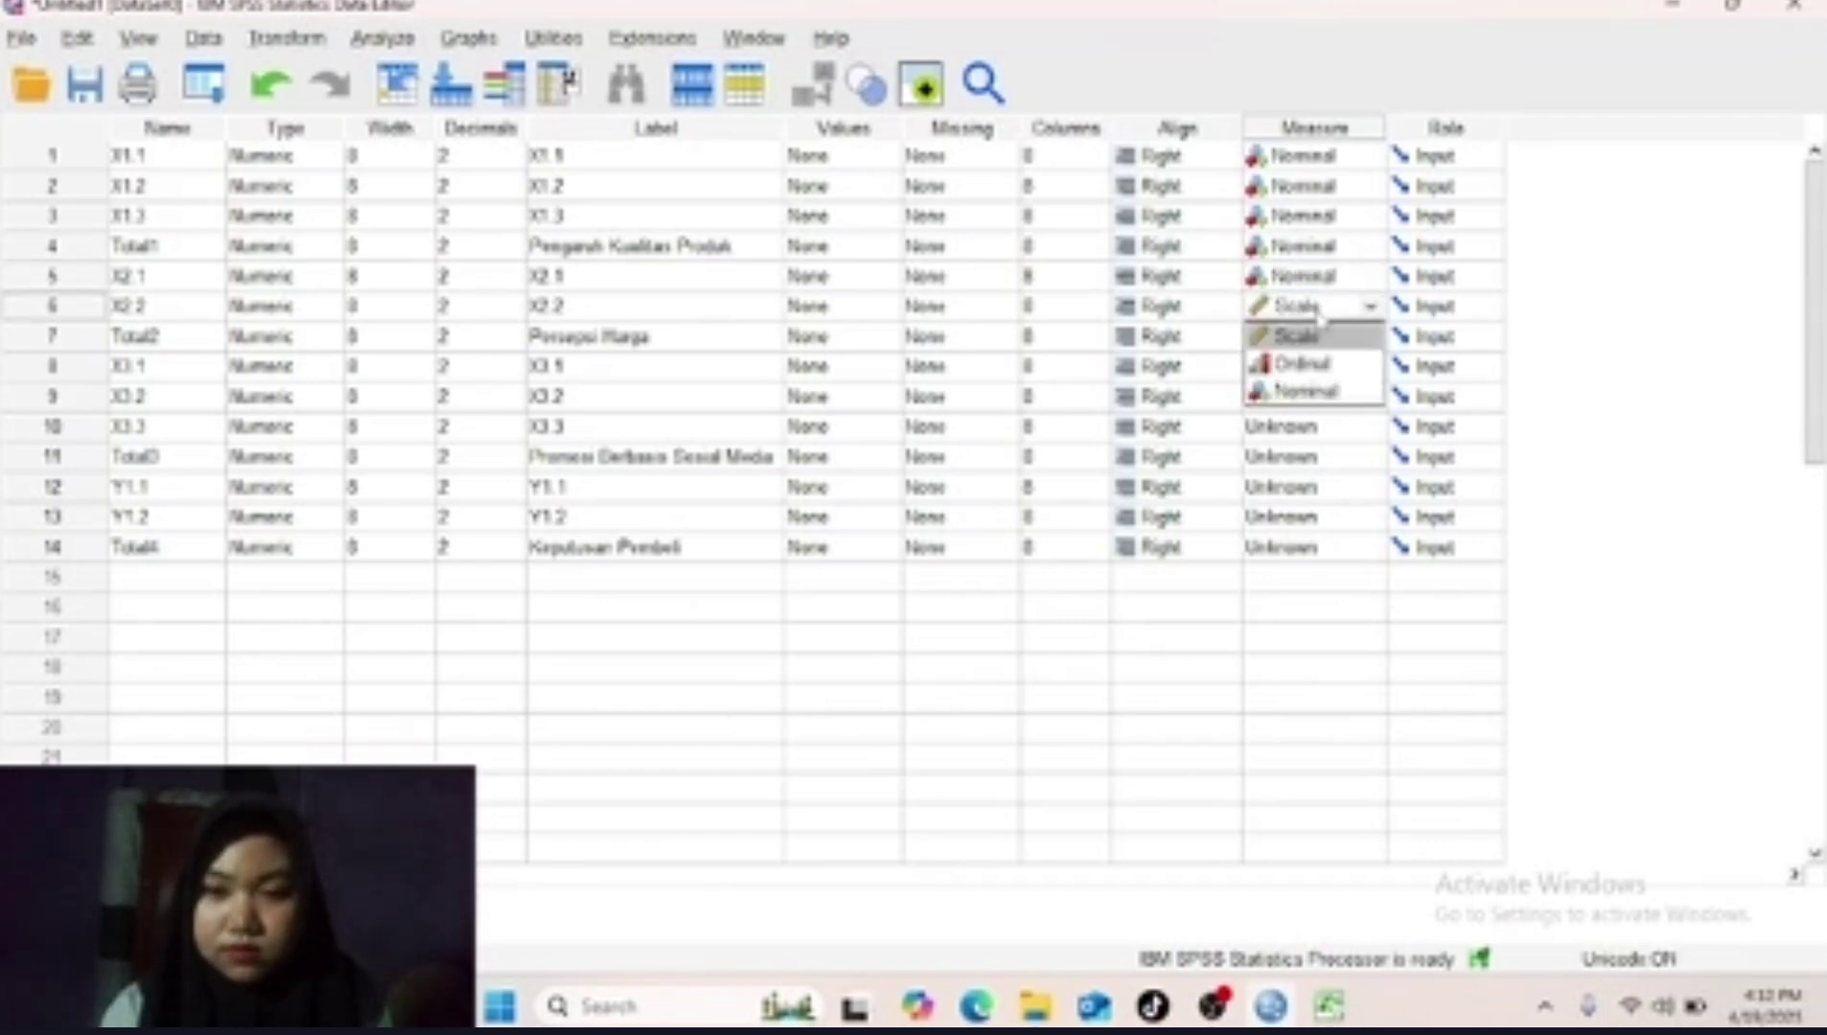
click(1324, 391)
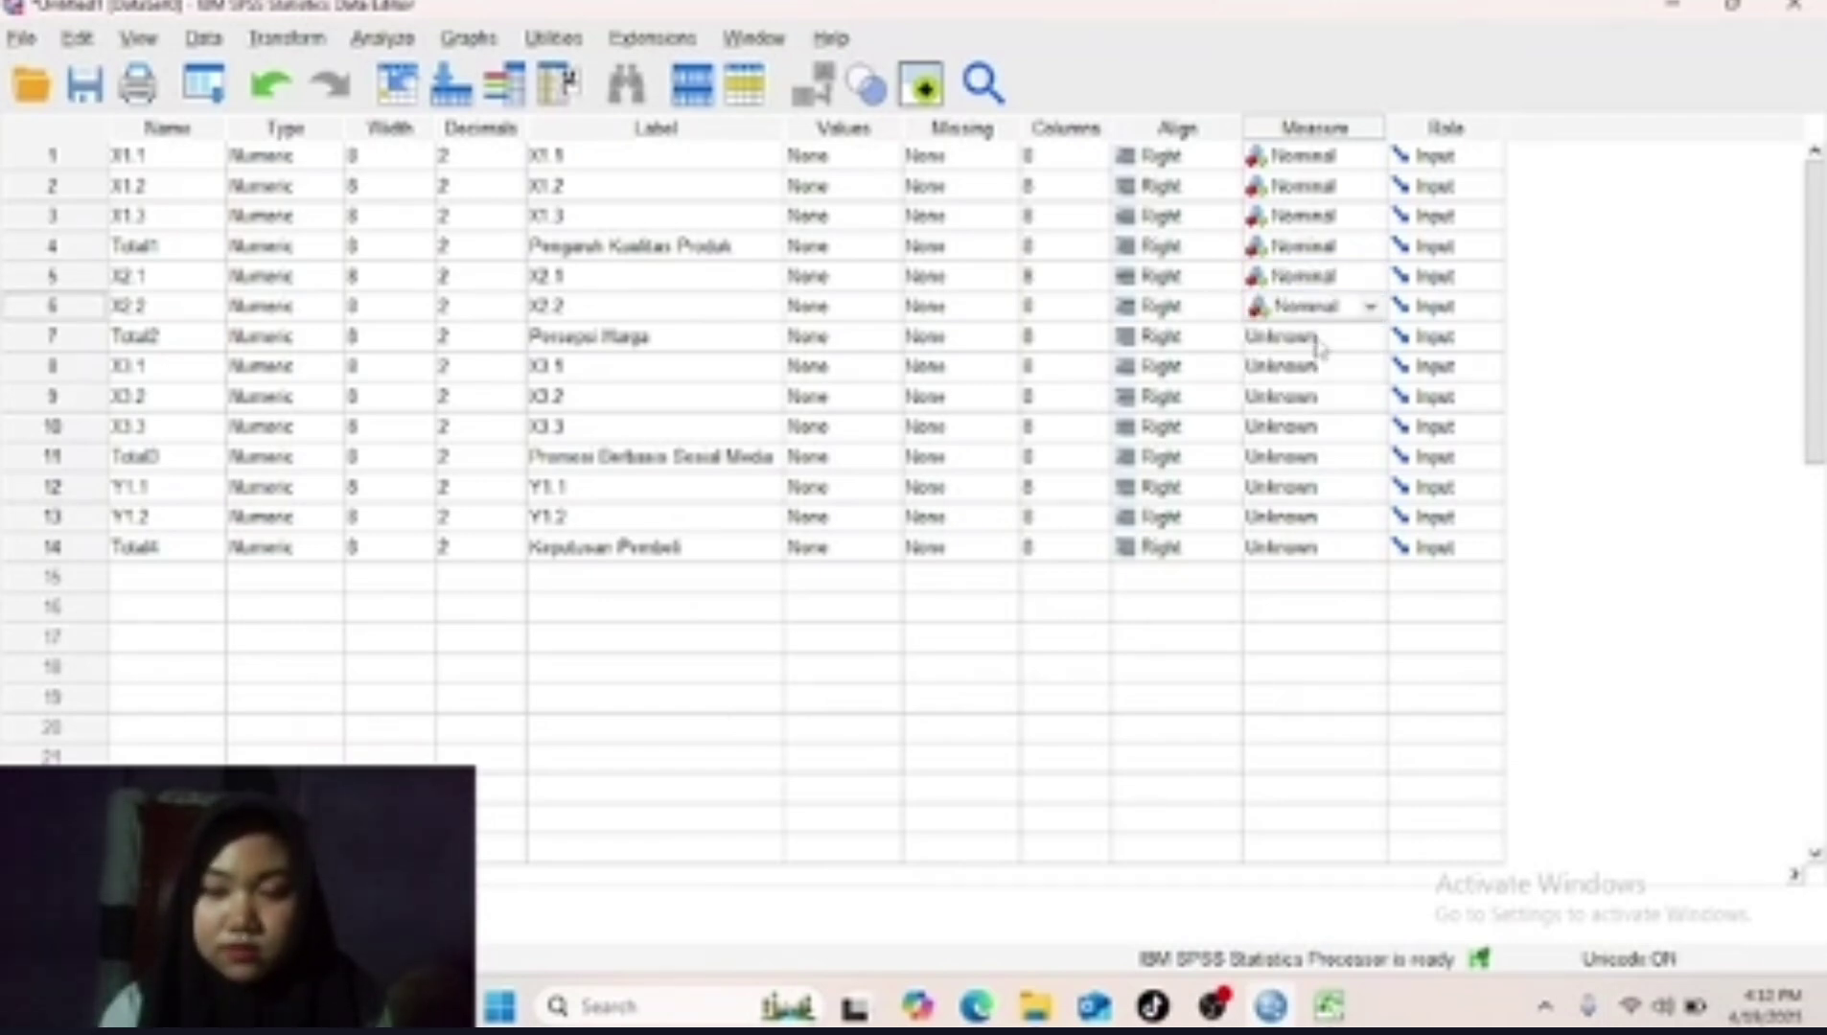
mouse_move(1322, 335)
mouse_down()
mouse_move(1319, 423)
mouse_move(1323, 360)
mouse_up()
click(1323, 337)
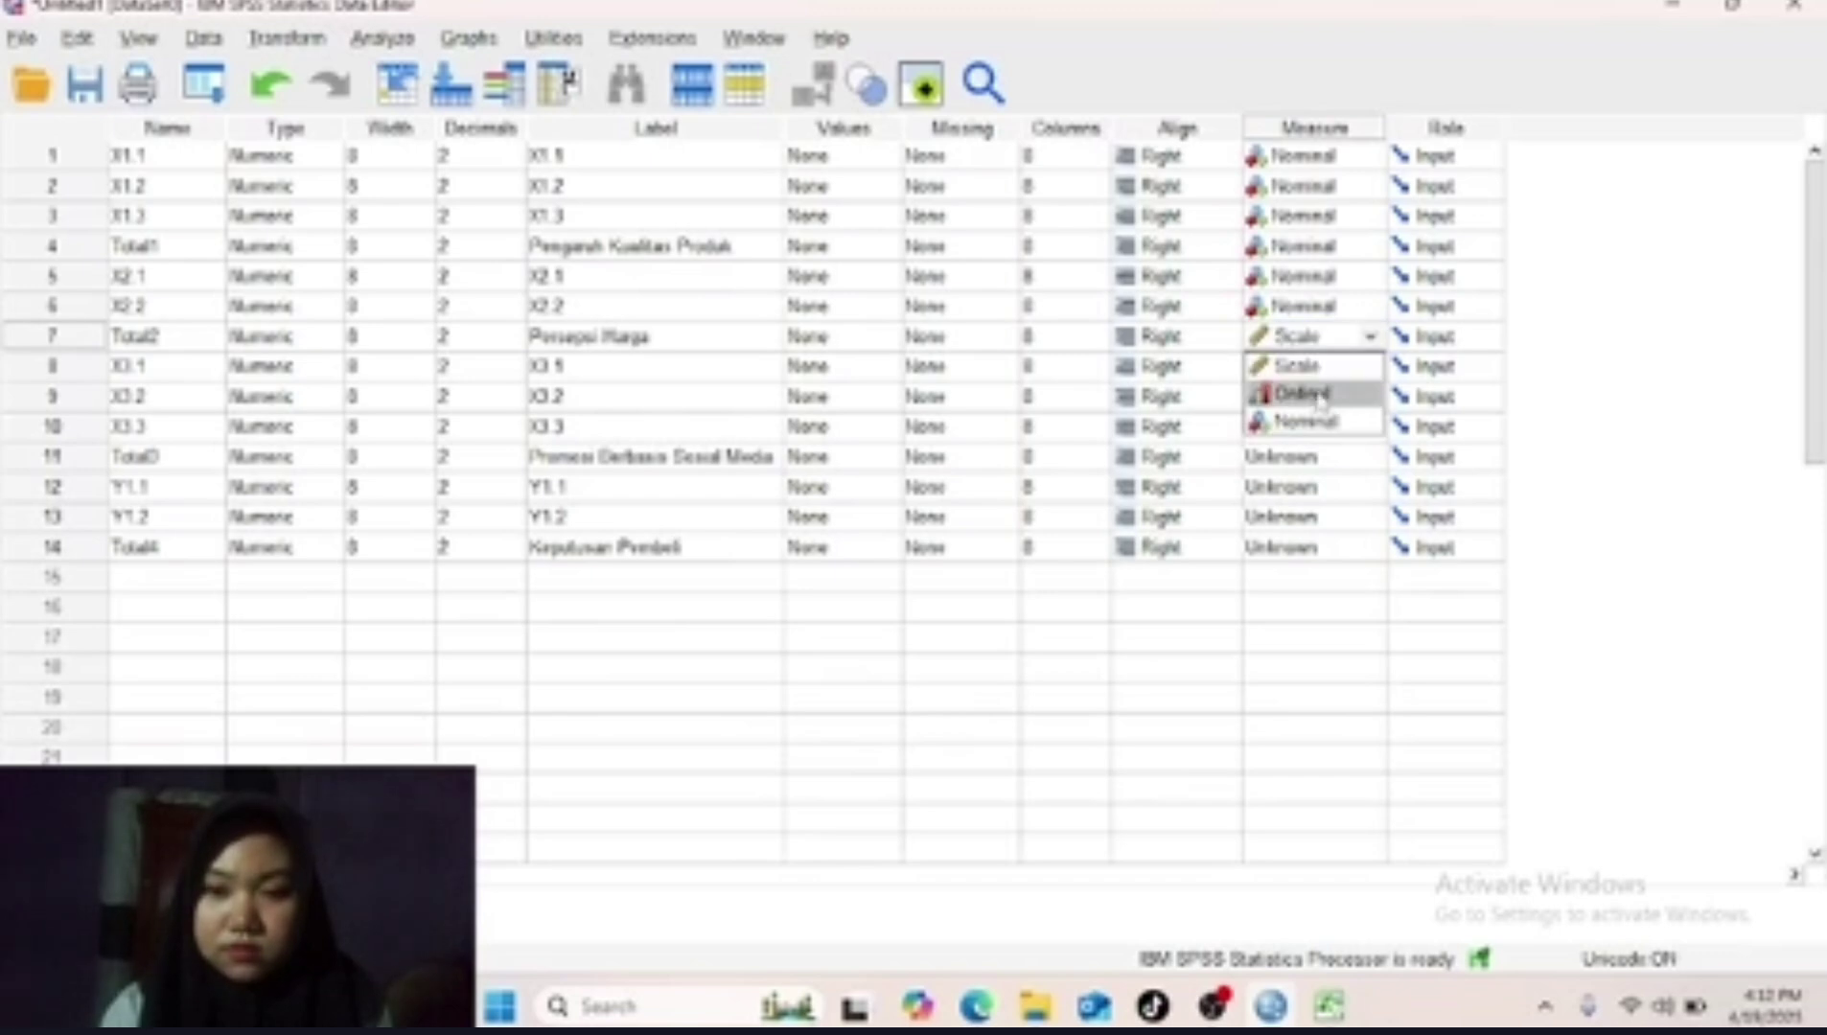
click(1319, 419)
Set the measurement level of X3.1, X3.2, X3.3 and Total3 to Nominal.
click(1321, 367)
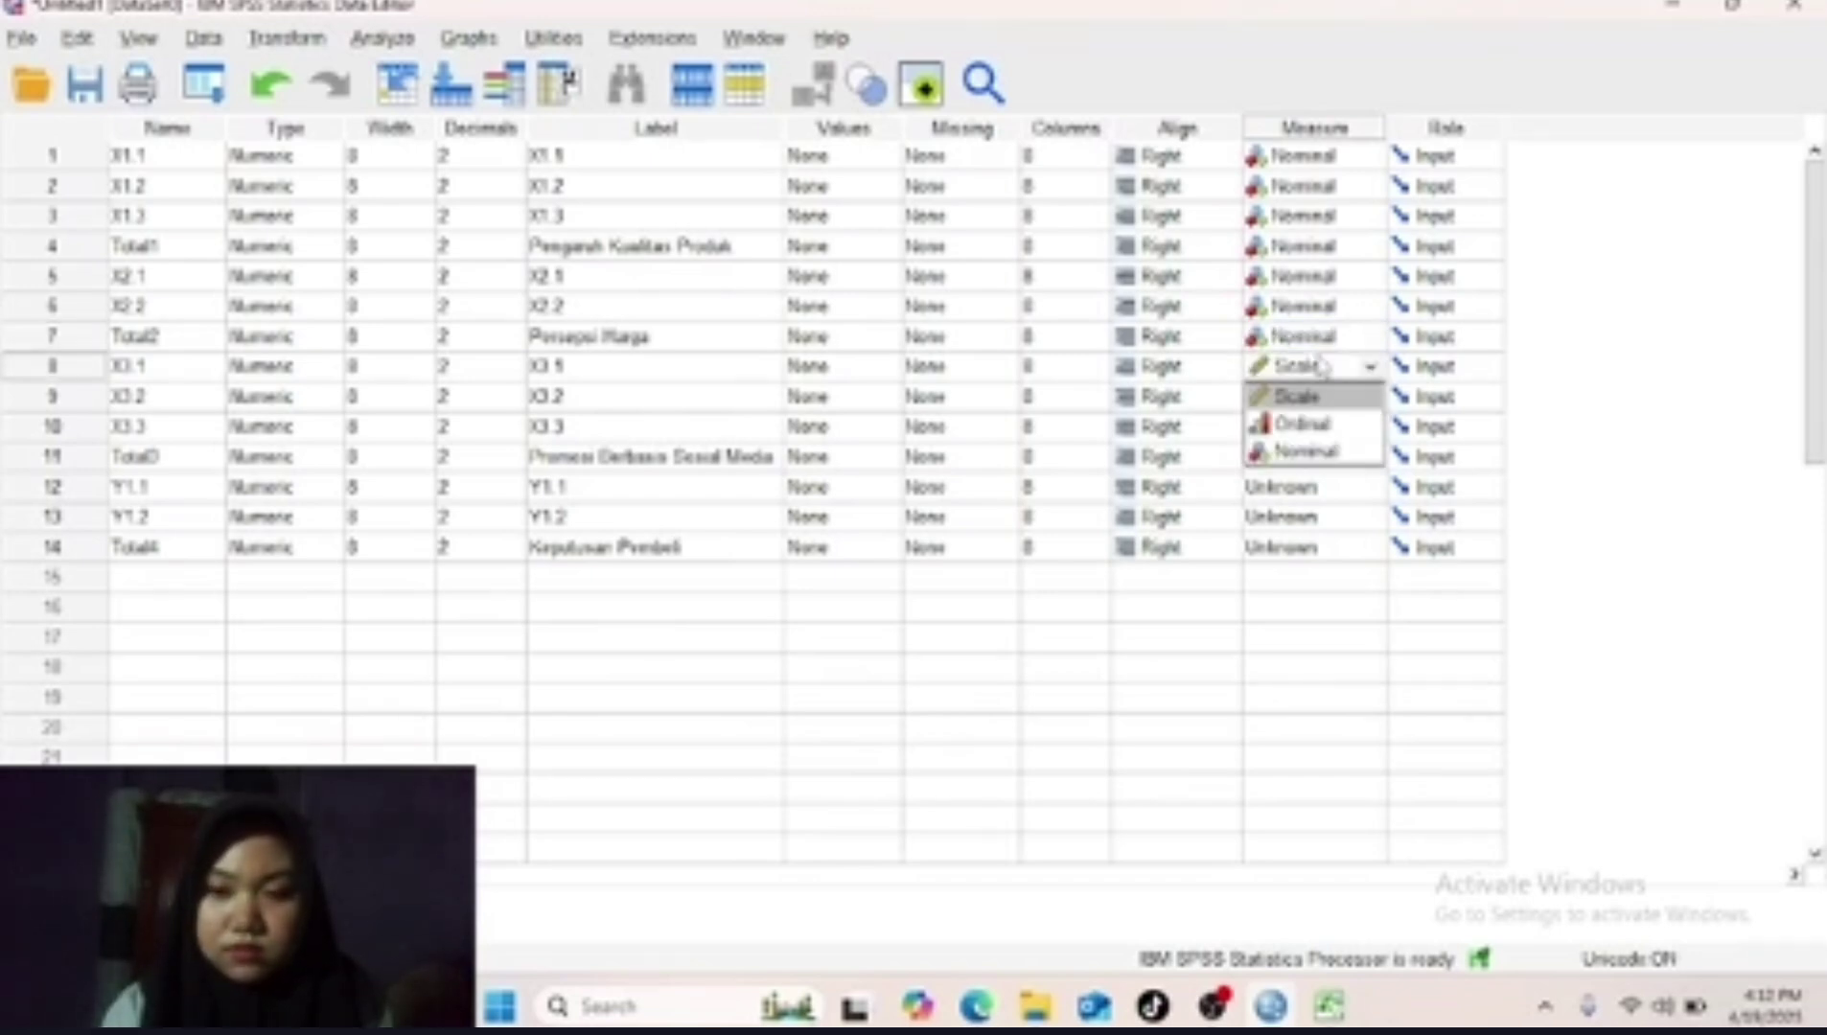
click(1321, 453)
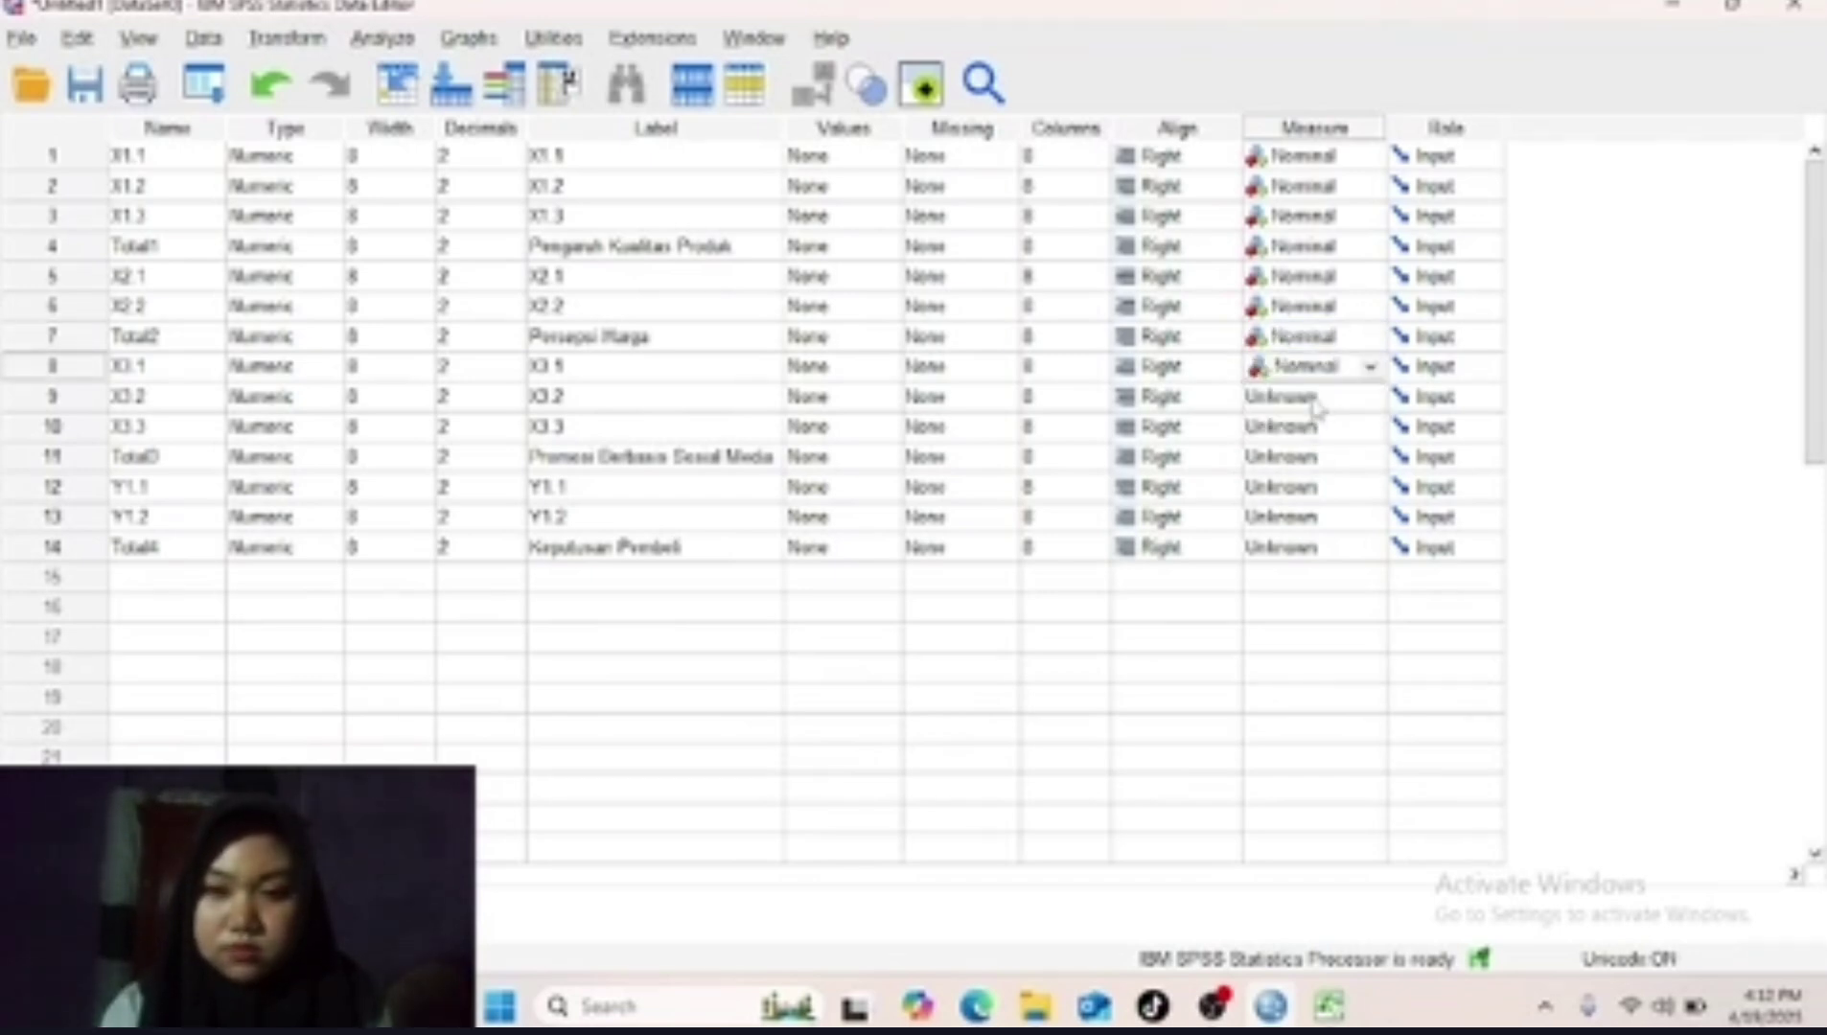
click(1315, 397)
click(1316, 491)
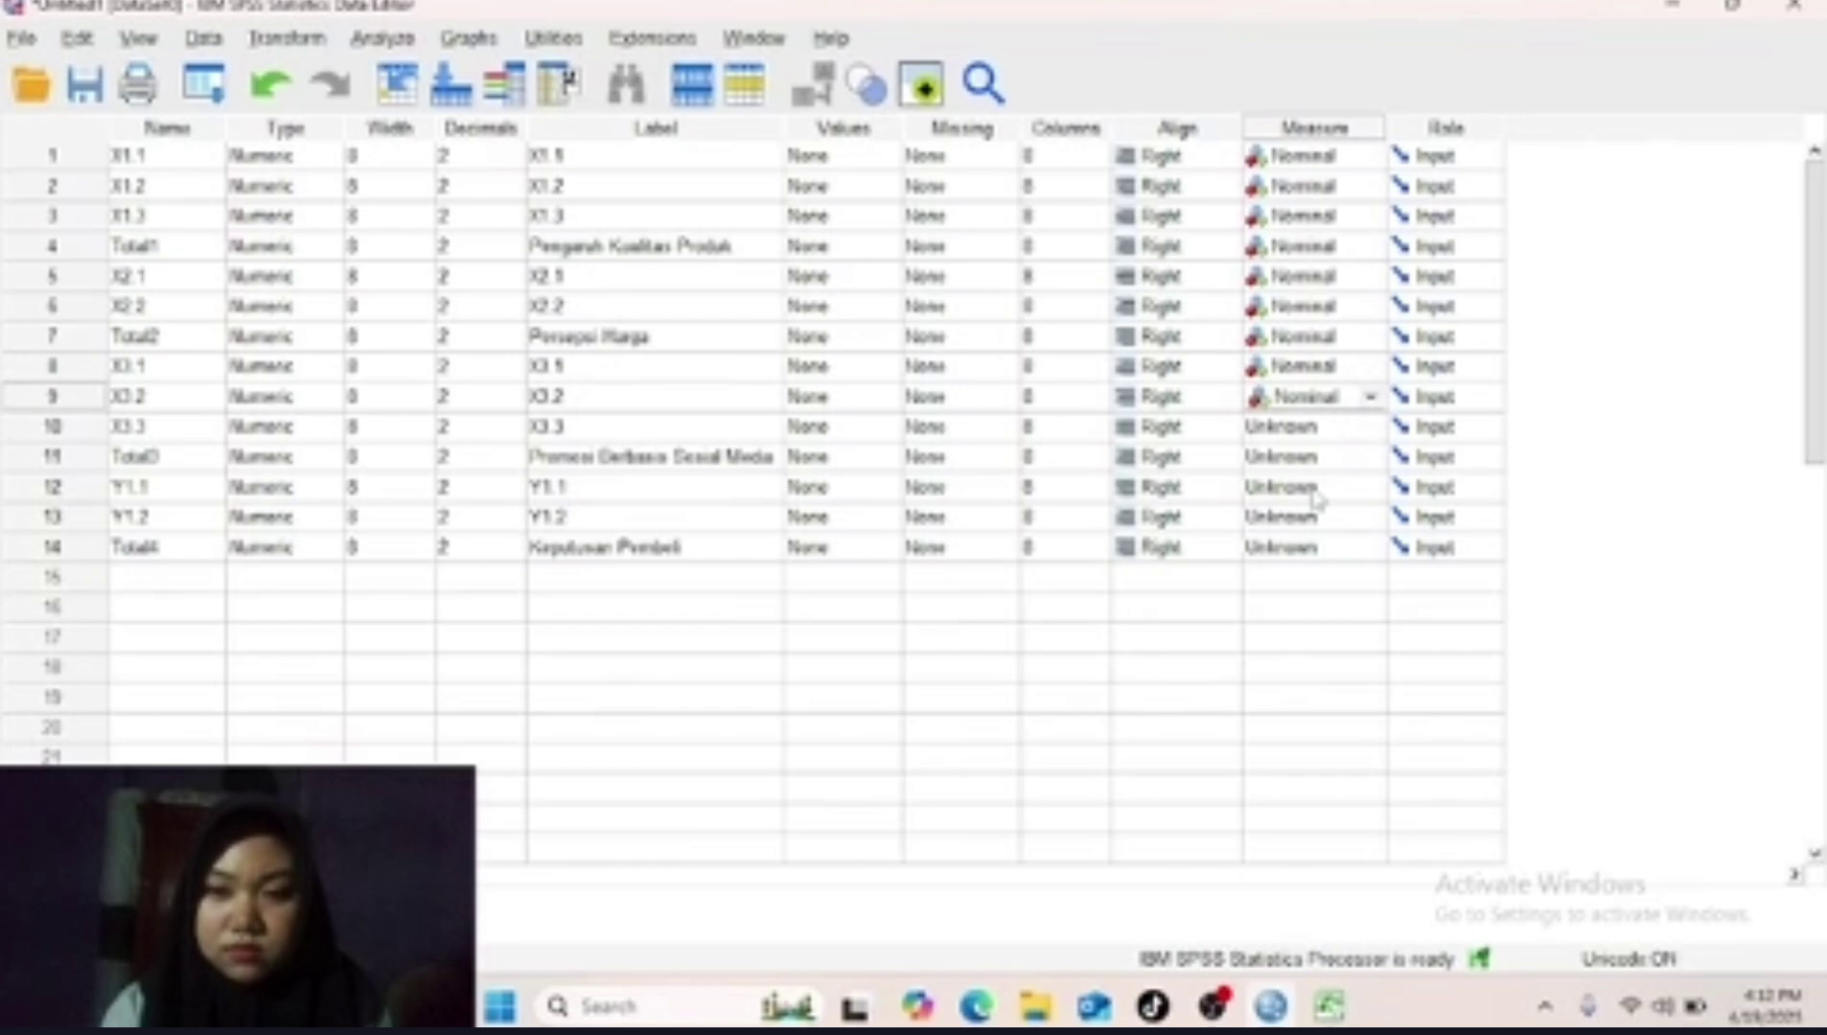
click(1319, 428)
click(1310, 514)
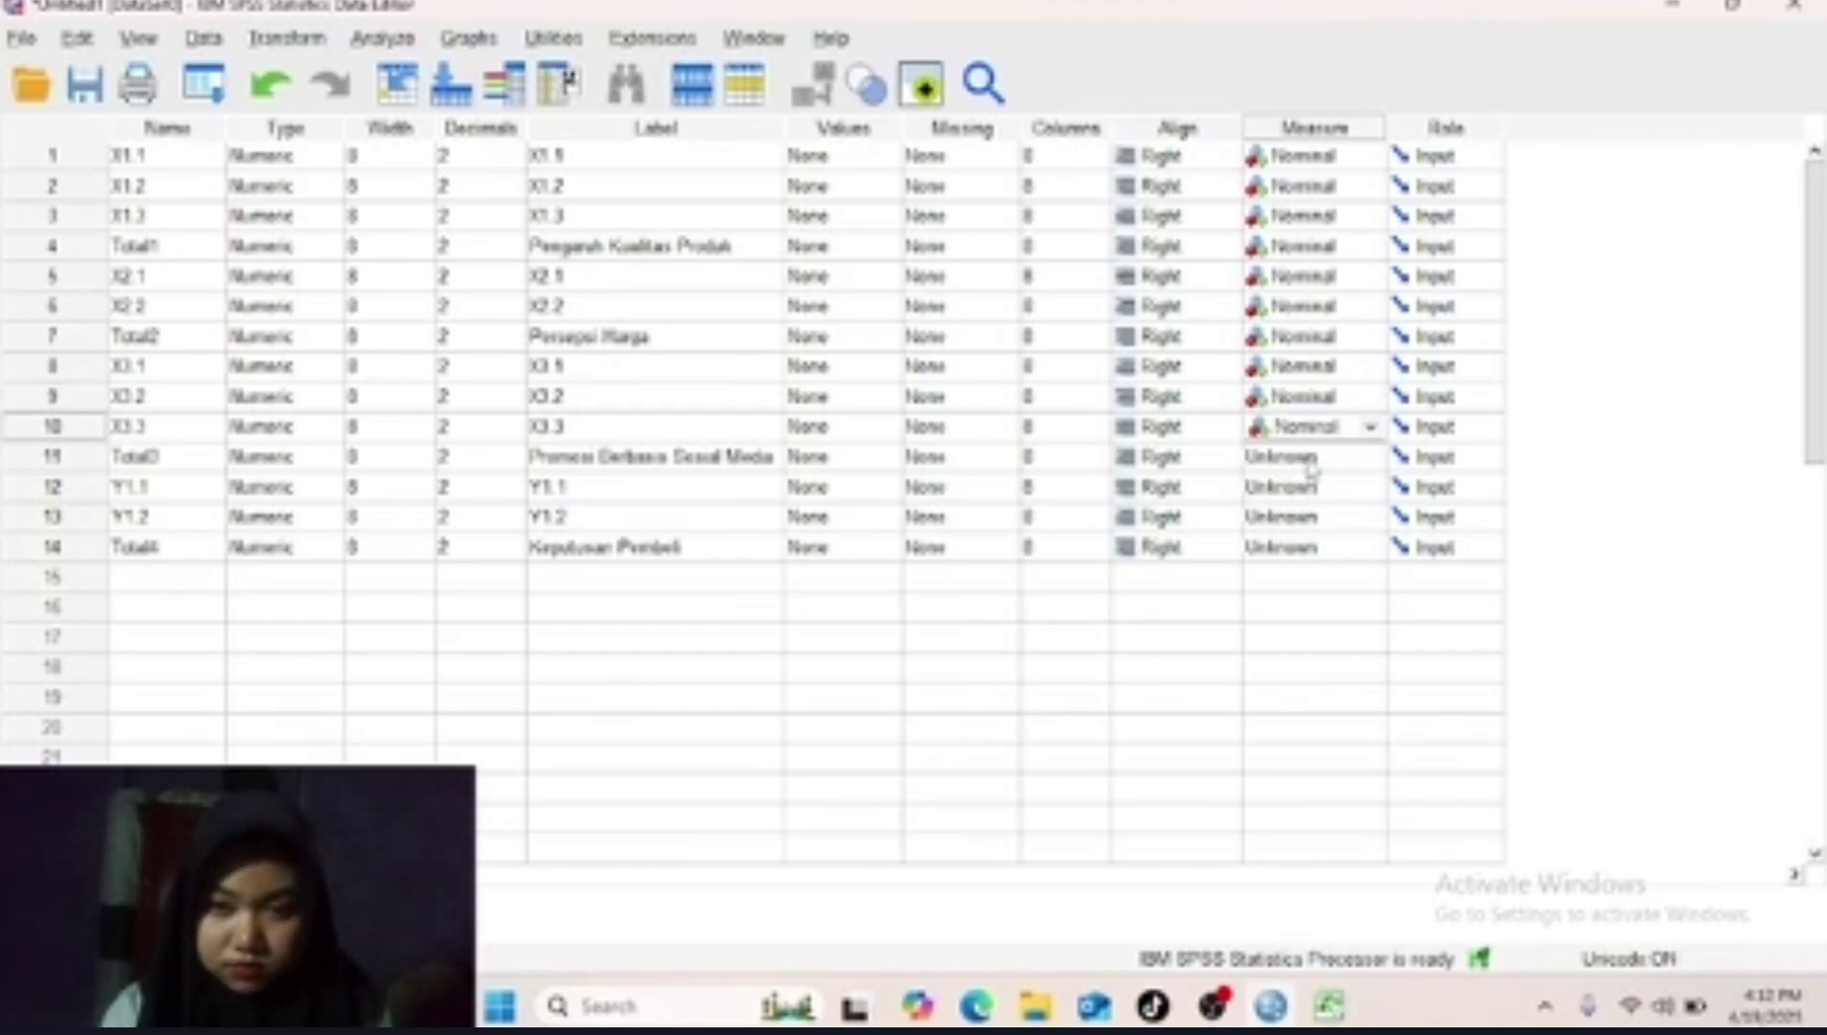
click(1319, 458)
click(1319, 458)
click(1318, 460)
click(1313, 487)
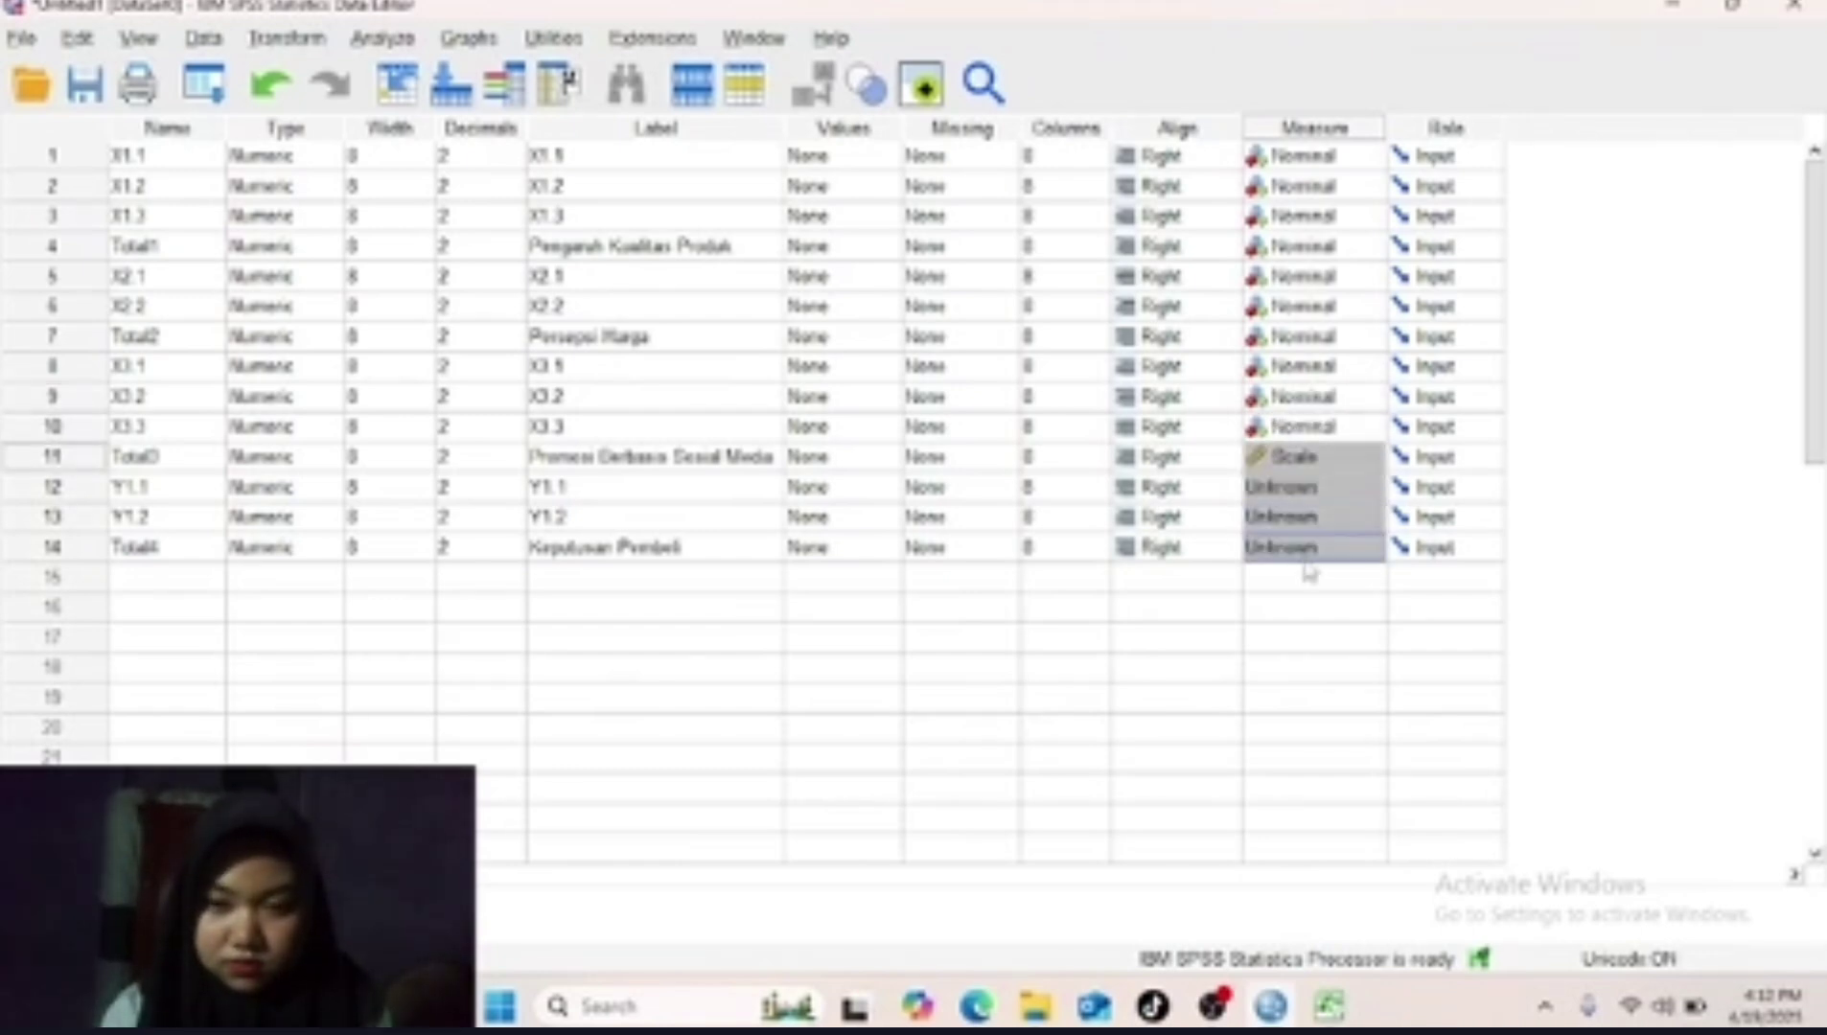
click(1315, 458)
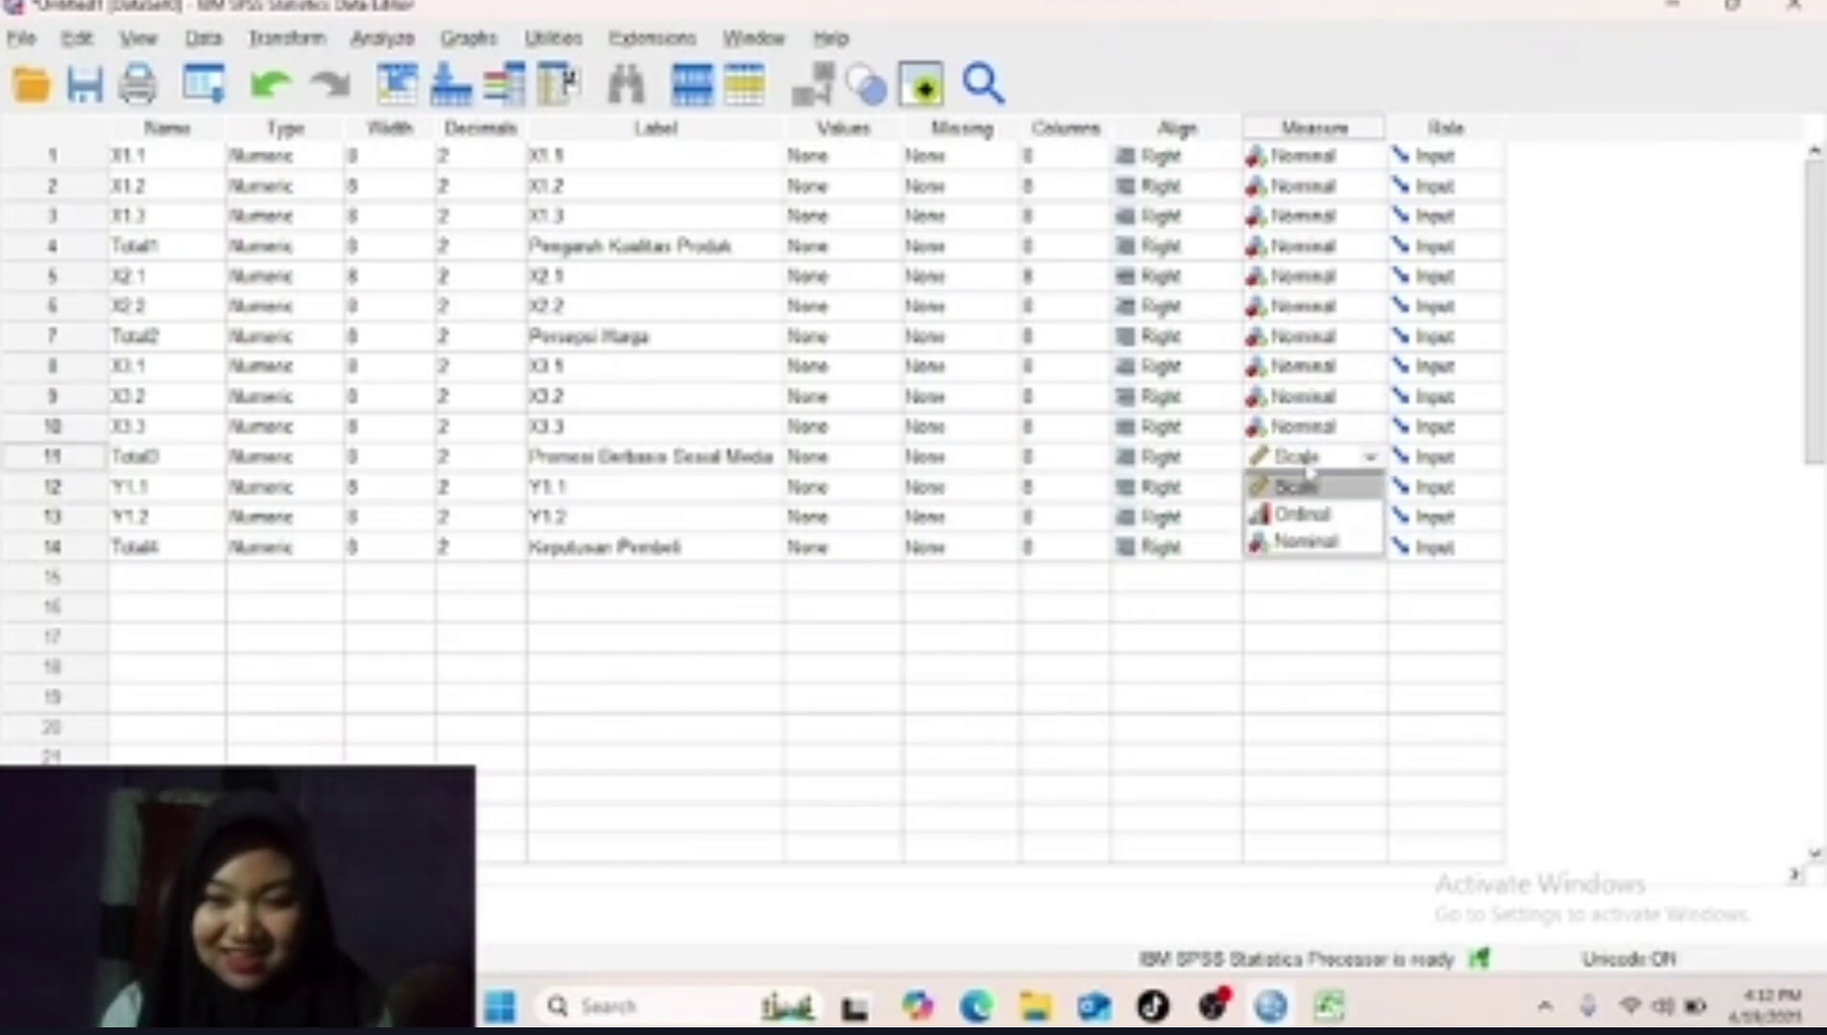
click(1305, 541)
Set the measurement level of Y1.1, Y1.2 and Total4 to Nominal.
click(1321, 489)
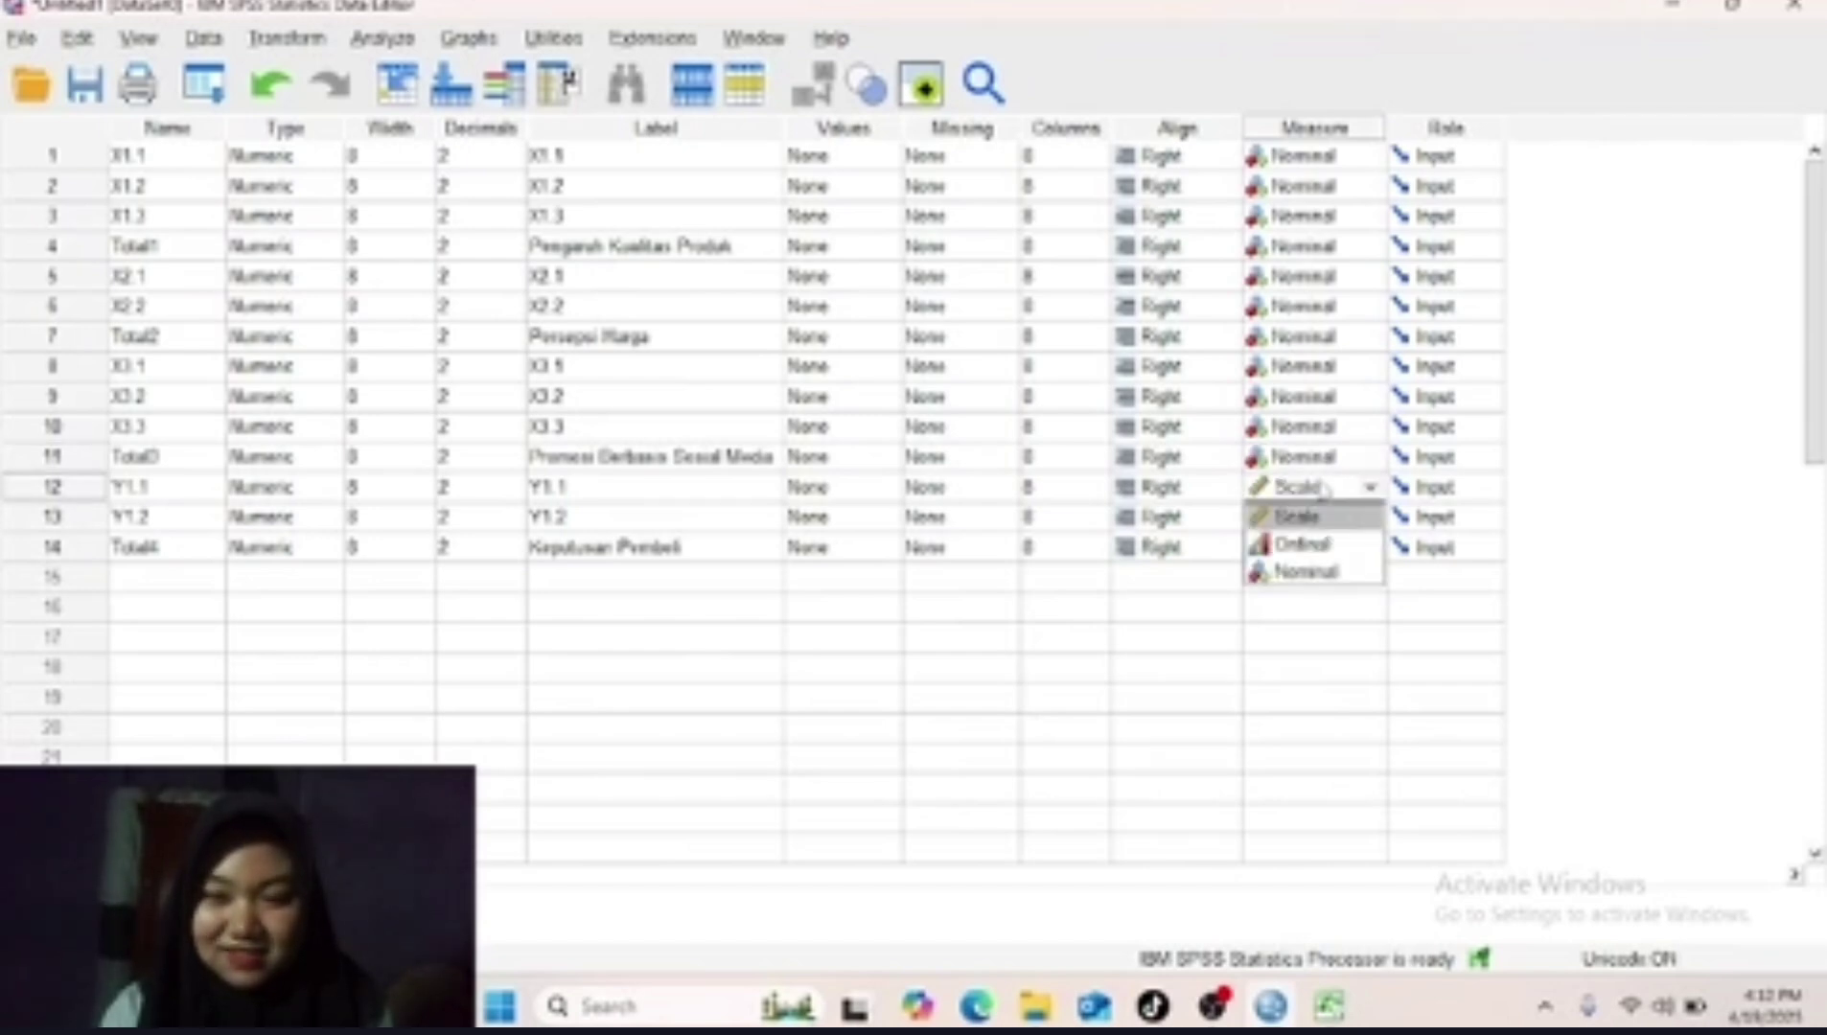
click(1317, 579)
click(1316, 517)
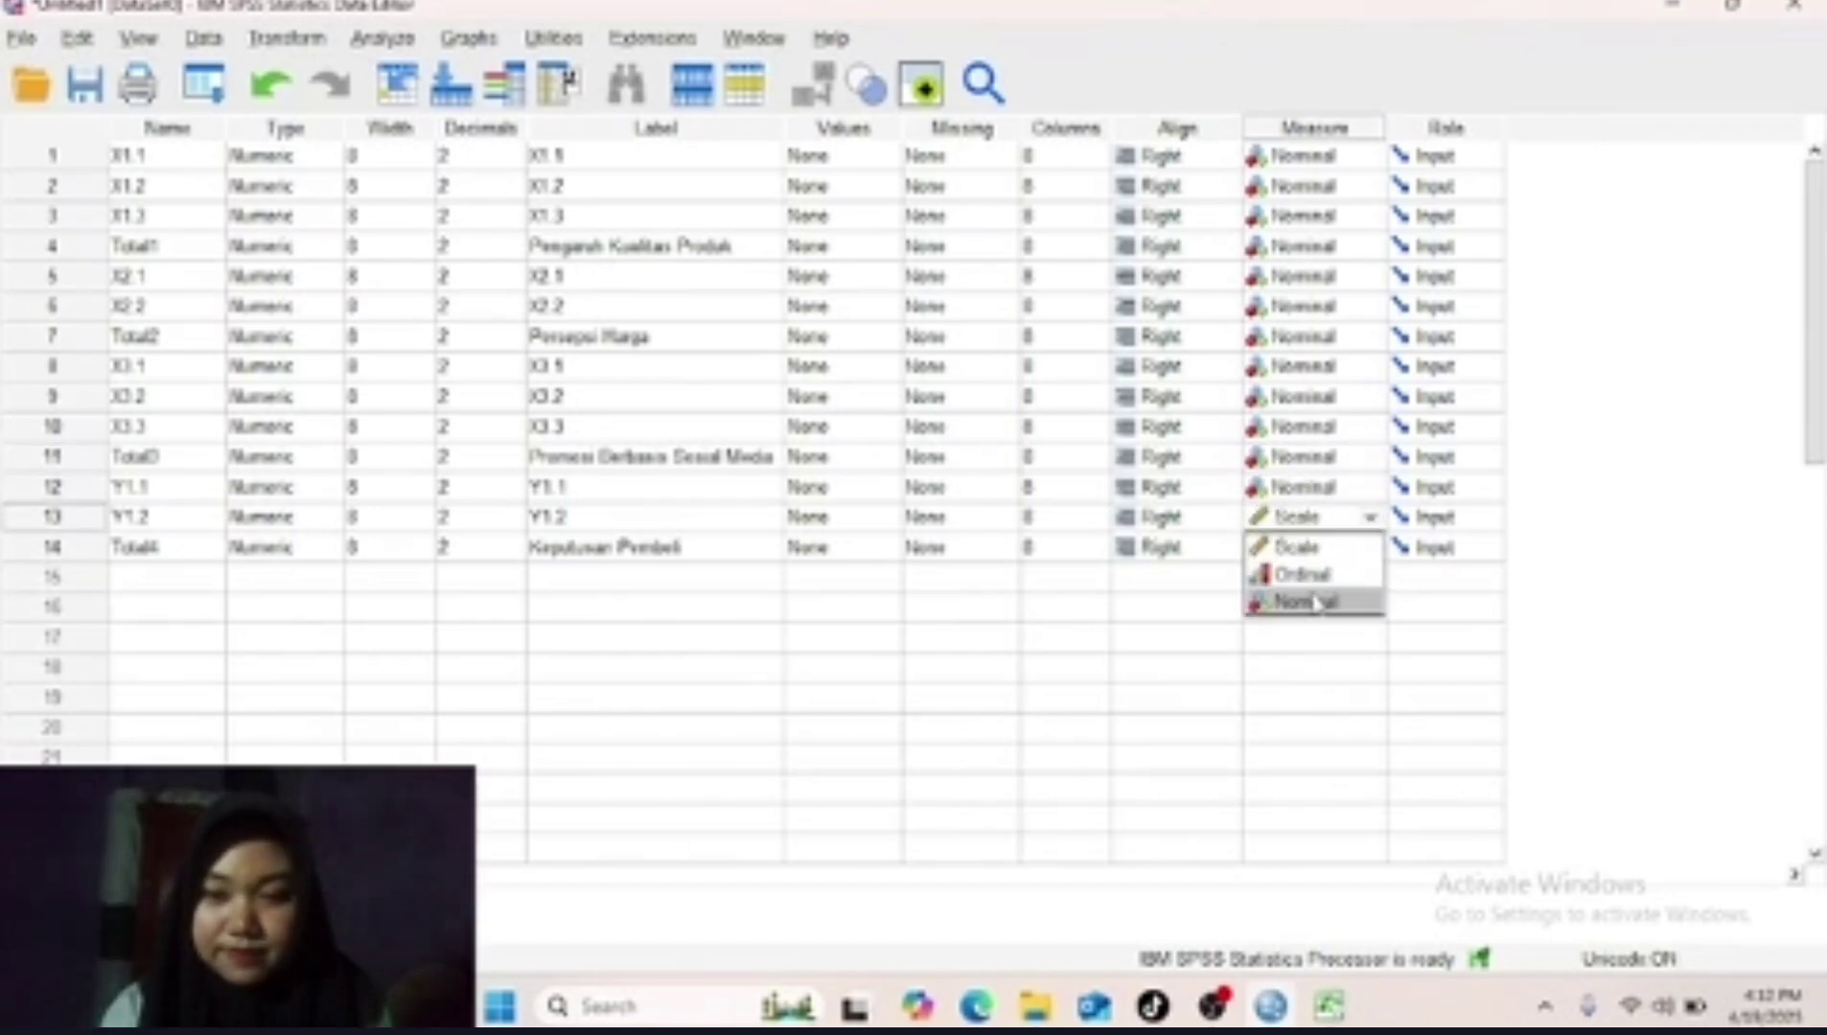
click(1317, 602)
click(1314, 551)
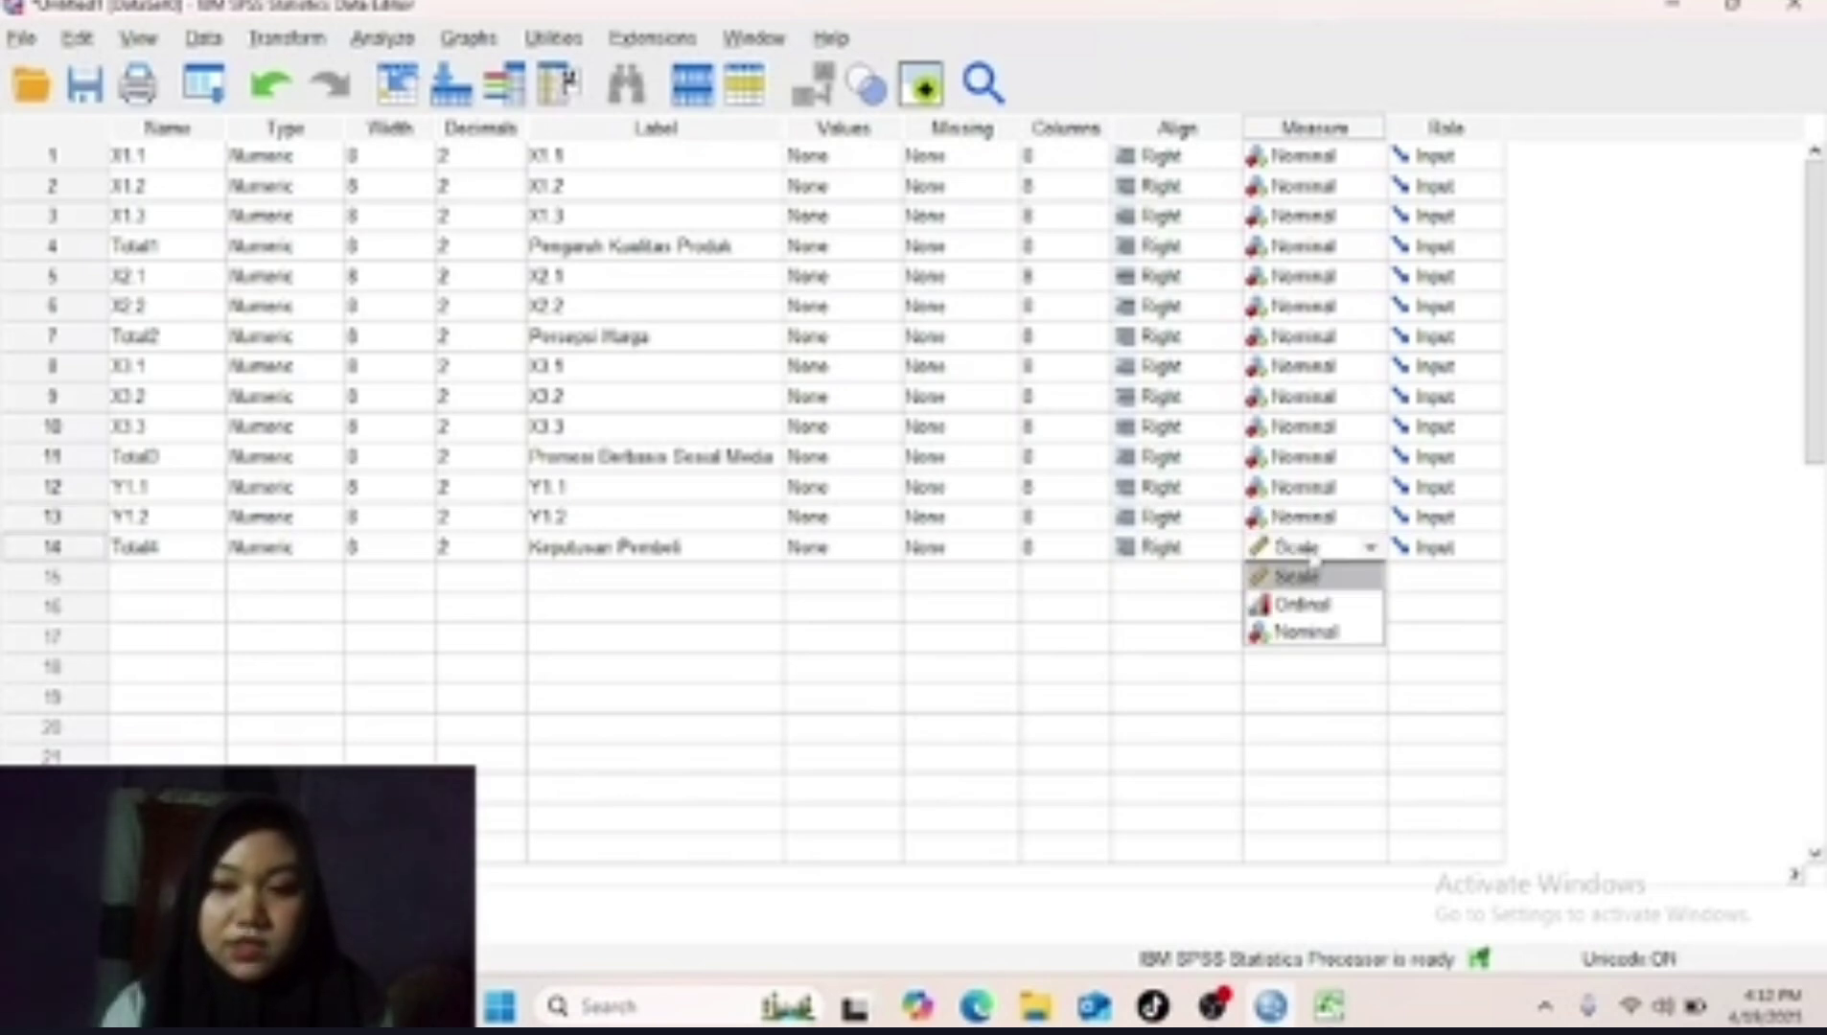
click(1313, 635)
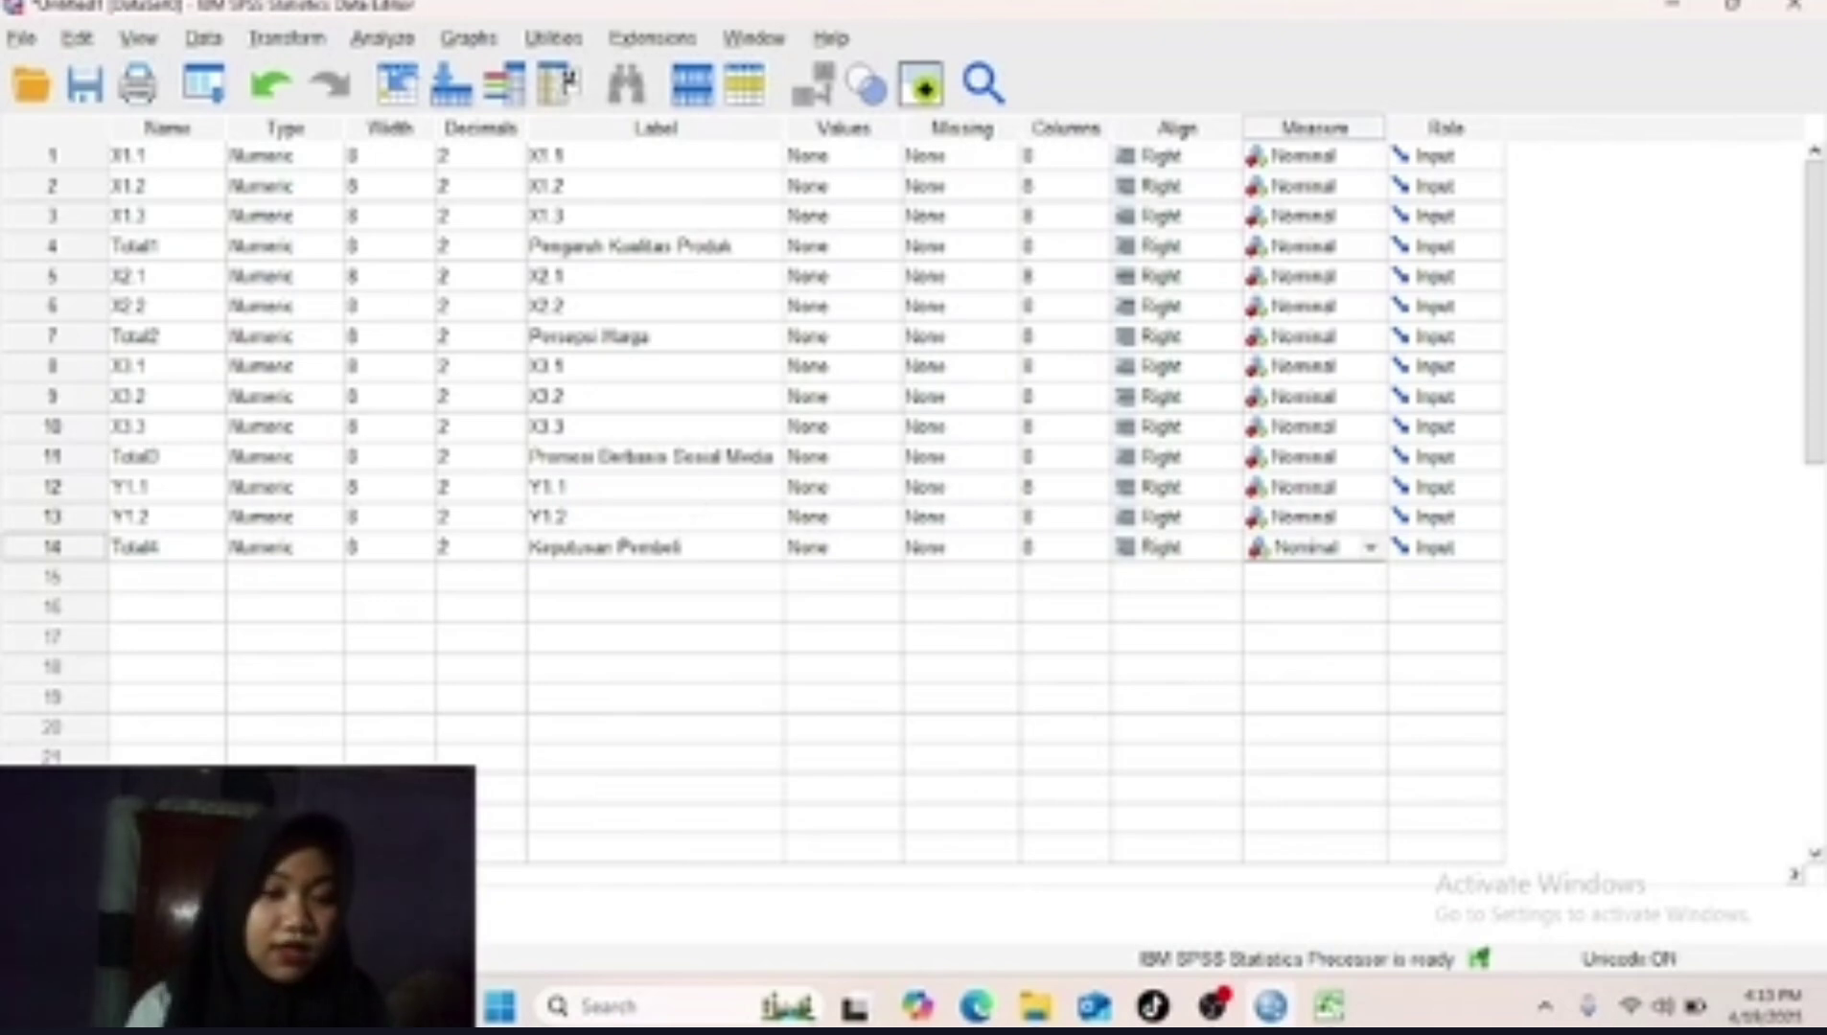
Show the data values and run a two-tailed Pearson bivariate correlation on all variables from X1.1 to Total4.
key(ctrl+t)
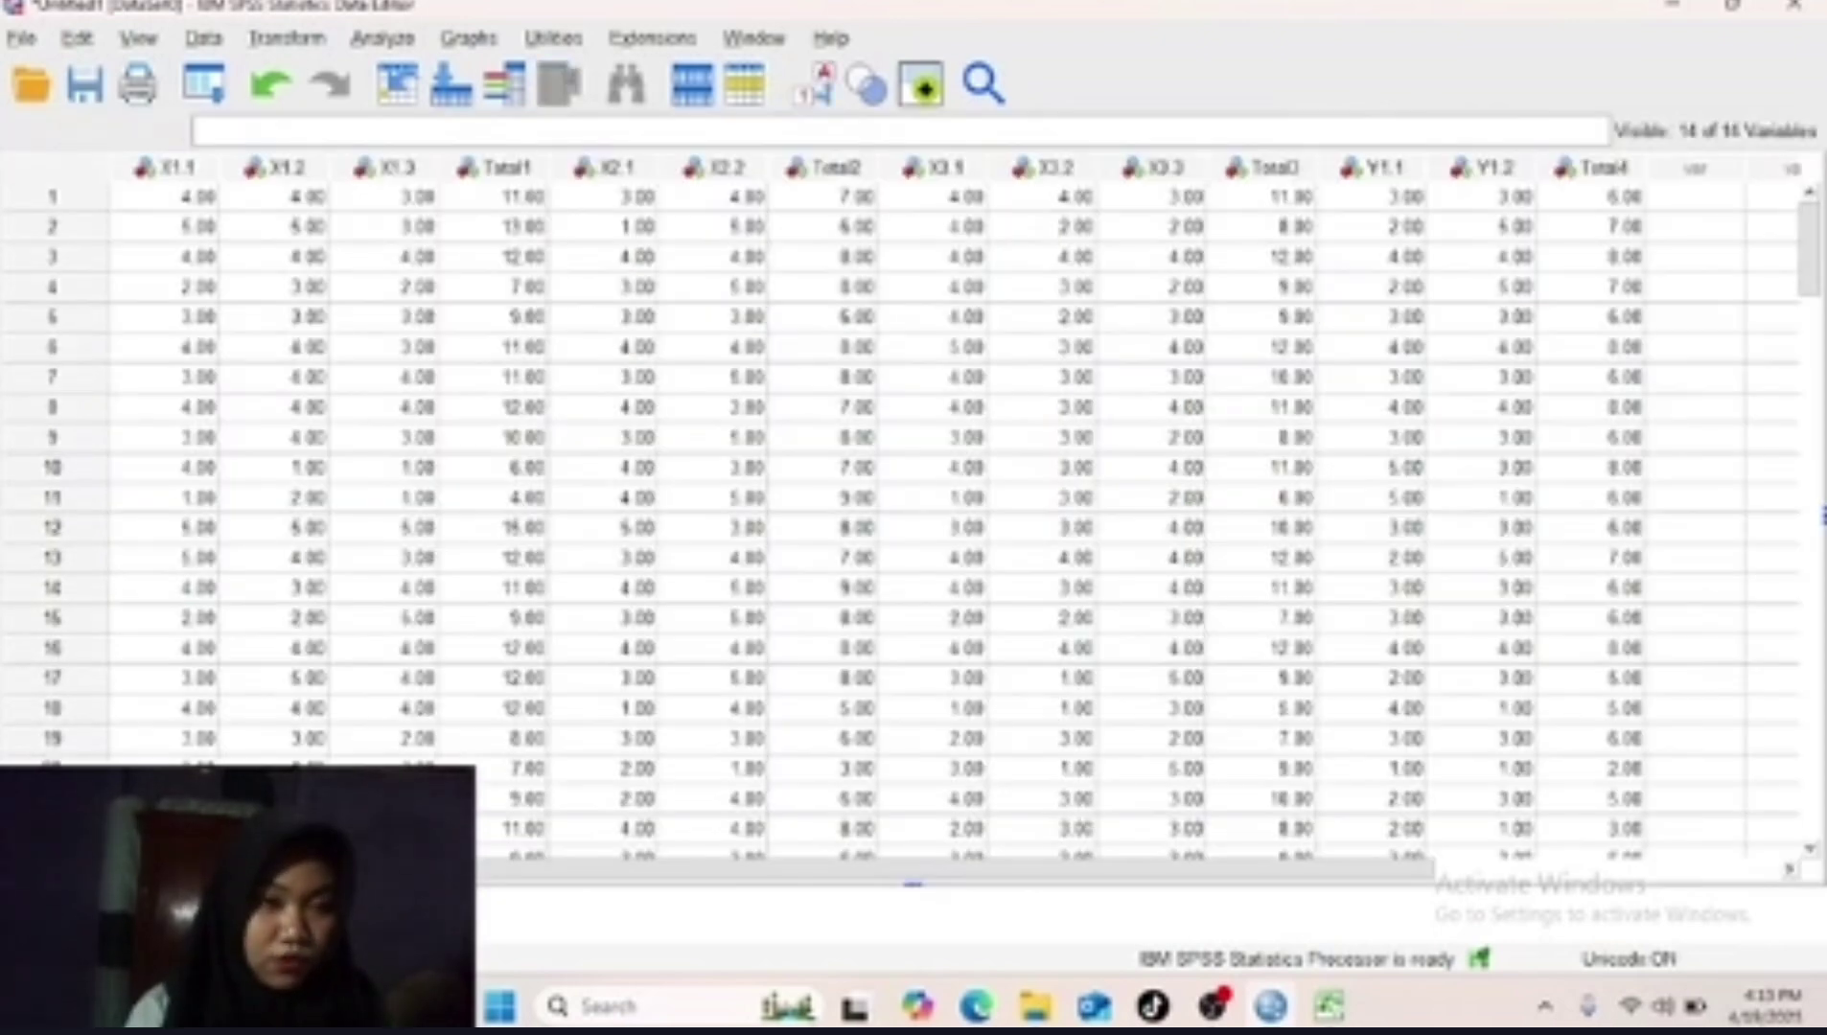
click(382, 38)
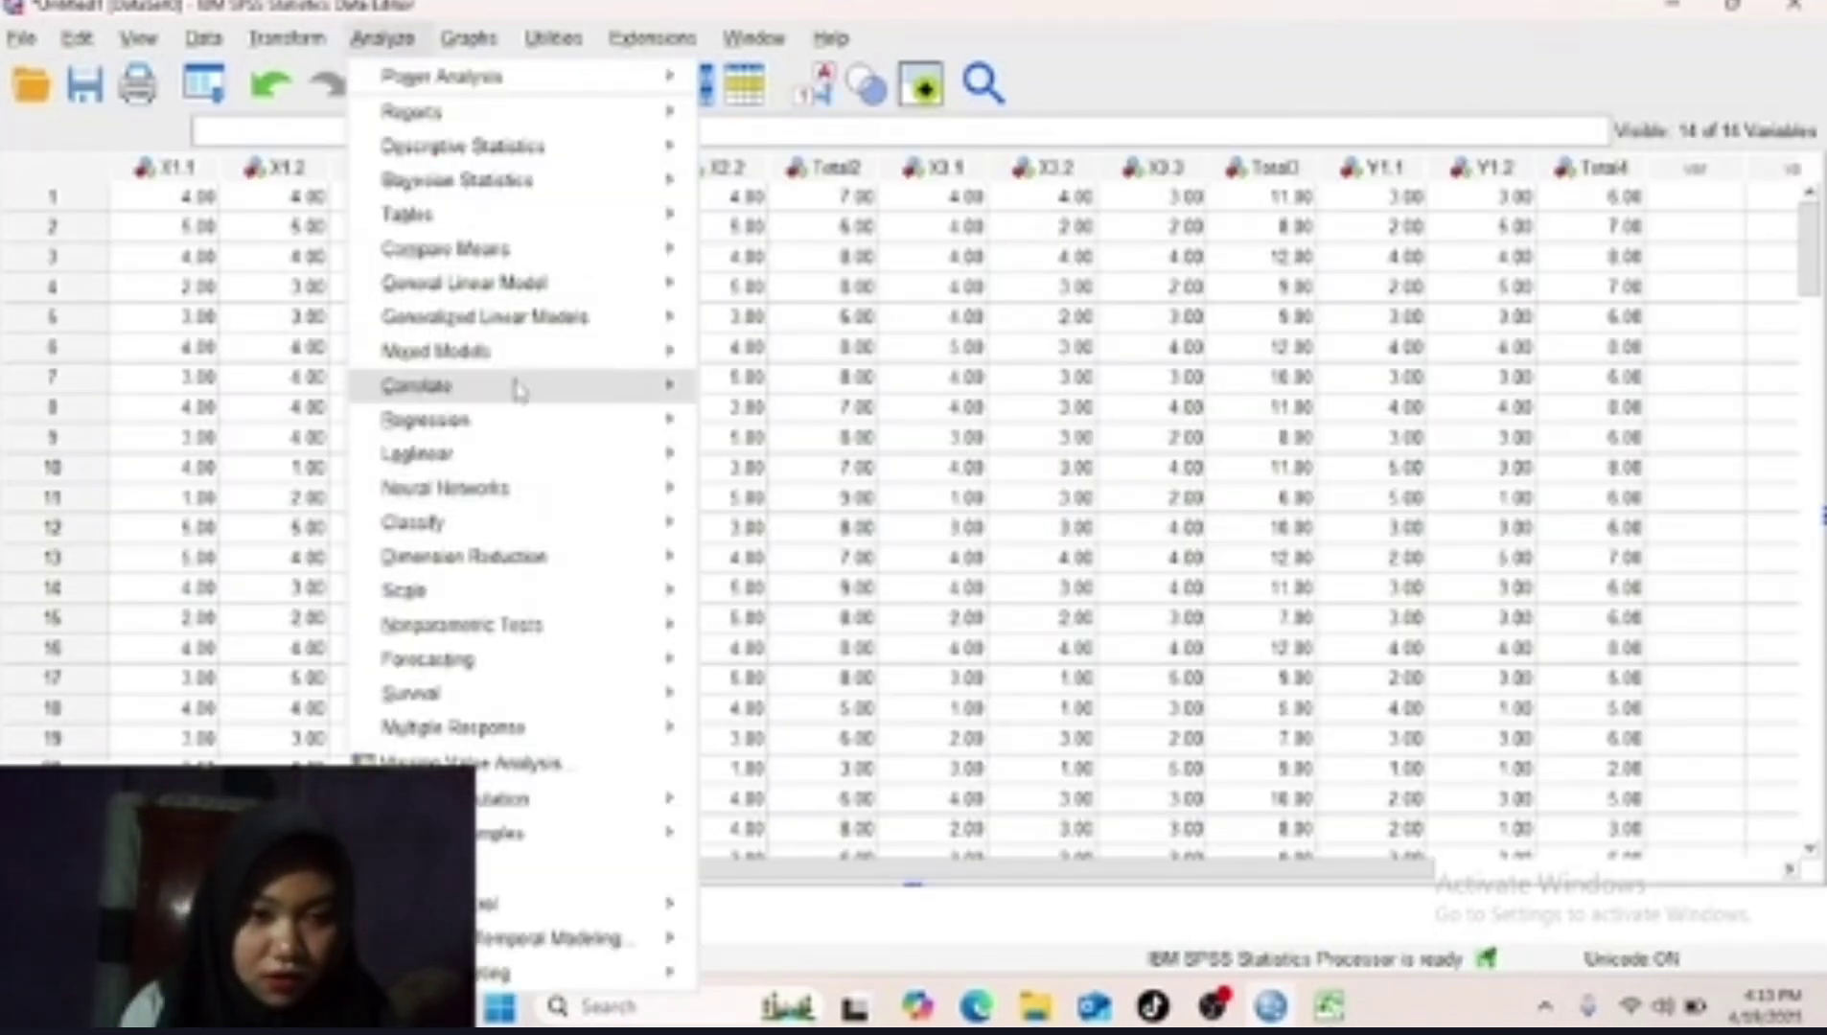
mouse_move(516, 387)
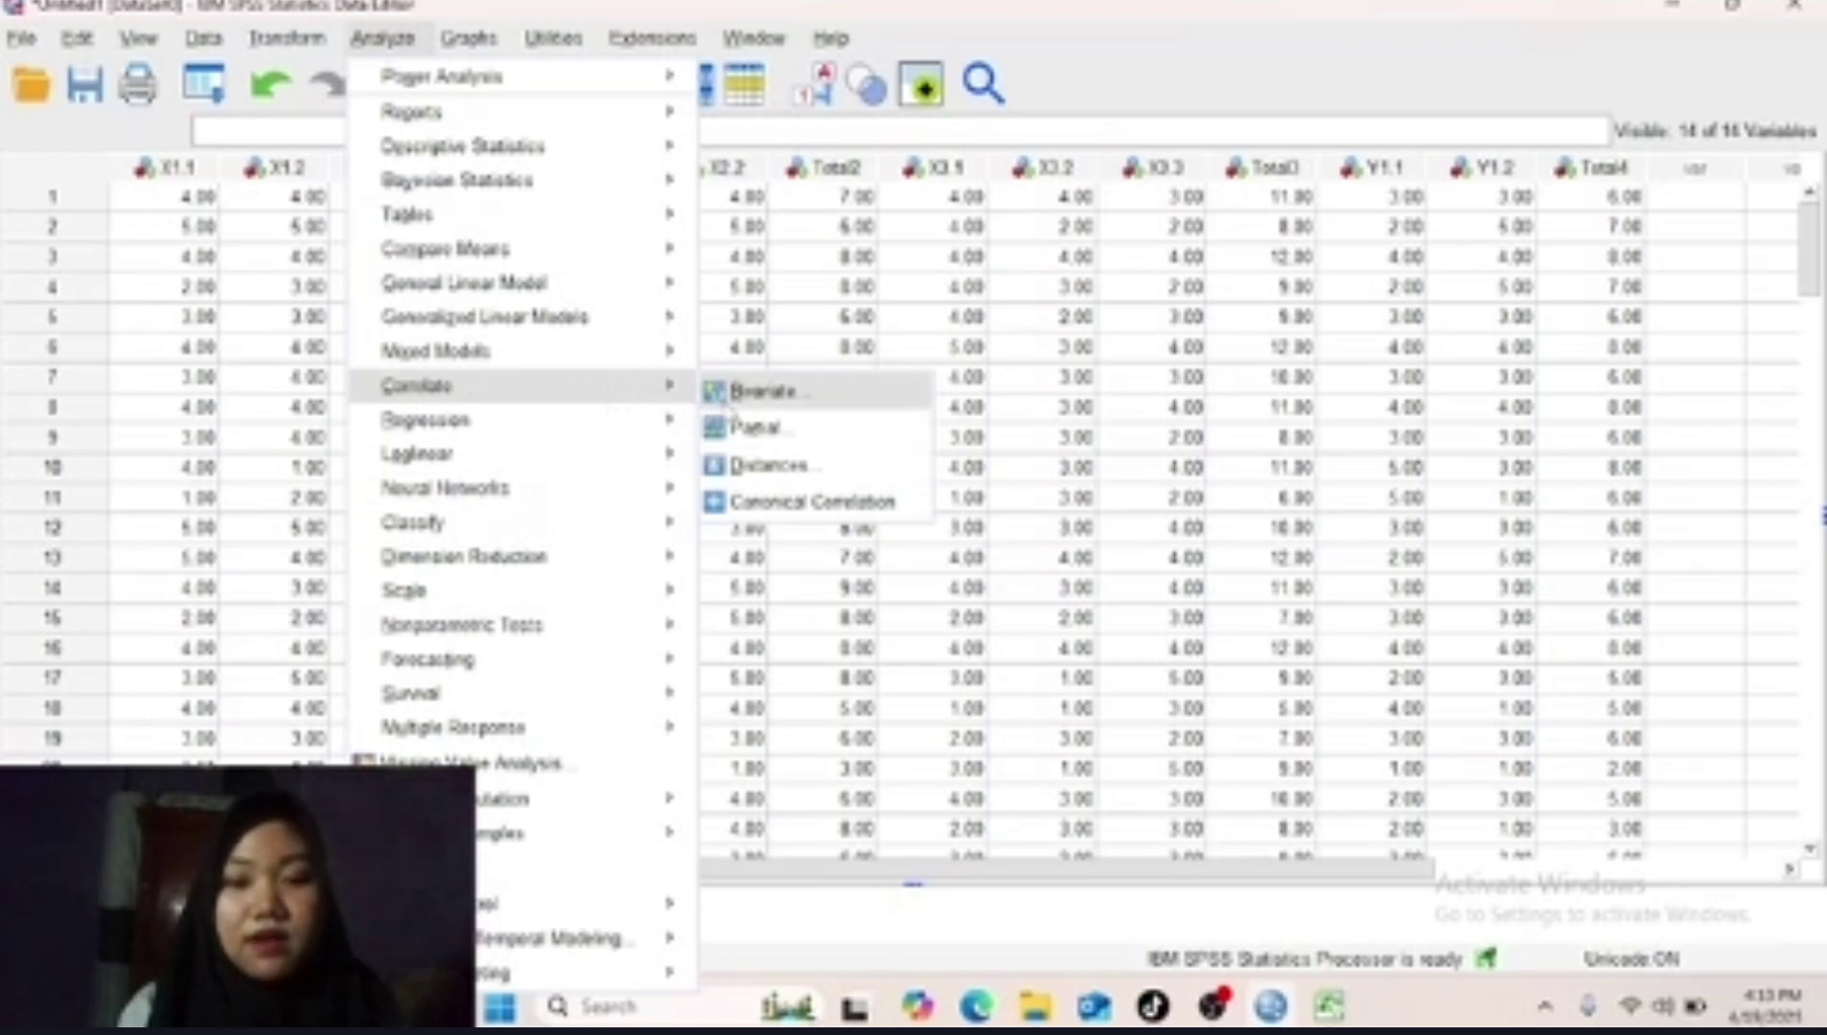
click(760, 391)
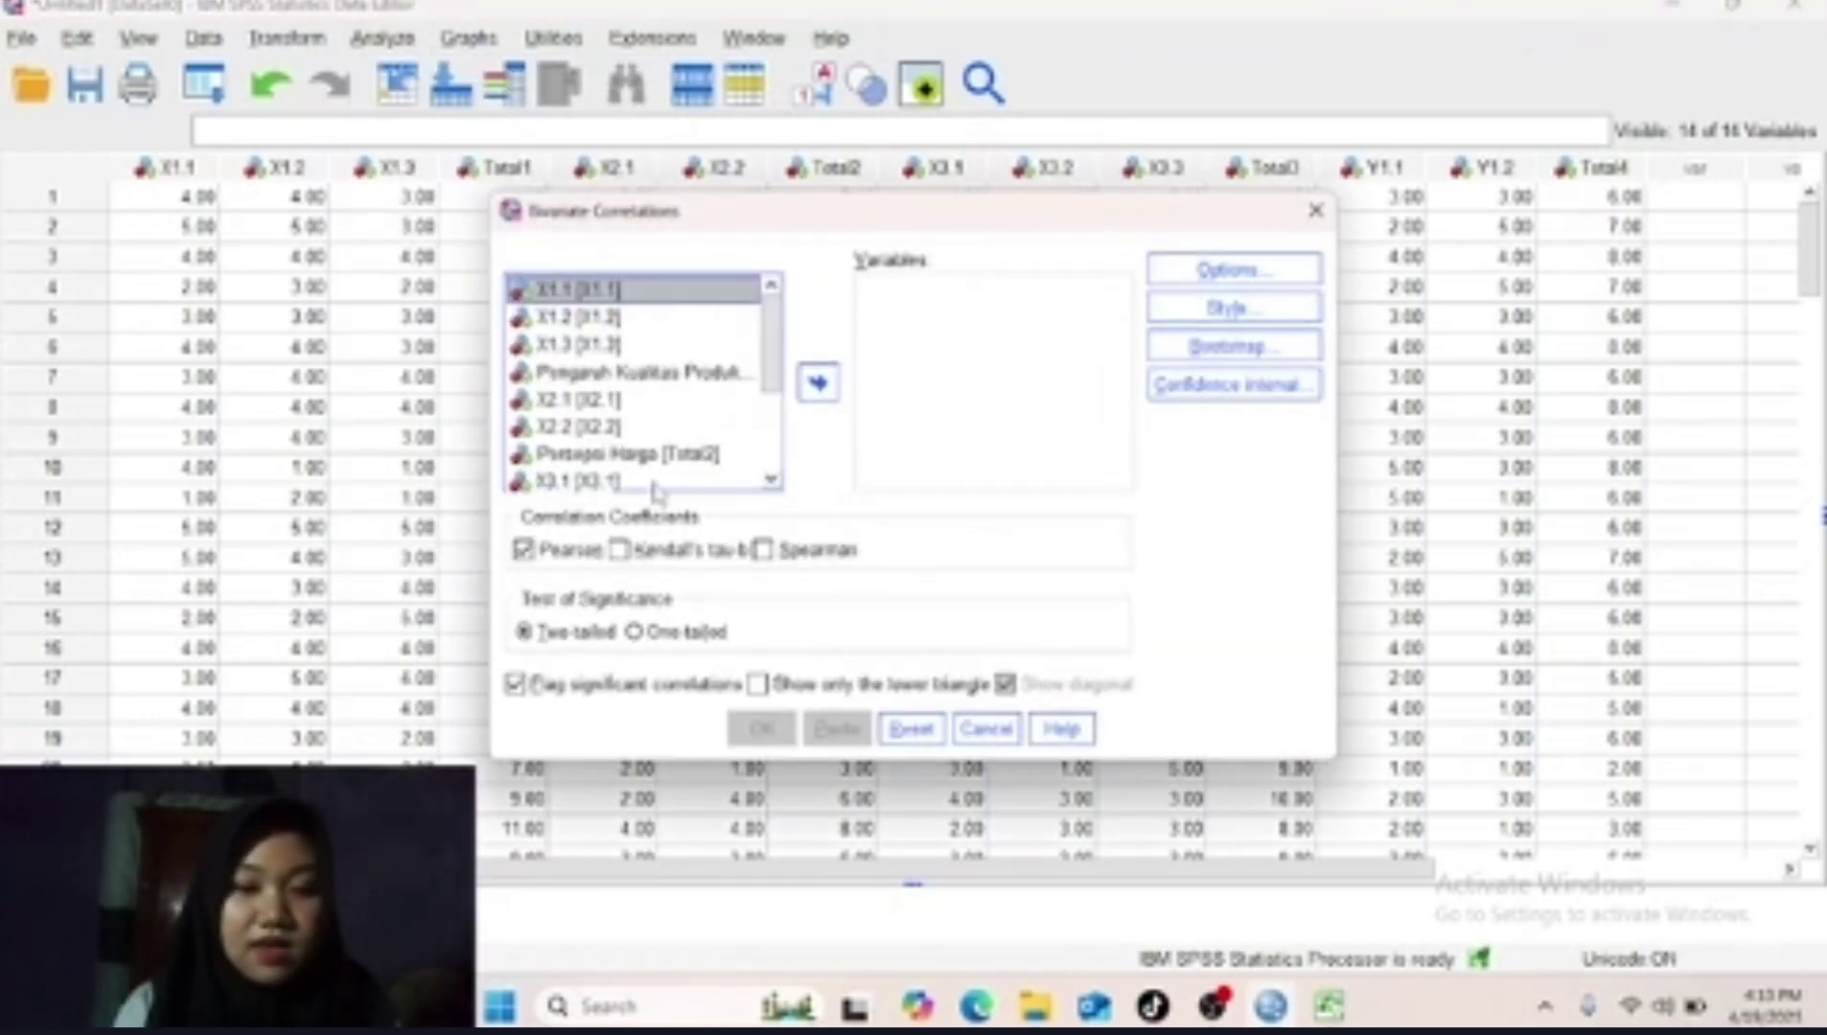
key(ctrl+a)
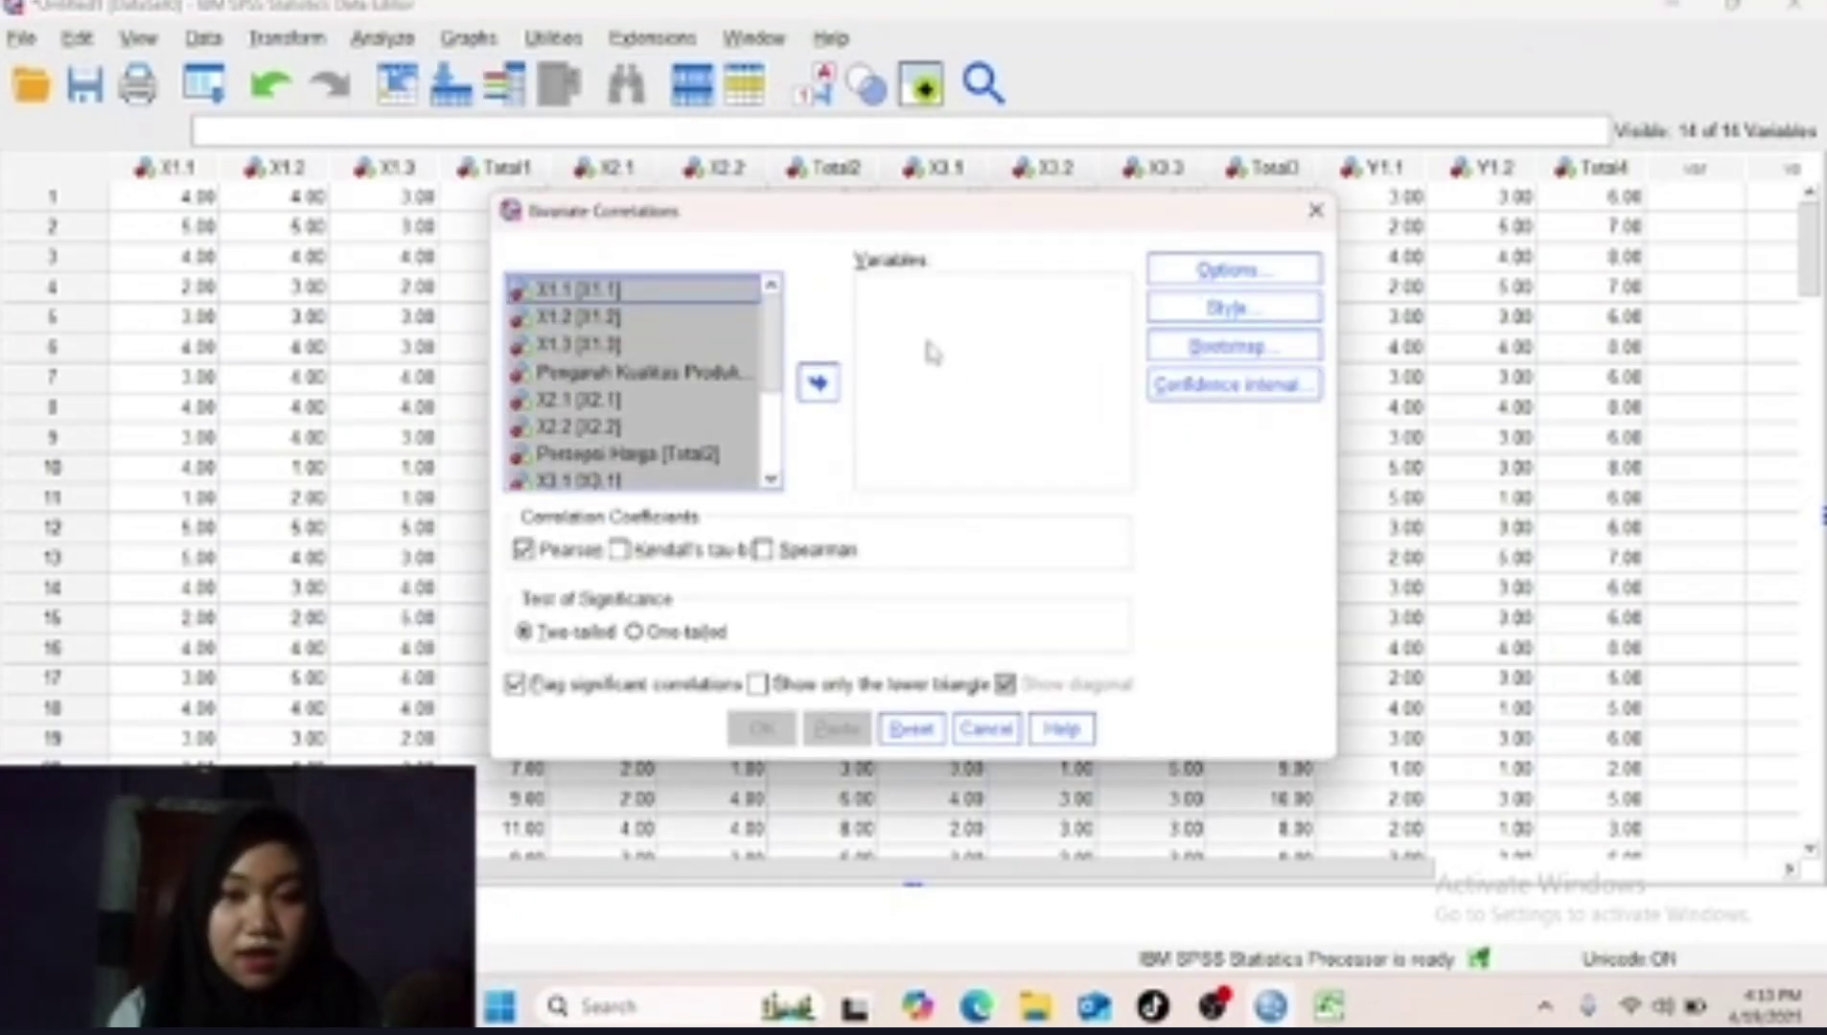
click(819, 383)
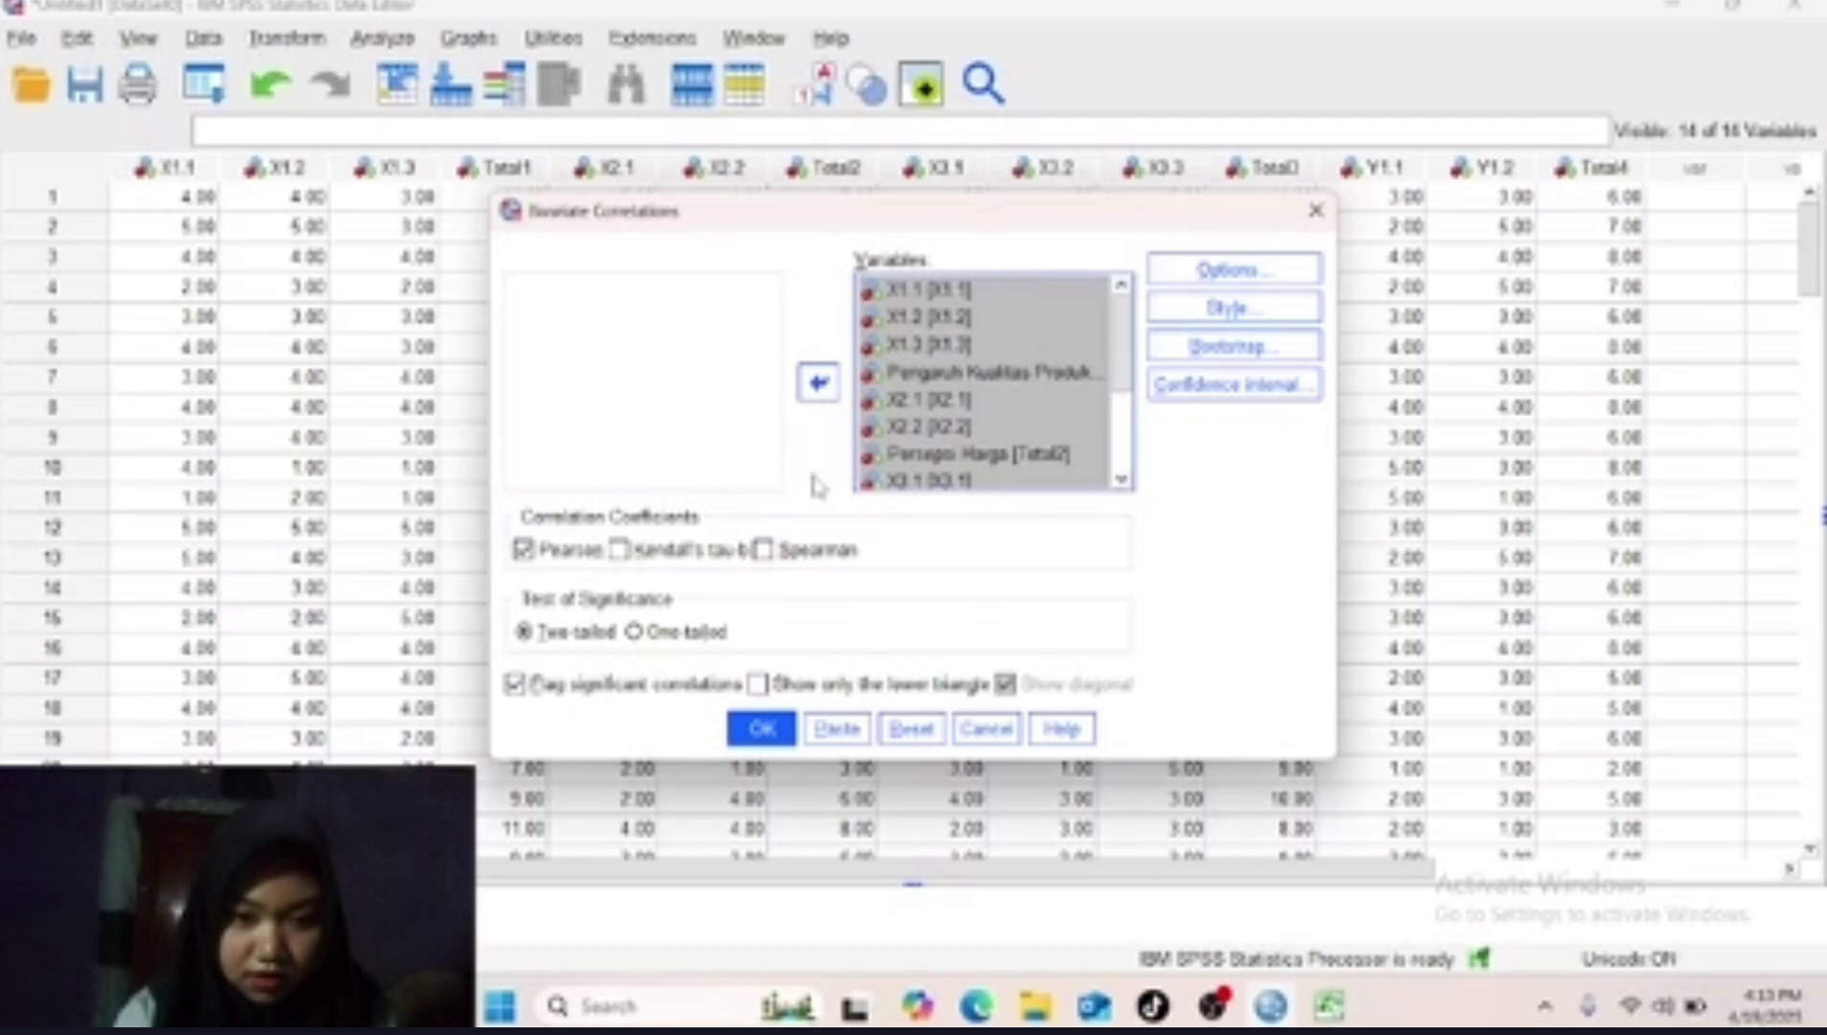
click(759, 729)
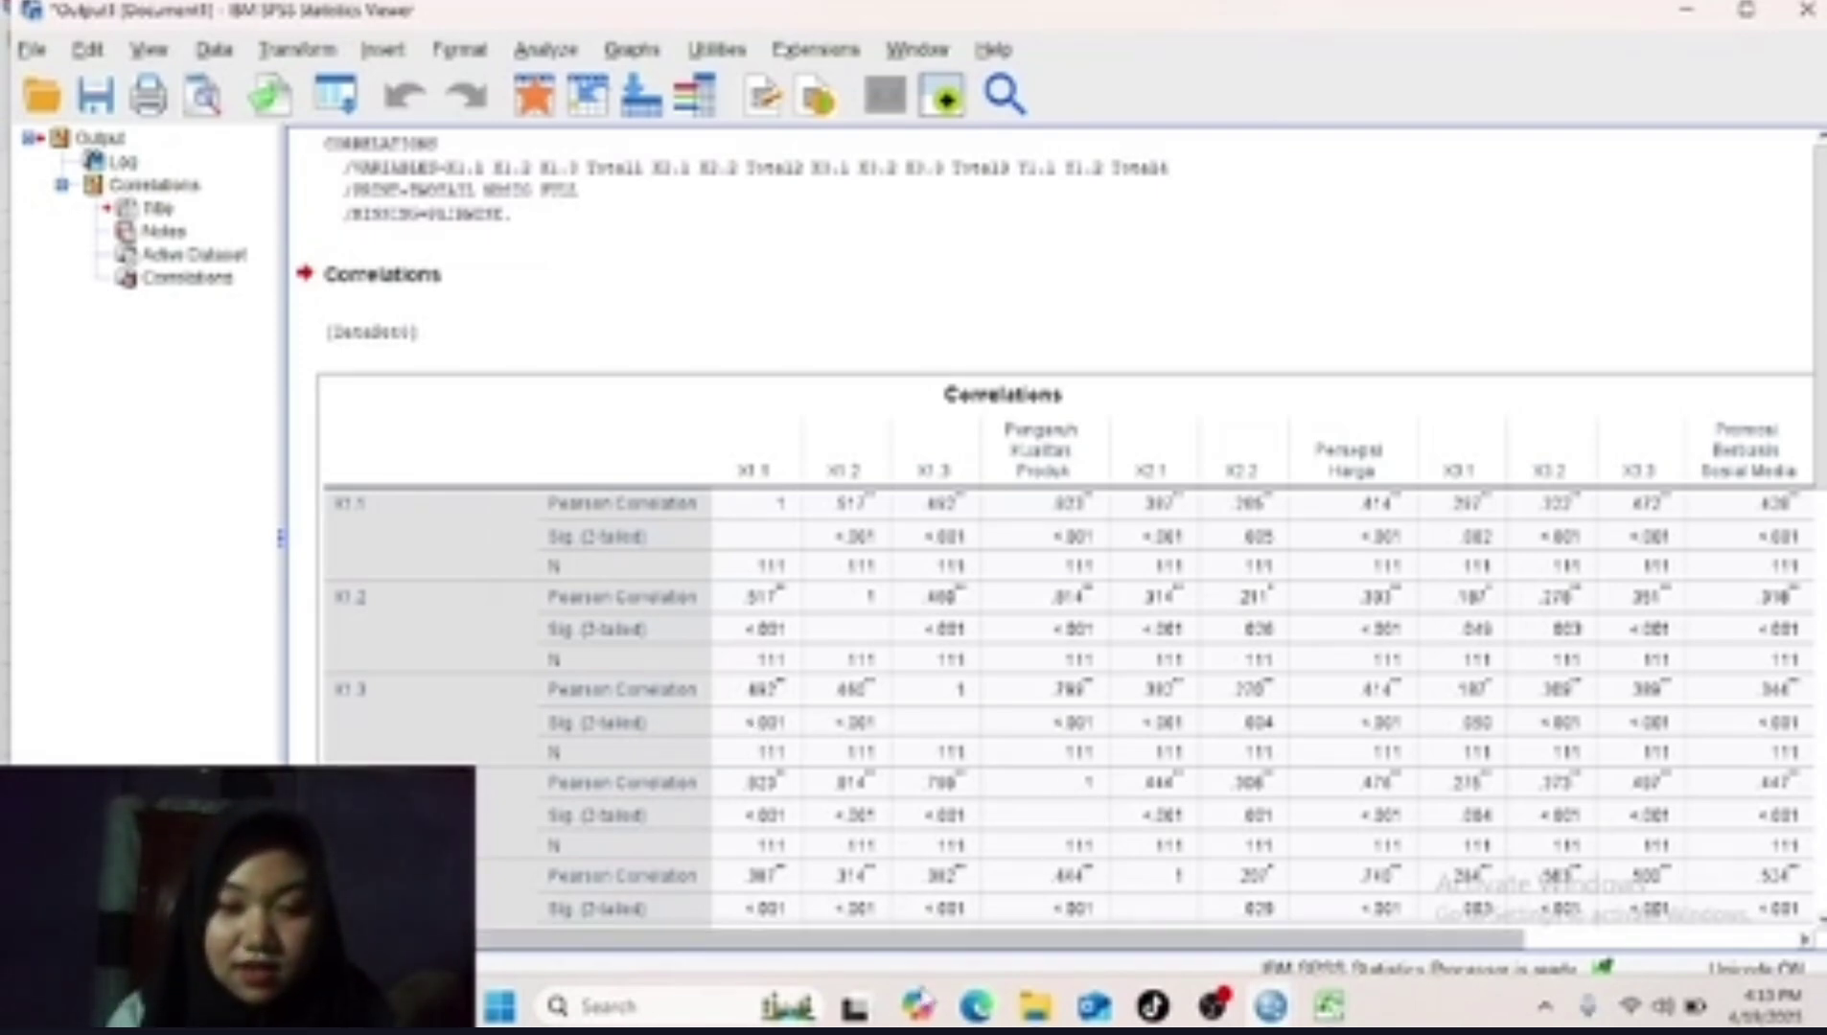
Examine the Pearson correlations and significance values of the items and totals in the Correlations output table.
drag(939, 954, 1013, 952)
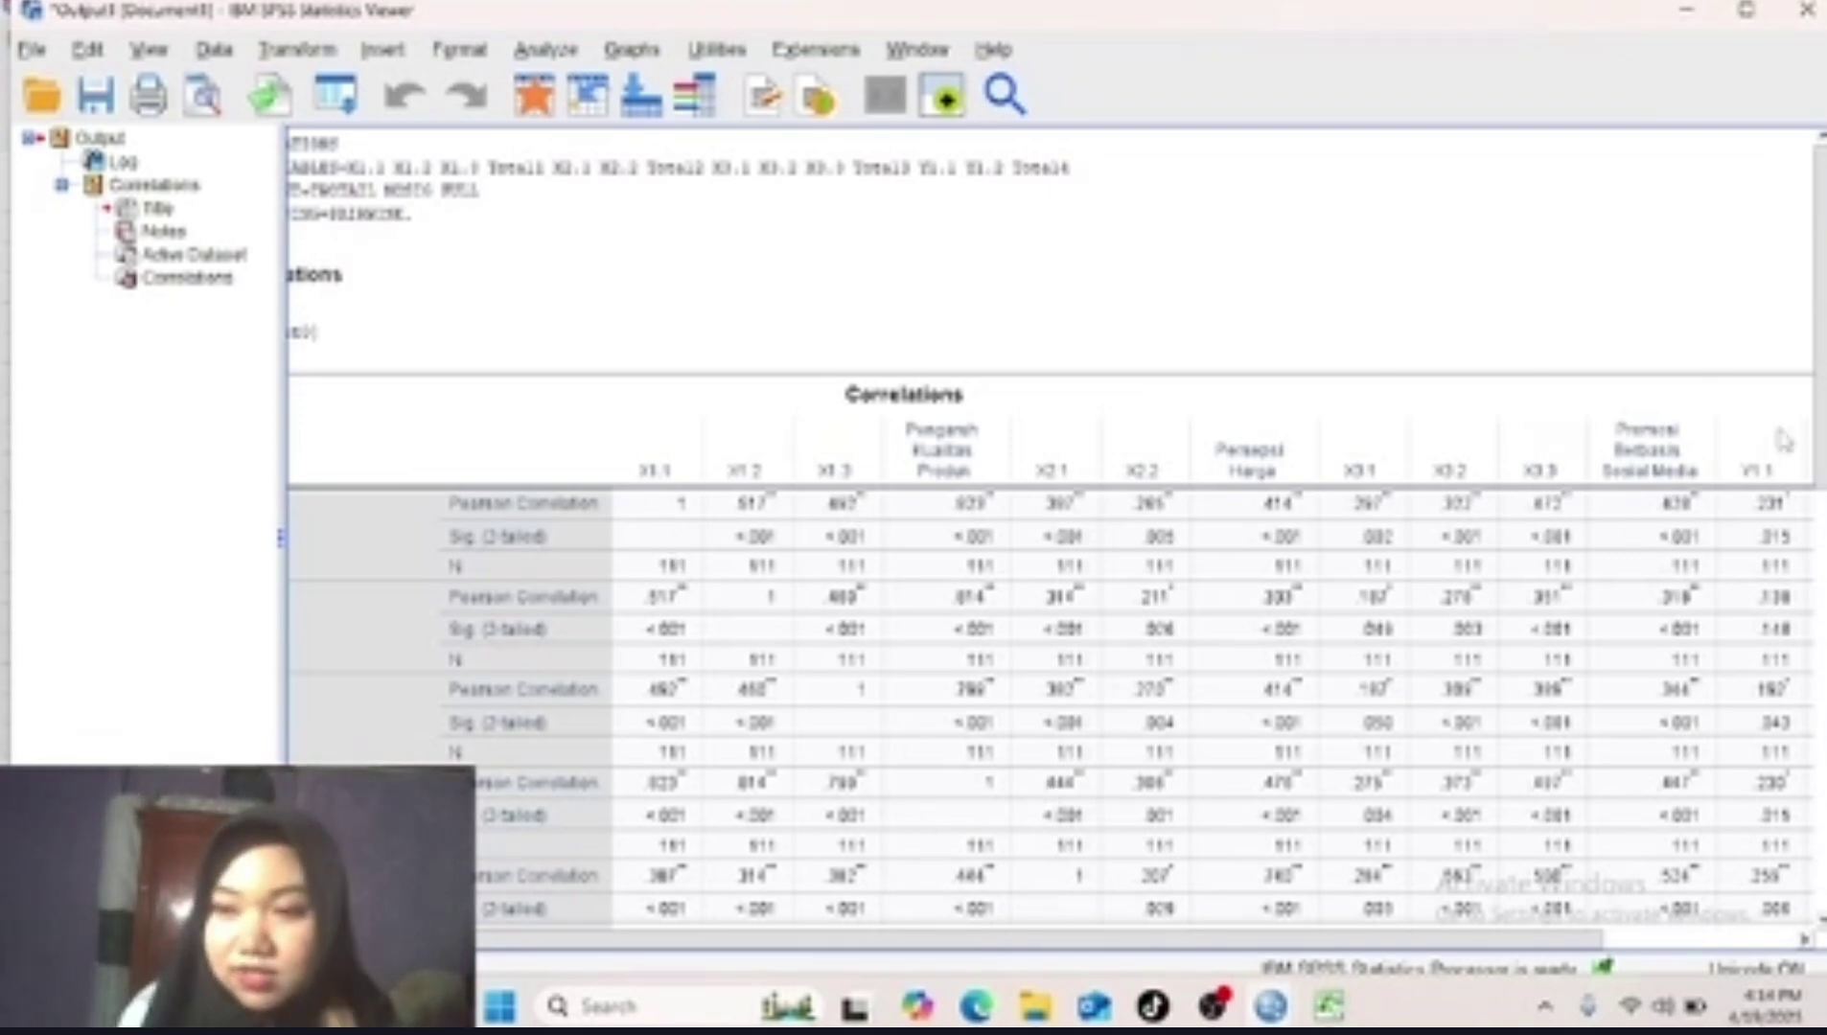
scroll(1782, 441, down, 2)
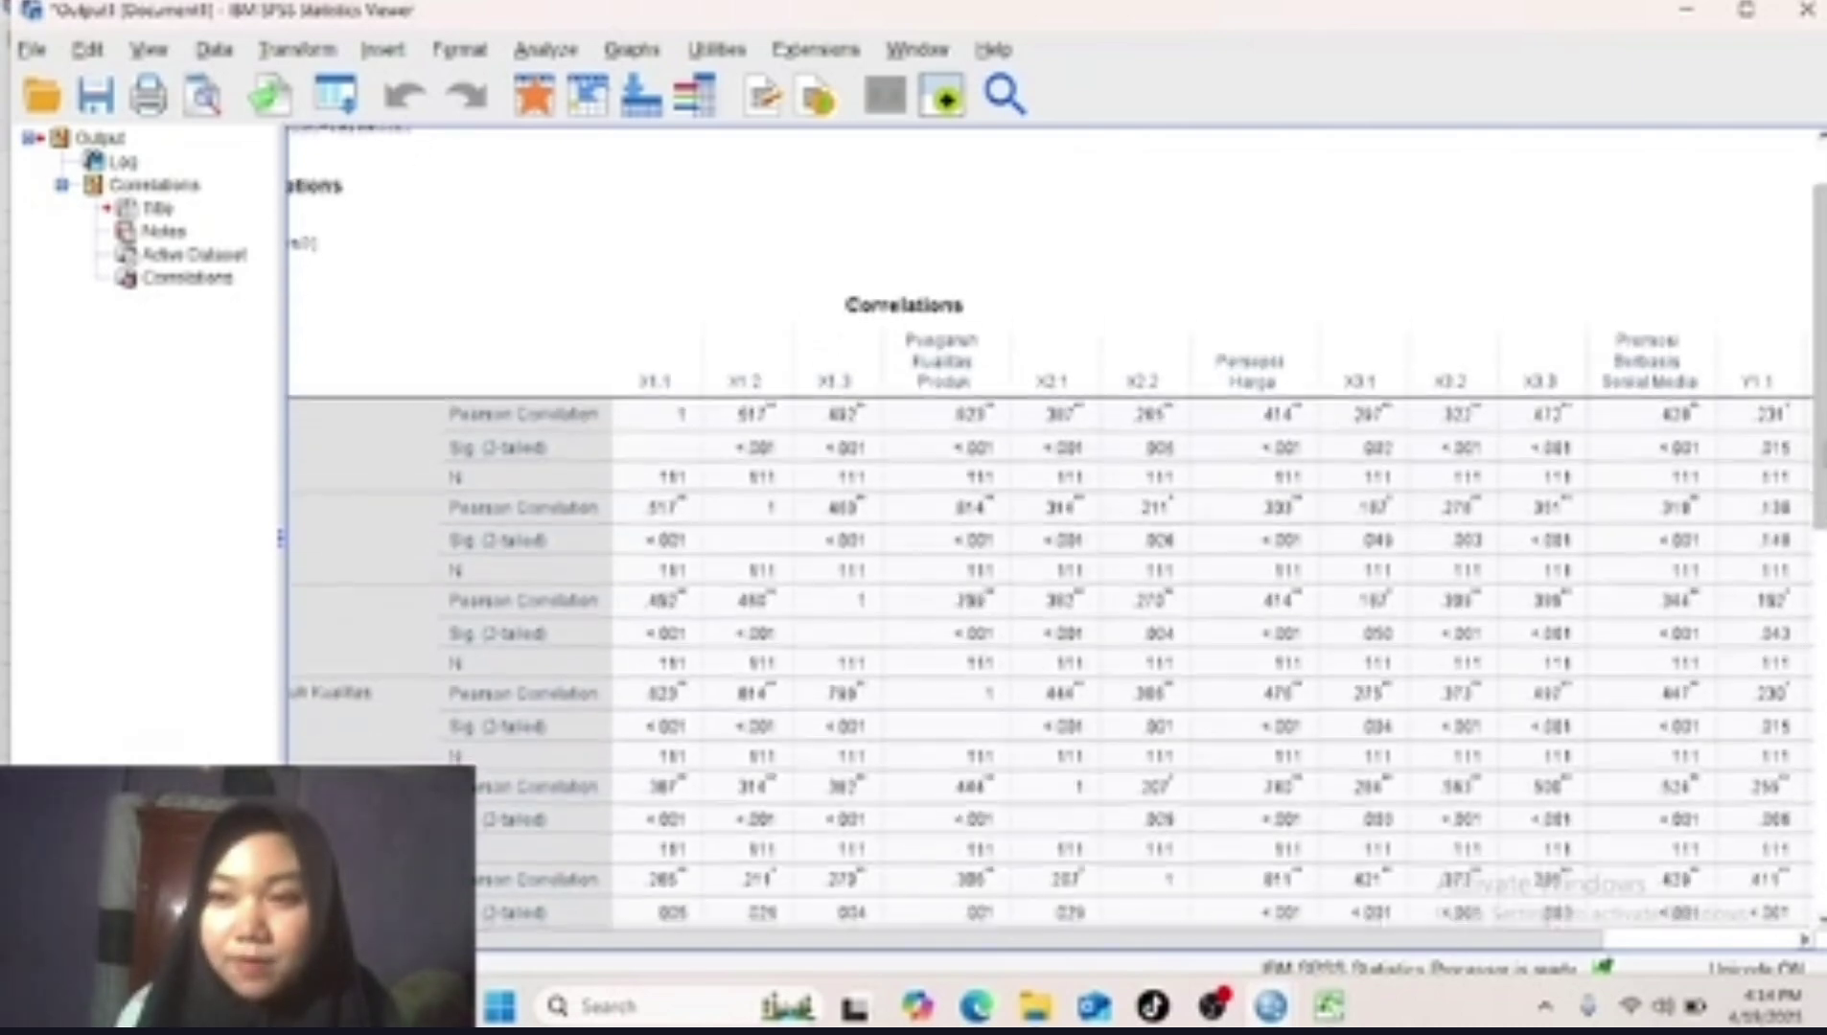
scroll(1054, 527, down, 5)
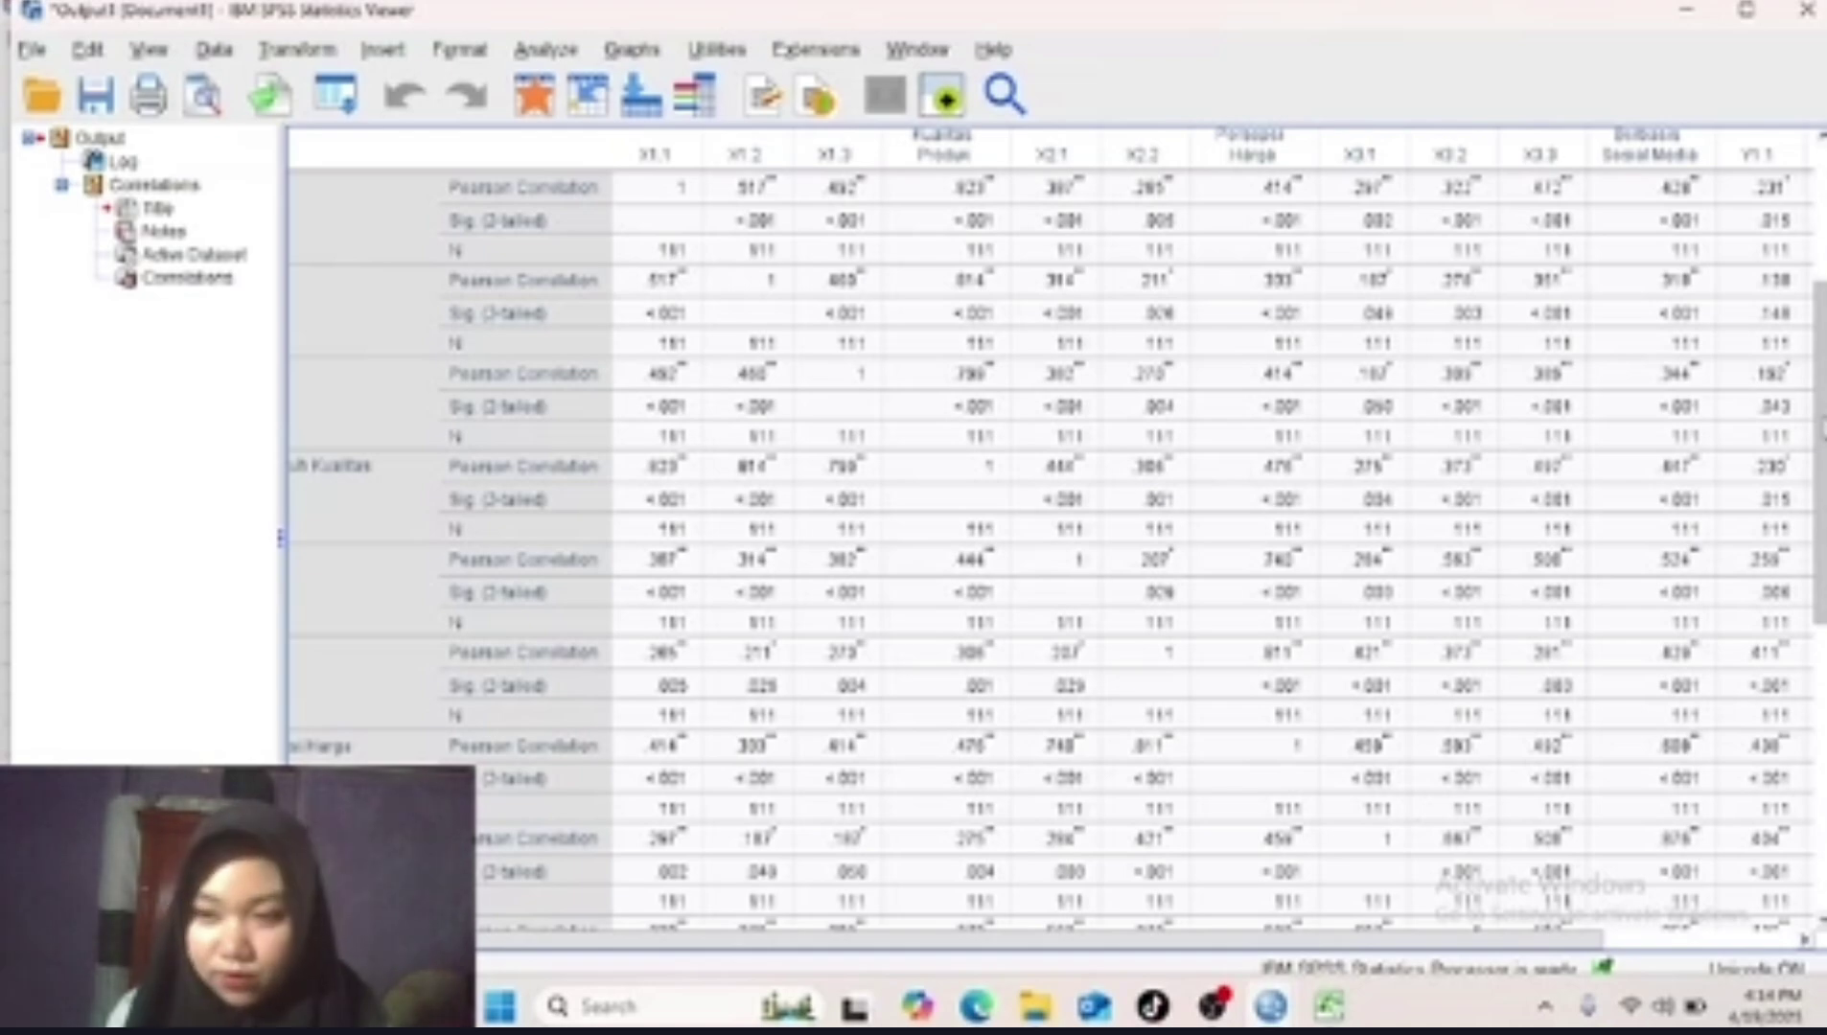
scroll(1054, 527, down, 8)
scroll(1054, 527, up, 10)
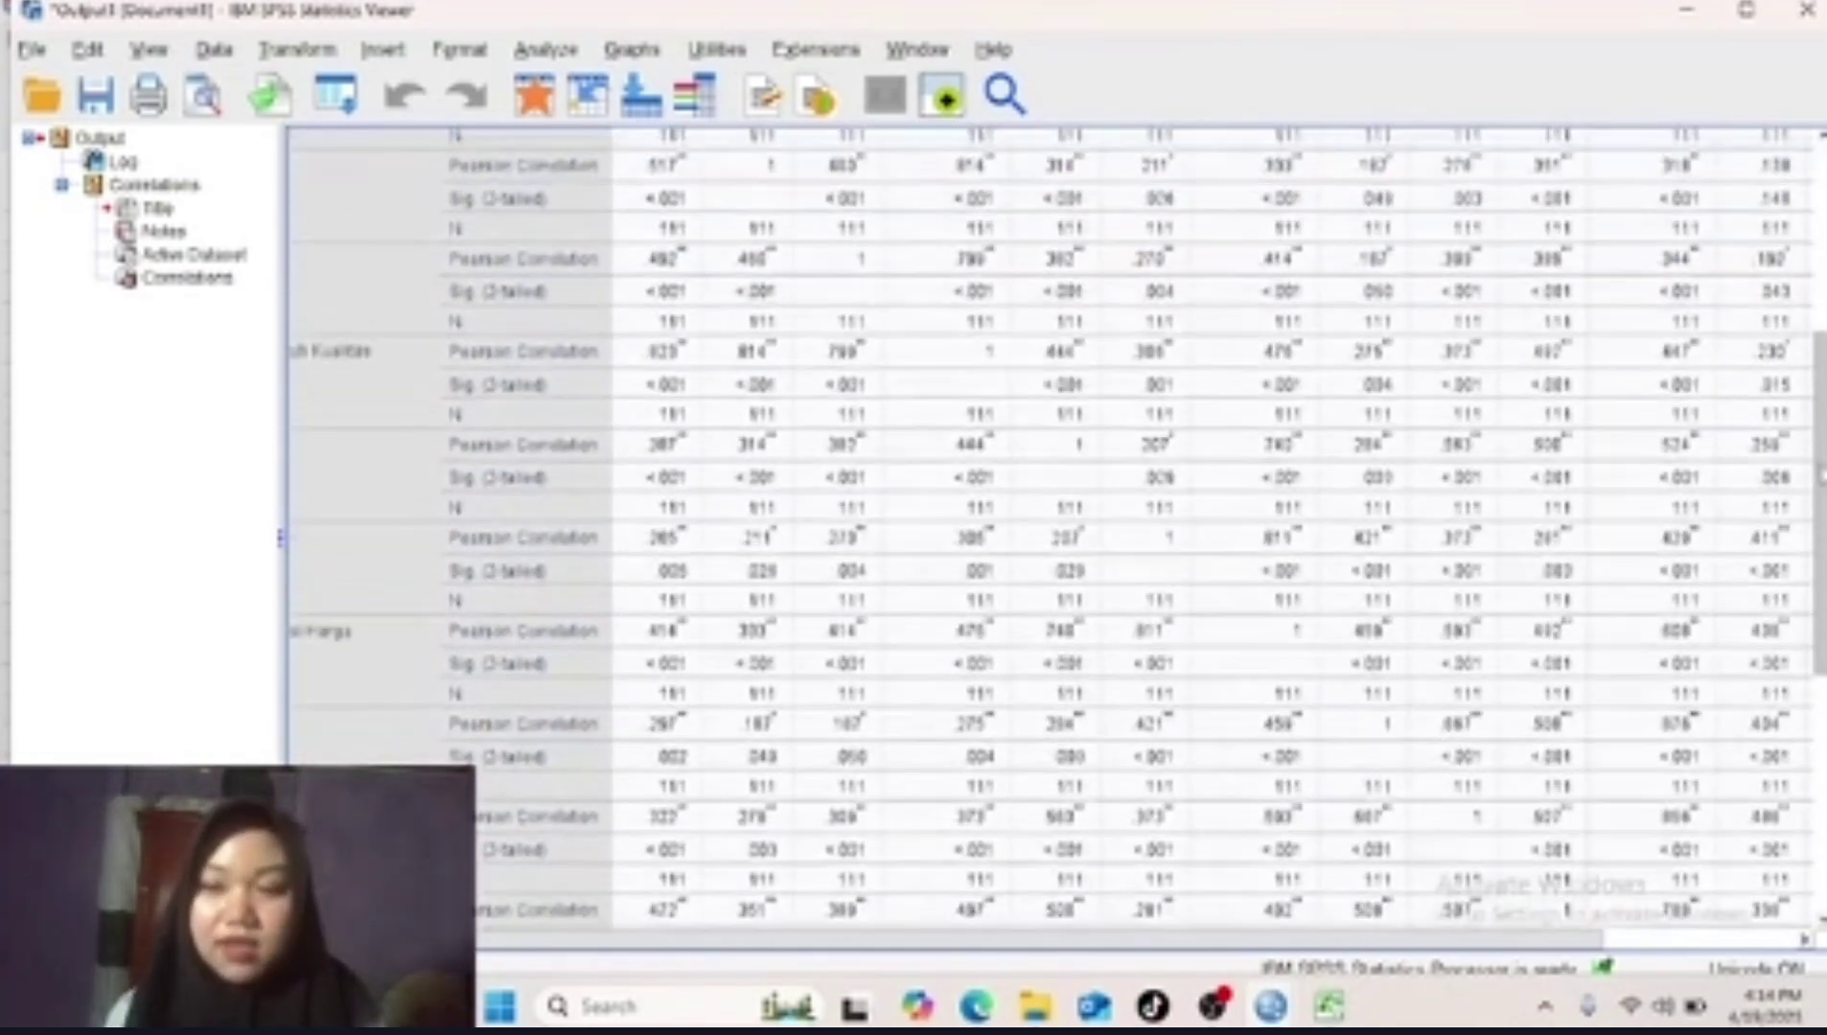
click(1802, 350)
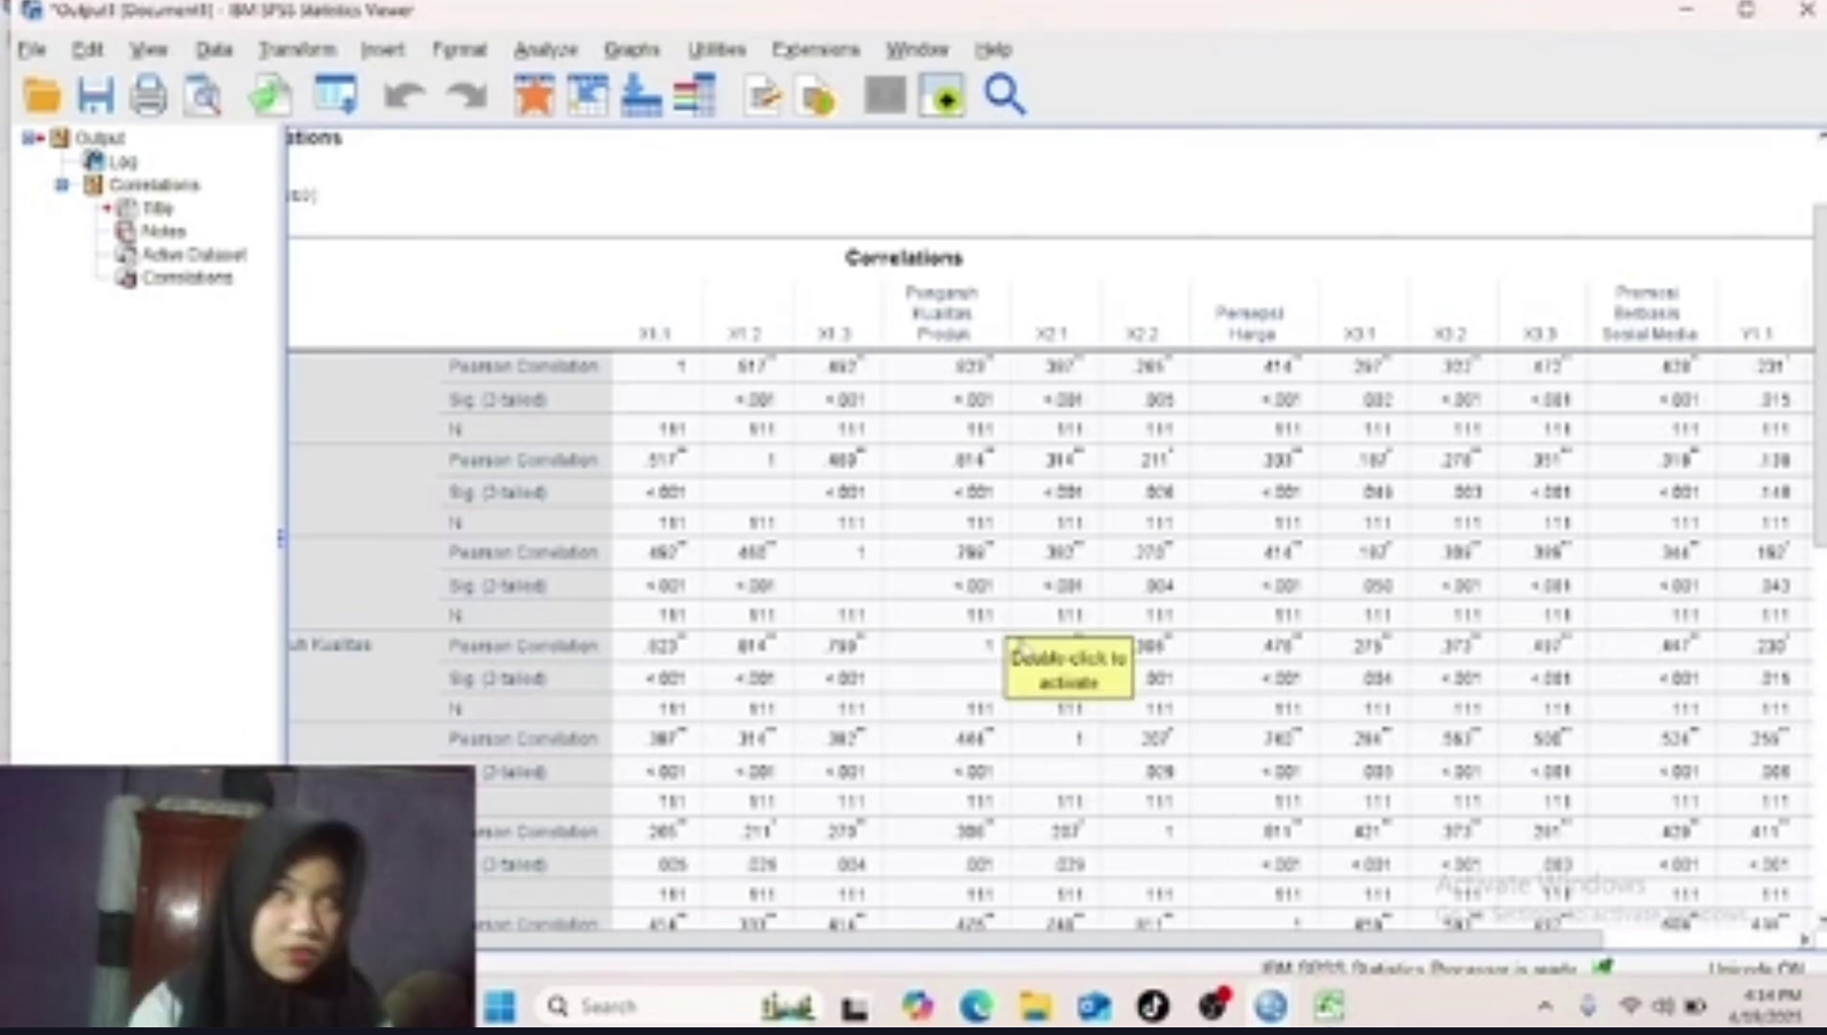
Return to the data editor, start a scale Reliability Analysis, and add X1.1, X1.2 and X1.3 as items.
mouse_move(1272, 1006)
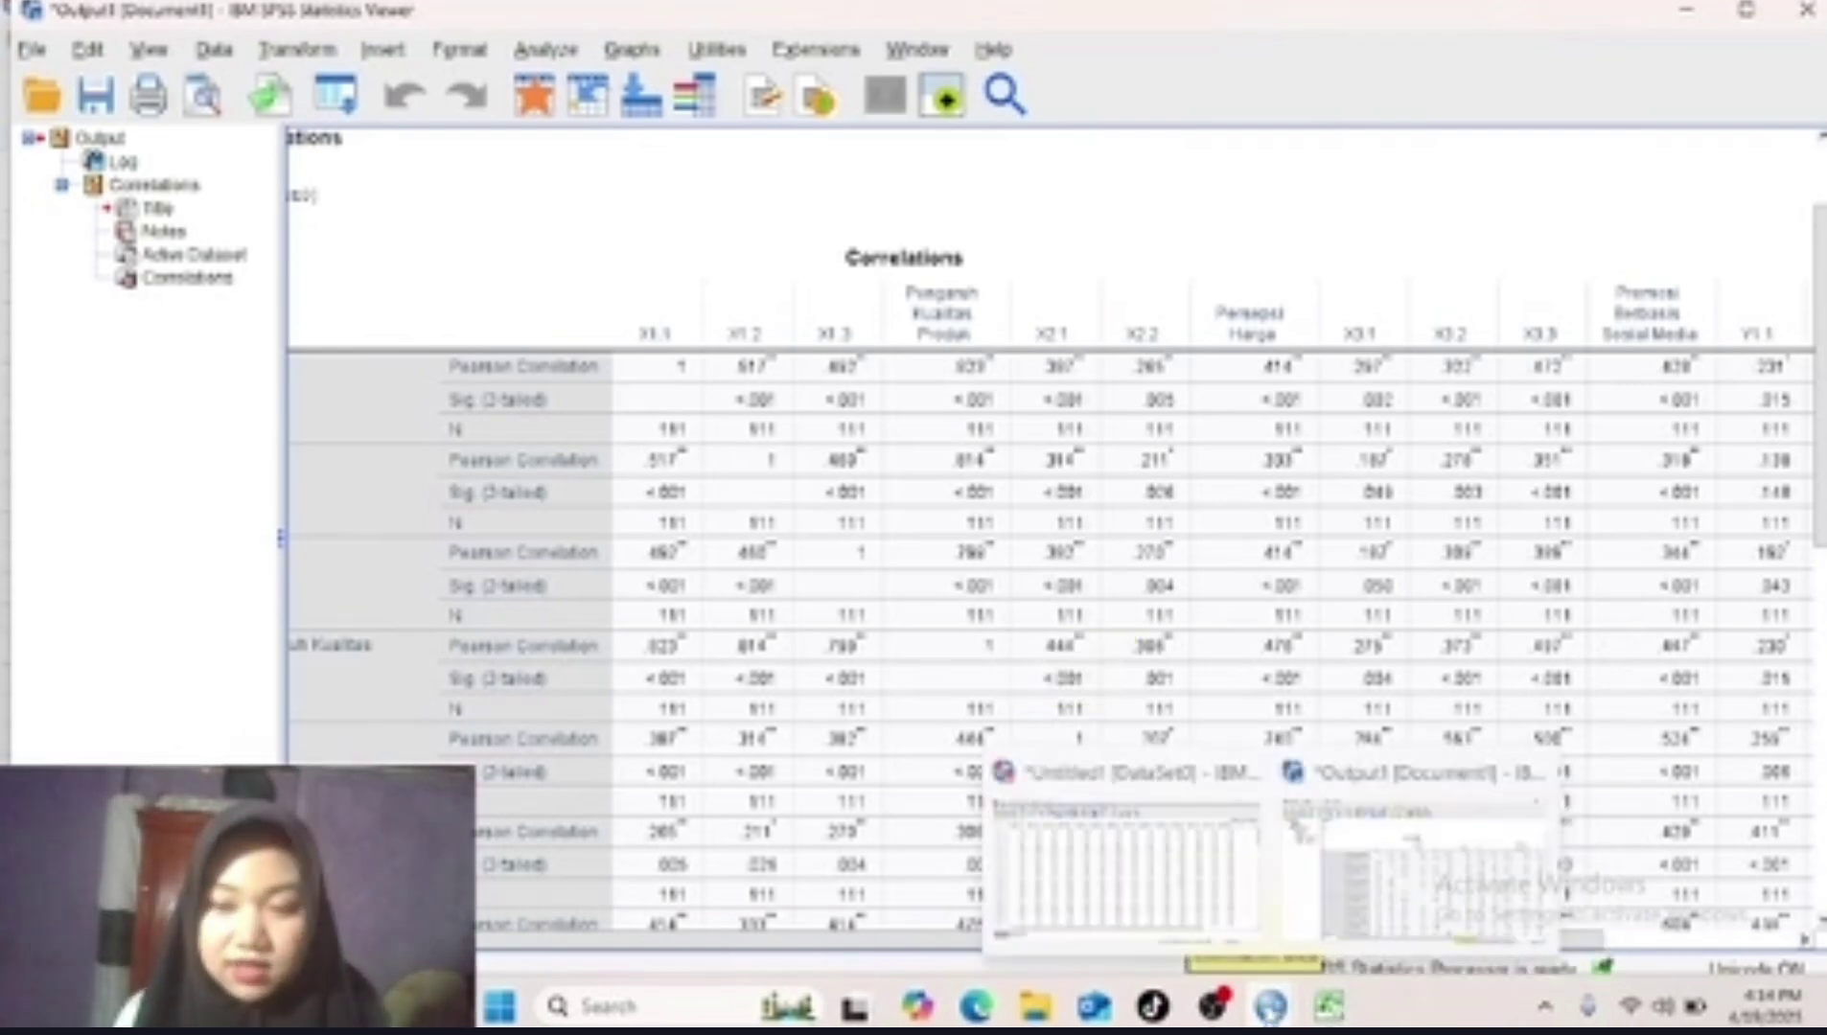
click(1193, 880)
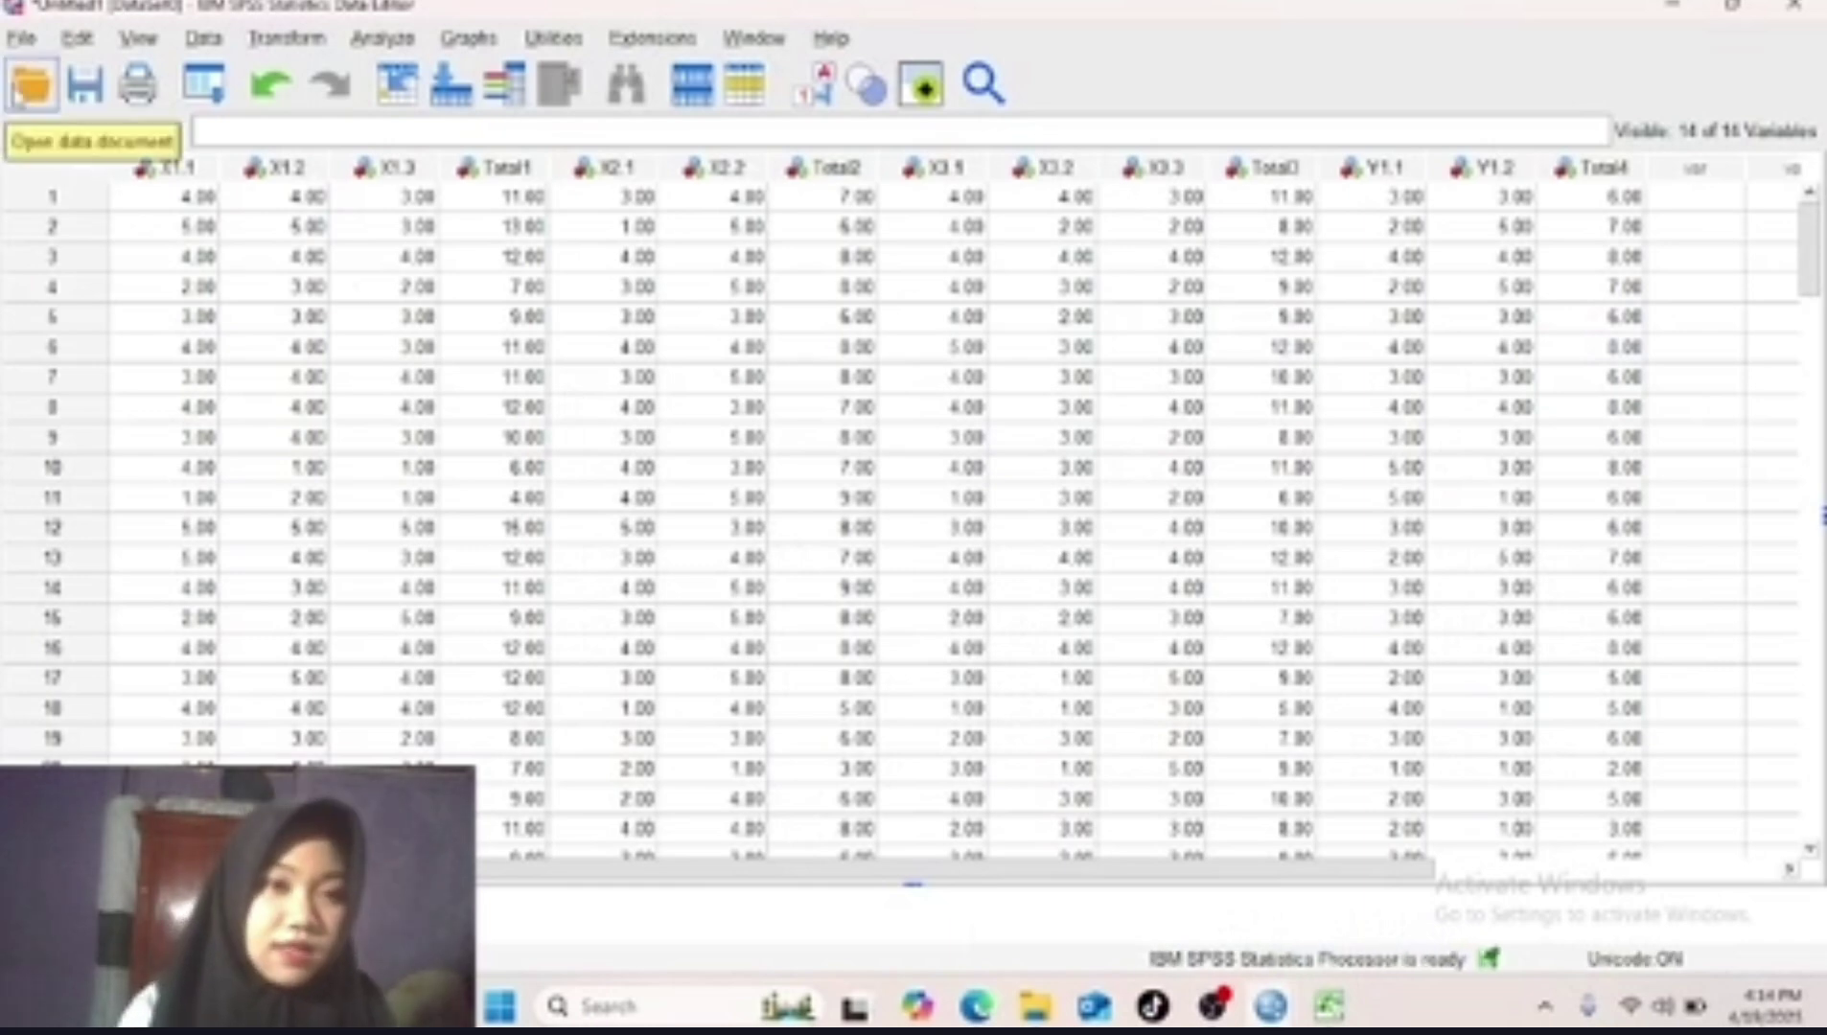
click(370, 42)
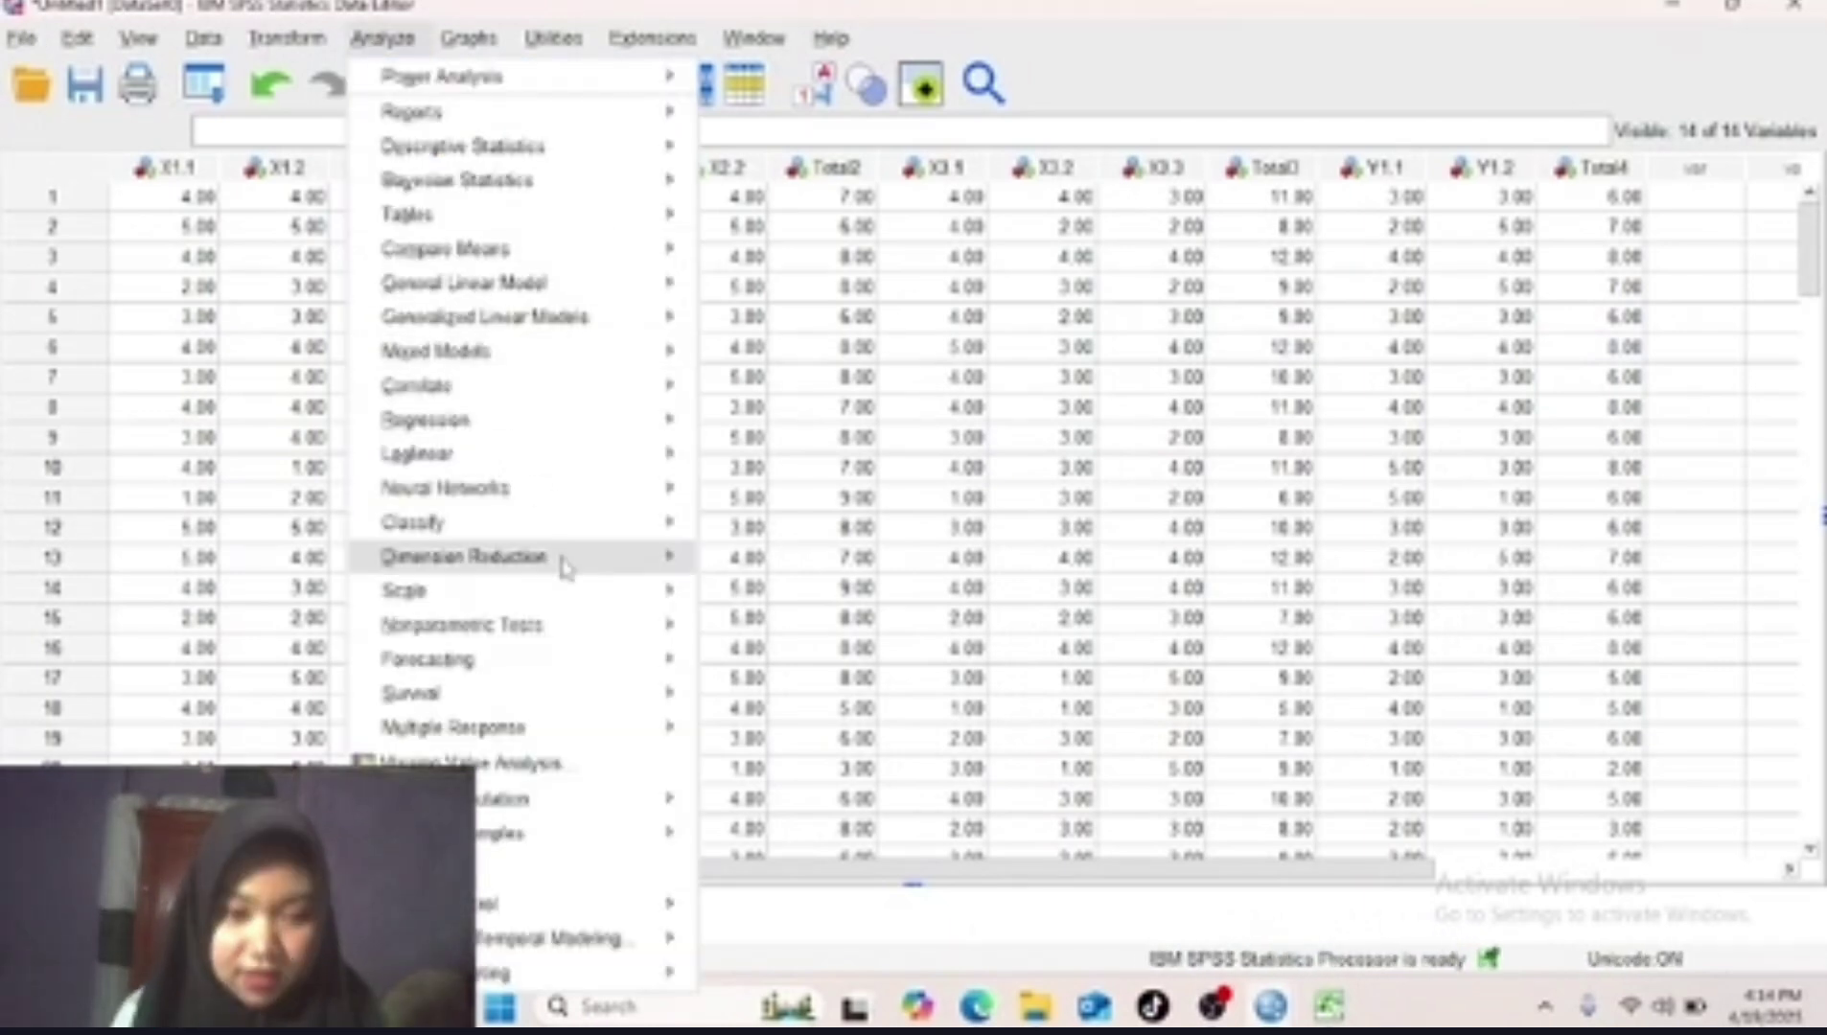
mouse_move(570, 593)
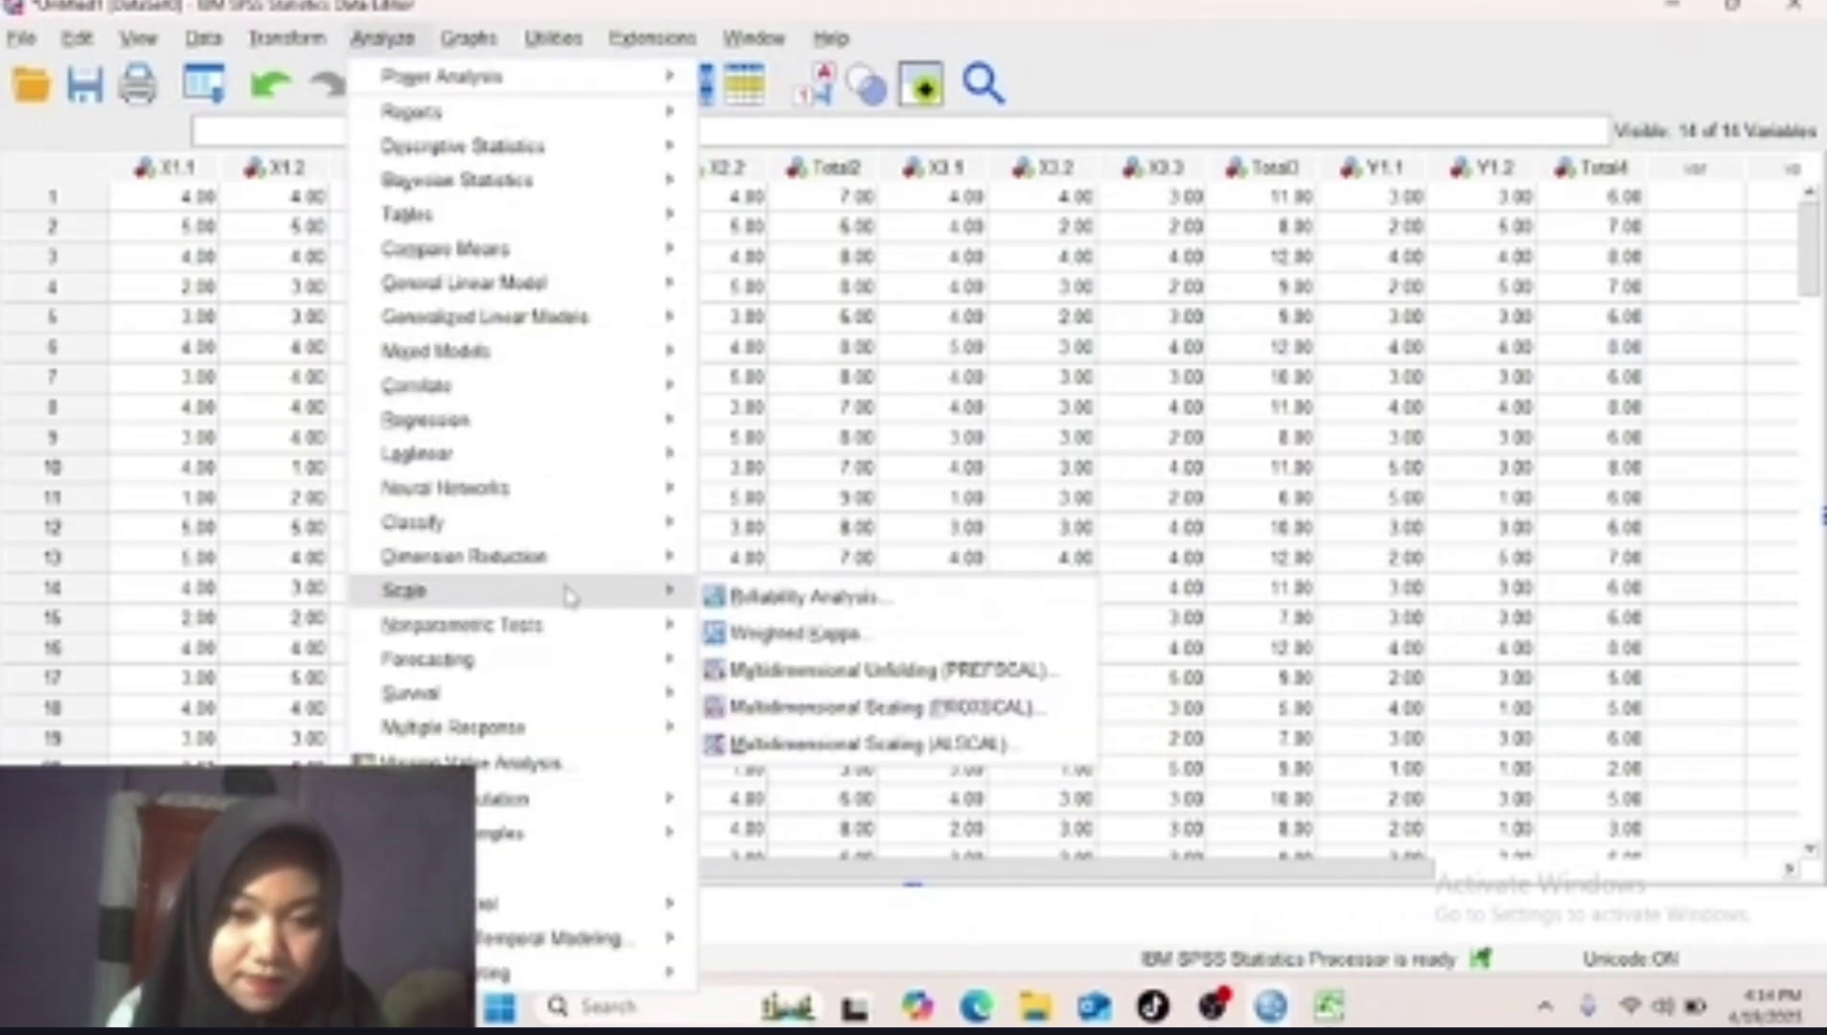
click(740, 600)
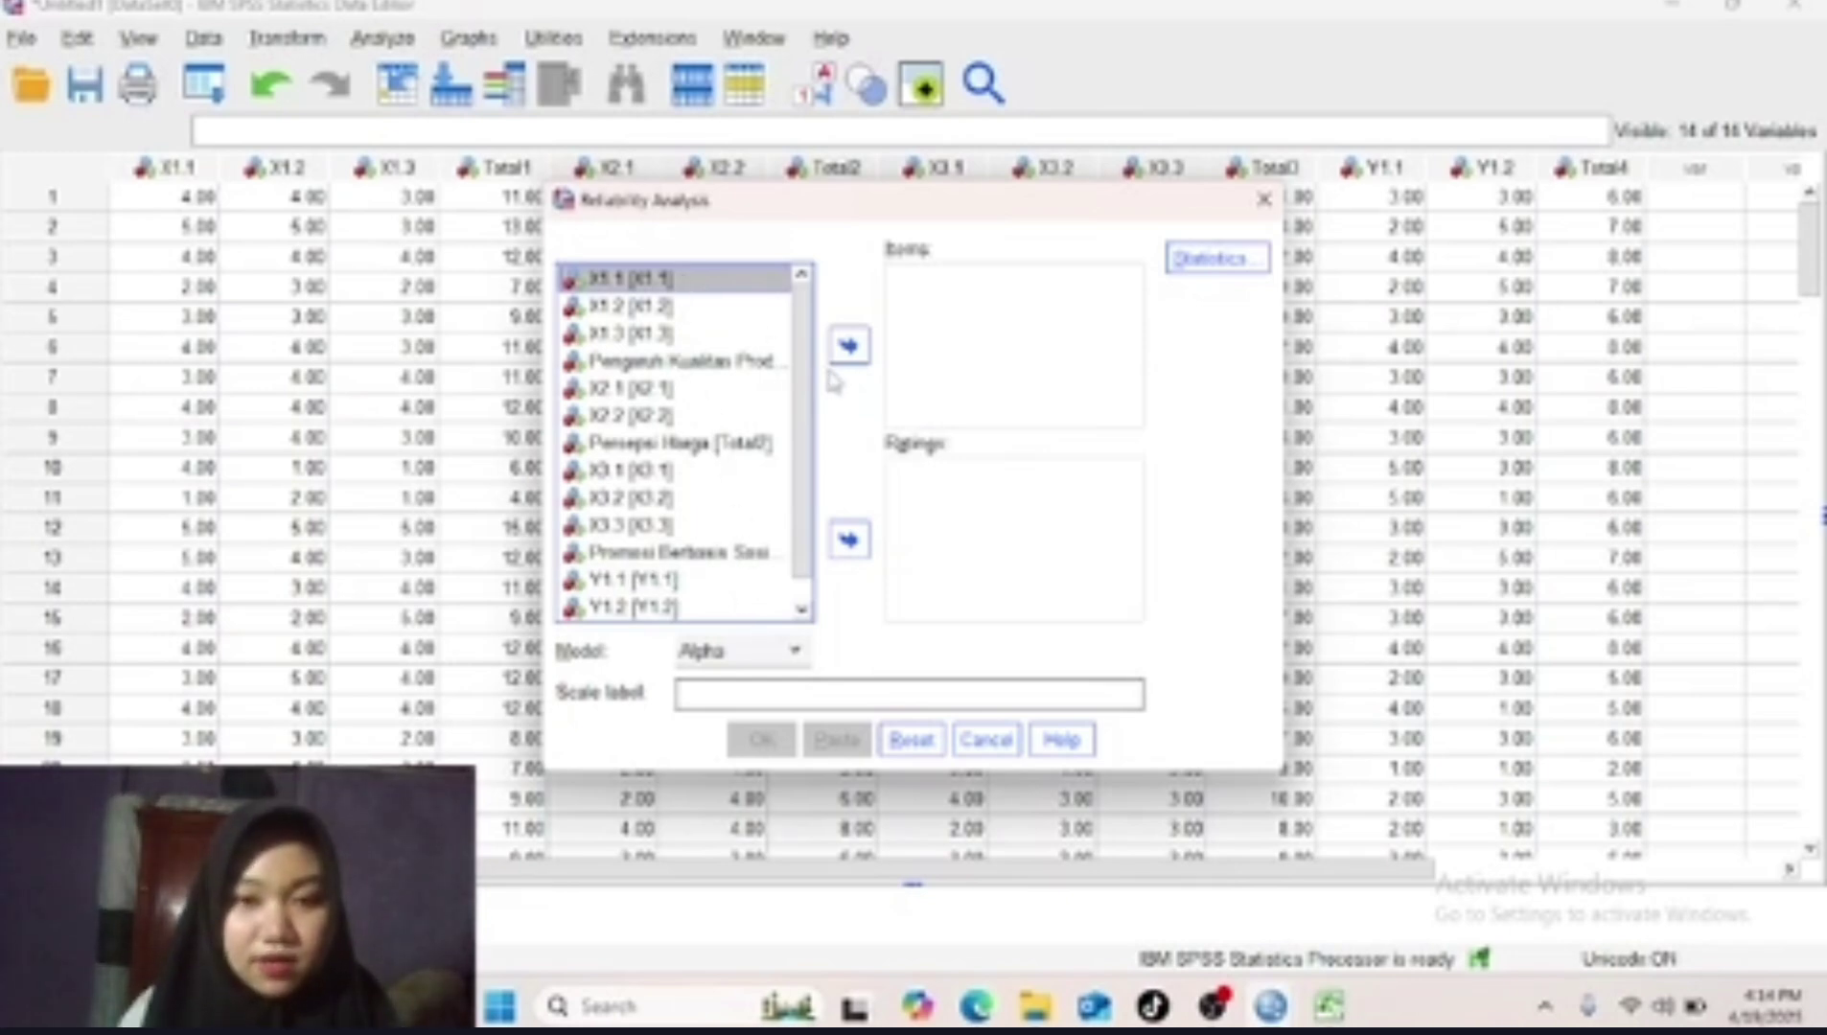
click(848, 346)
click(671, 306)
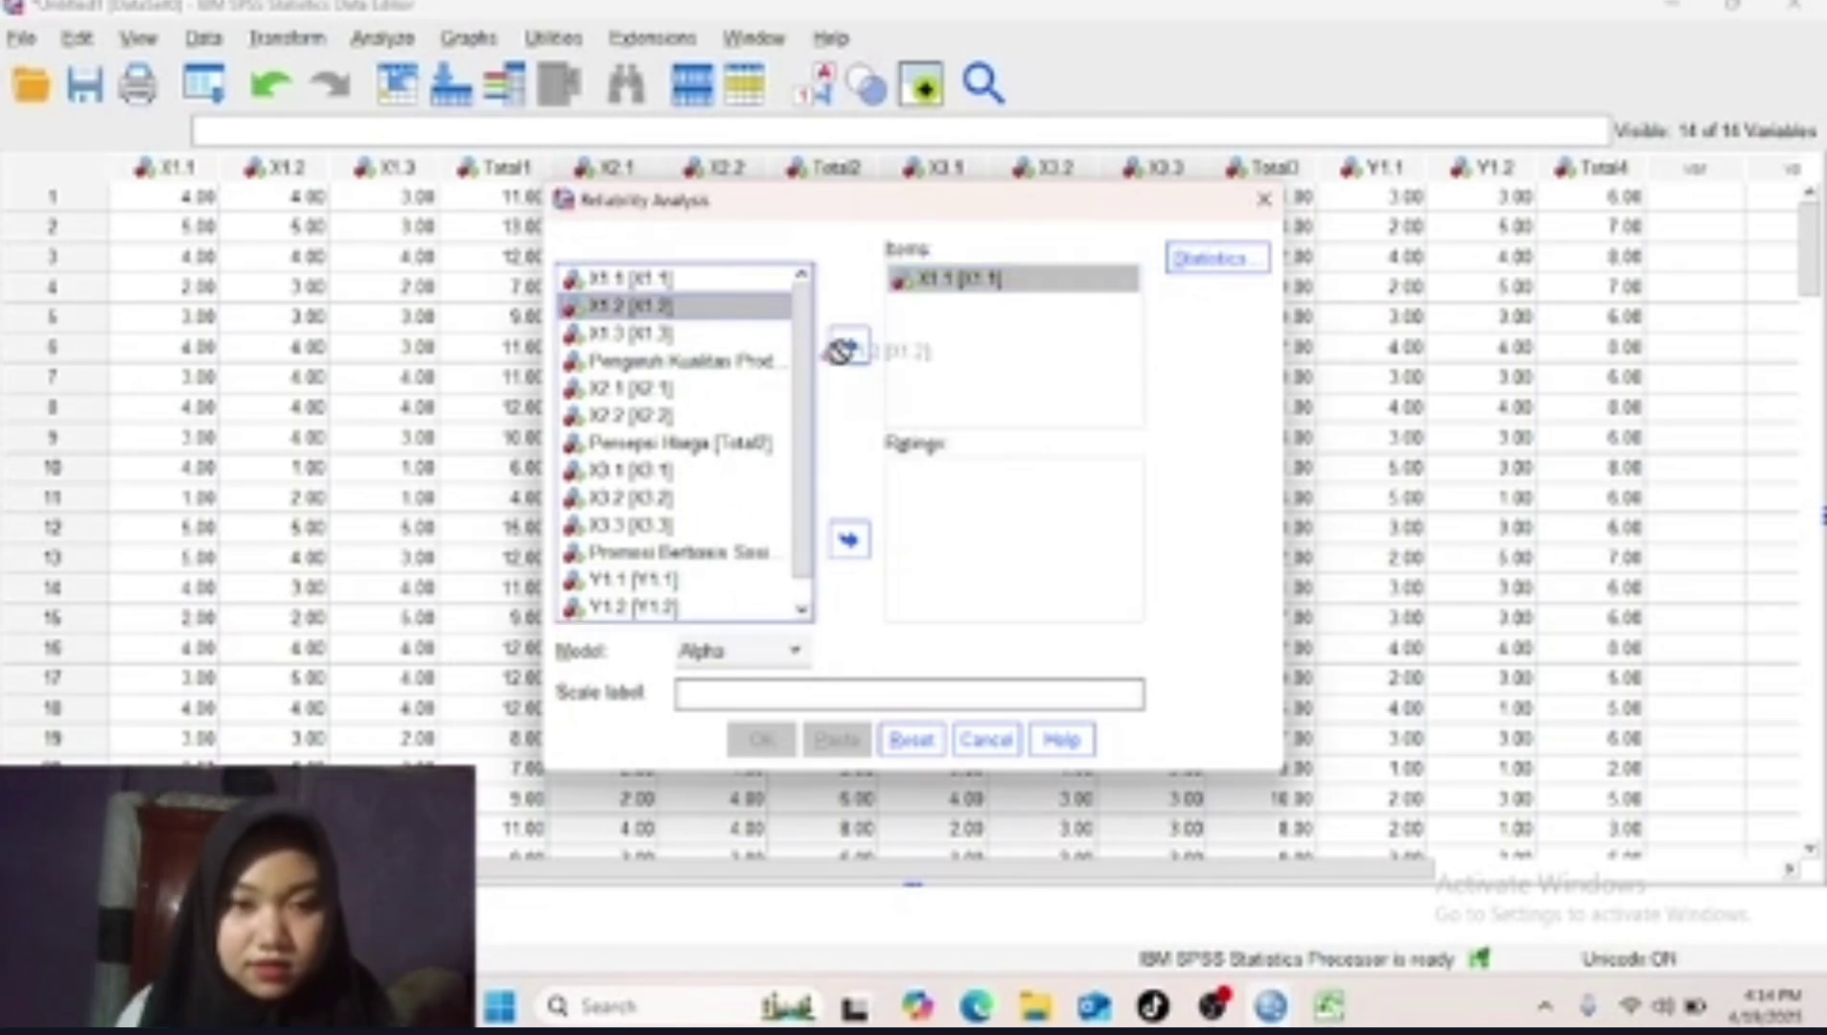
click(848, 346)
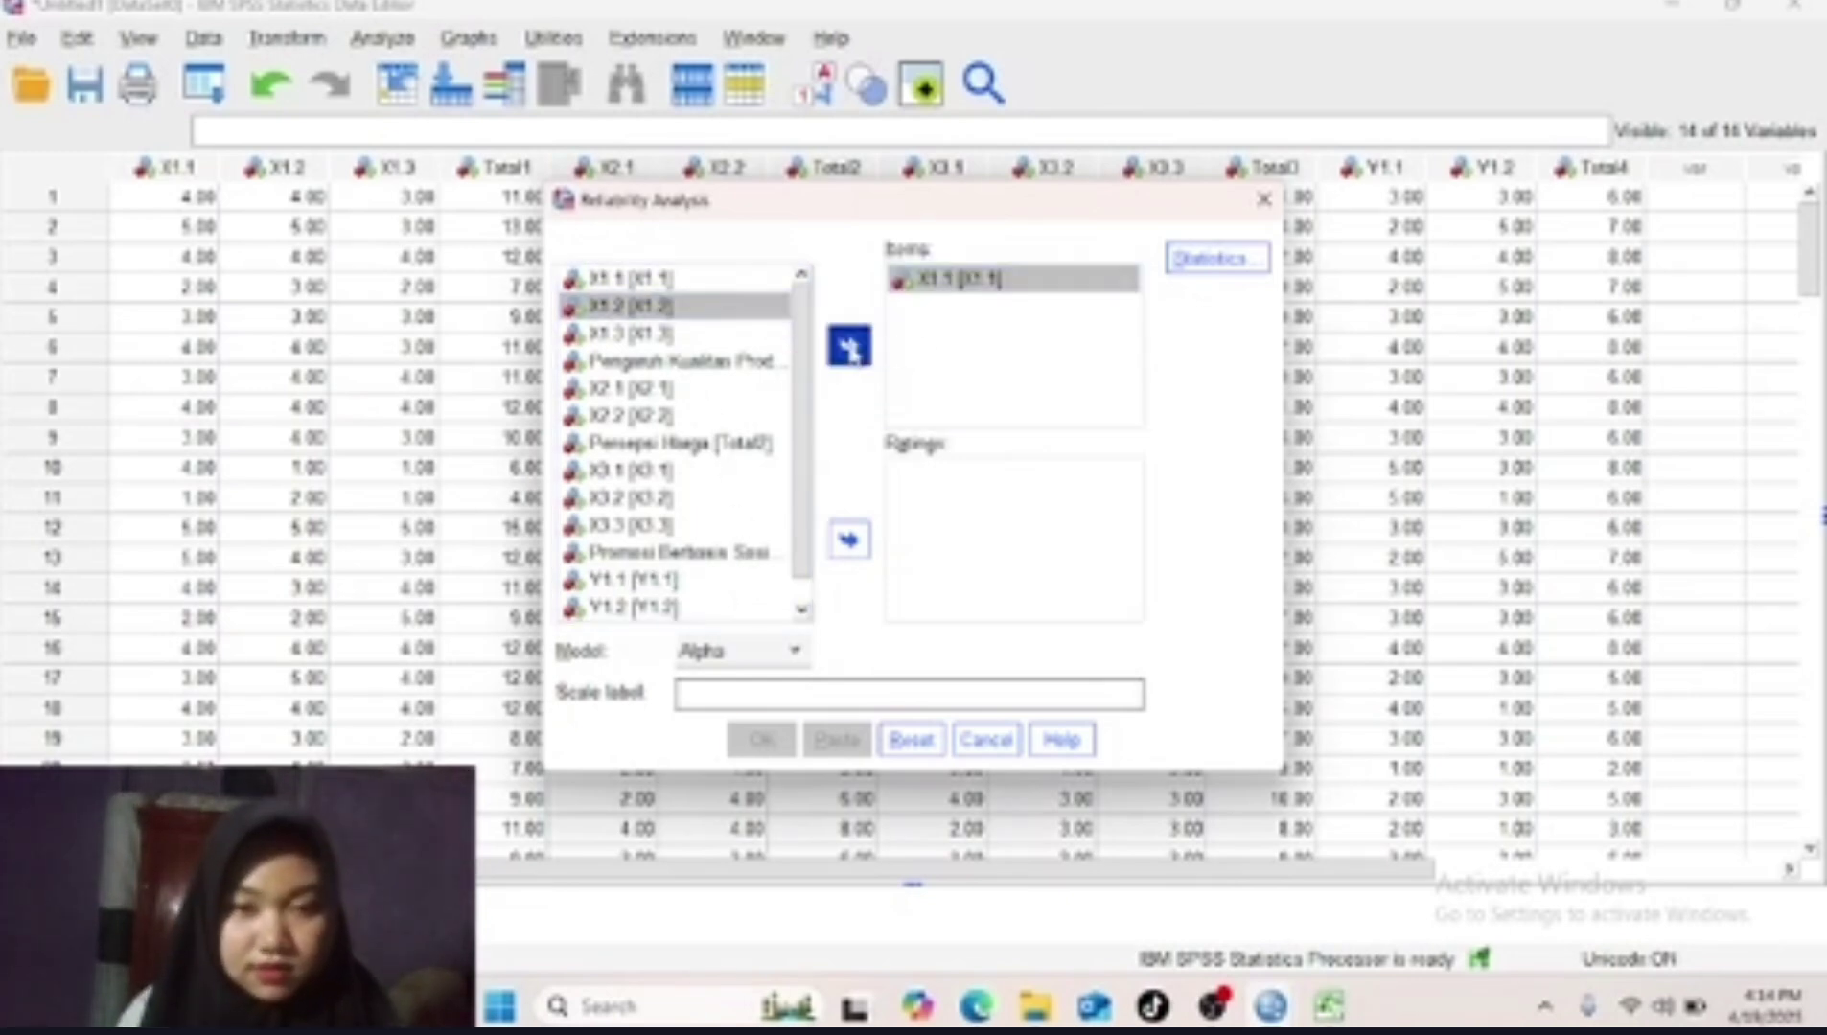
click(733, 333)
click(850, 347)
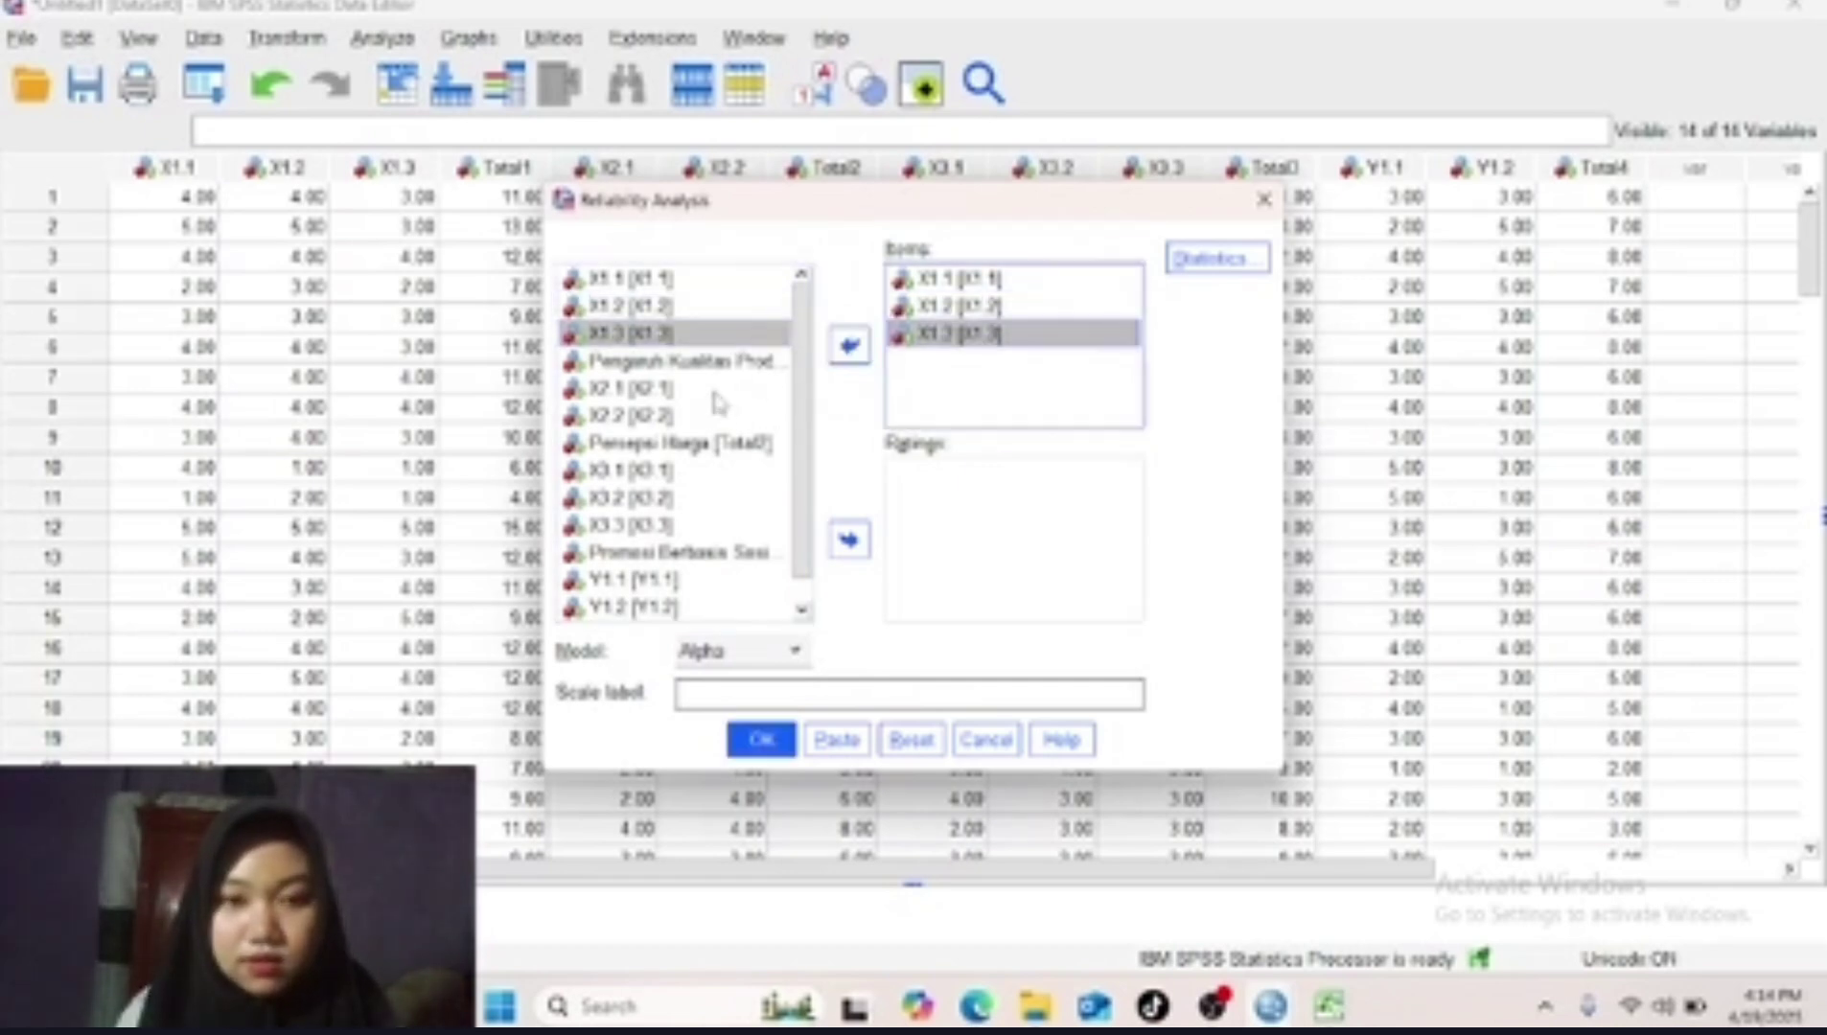
Add X2.1 and X2.2 to the items of the reliability analysis.
click(708, 381)
click(848, 346)
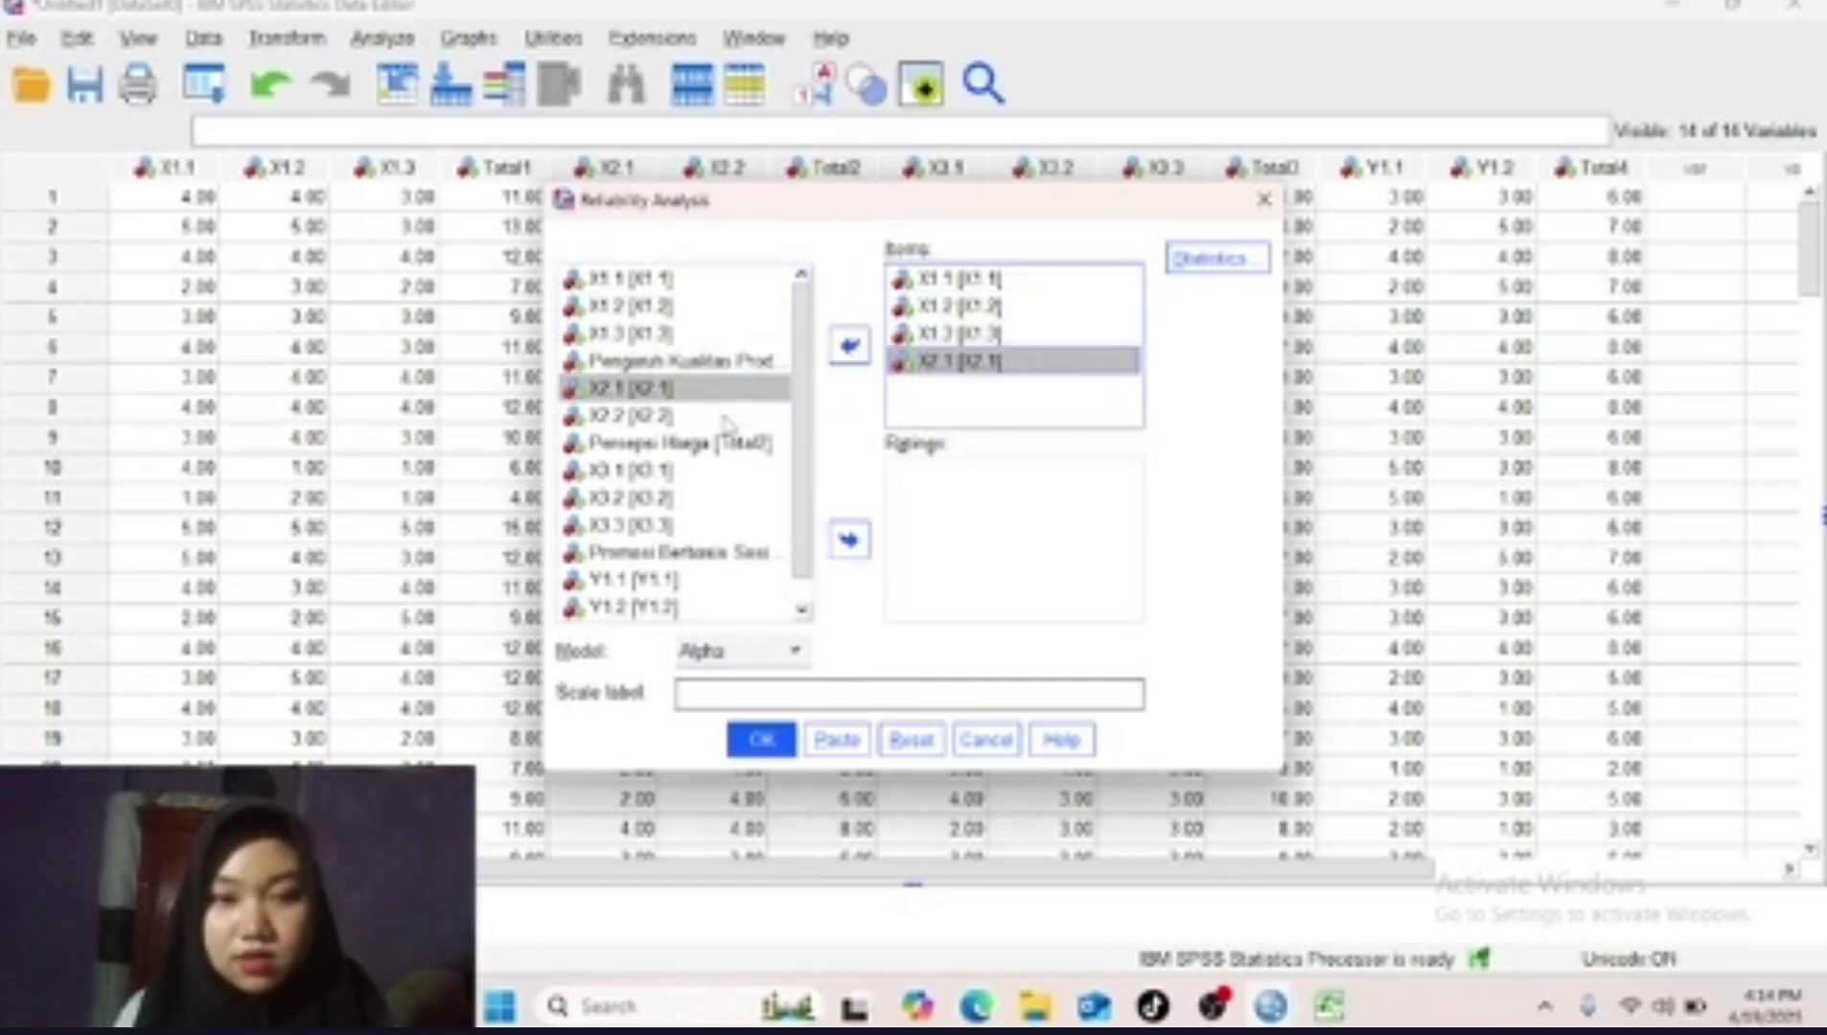
click(719, 416)
click(847, 351)
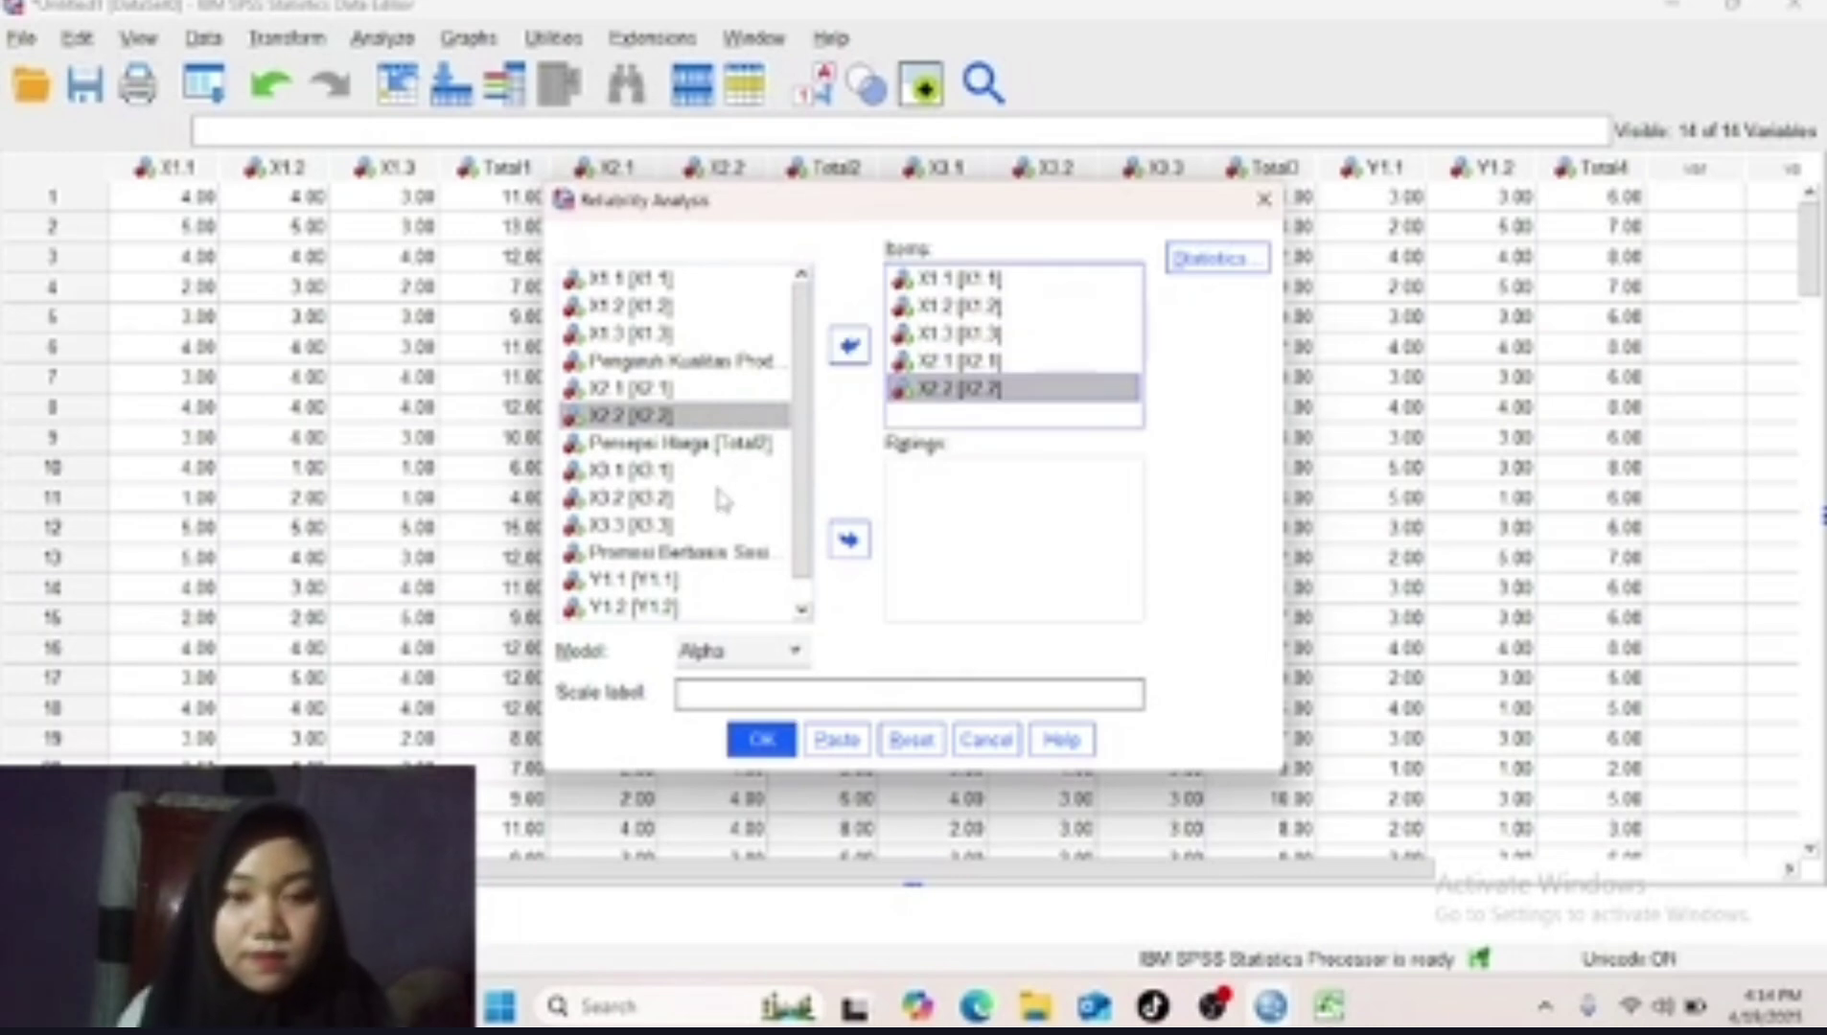
Add X3.1, X3.2 and X3.3 to the items of the reliability analysis.
click(708, 469)
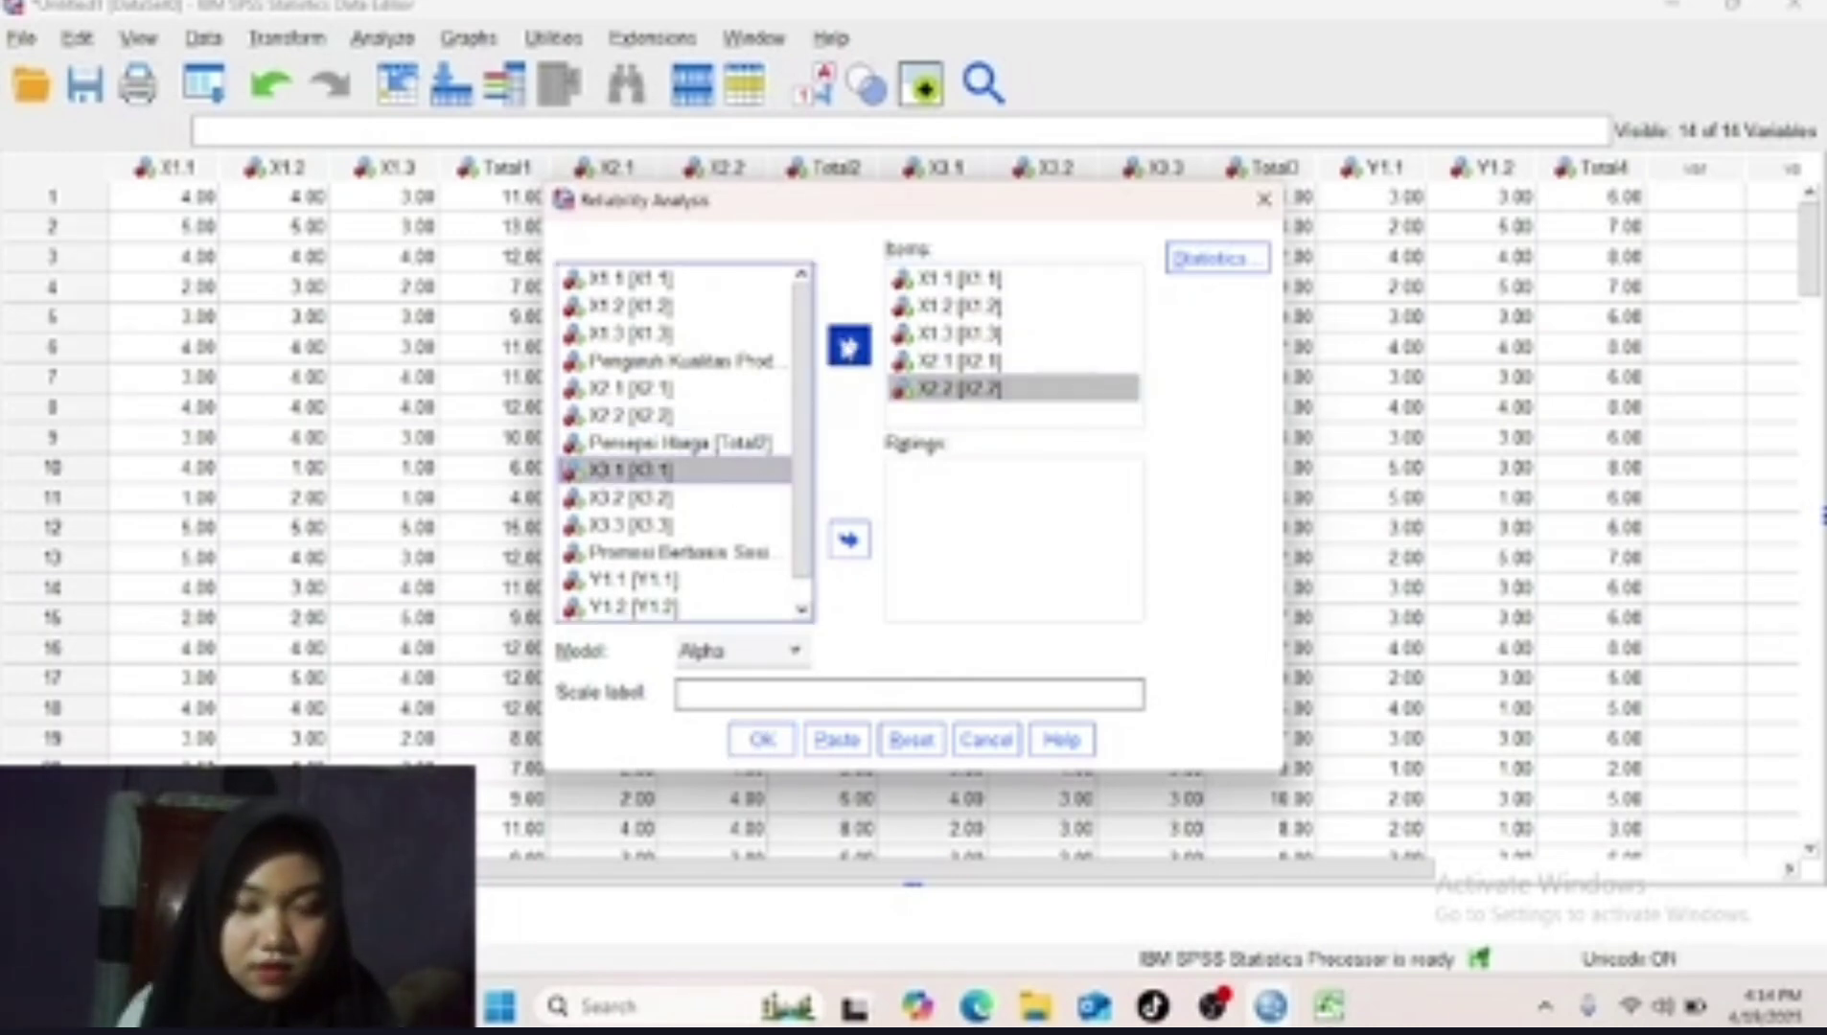
click(849, 346)
click(717, 498)
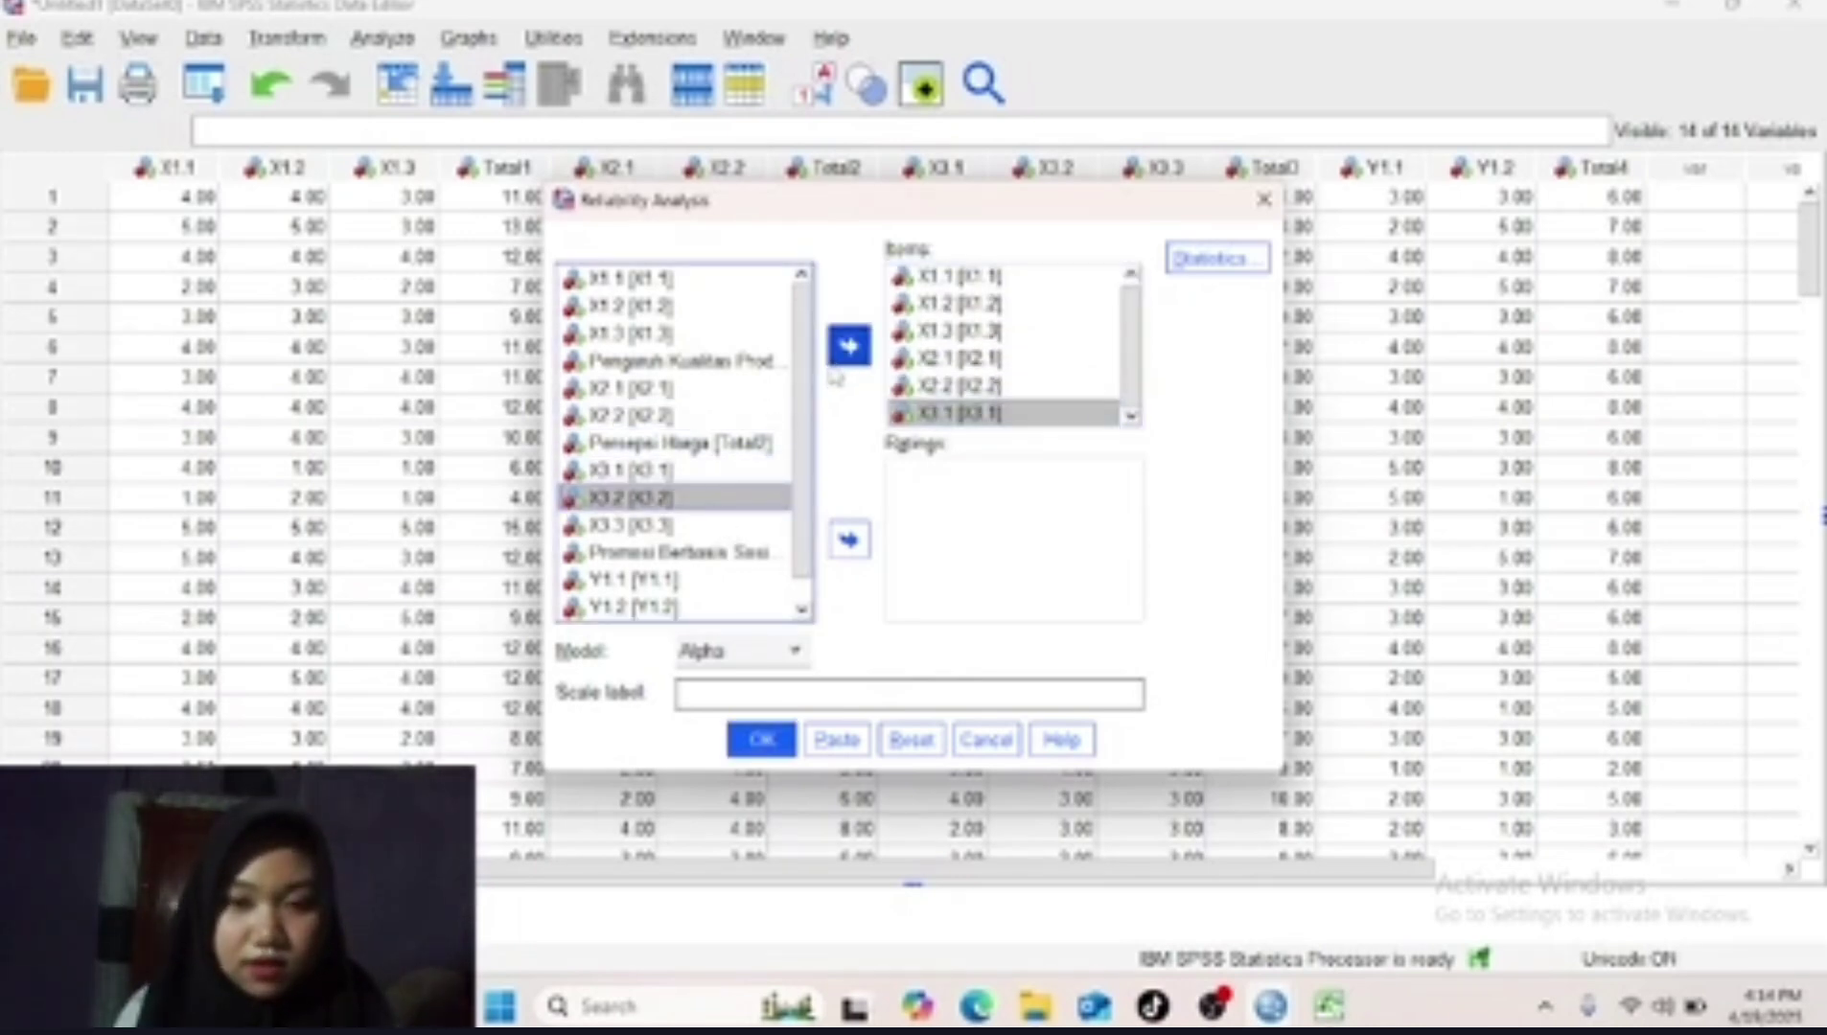
click(849, 346)
click(701, 526)
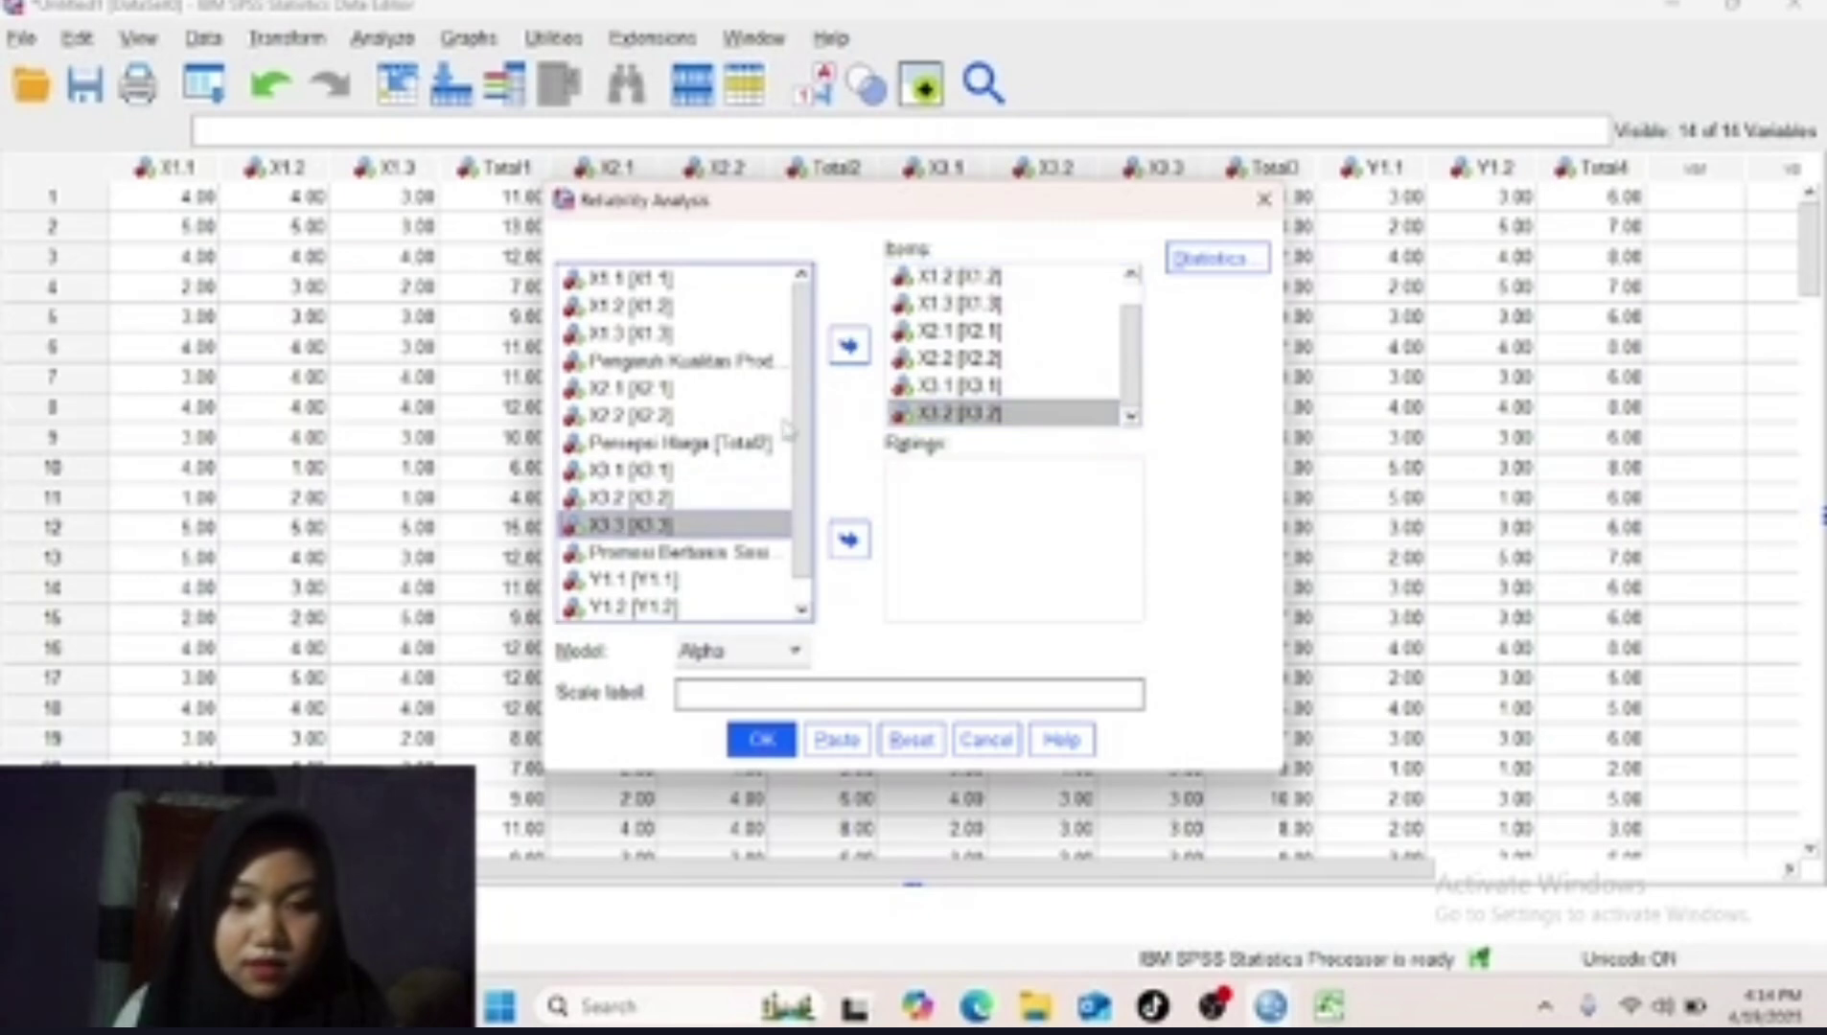
click(845, 351)
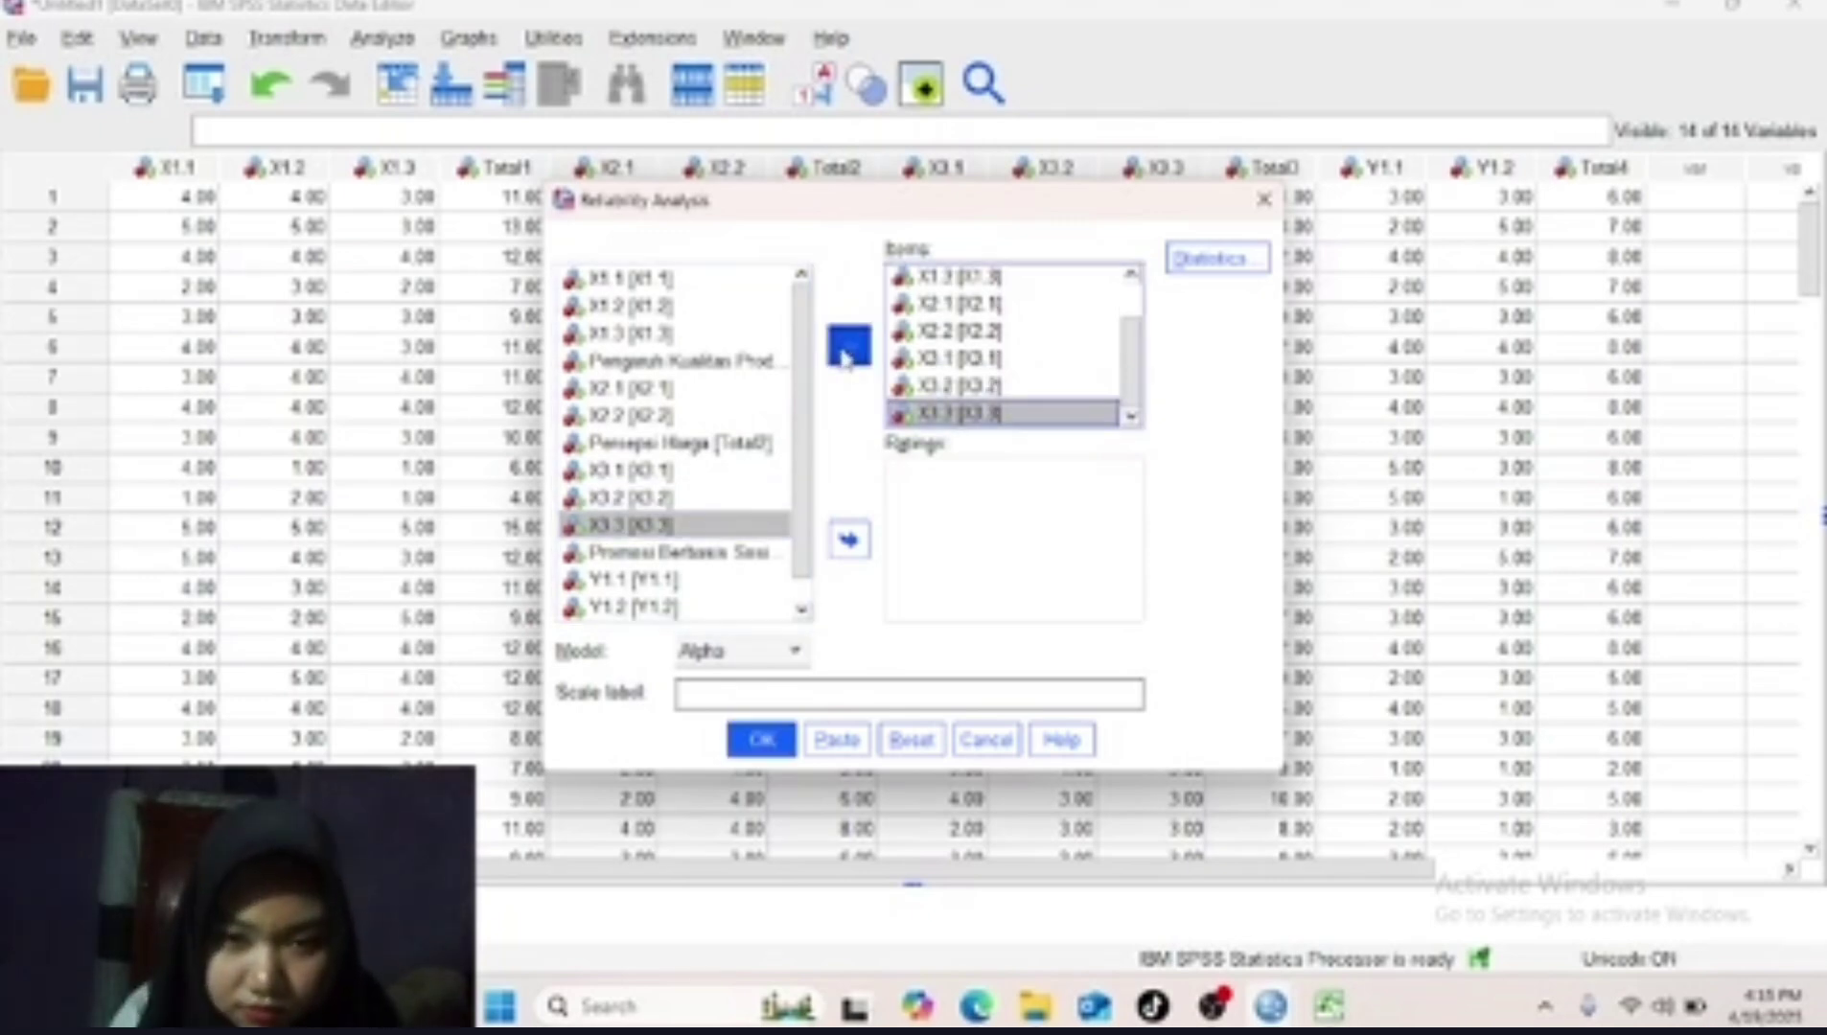
Add Y1.1 and Y1.2 to the reliability items and check the item list.
click(728, 579)
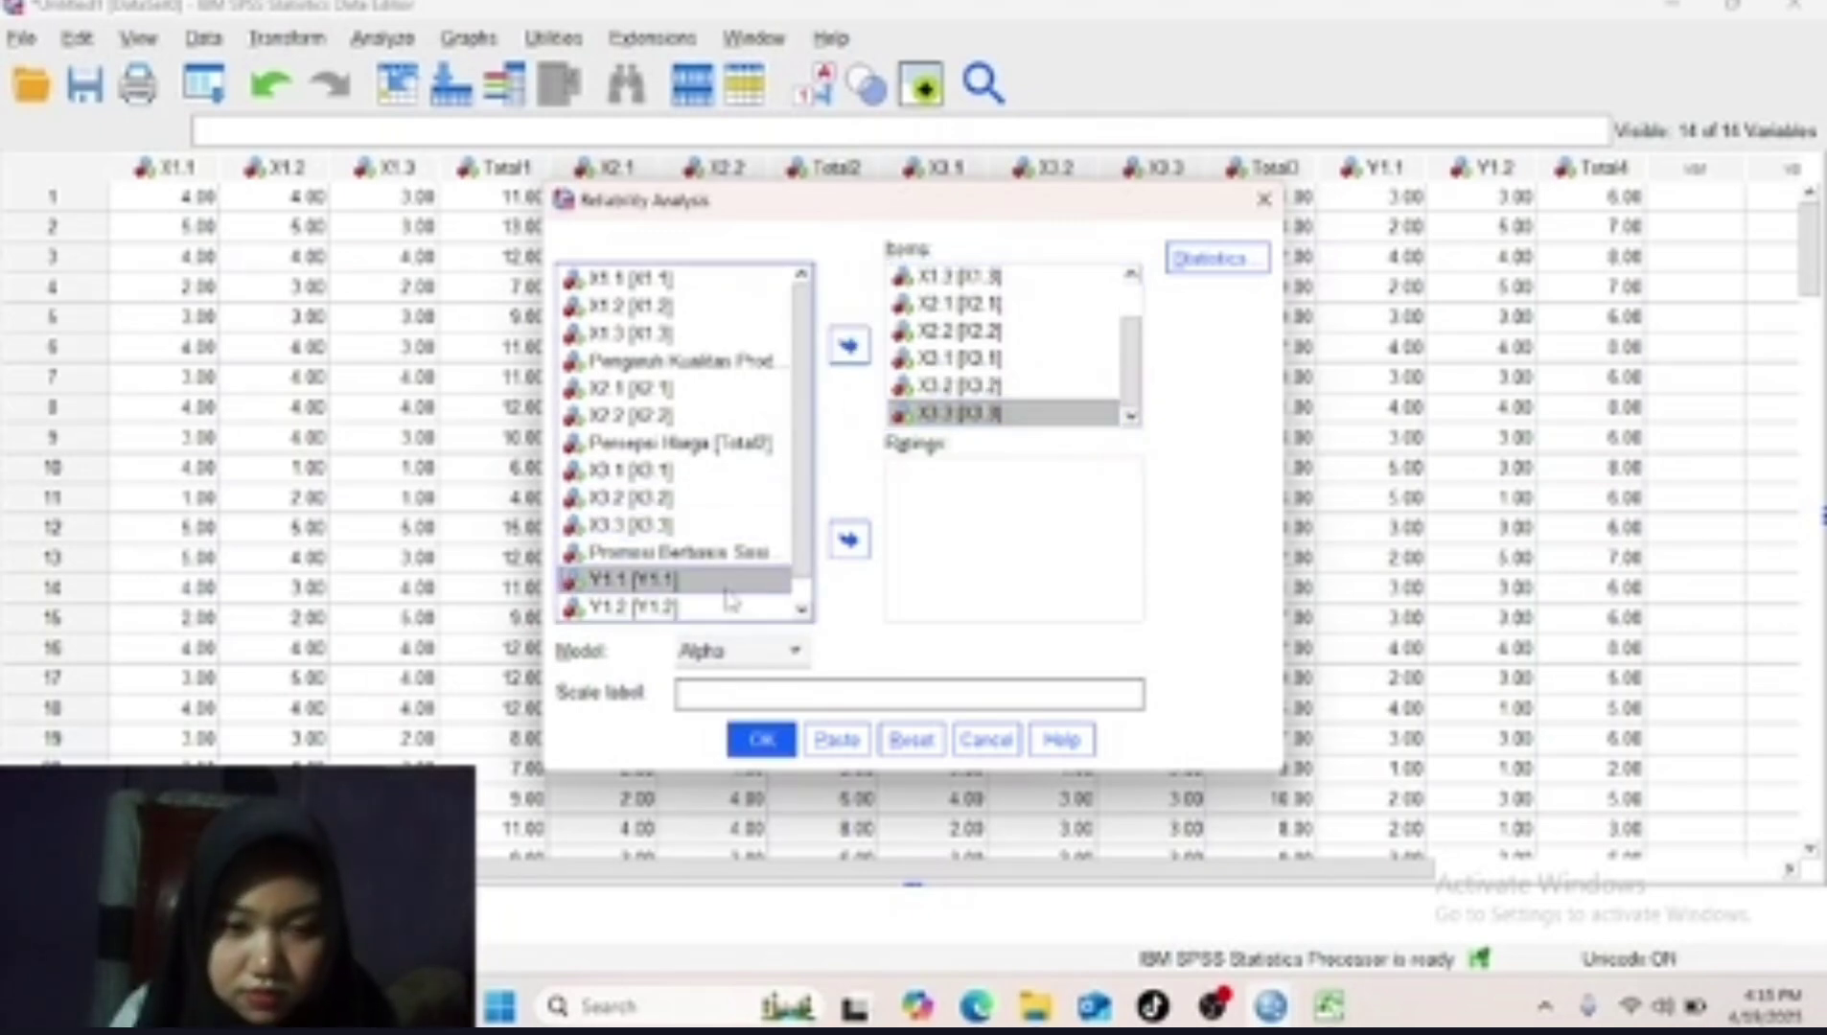
click(849, 346)
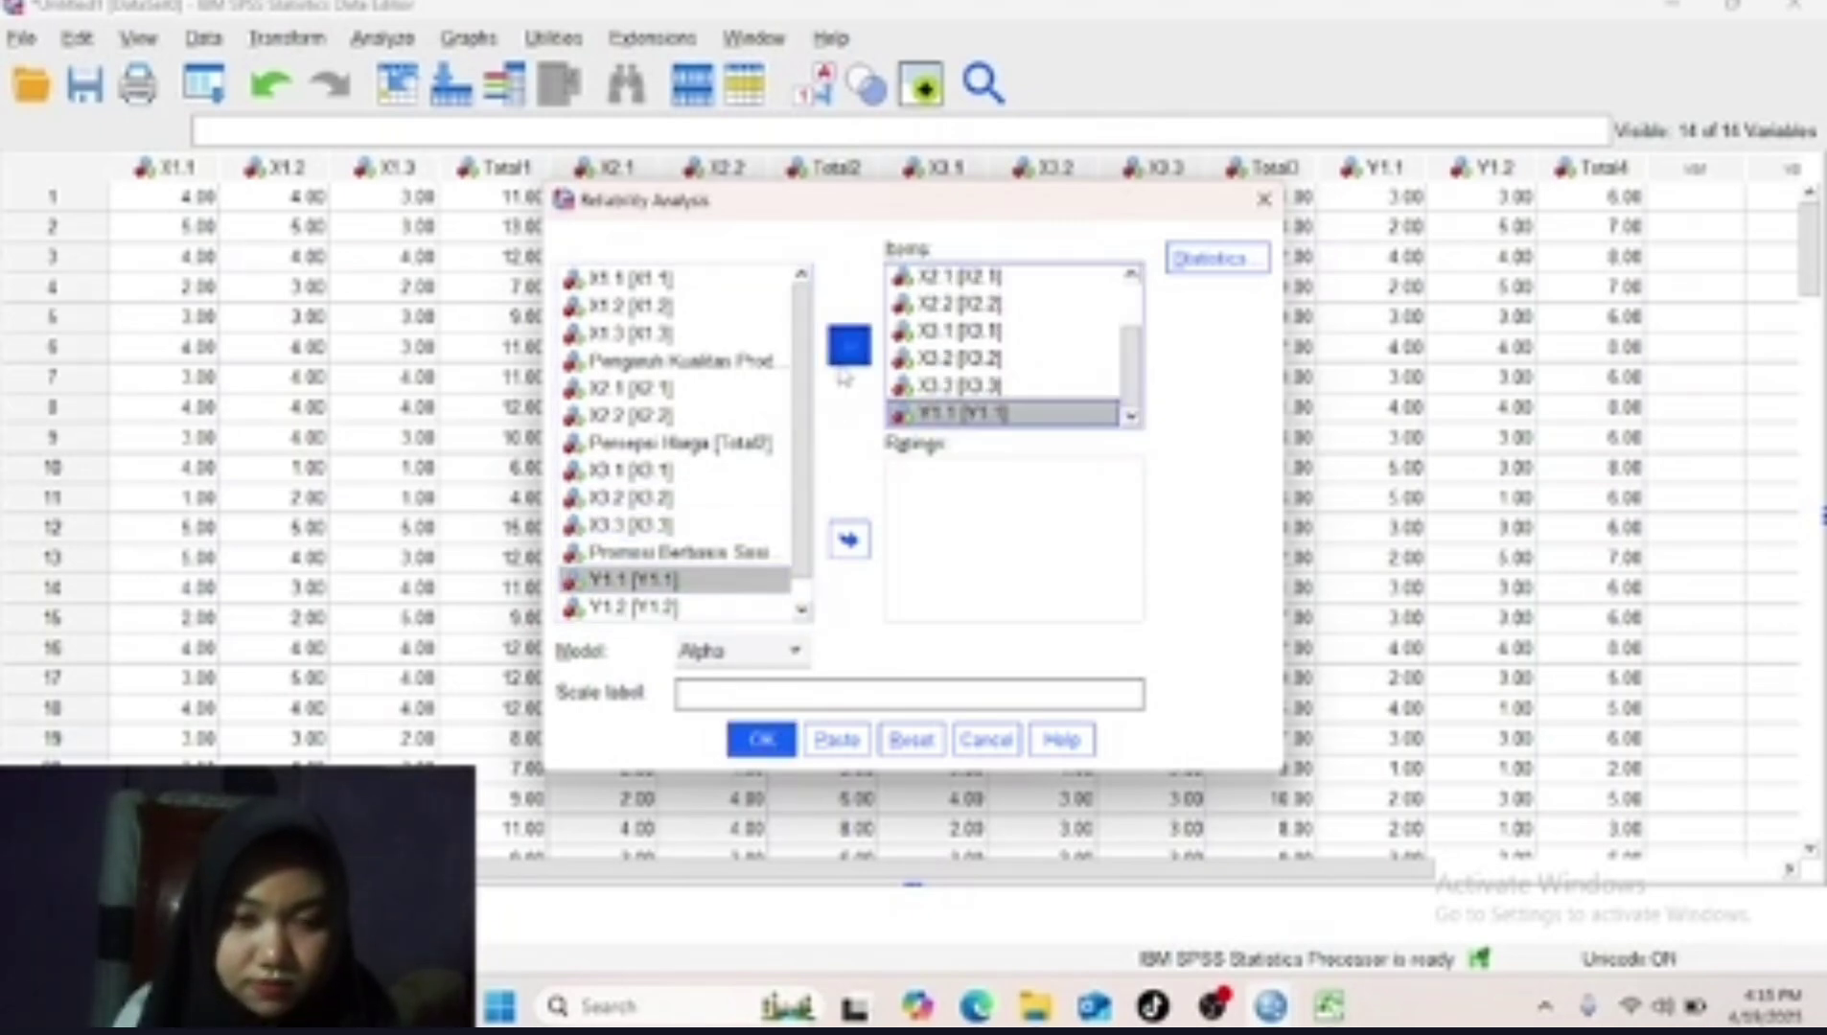
click(709, 607)
click(844, 355)
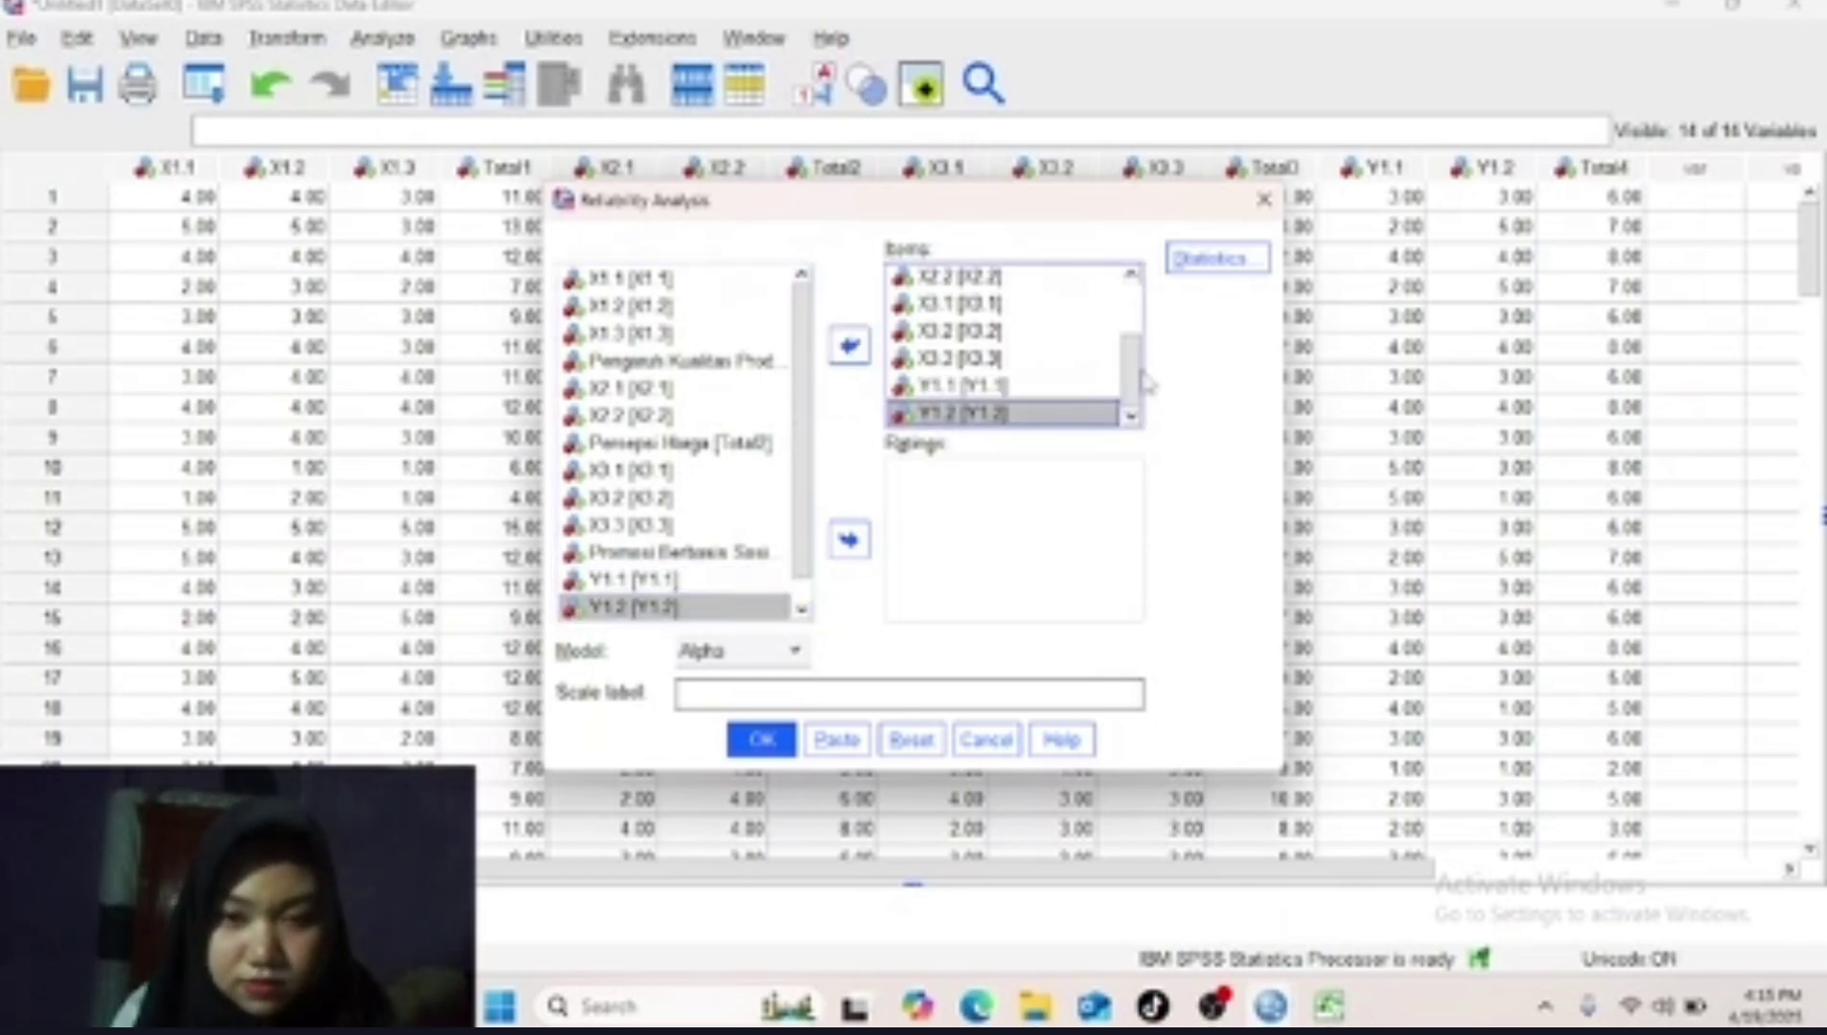
mouse_move(1133, 383)
mouse_down()
mouse_move(1158, 292)
mouse_move(1133, 379)
mouse_up()
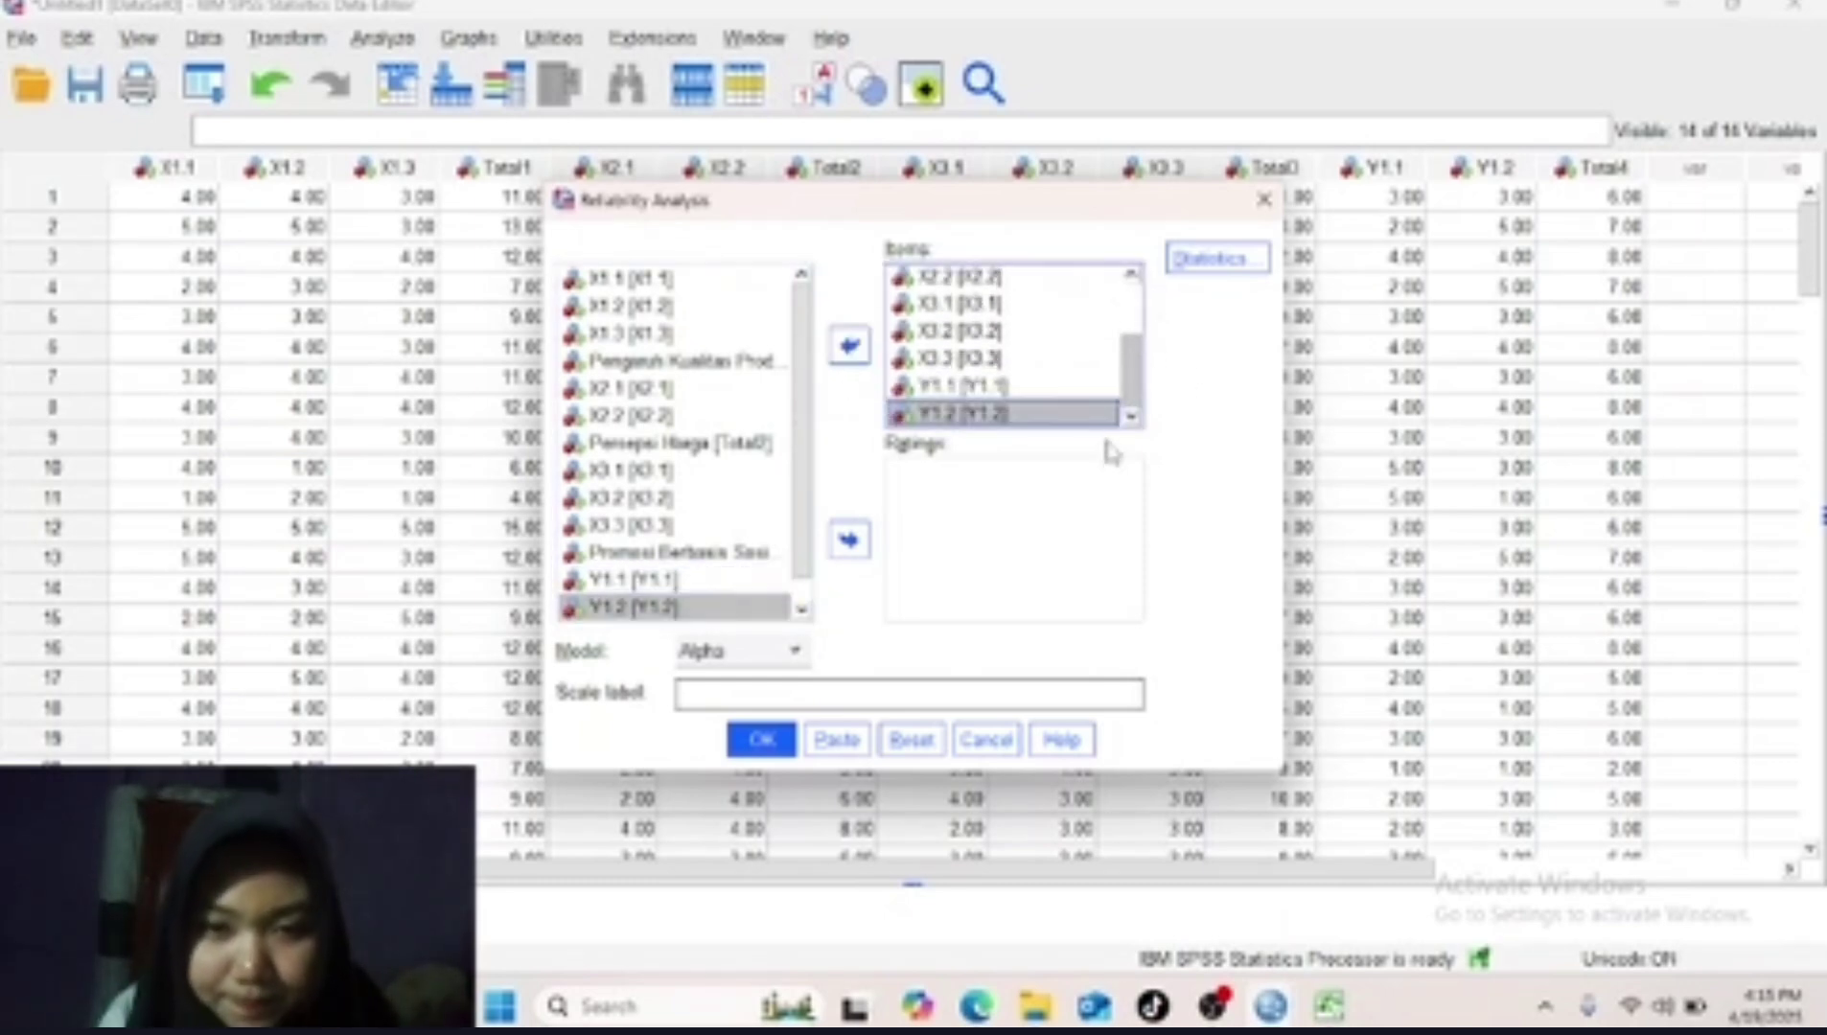
Include the "Scale if item deleted" descriptives and run the reliability analysis with the Alpha model.
click(1198, 266)
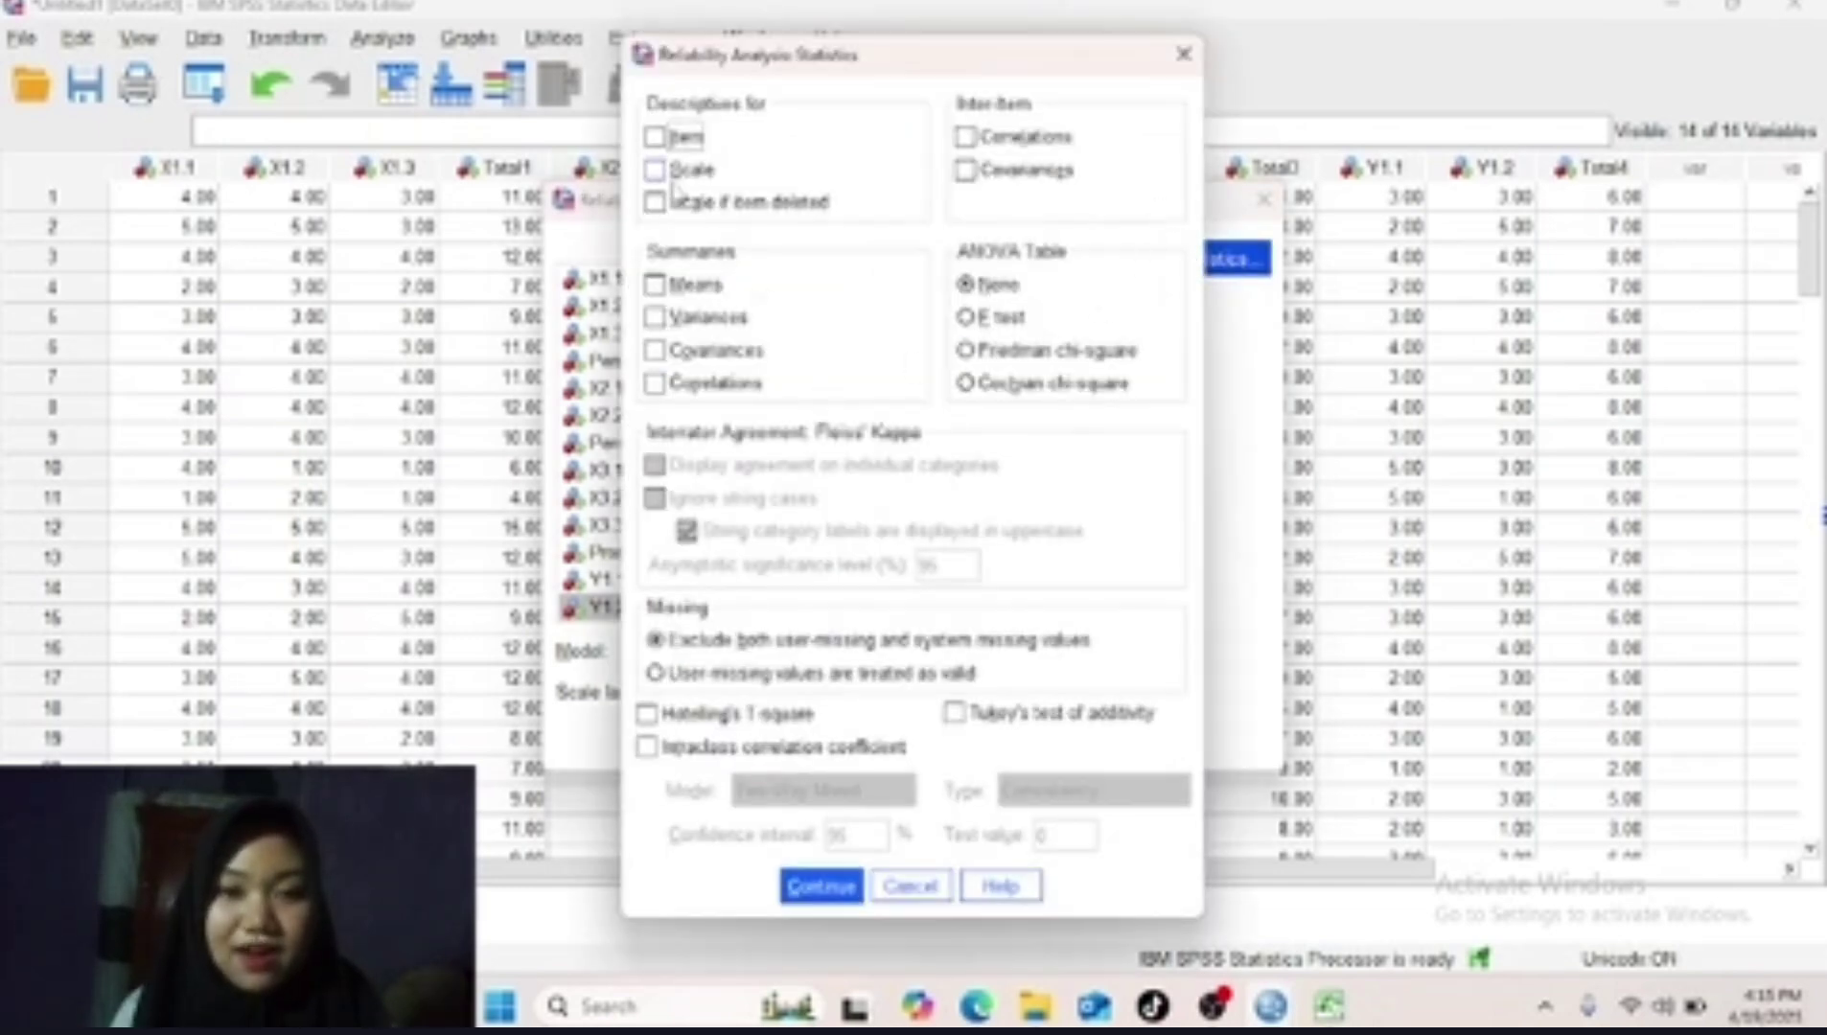
click(654, 203)
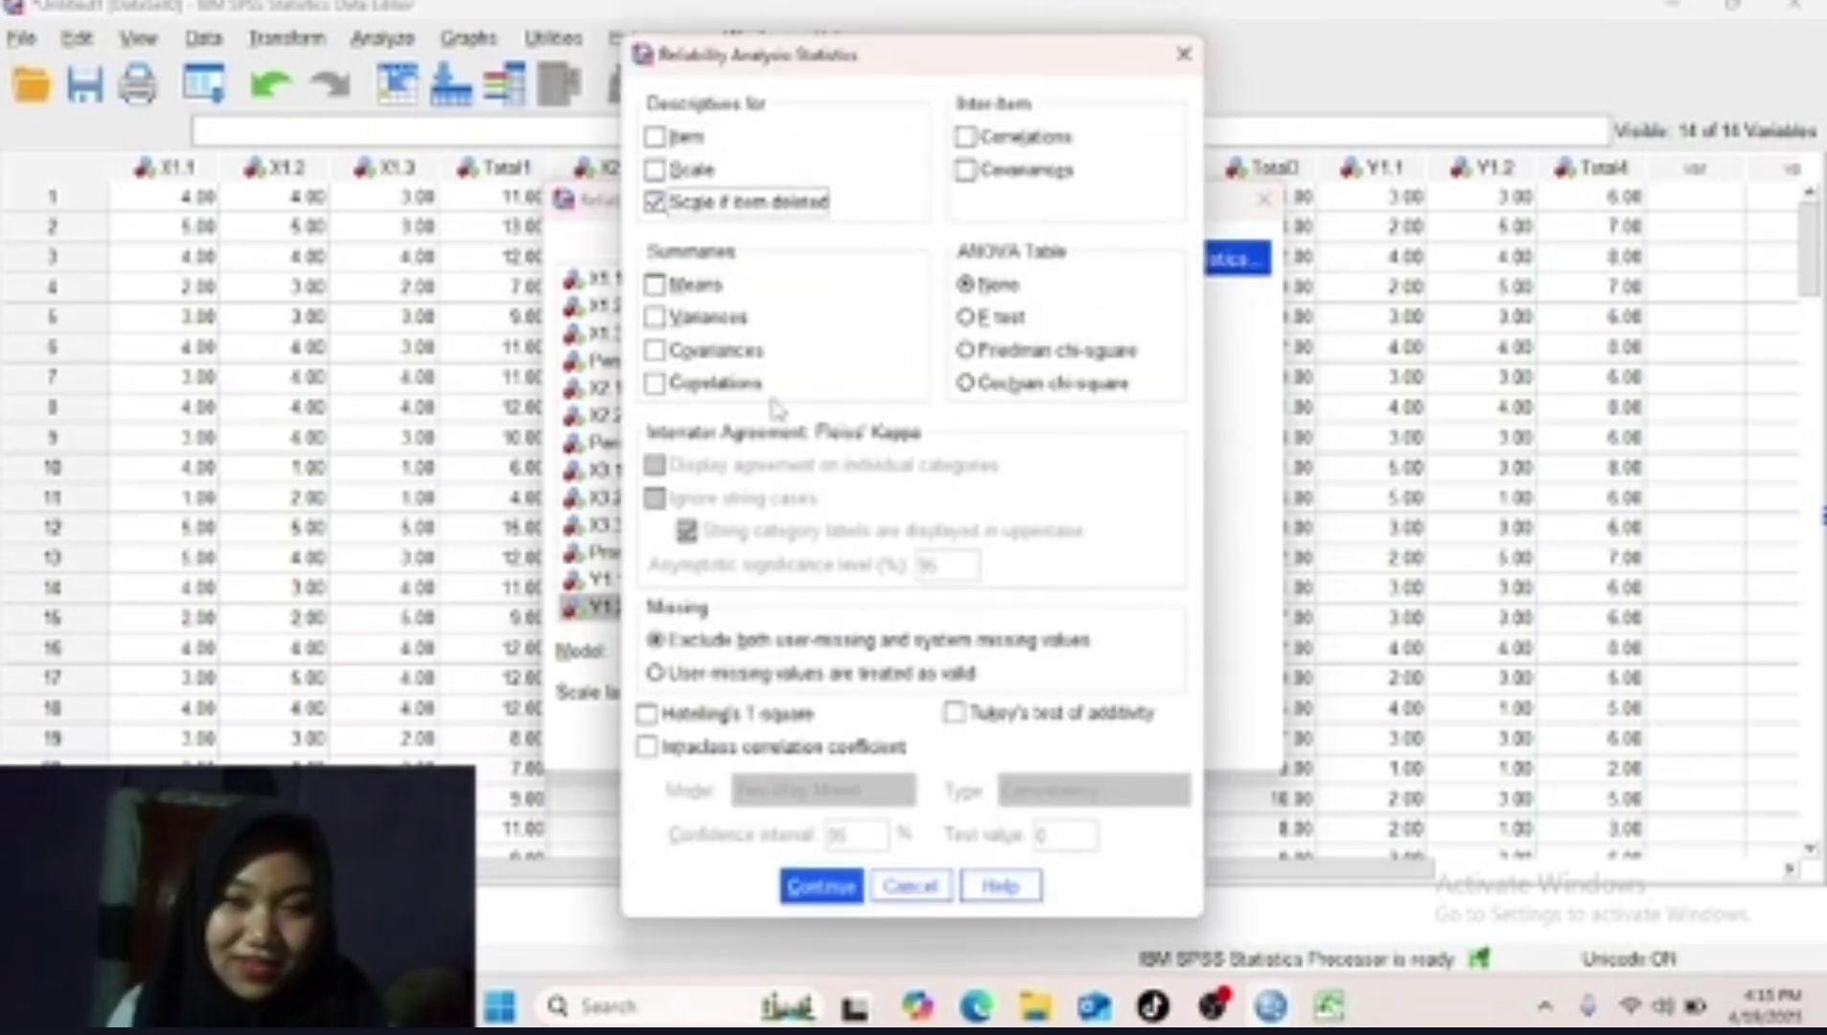
click(813, 890)
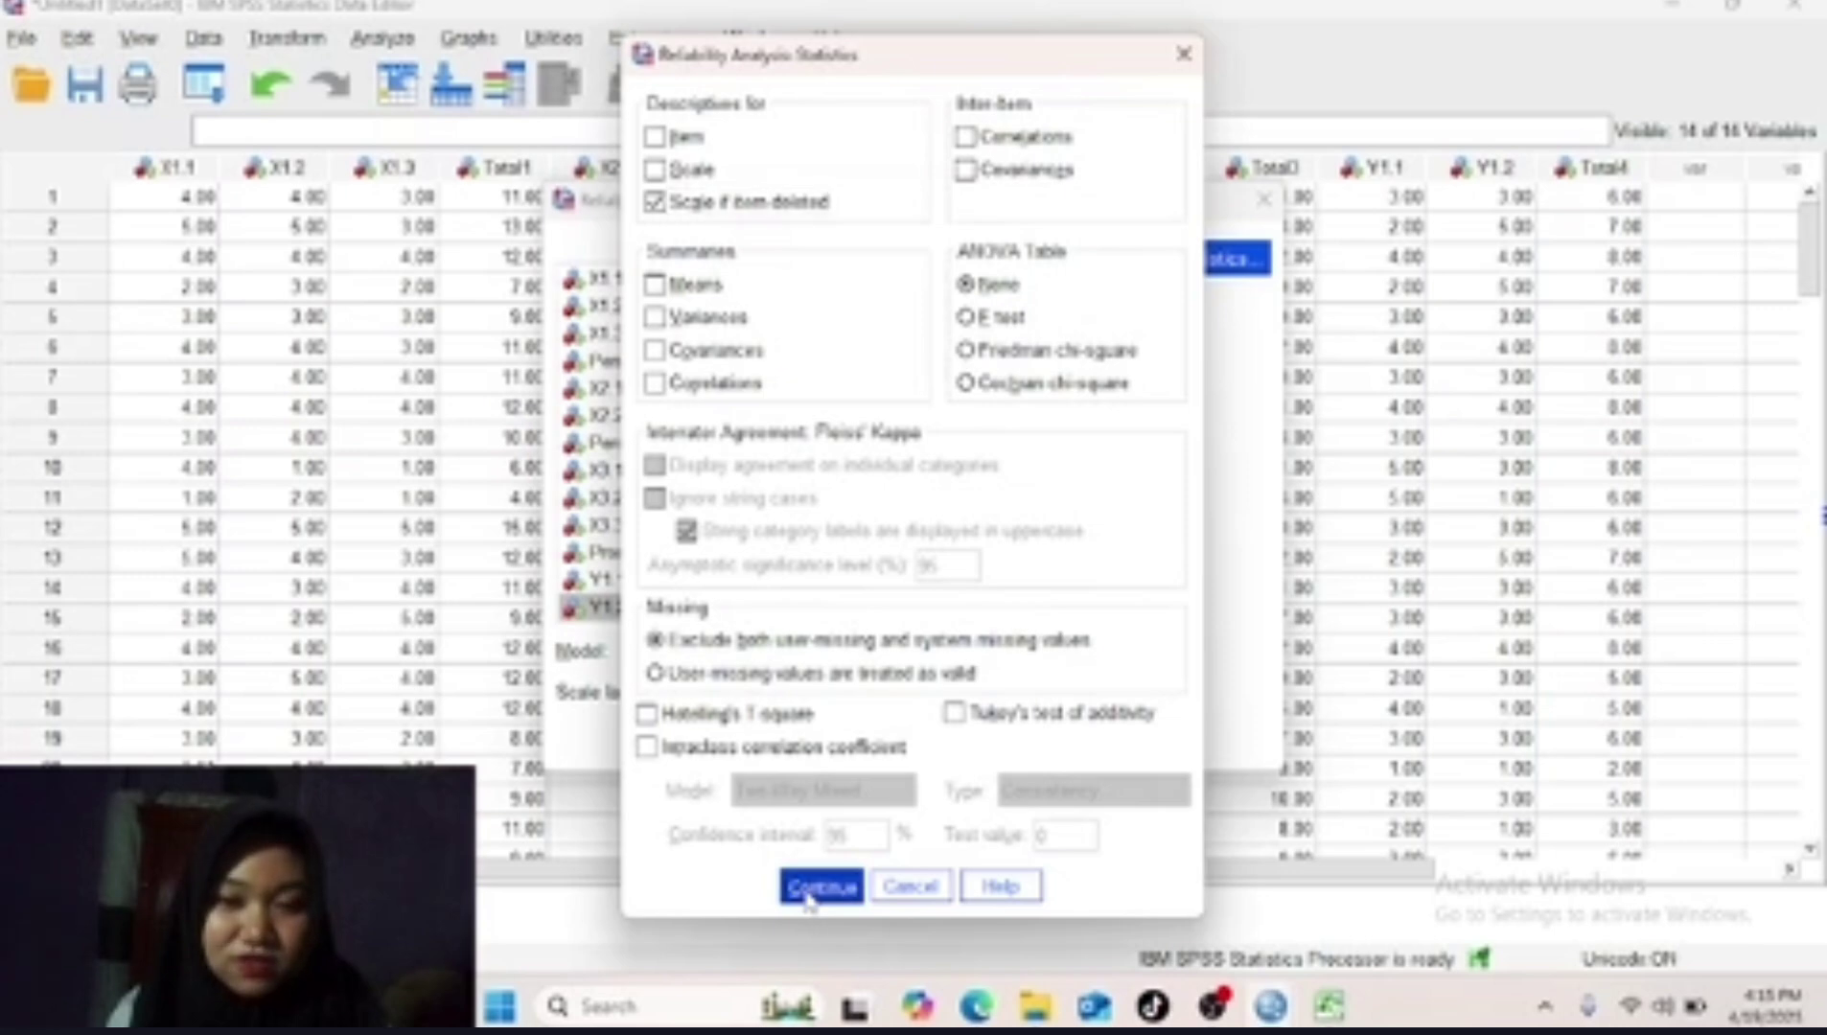
click(760, 741)
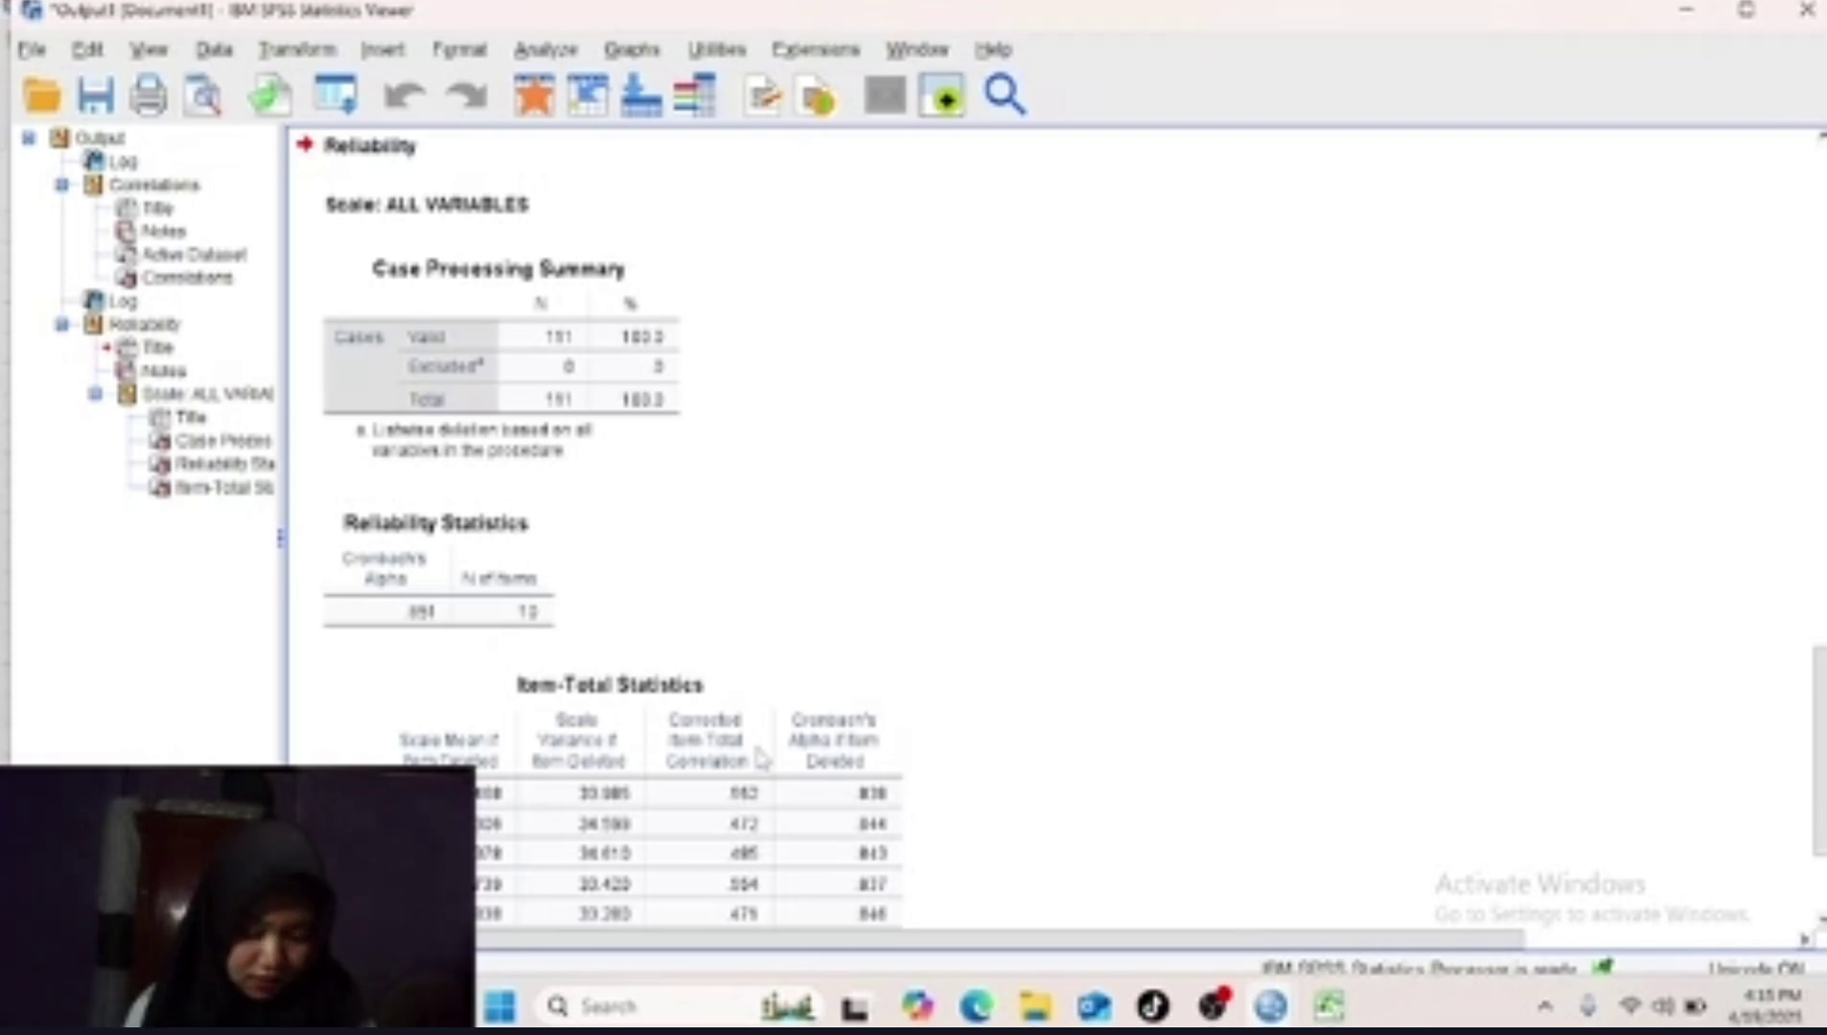
Examine Cronbach's Alpha in the Reliability Statistics table and the Item-Total Statistics in the output.
click(688, 794)
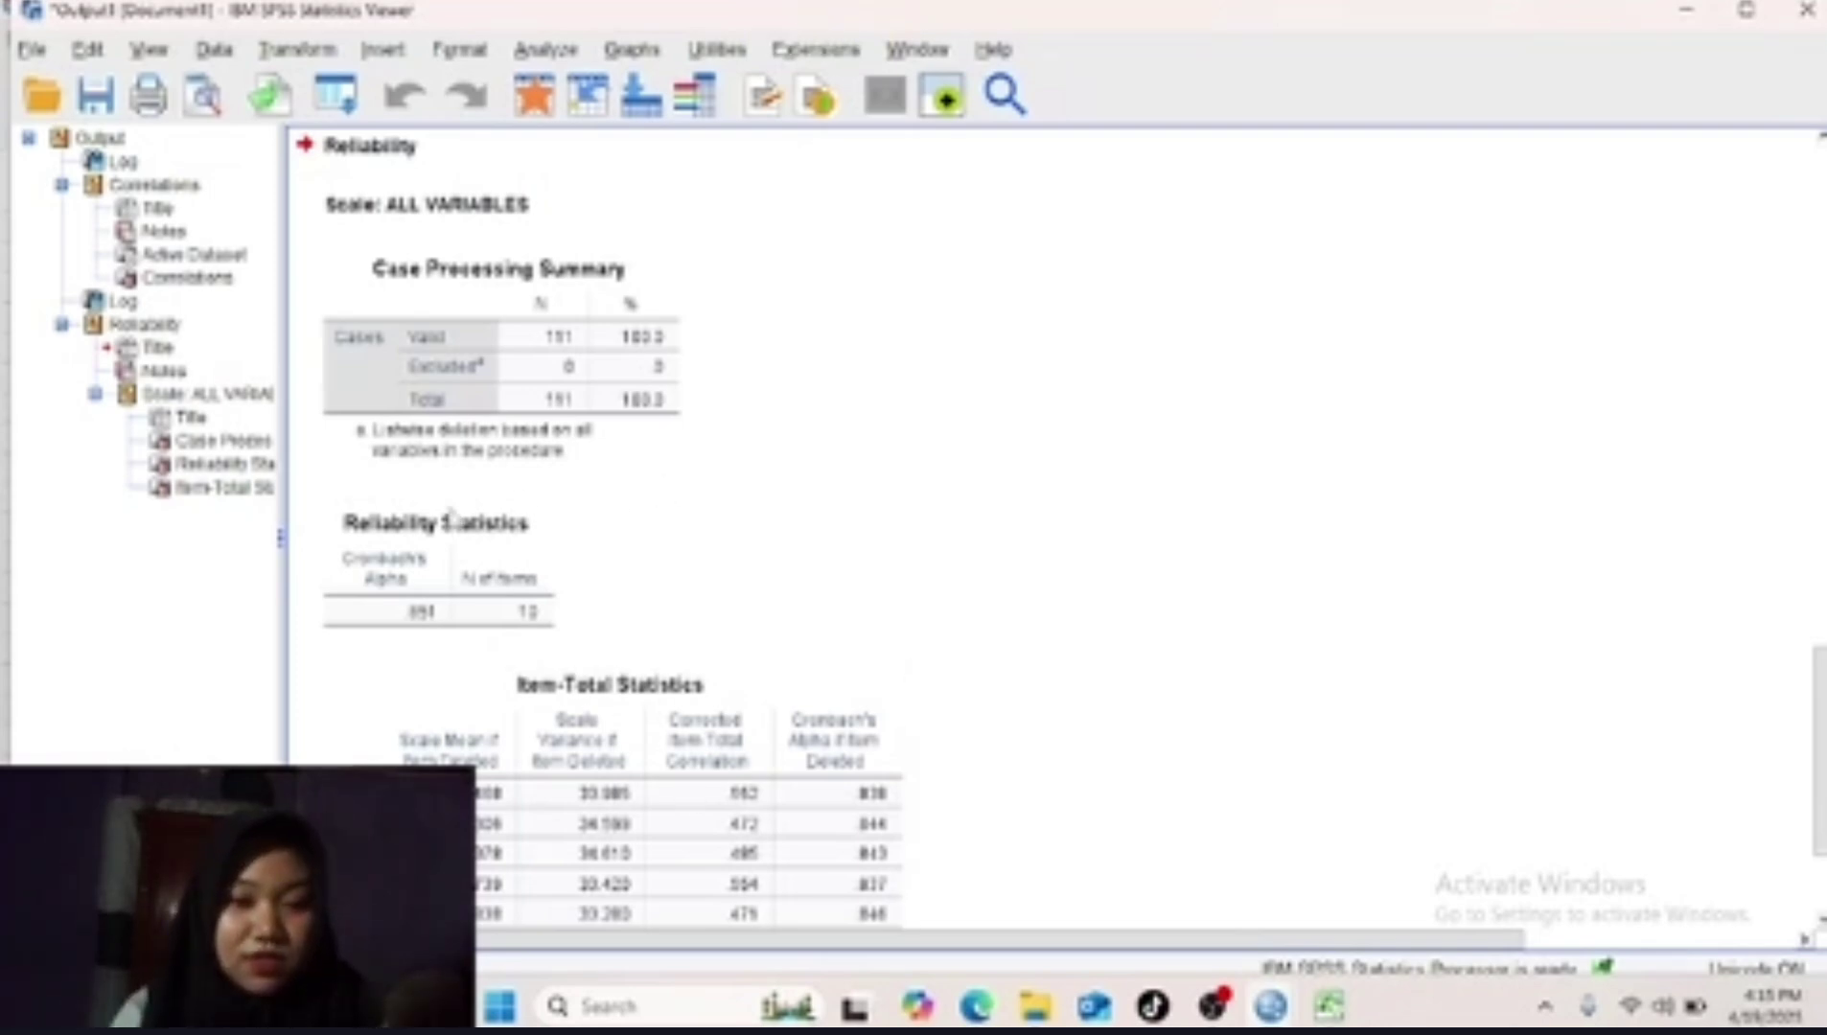
click(422, 618)
scroll(422, 631, down, 2)
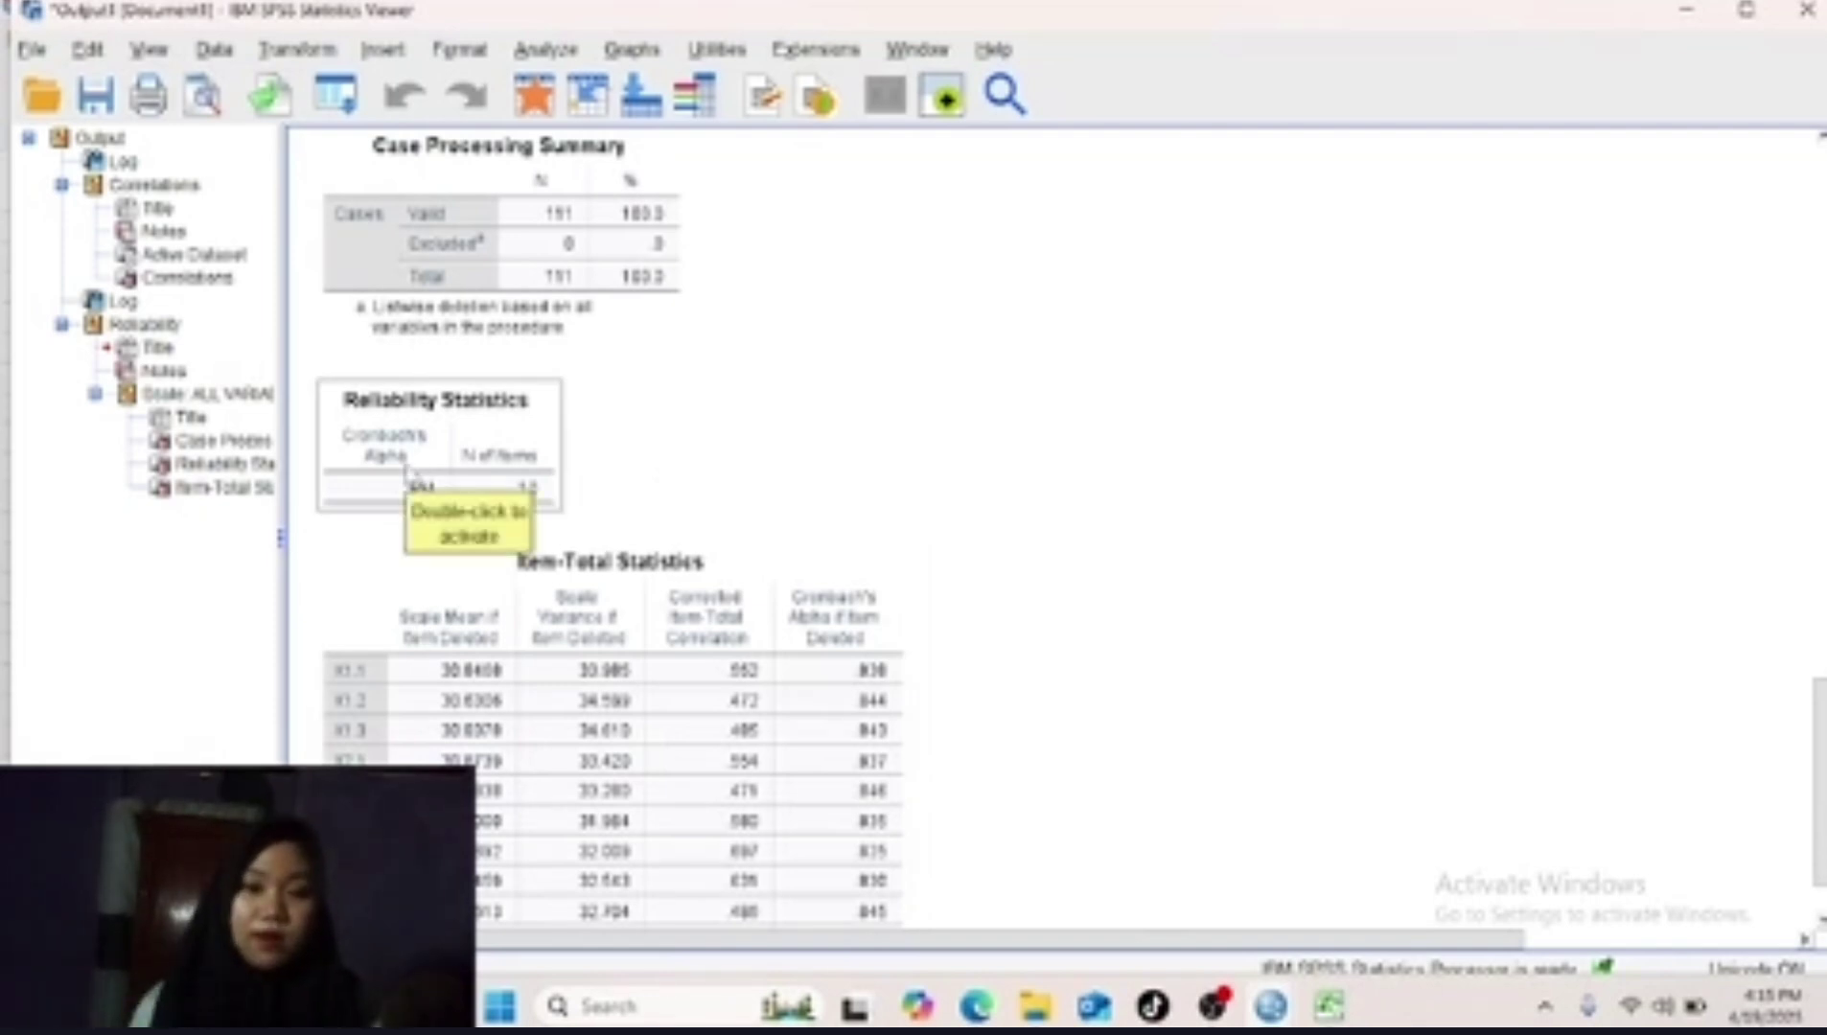
click(612, 386)
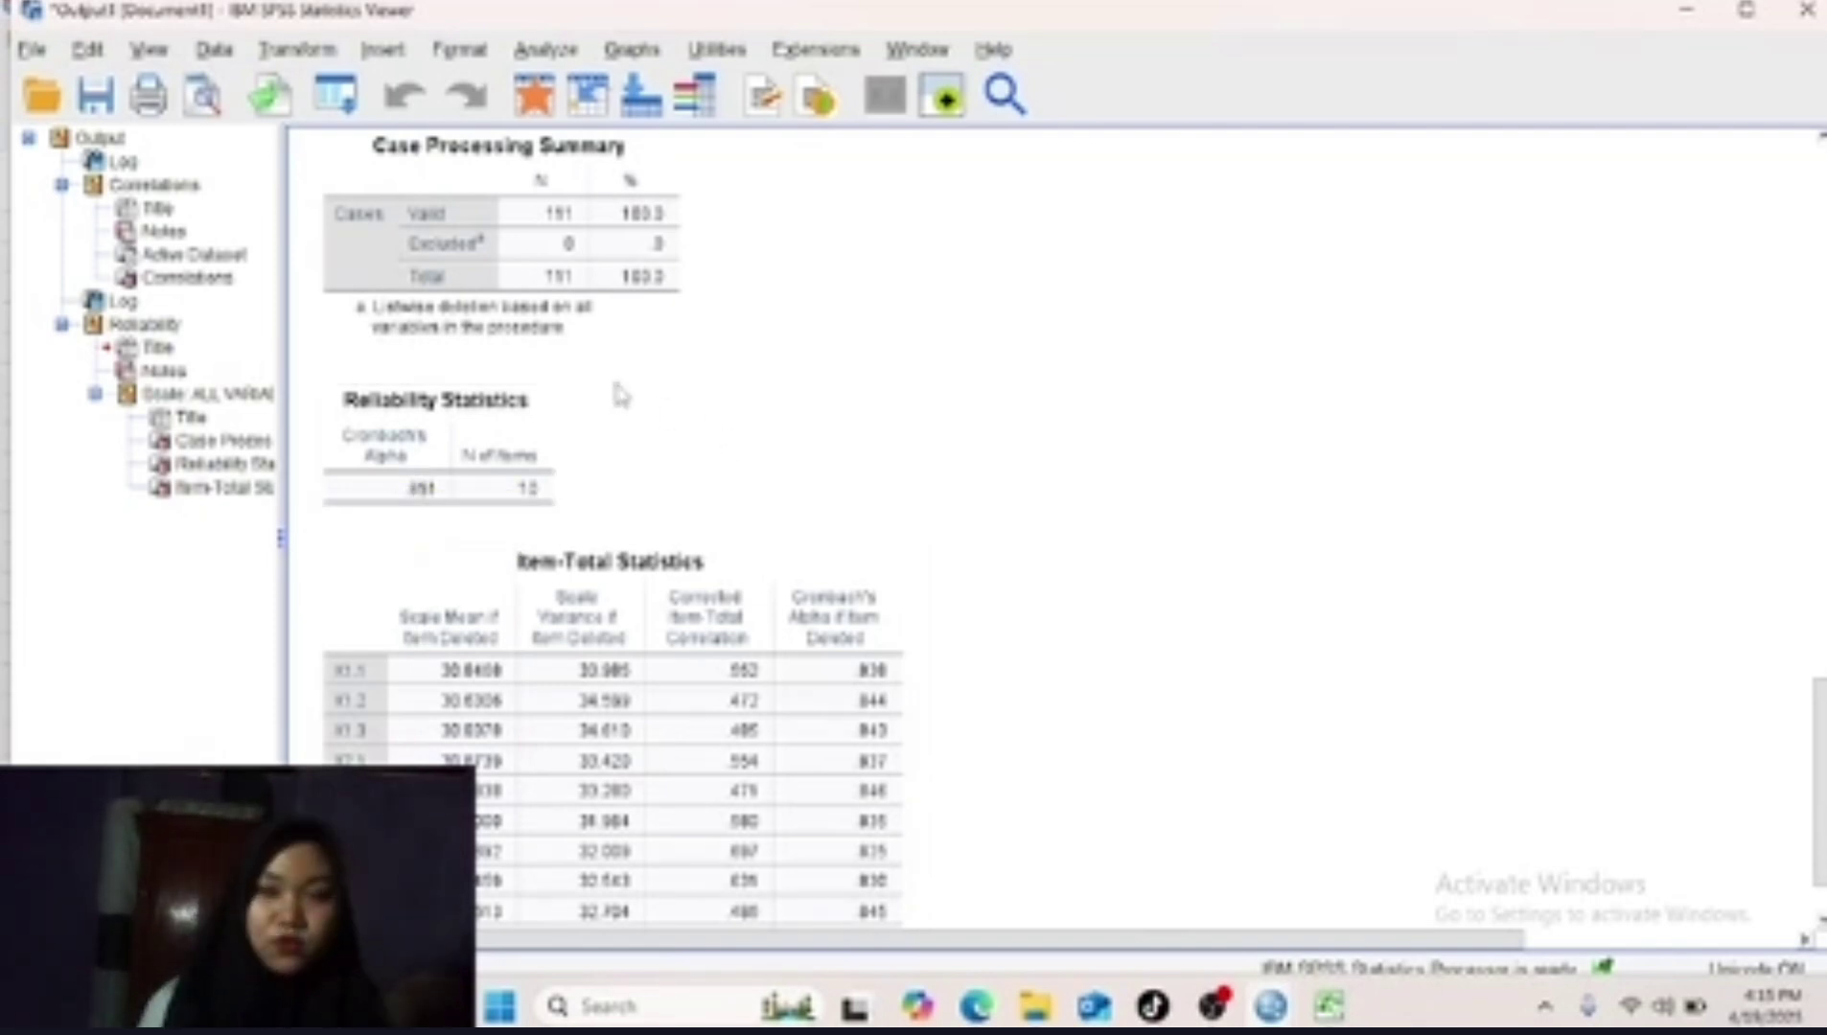
click(383, 499)
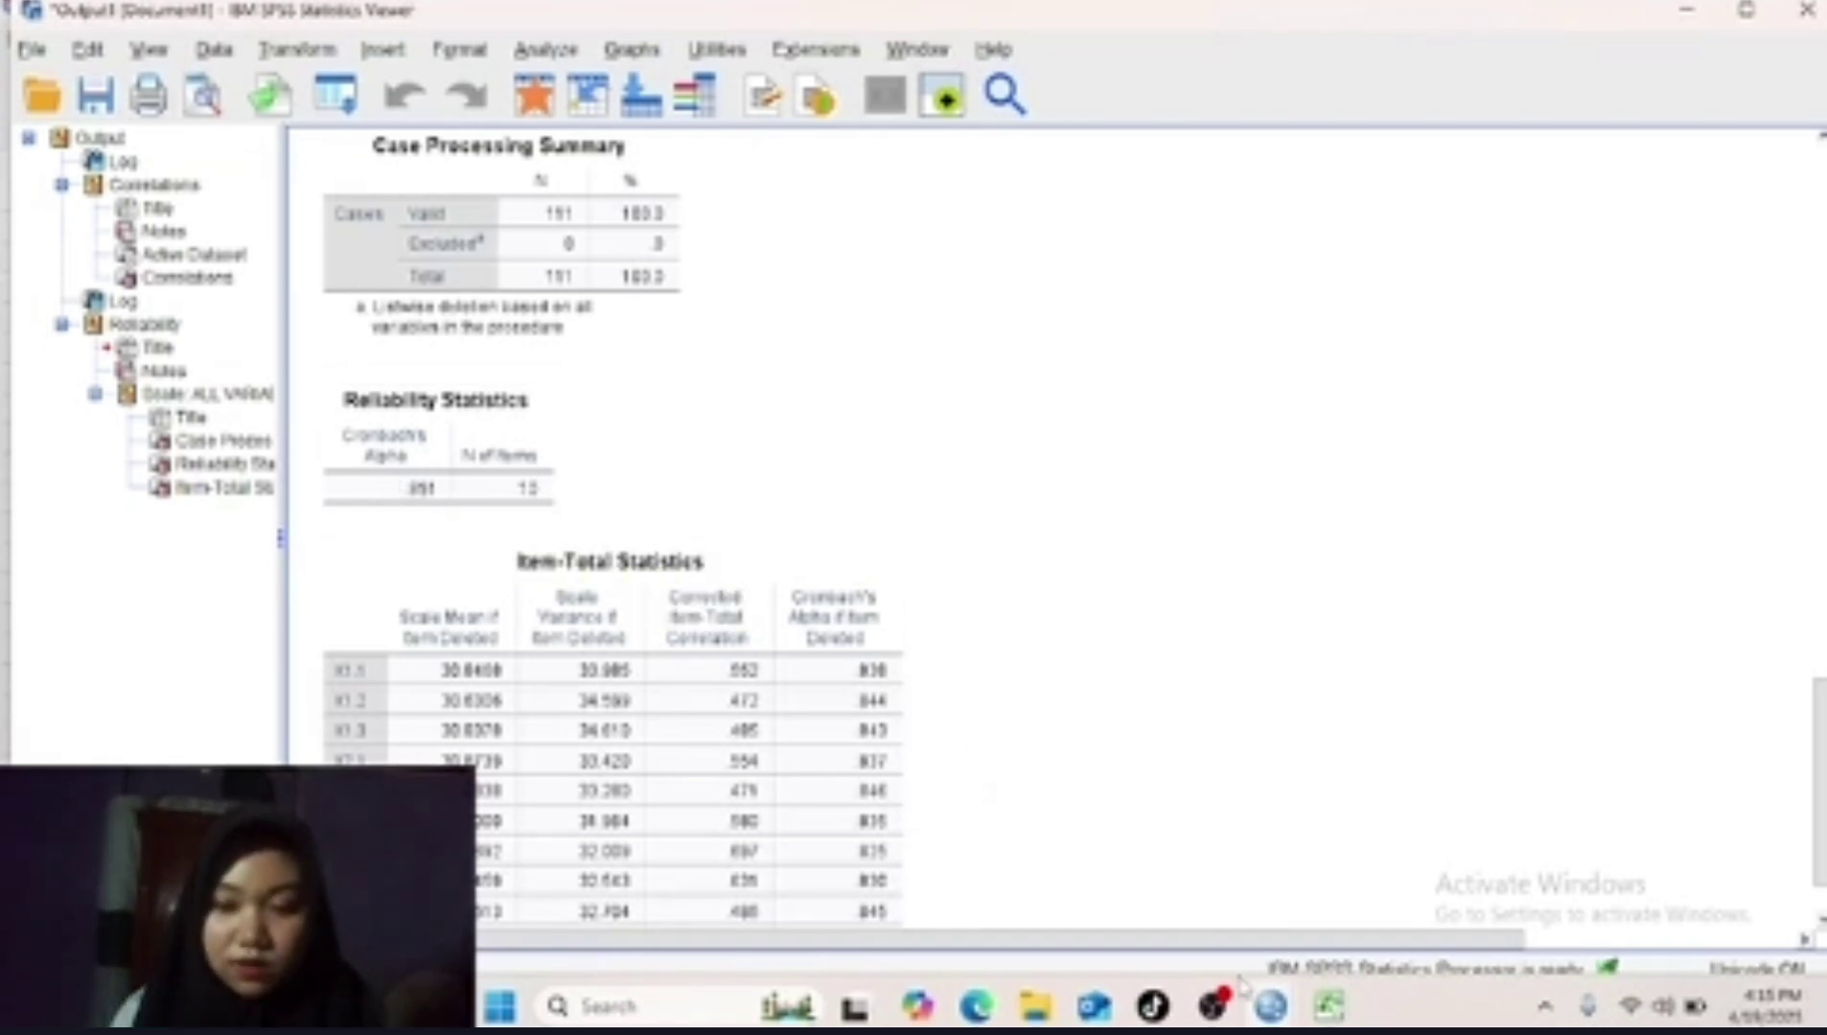
Return to the data editor, start a Linear Regression, and set Keputusan Pembeli [Total4] as the dependent variable.
mouse_move(1271, 1005)
click(1148, 857)
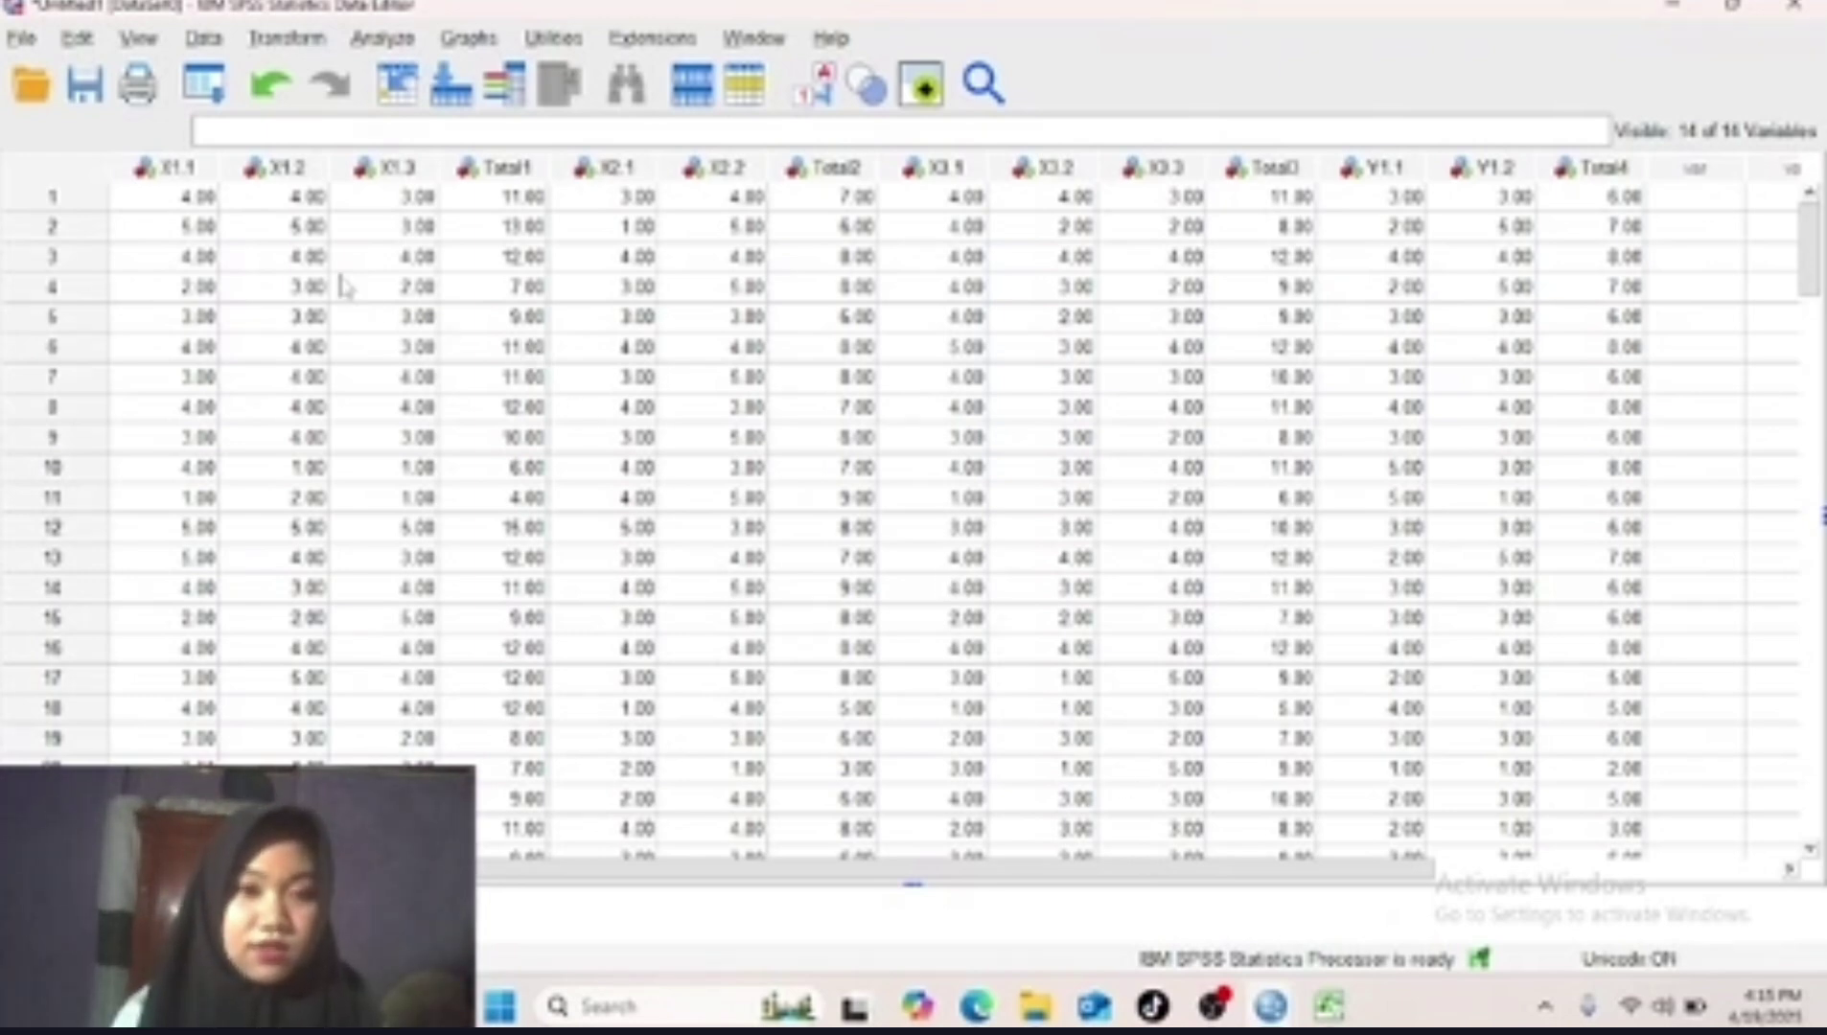
click(382, 38)
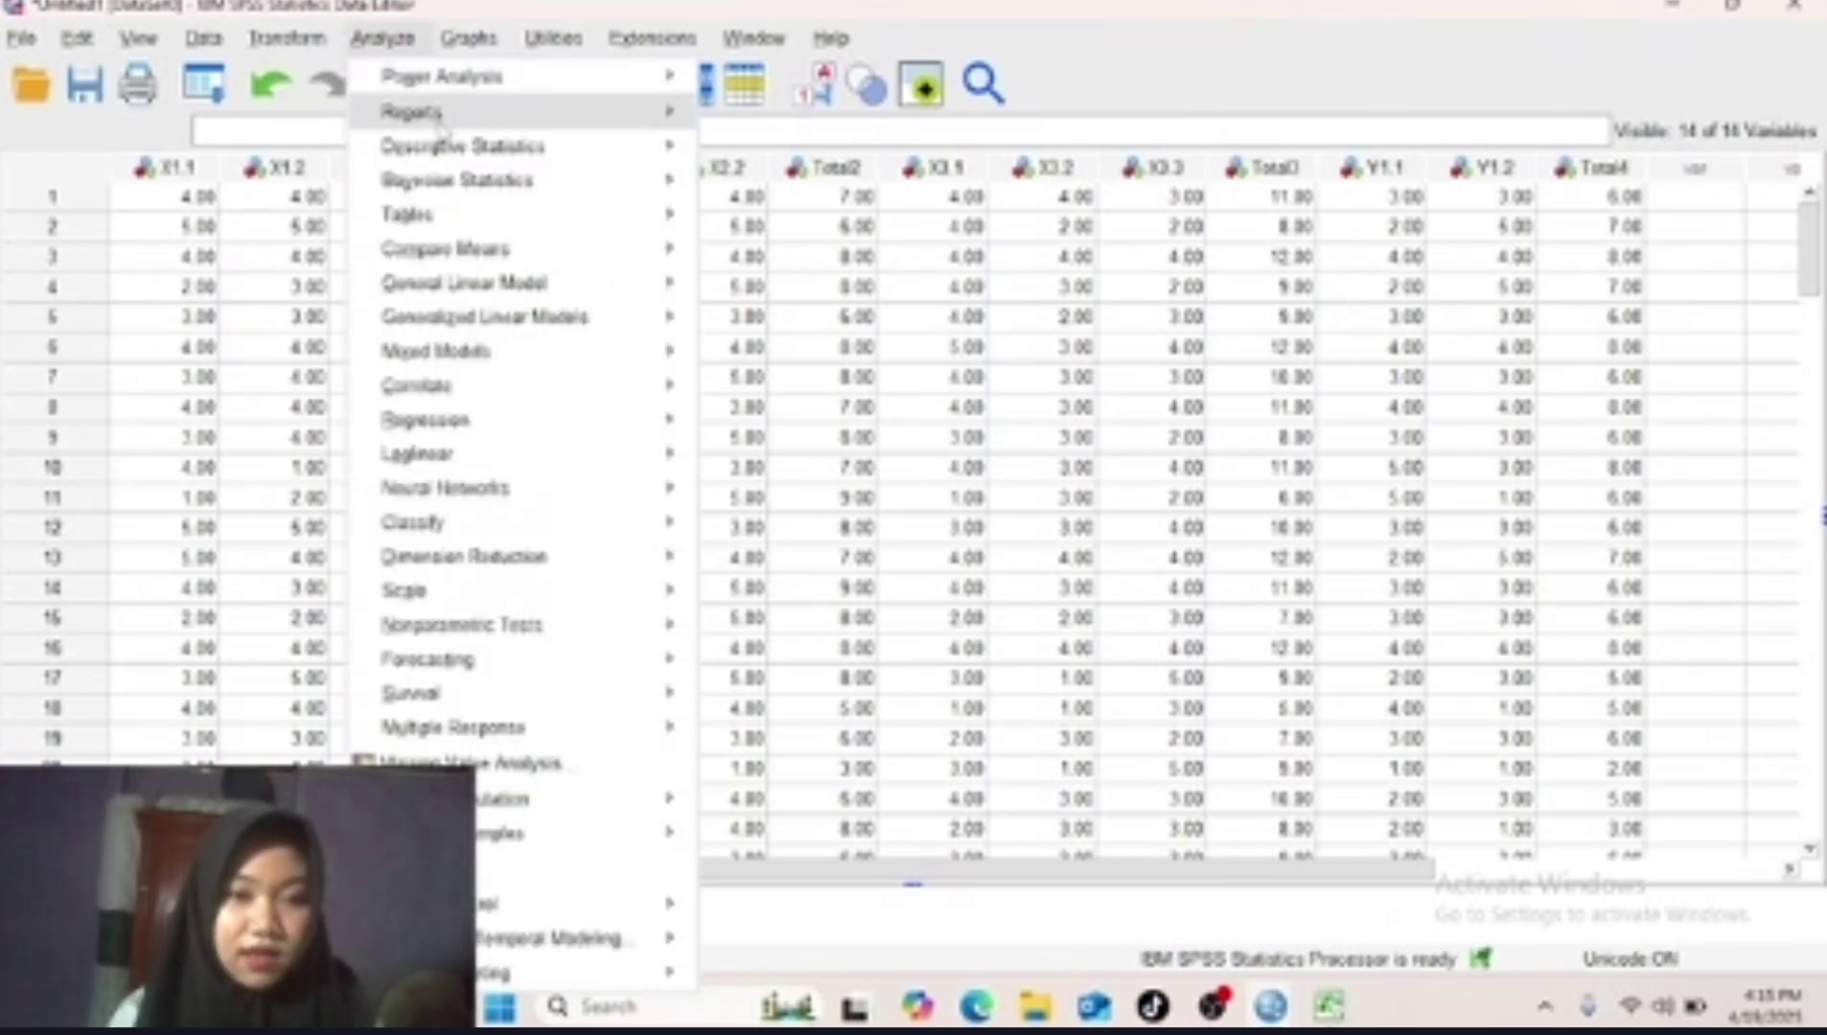
mouse_move(489, 423)
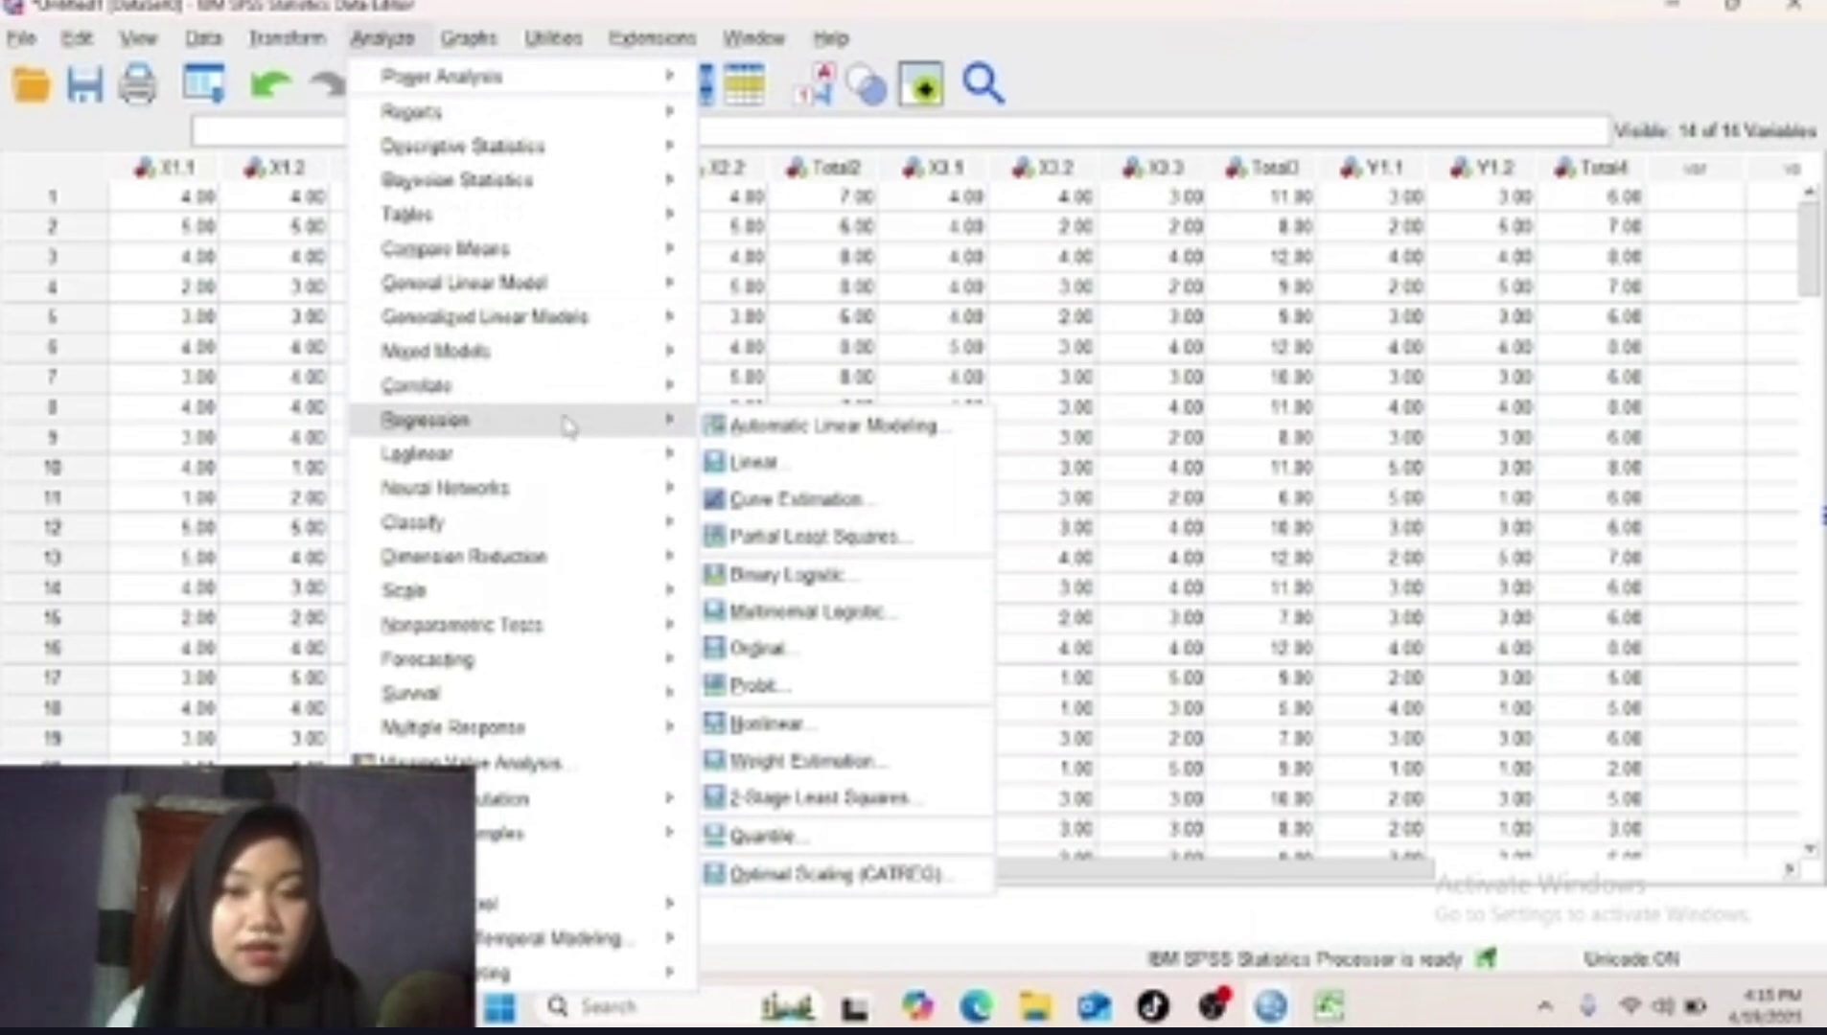
click(752, 463)
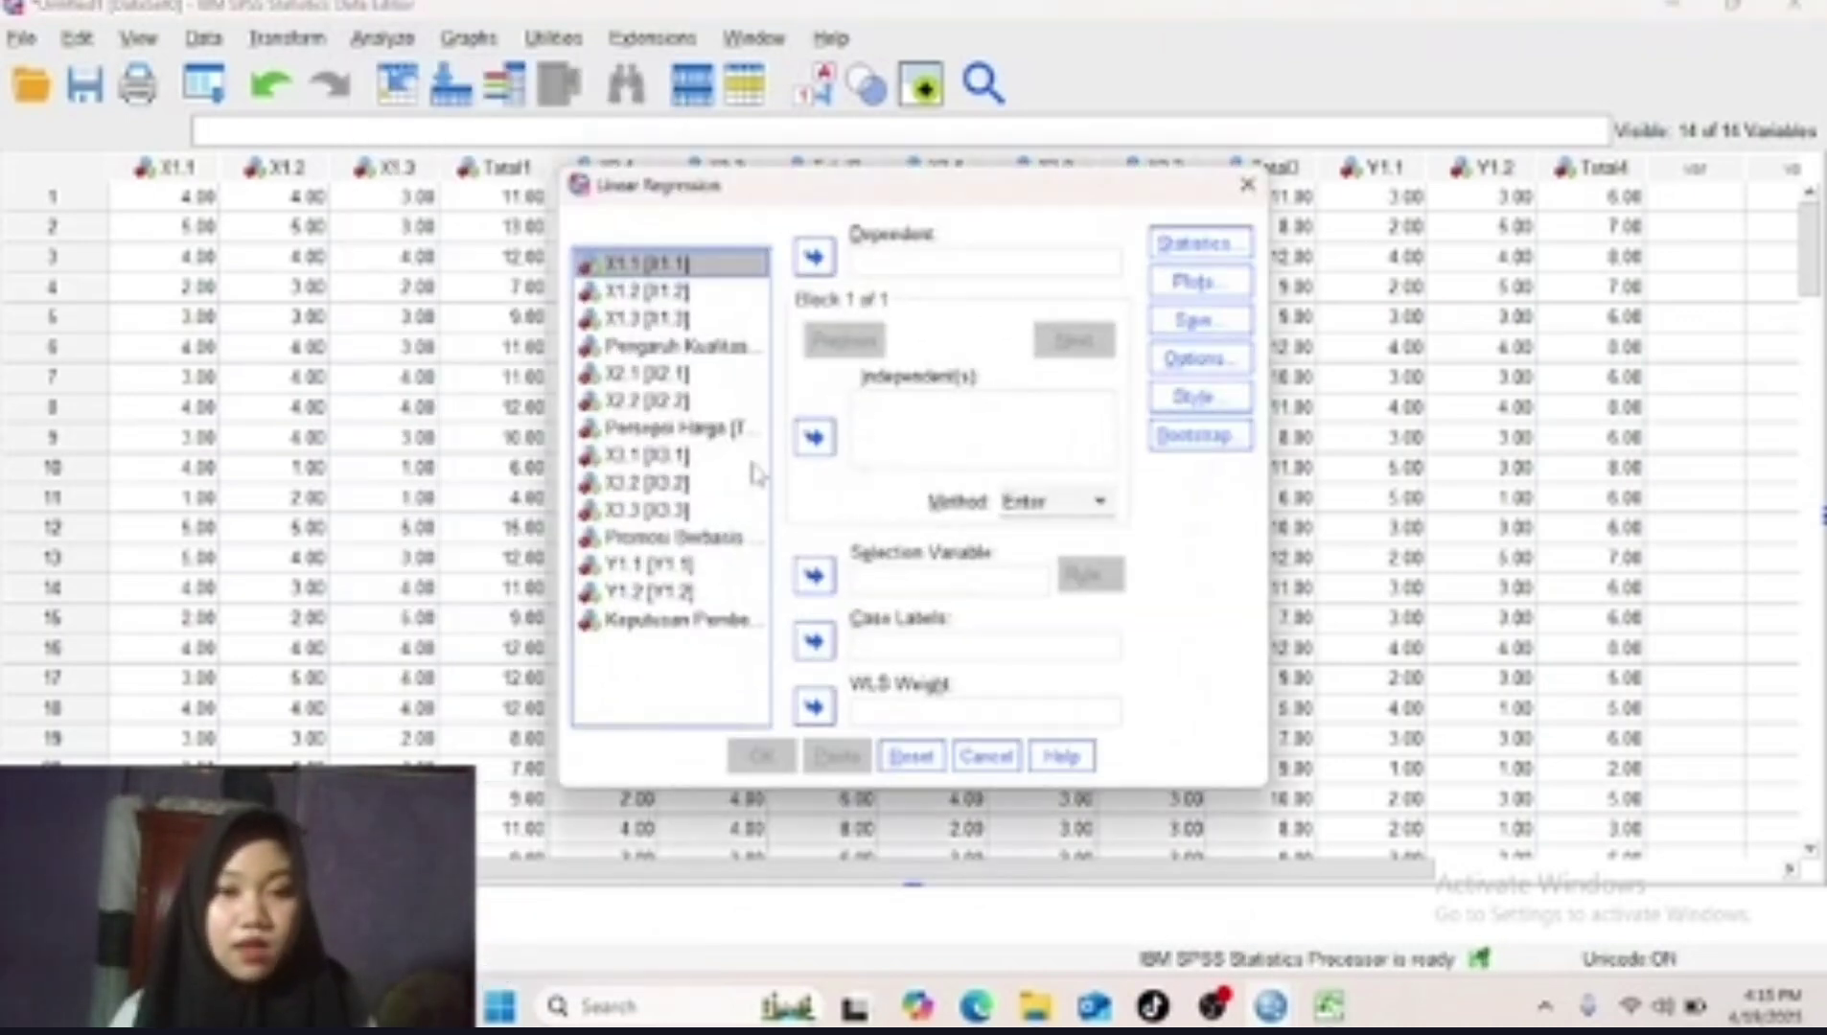
click(705, 346)
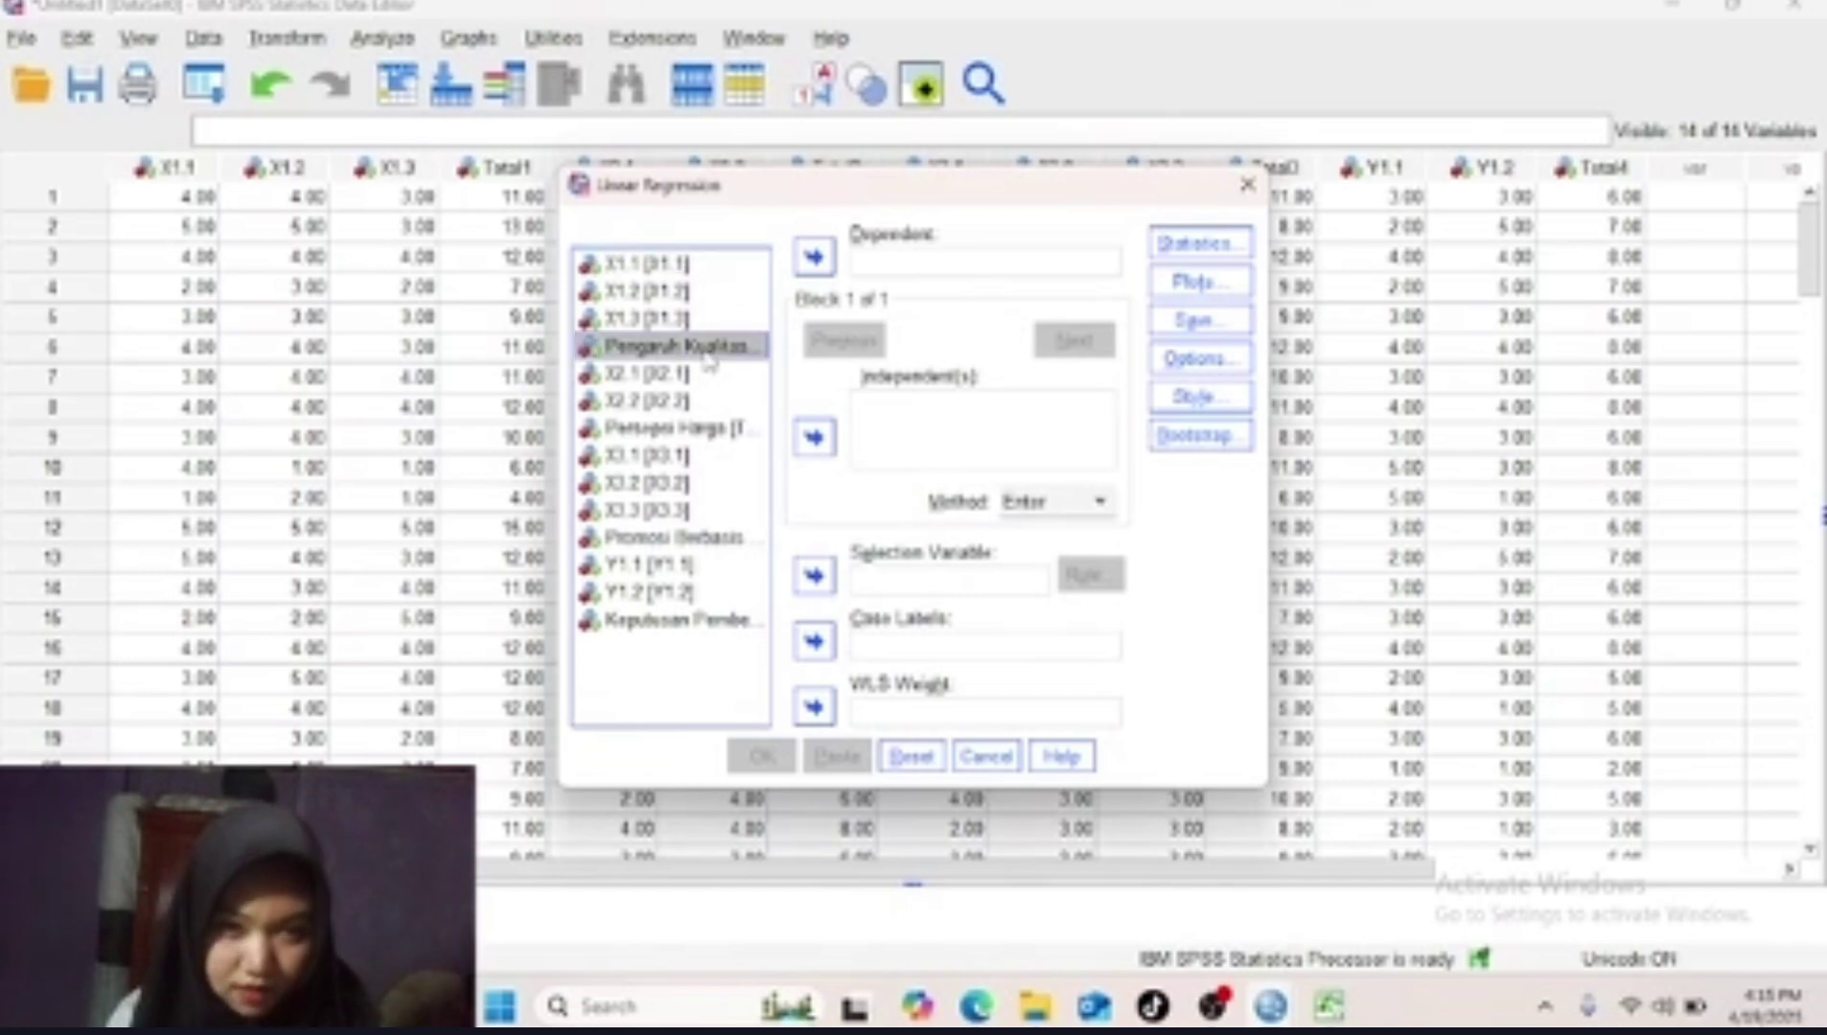
click(680, 621)
click(813, 256)
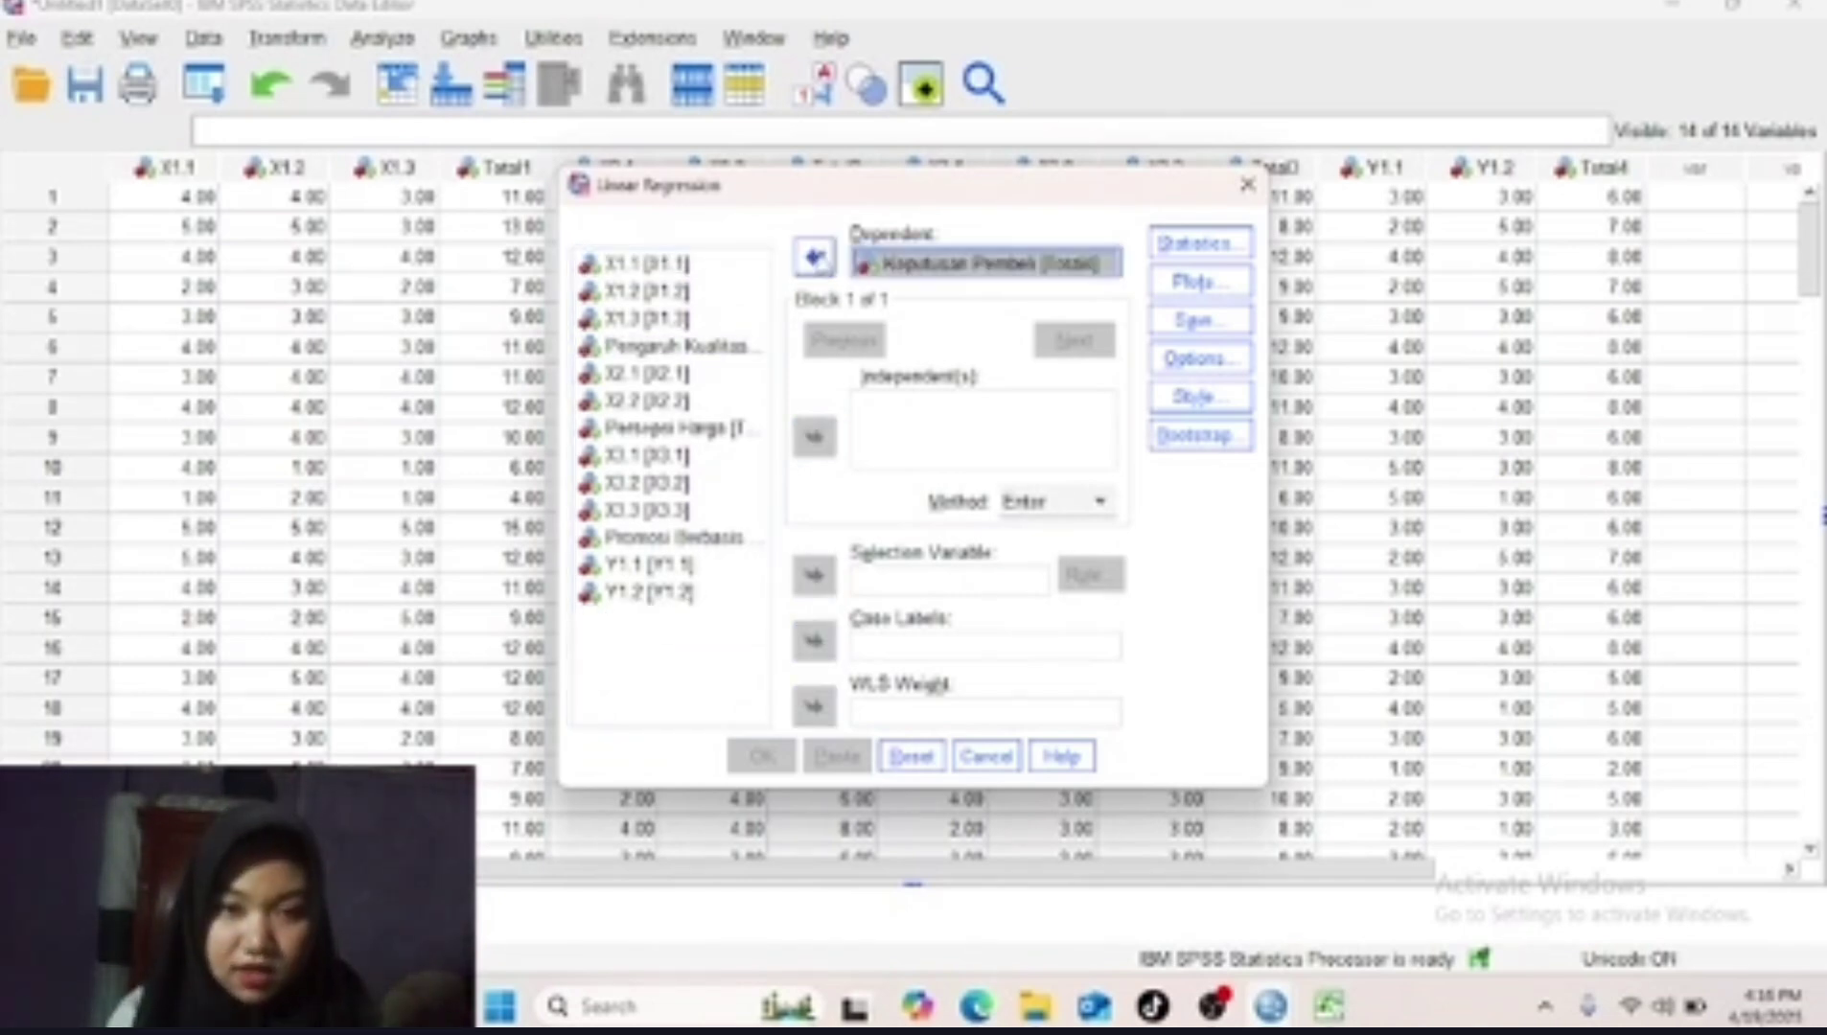
Add Pengaruh Kualitas Produk [Total1], Persepsi Harga [Total2] and Promosi Berbasis Sosial Media [Total3] as independent variables of the regression.
click(707, 346)
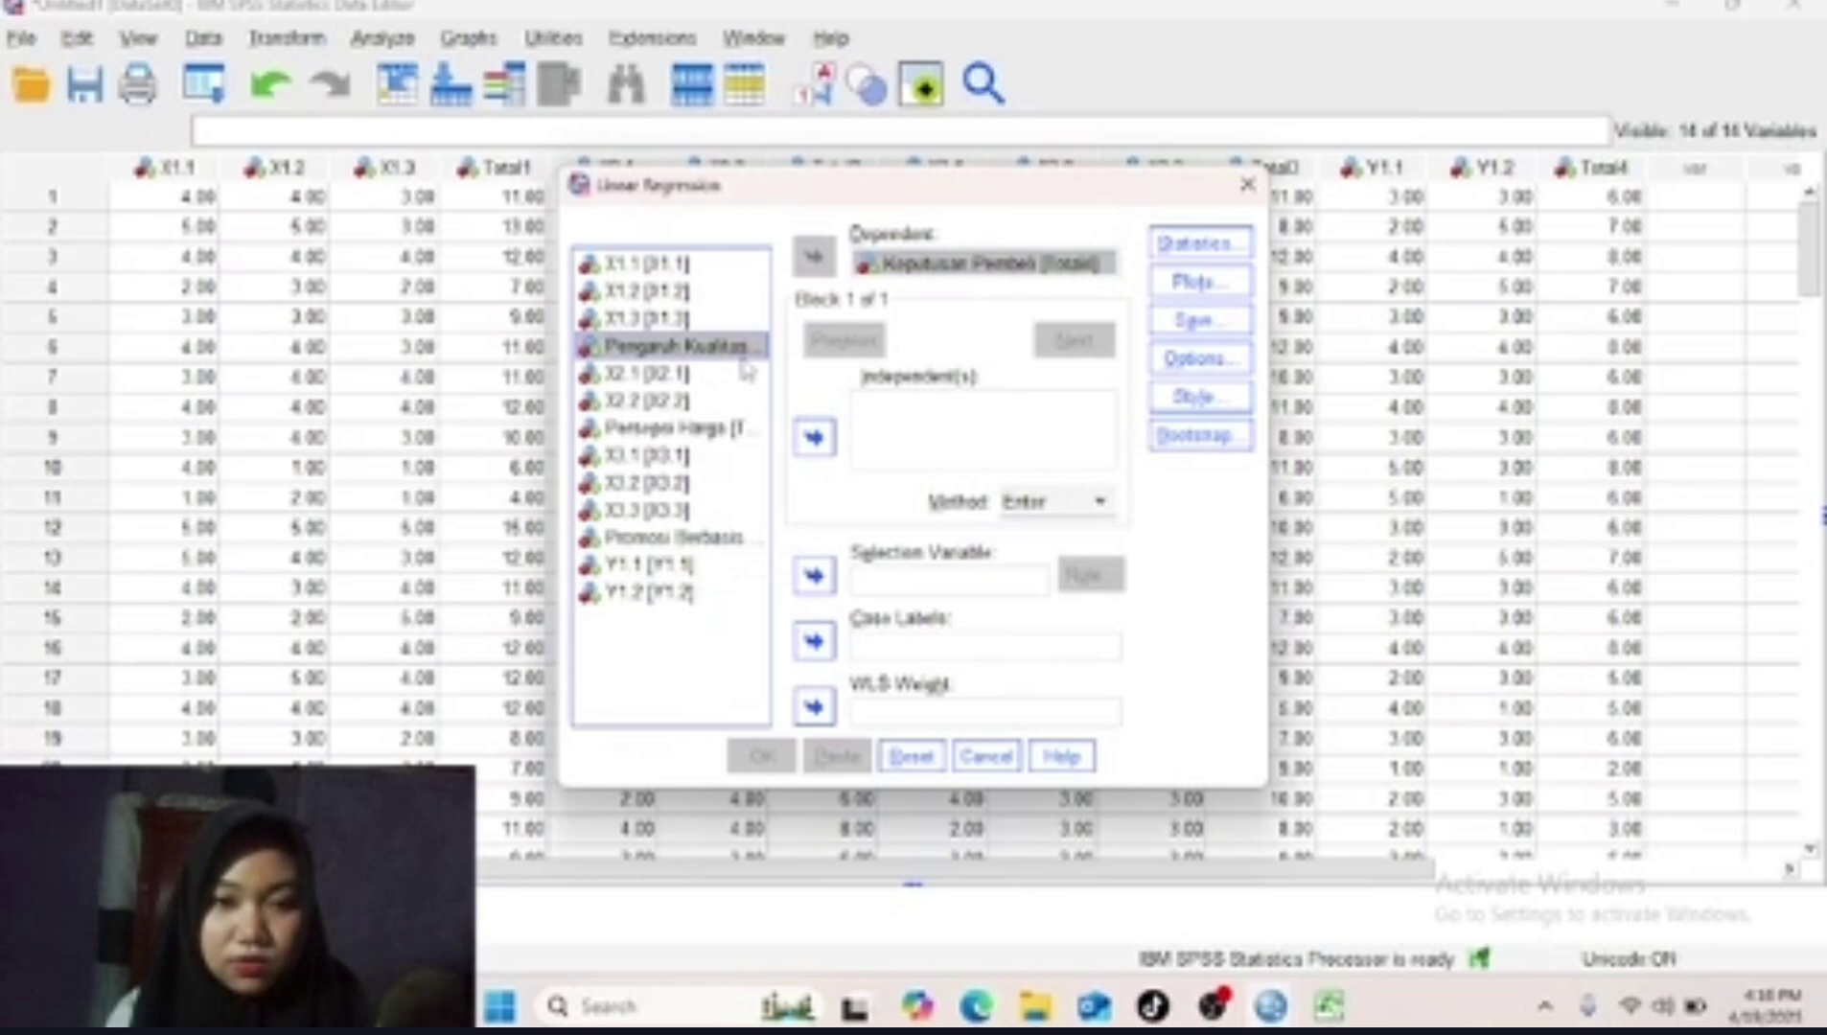
click(814, 439)
click(671, 427)
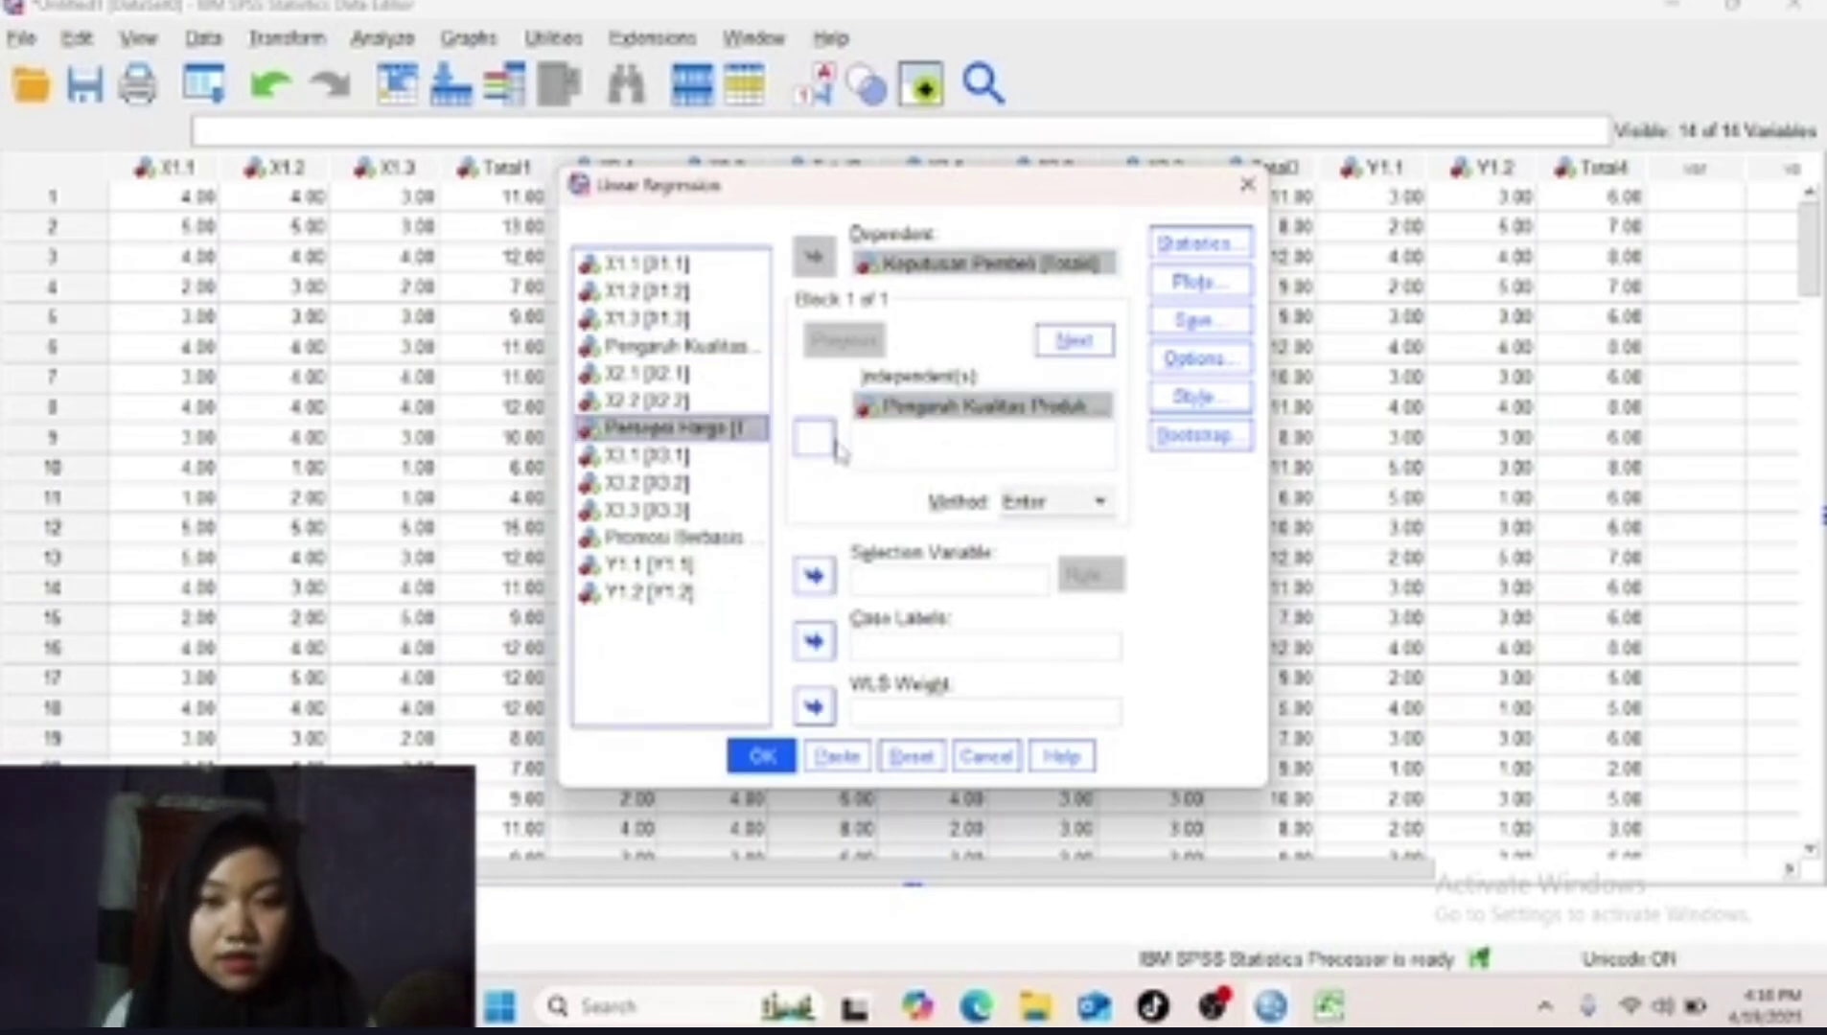
click(814, 439)
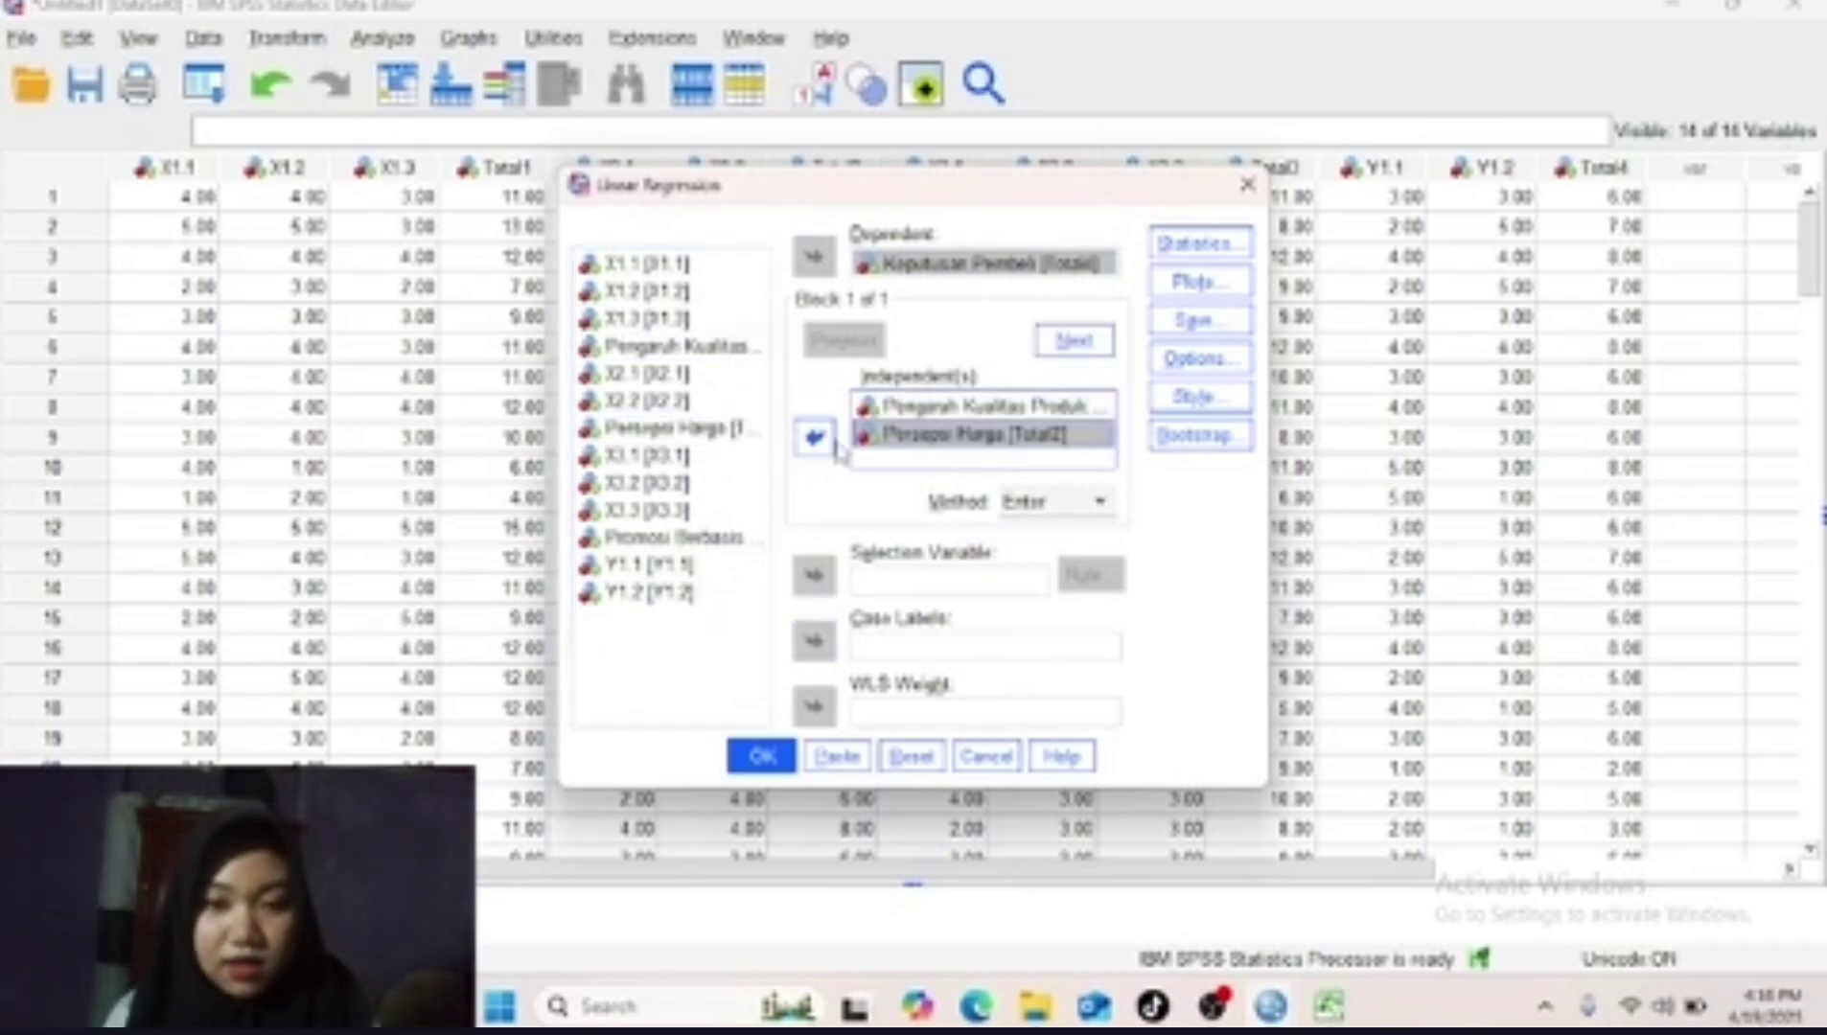
click(716, 542)
click(814, 439)
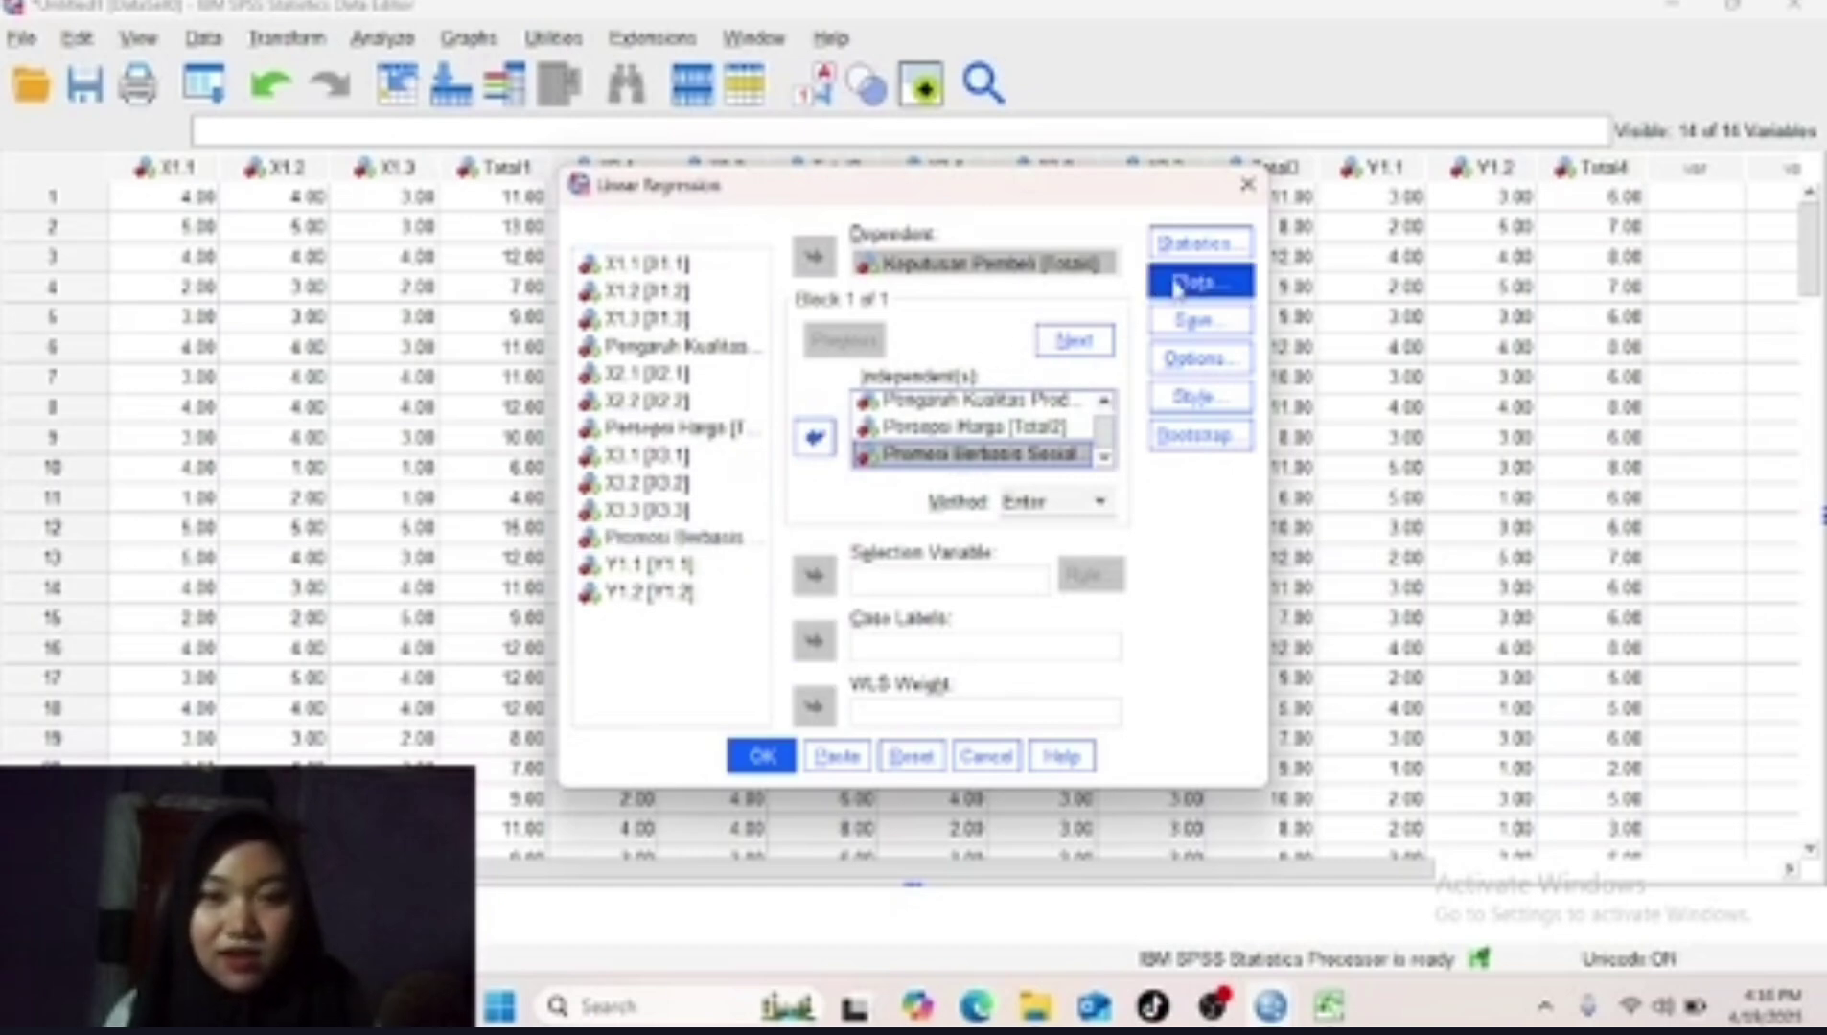
Include Descriptives, Collinearity diagnostics and Durbin-Watson residuals in the regression statistics.
click(1186, 245)
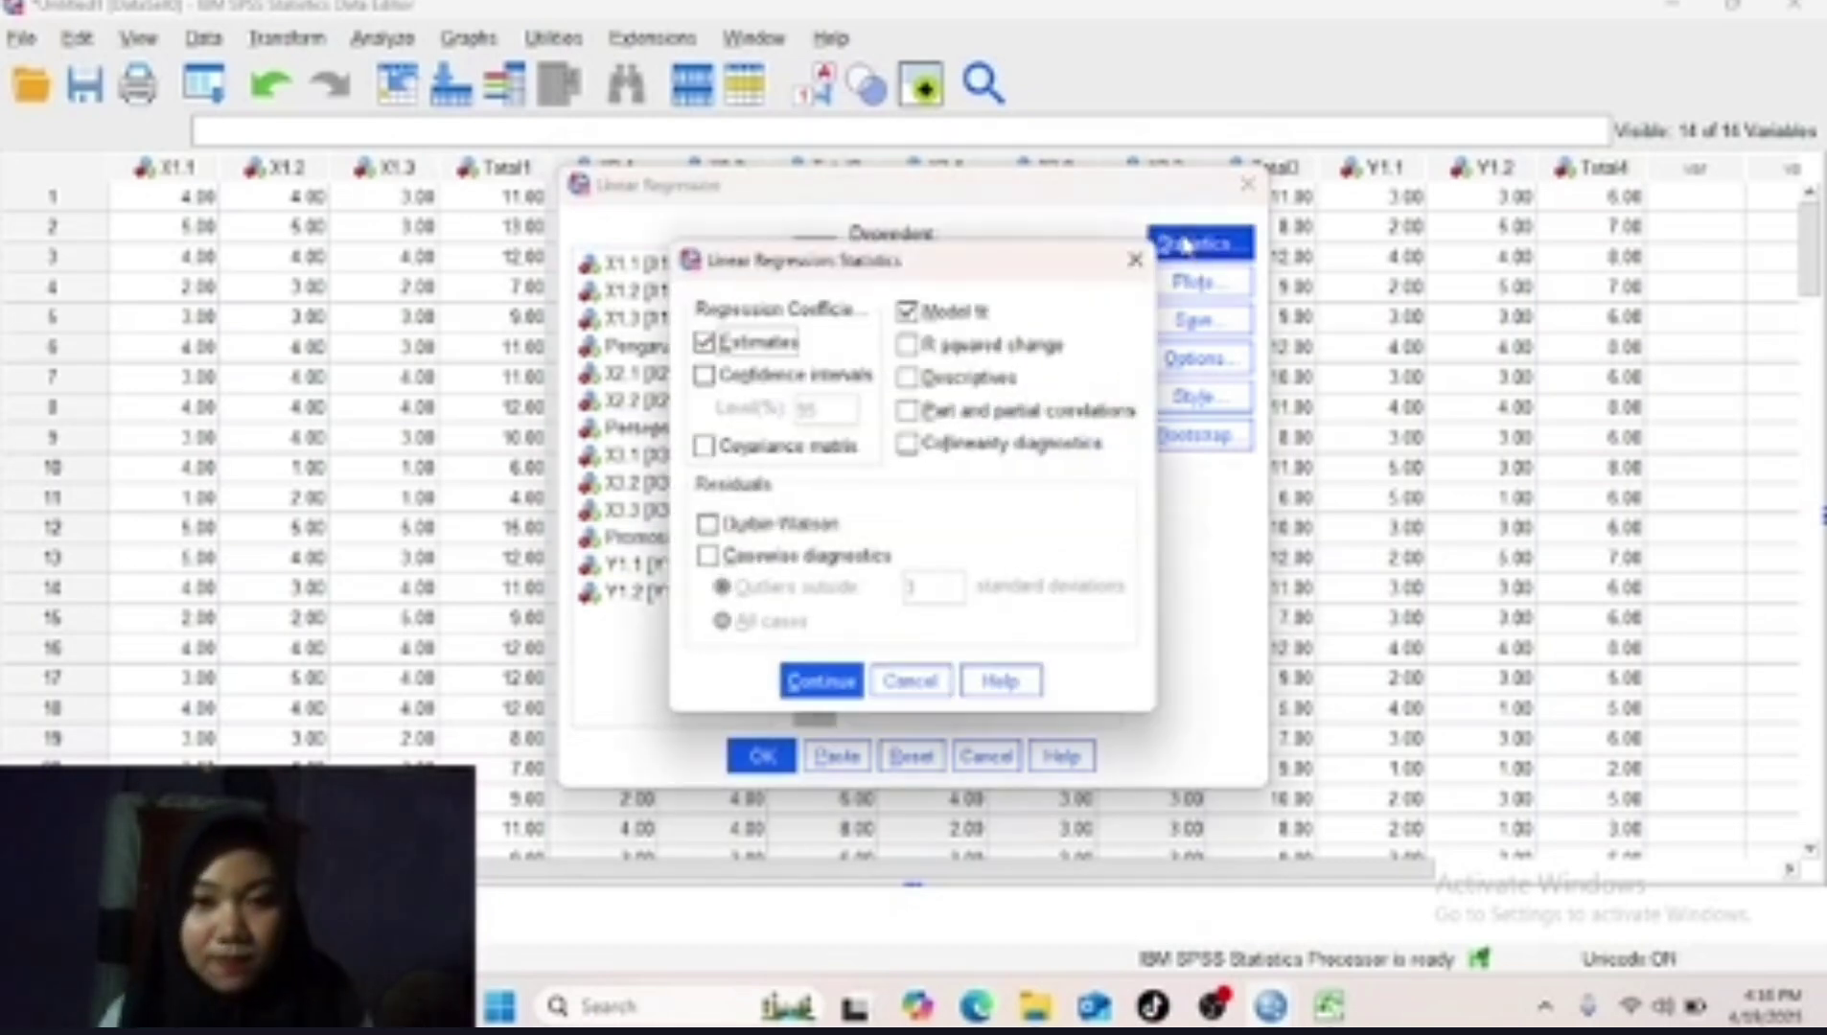
click(906, 378)
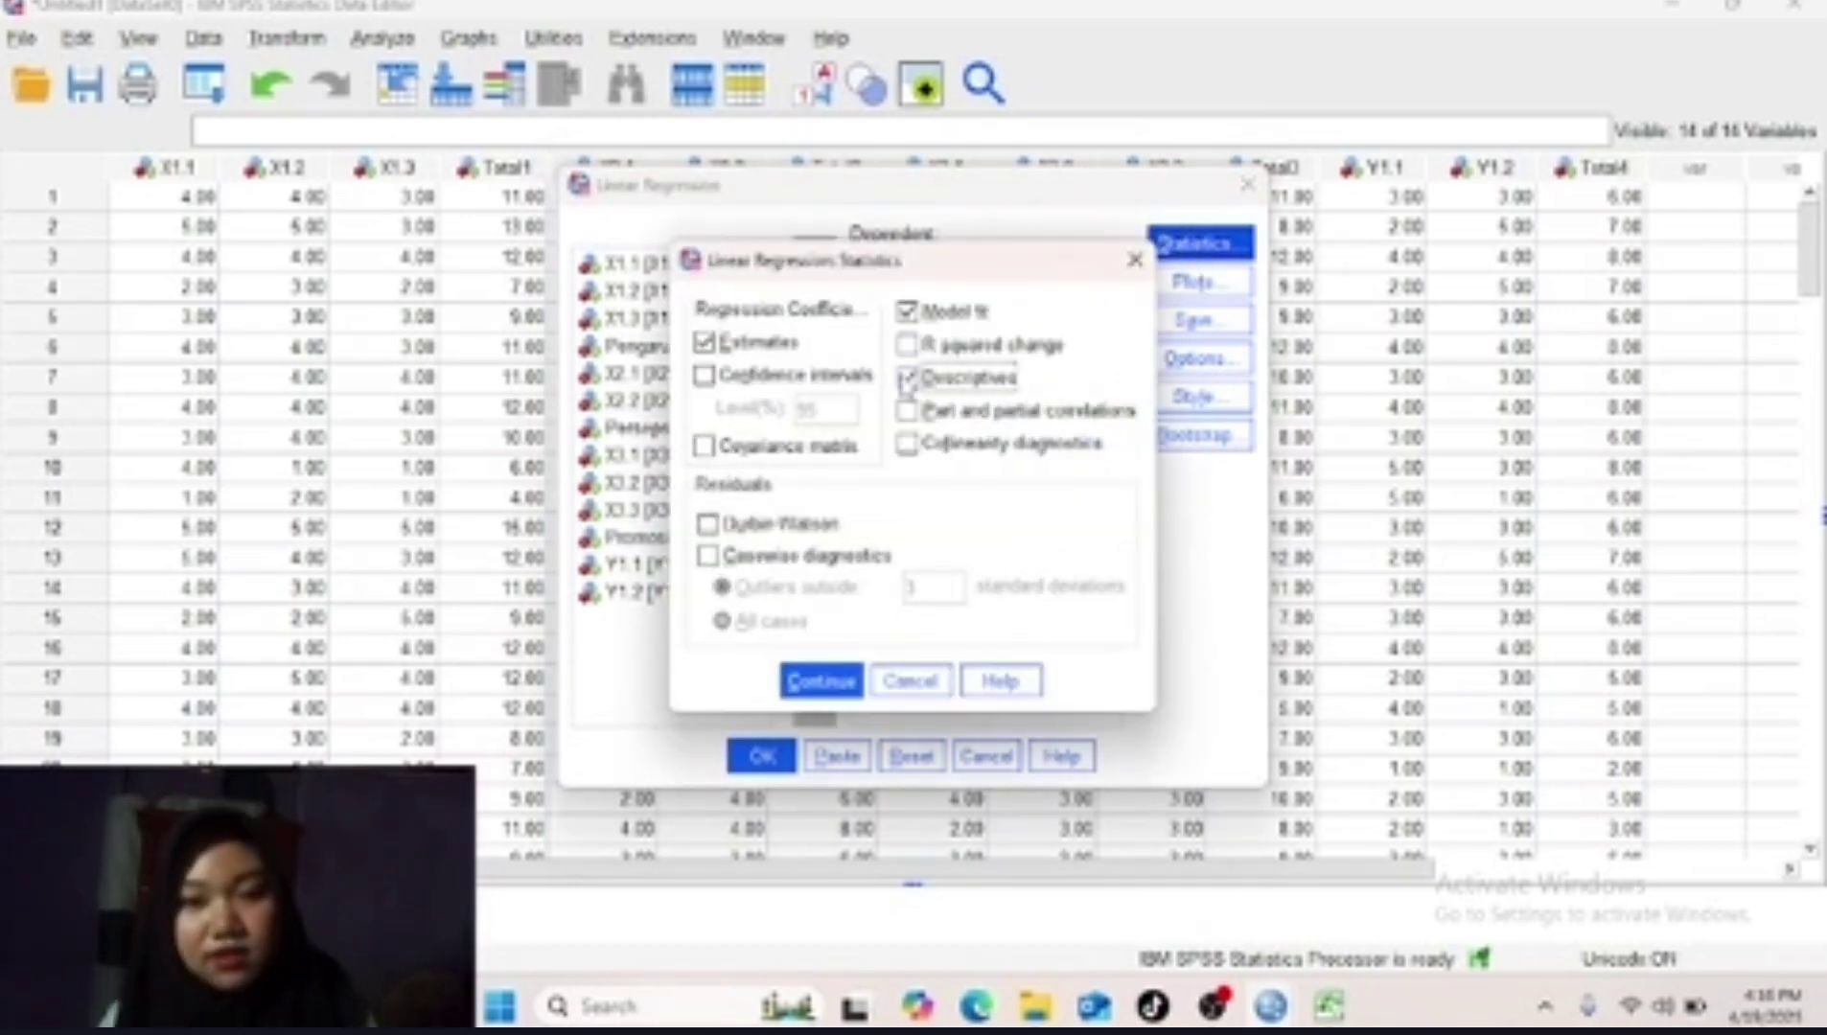
click(906, 443)
click(706, 524)
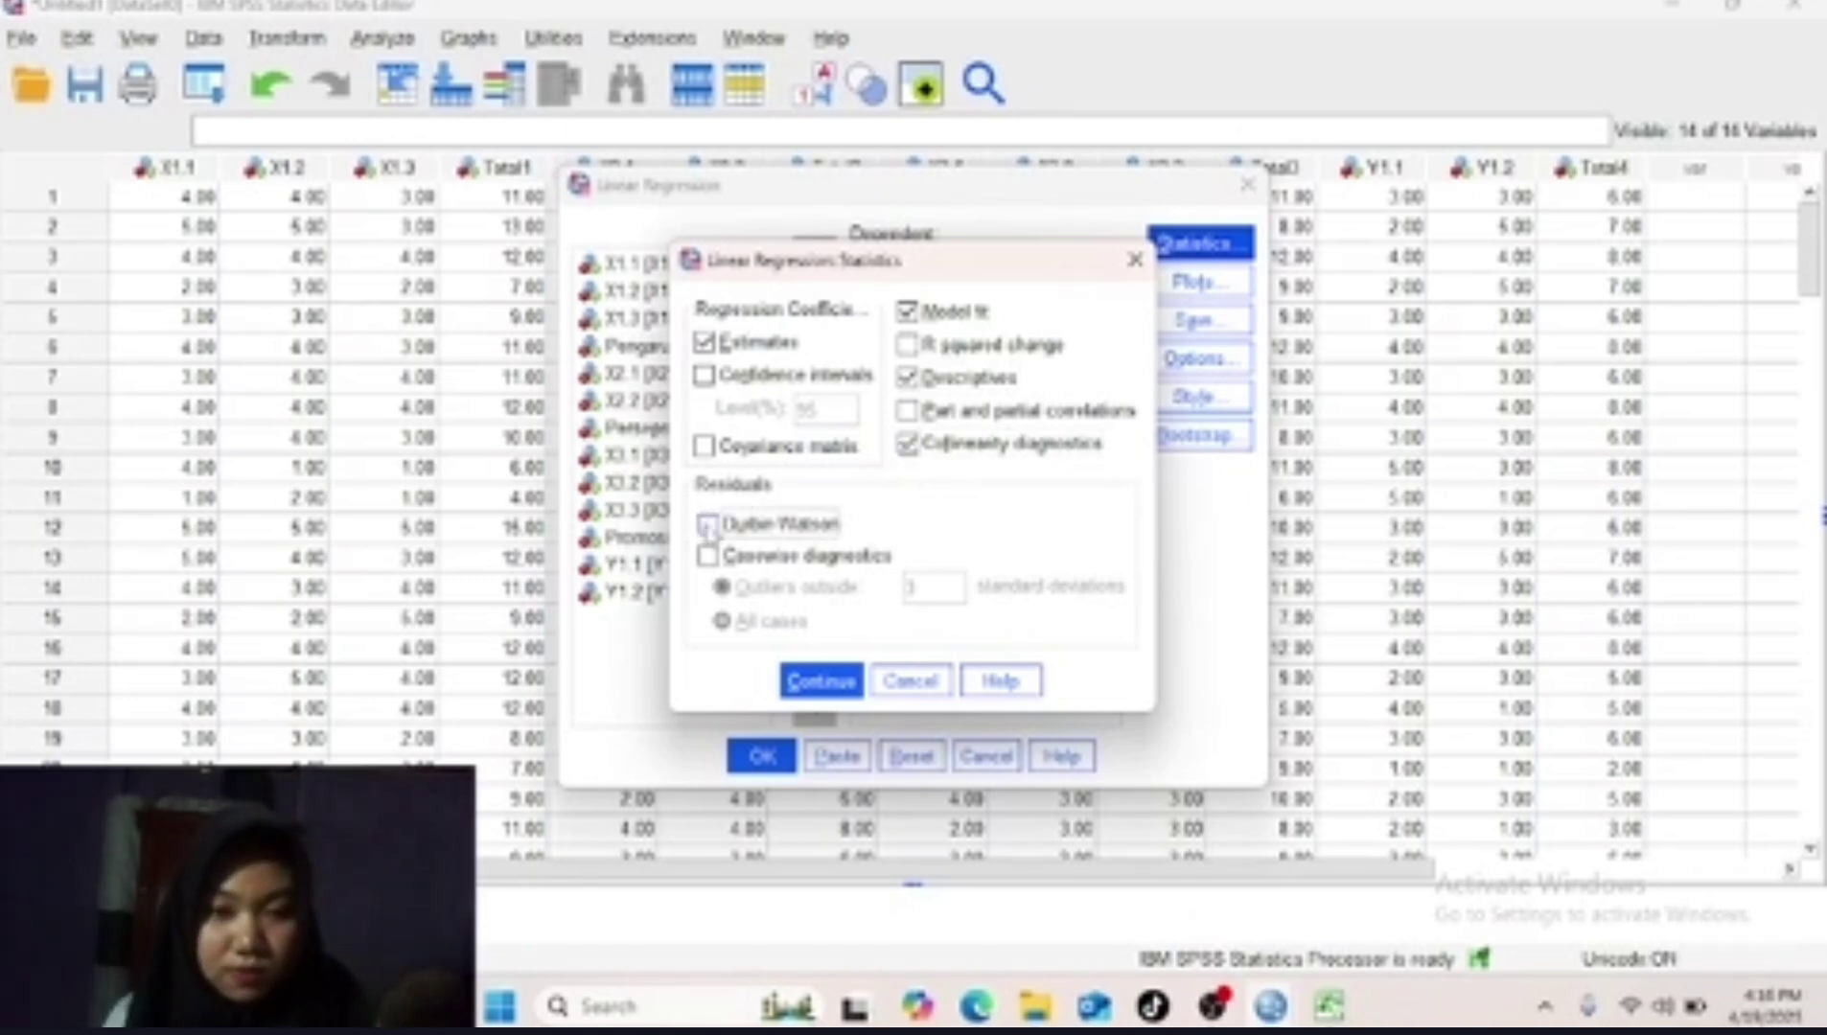
click(821, 682)
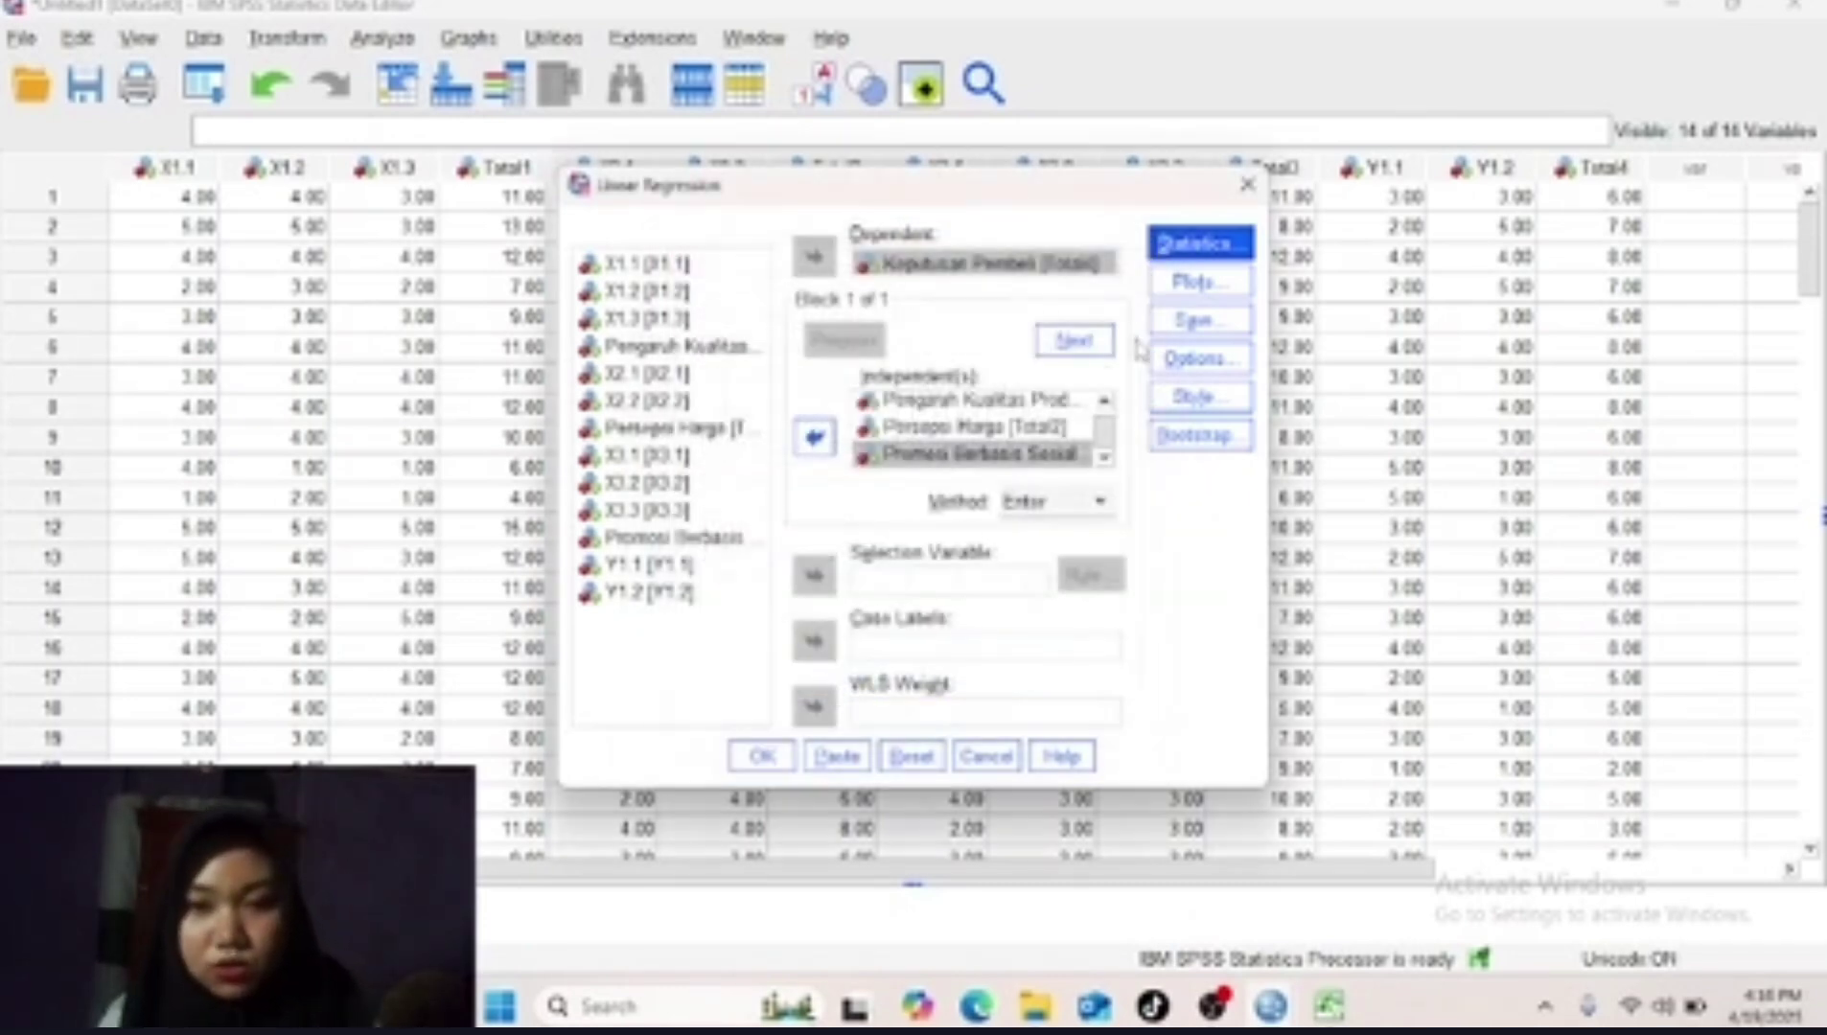
Set up a residual scatterplot with *SRESID as Y and *ZPRED as X, including the Histogram and Normal probability plot.
click(1199, 288)
click(787, 345)
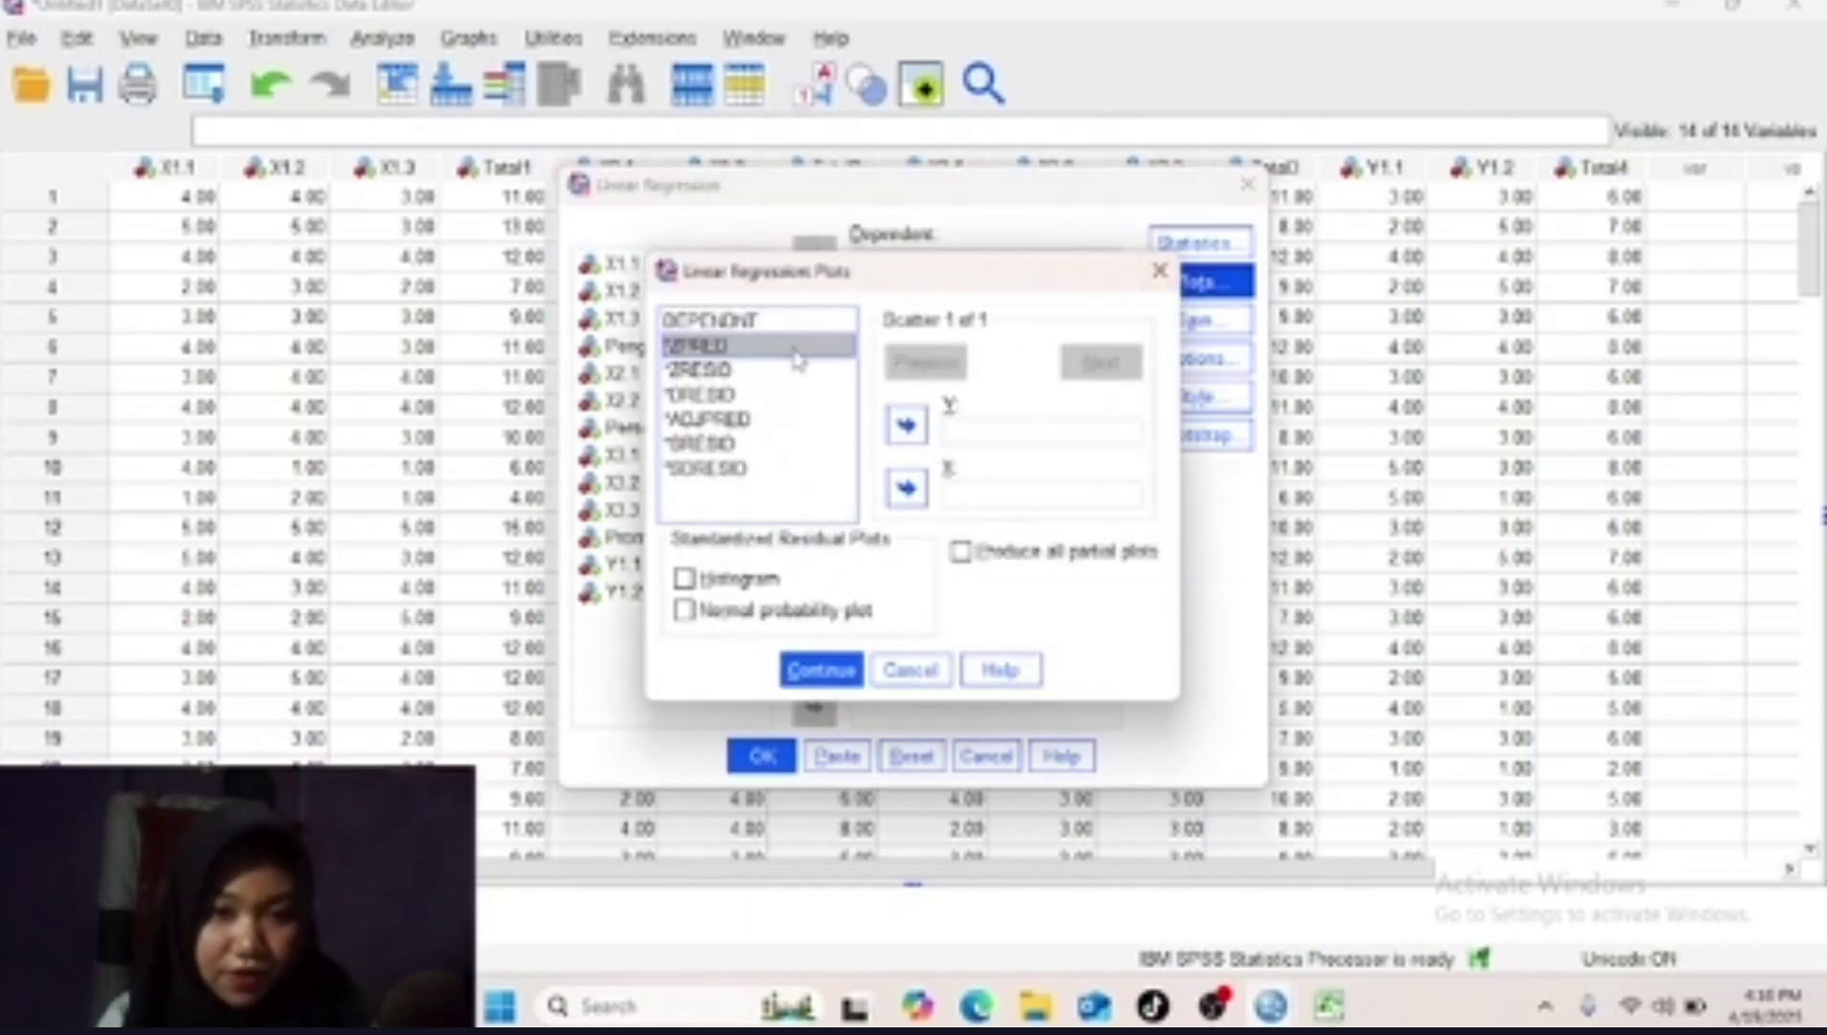
click(908, 489)
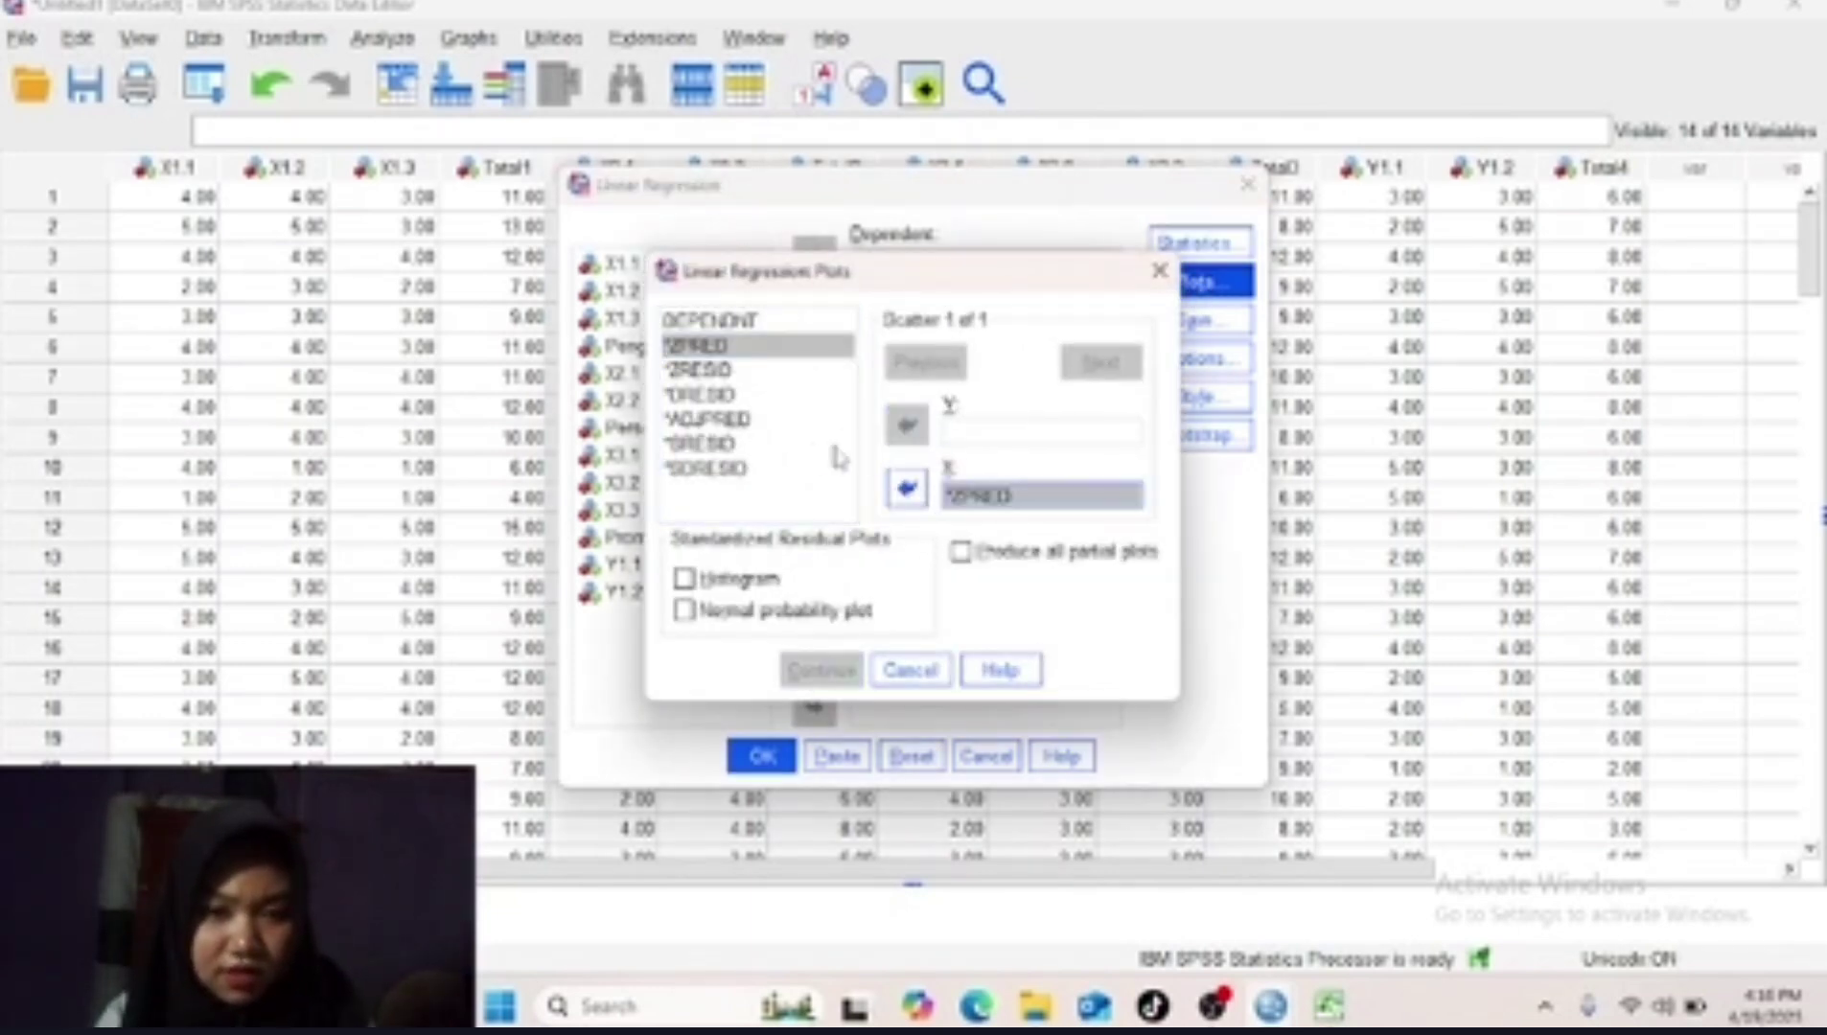
click(789, 439)
click(907, 426)
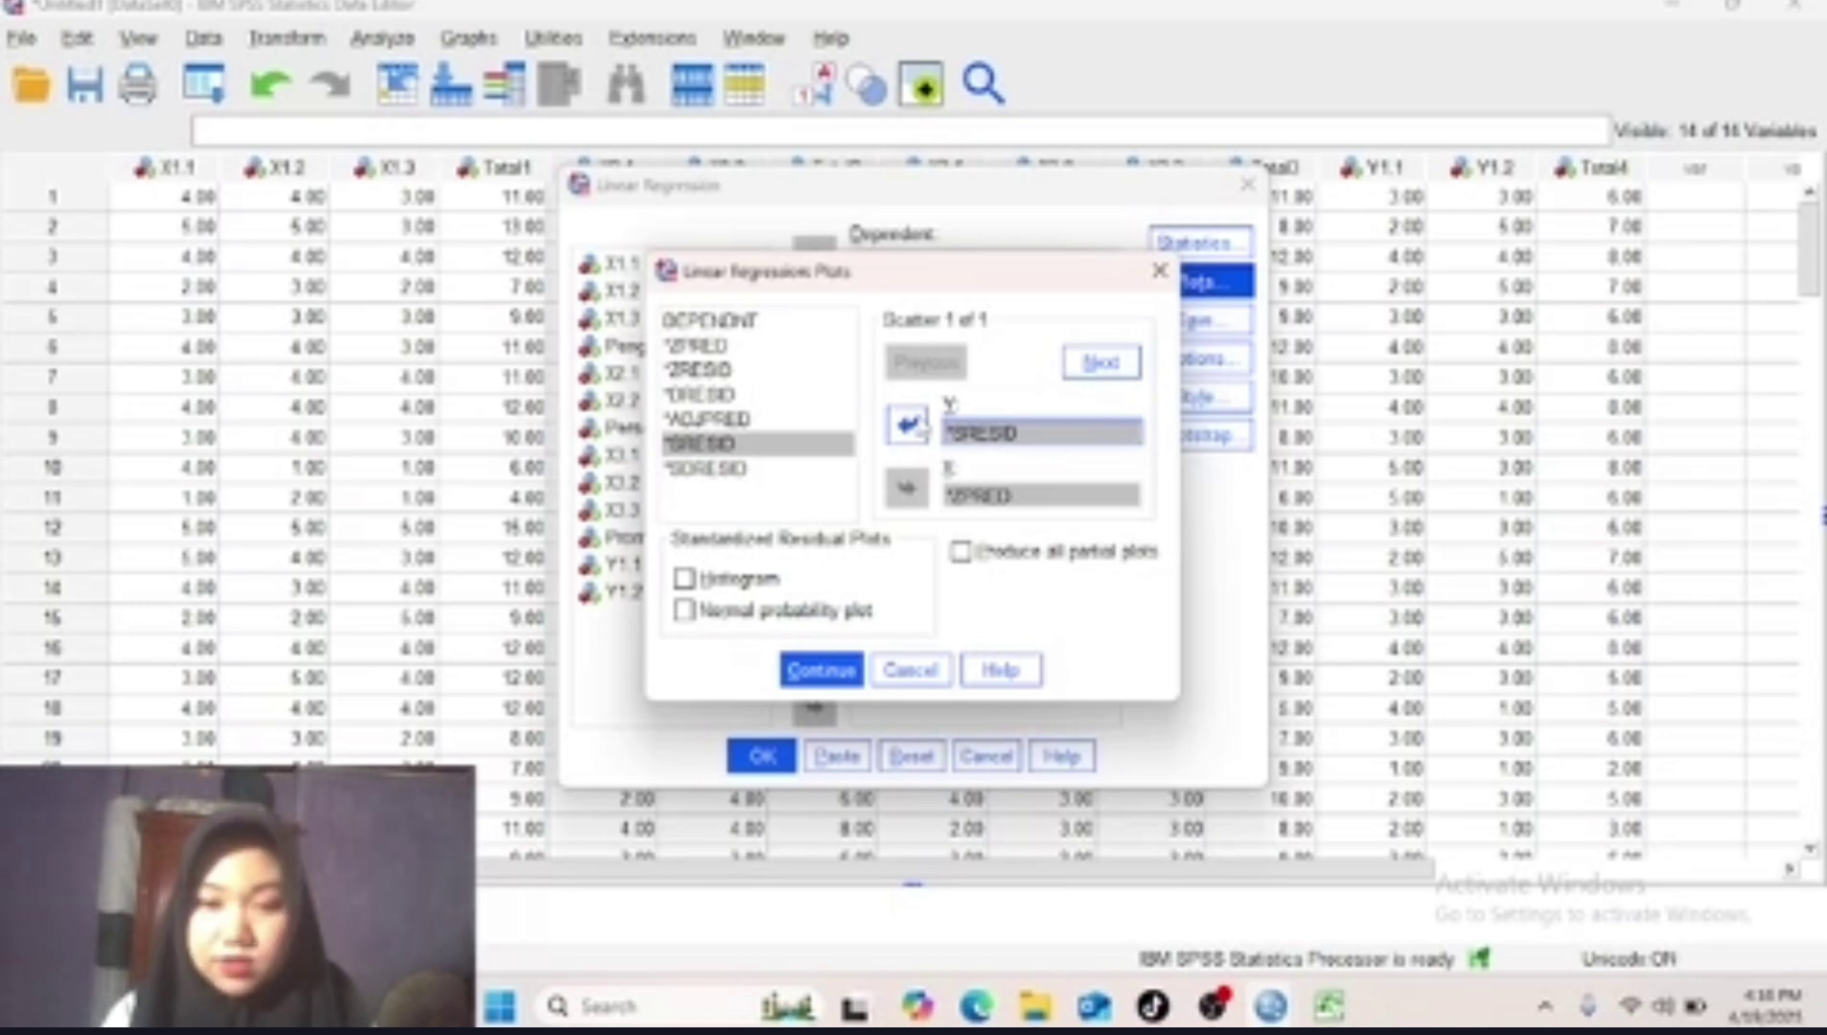
click(686, 579)
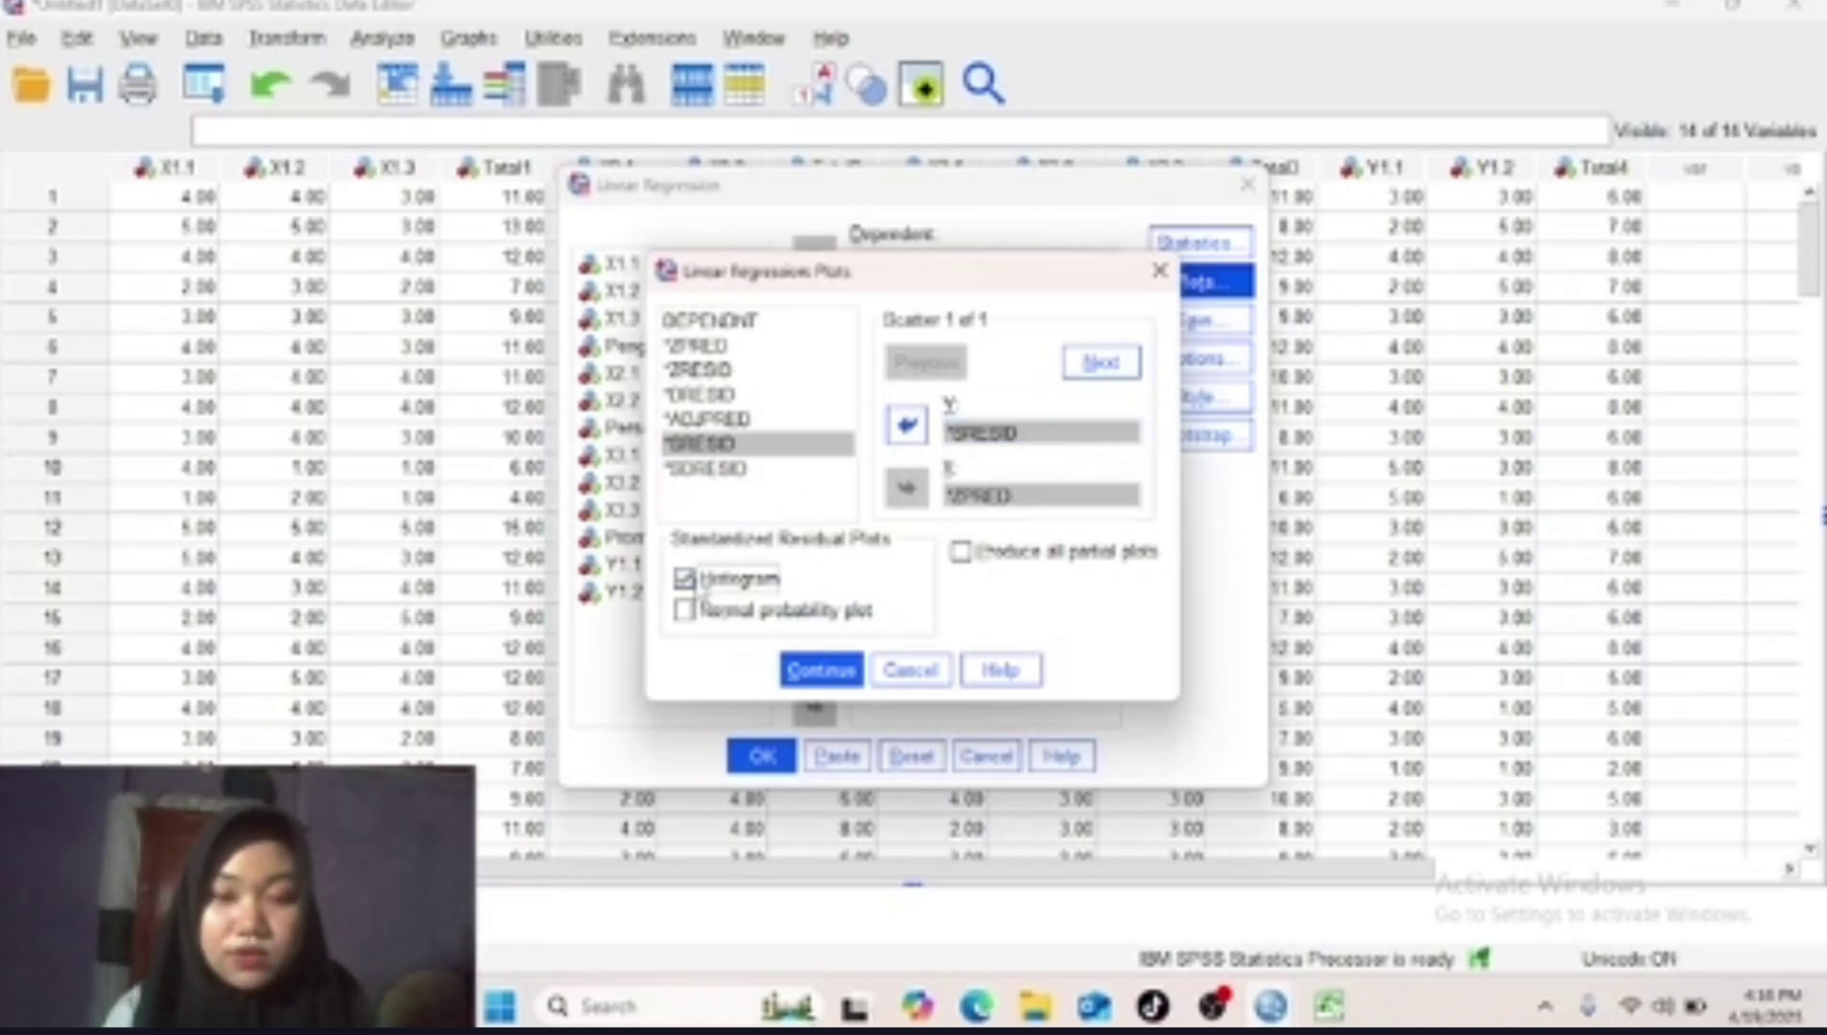
click(685, 612)
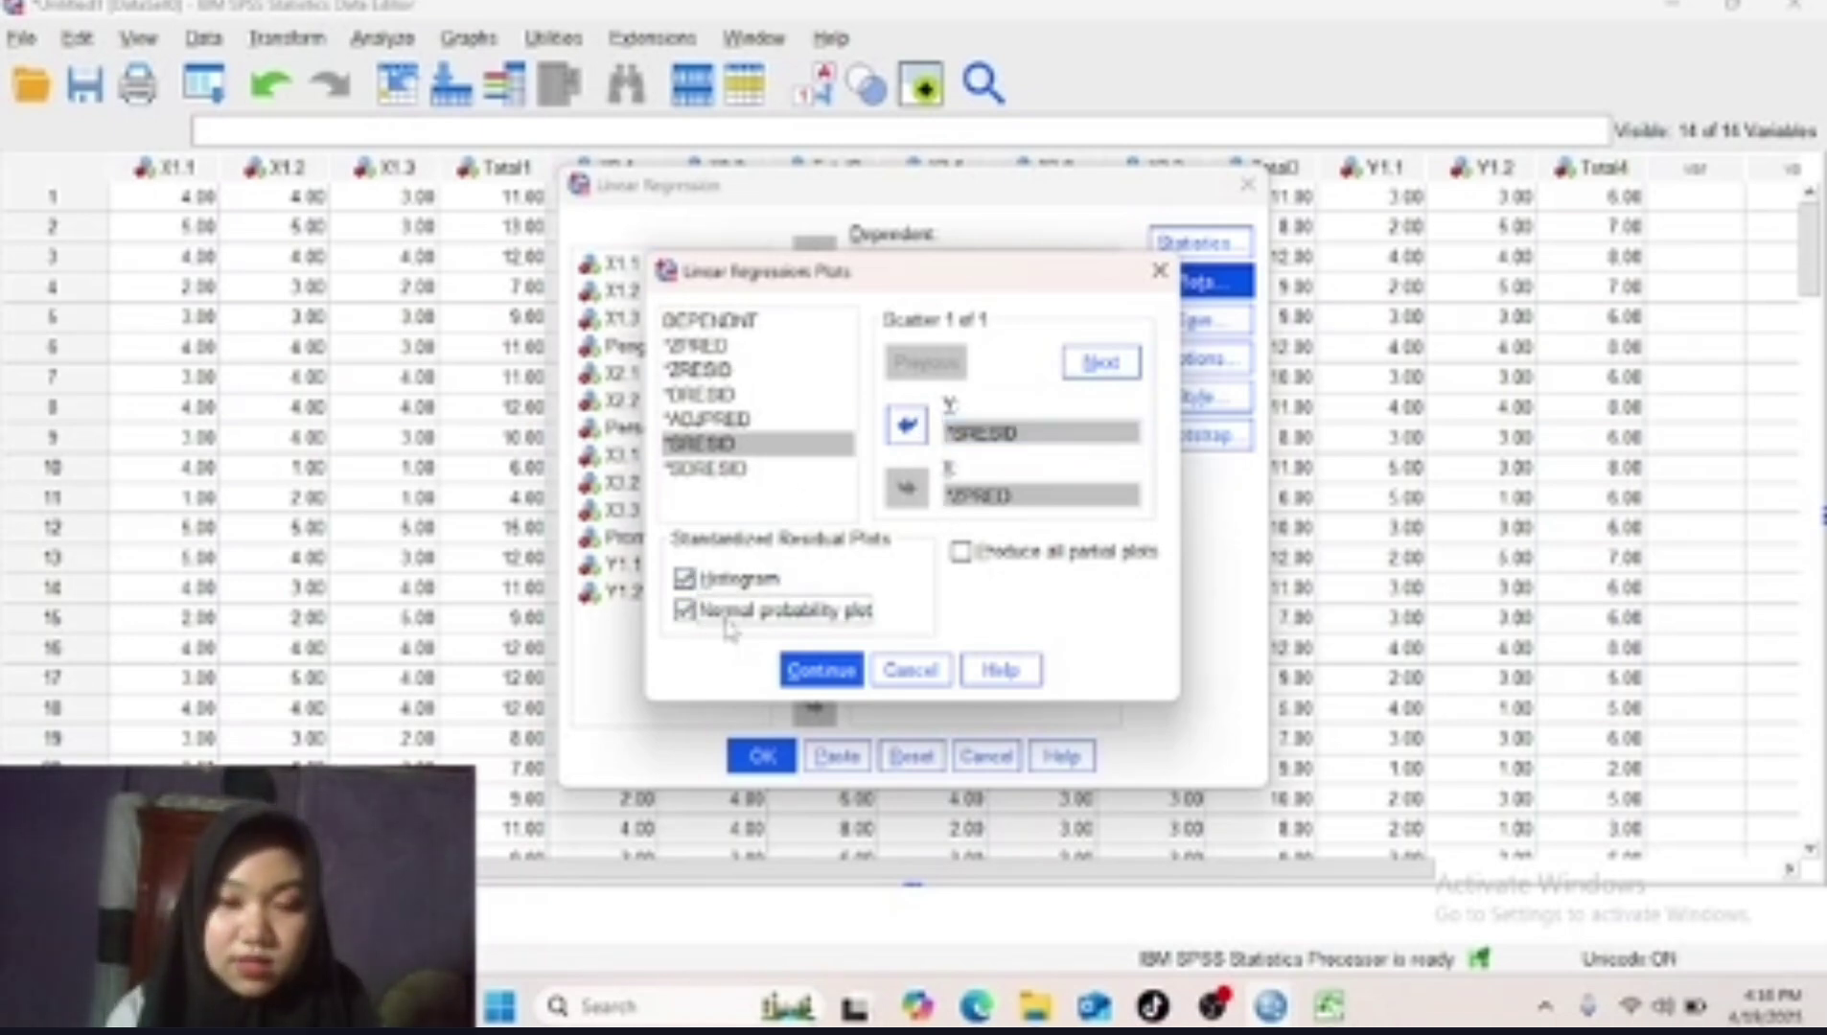
click(867, 671)
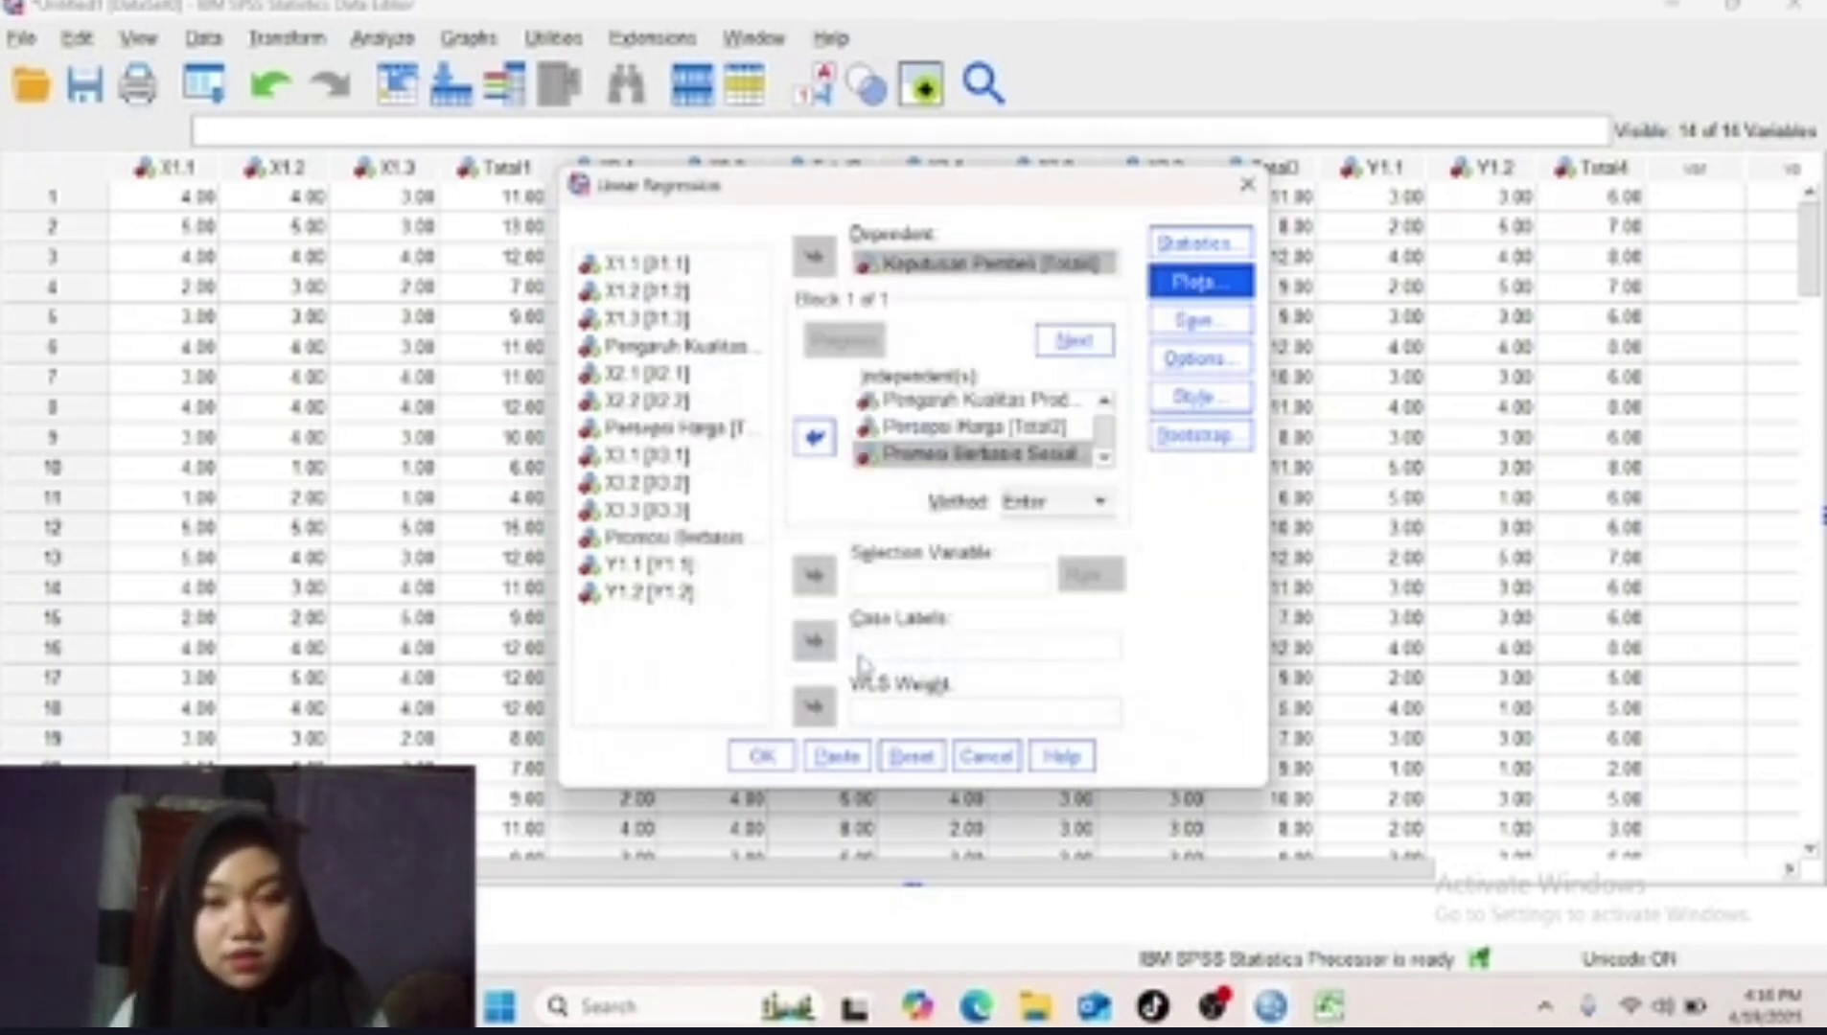
Save the unstandardized residuals as a new variable, check the regression options and run the linear regression.
click(1200, 321)
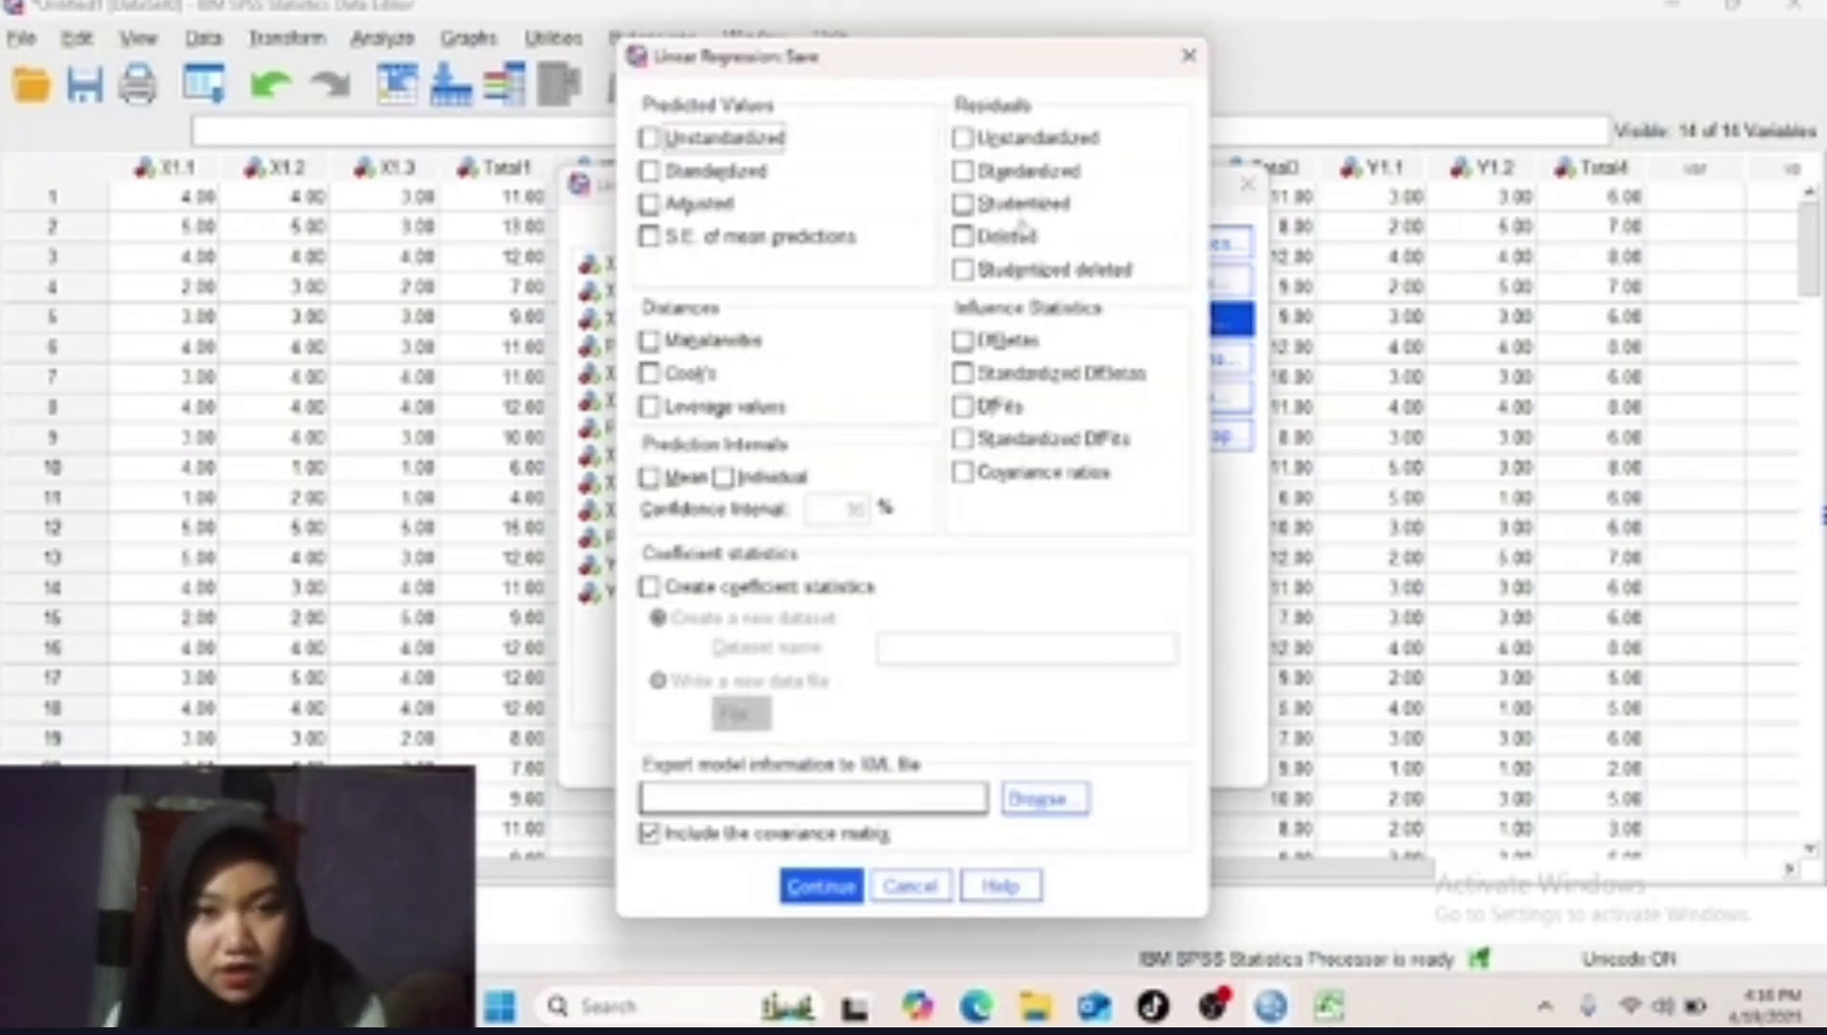
click(963, 140)
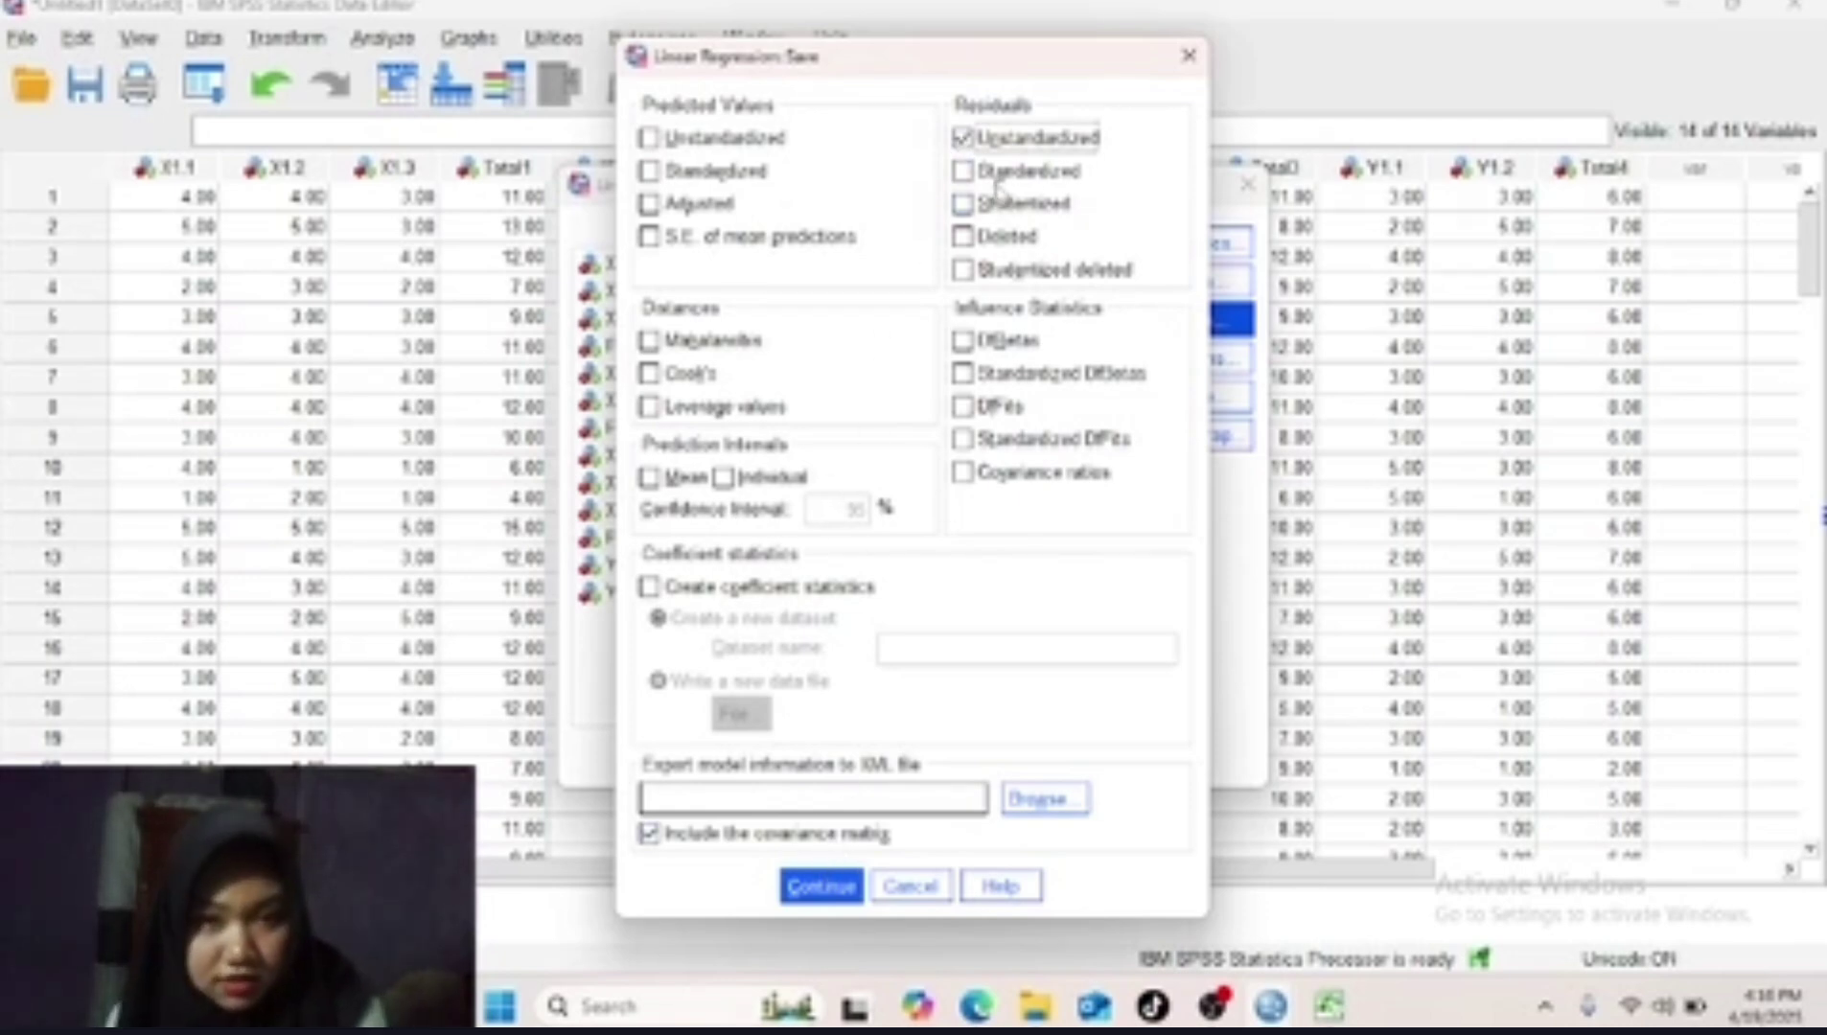
click(834, 886)
click(1187, 360)
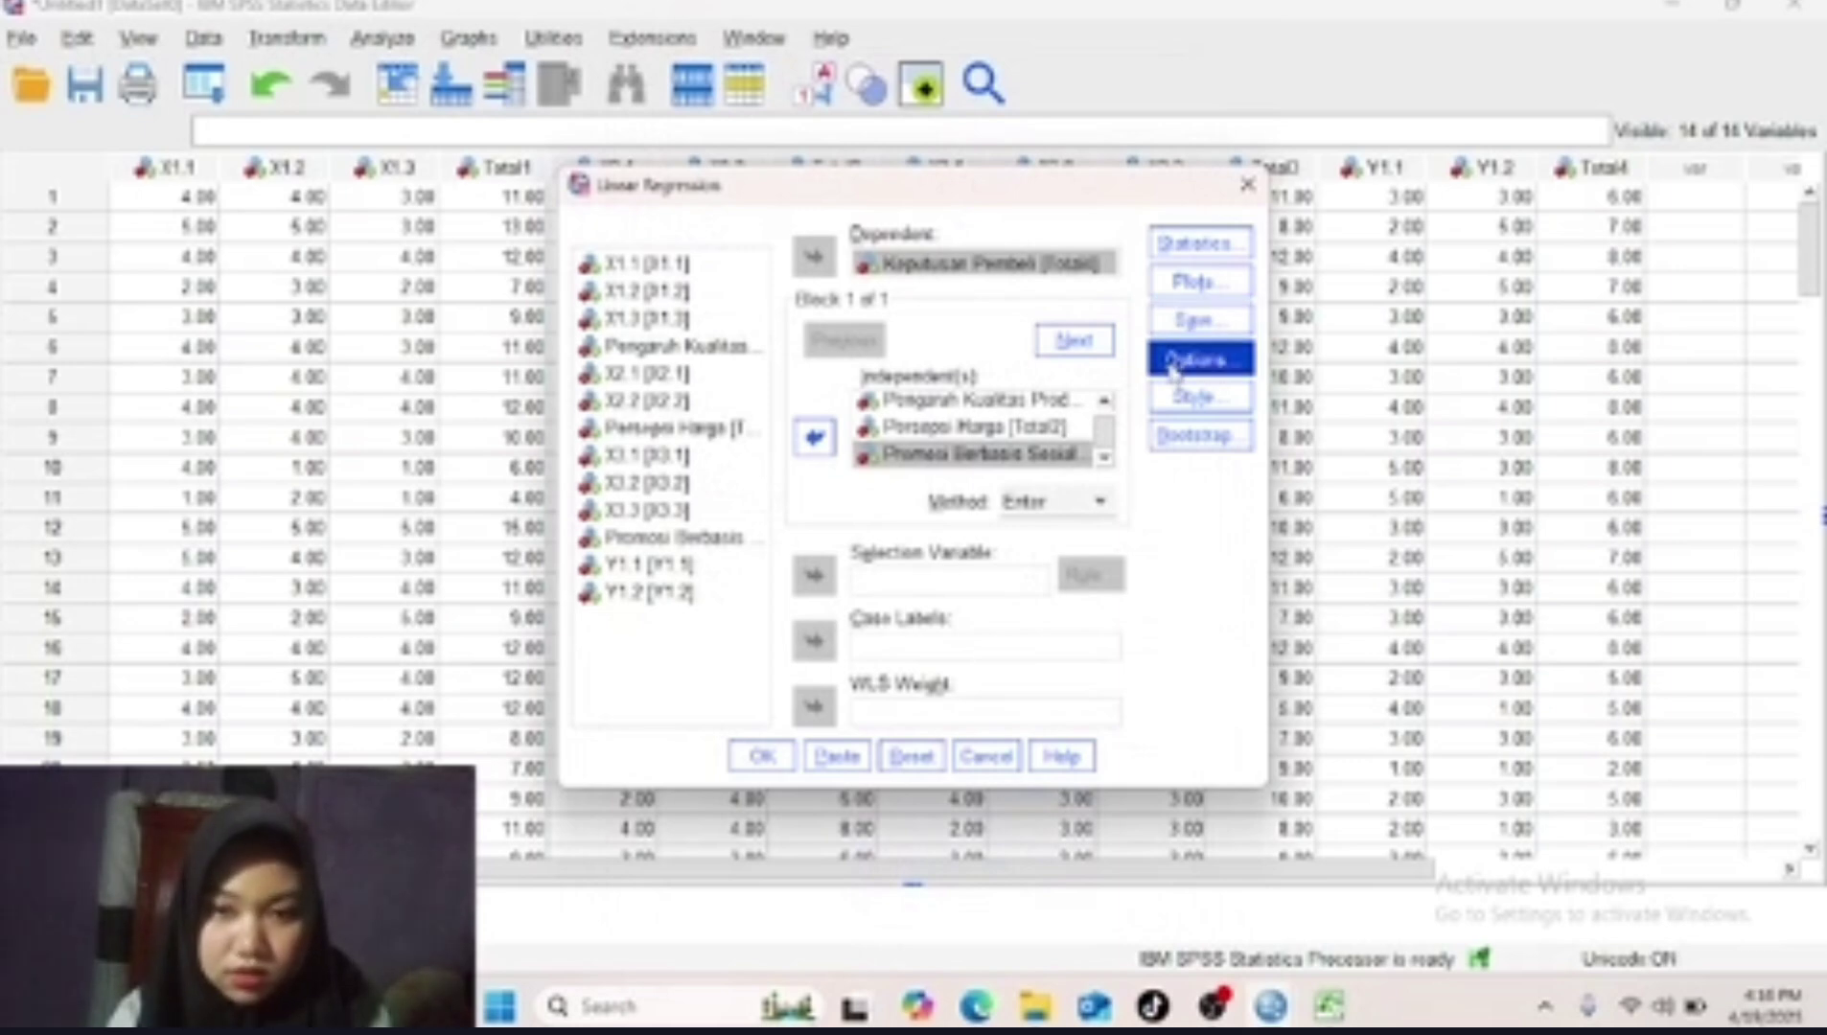
click(1058, 274)
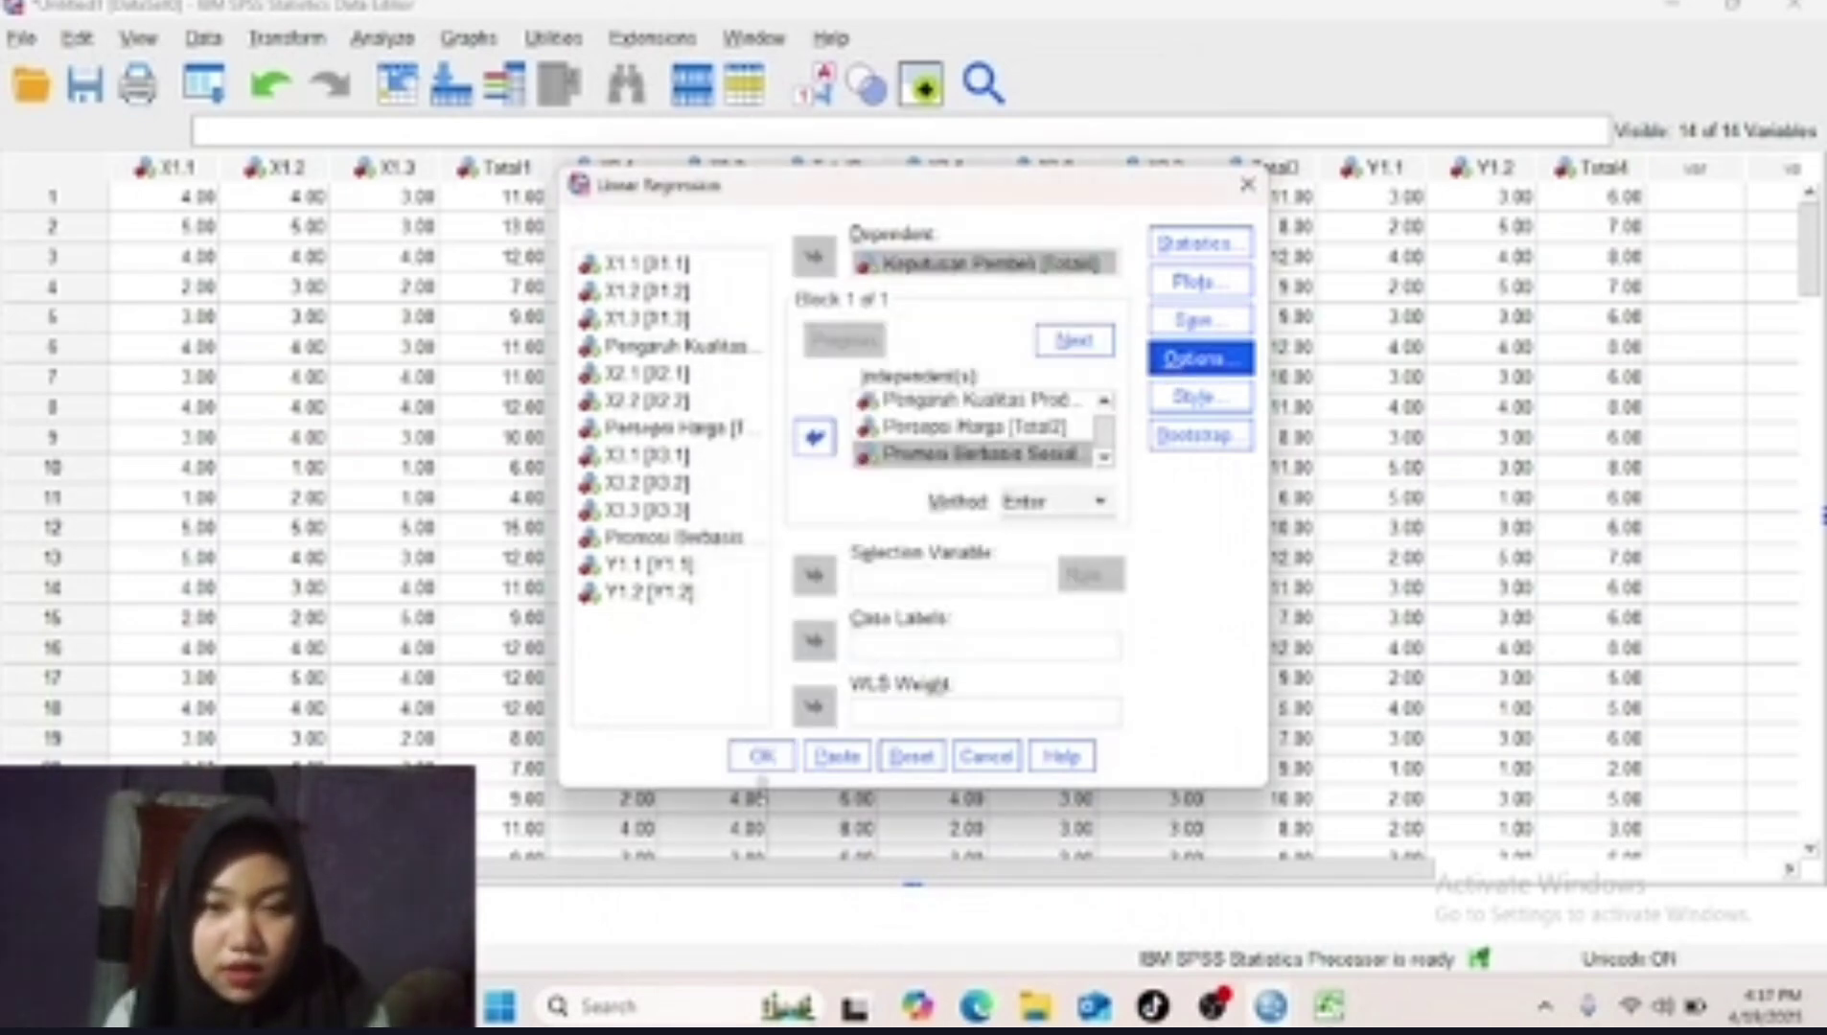
click(760, 755)
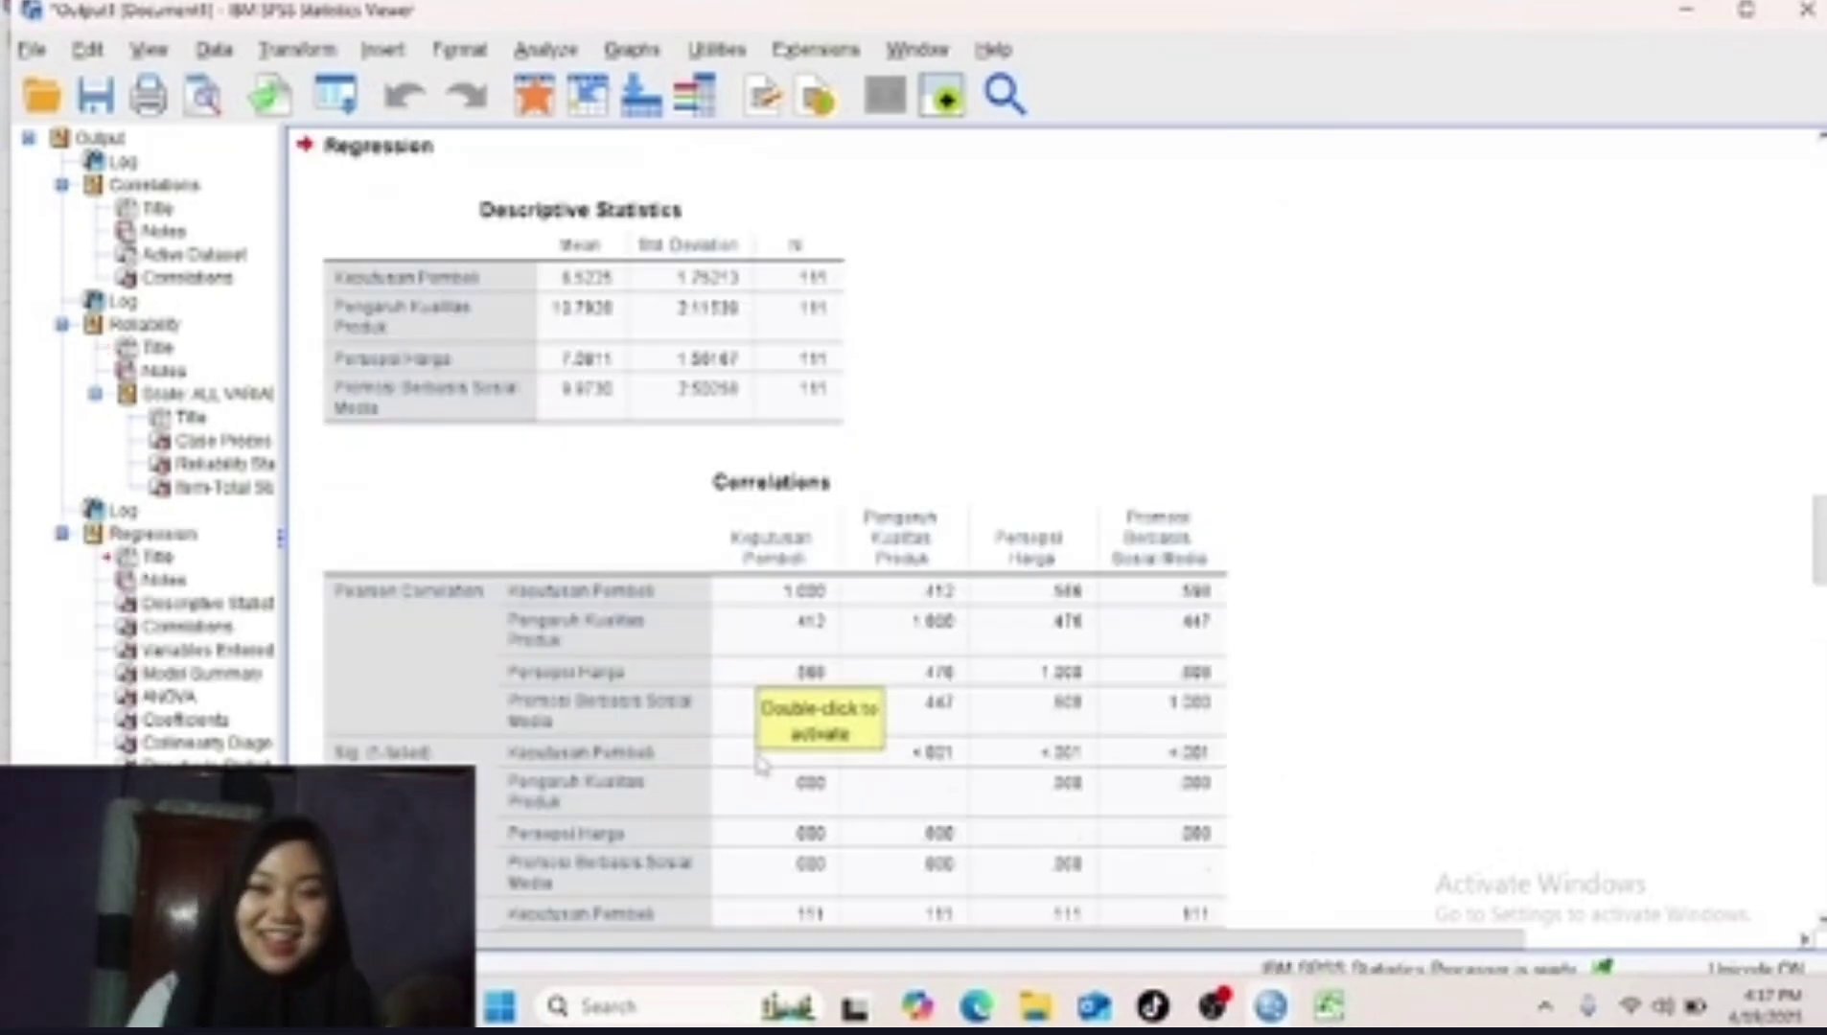
Look through the regression output from the Descriptive Statistics and Correlations tables down to the residual Histogram.
click(813, 363)
click(686, 661)
scroll(925, 556, down, 3)
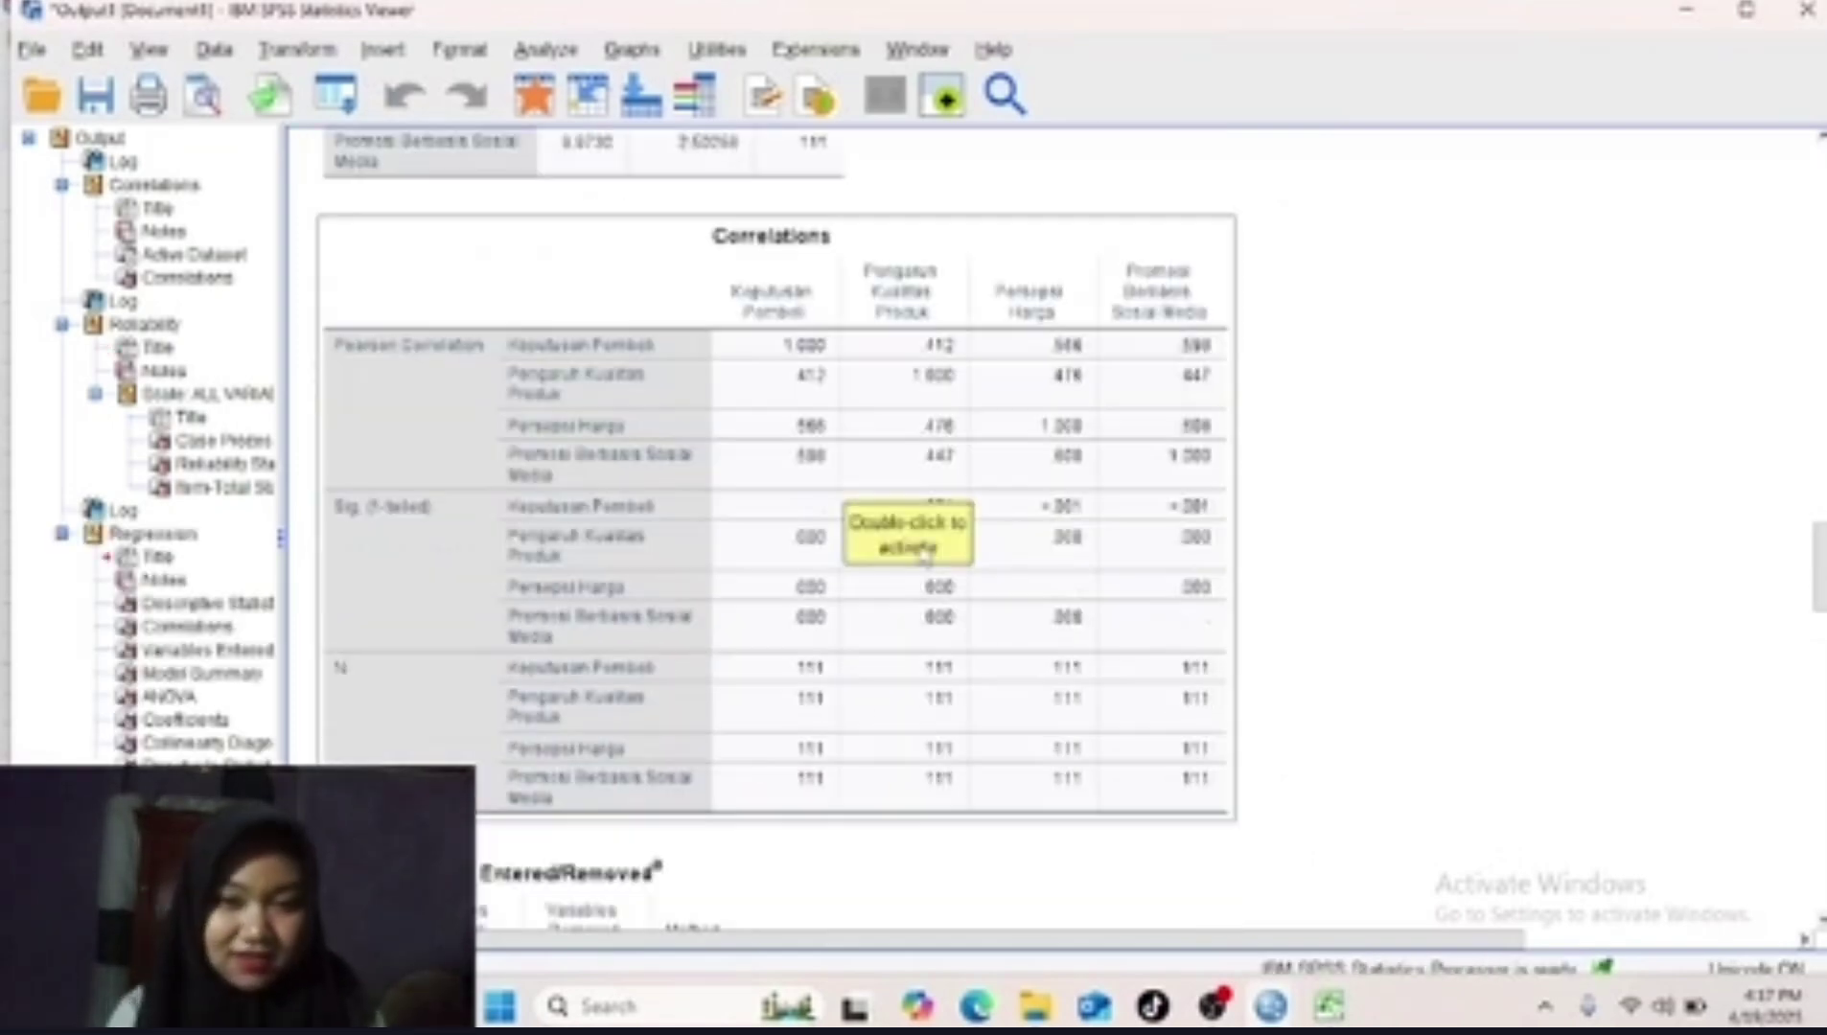
scroll(925, 556, down, 1)
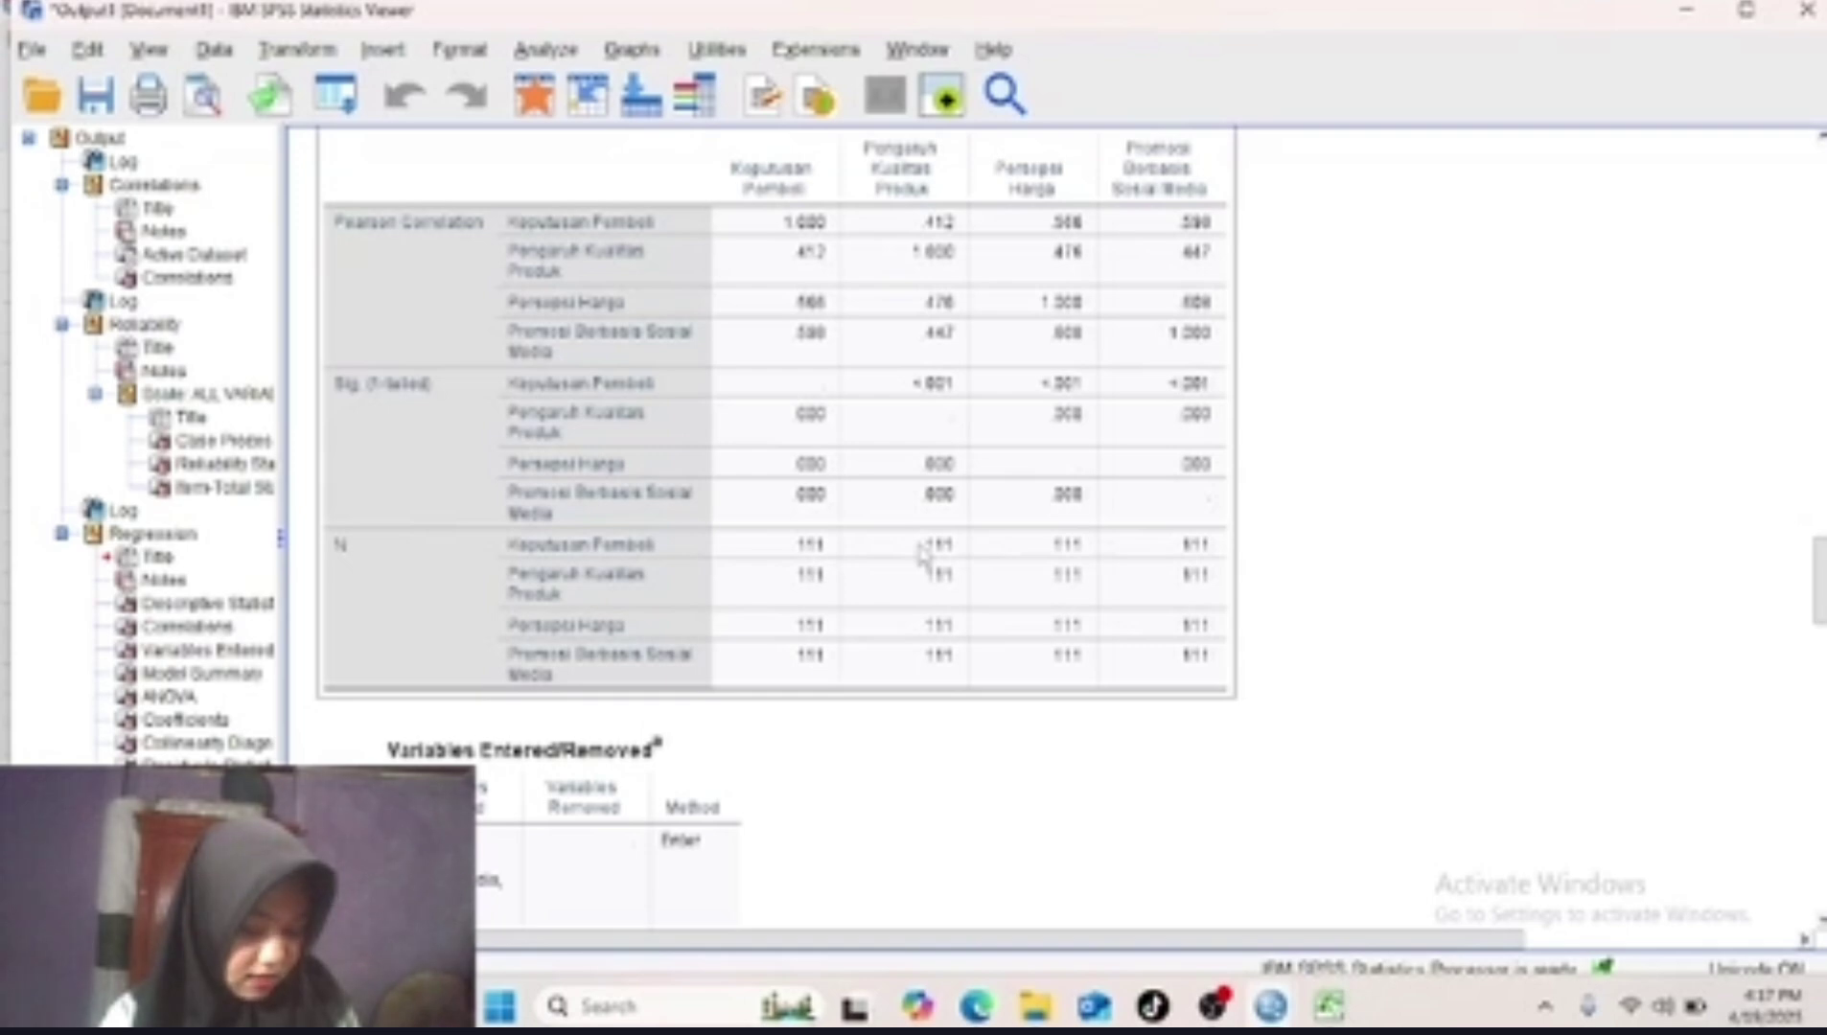
scroll(922, 554, down, 10)
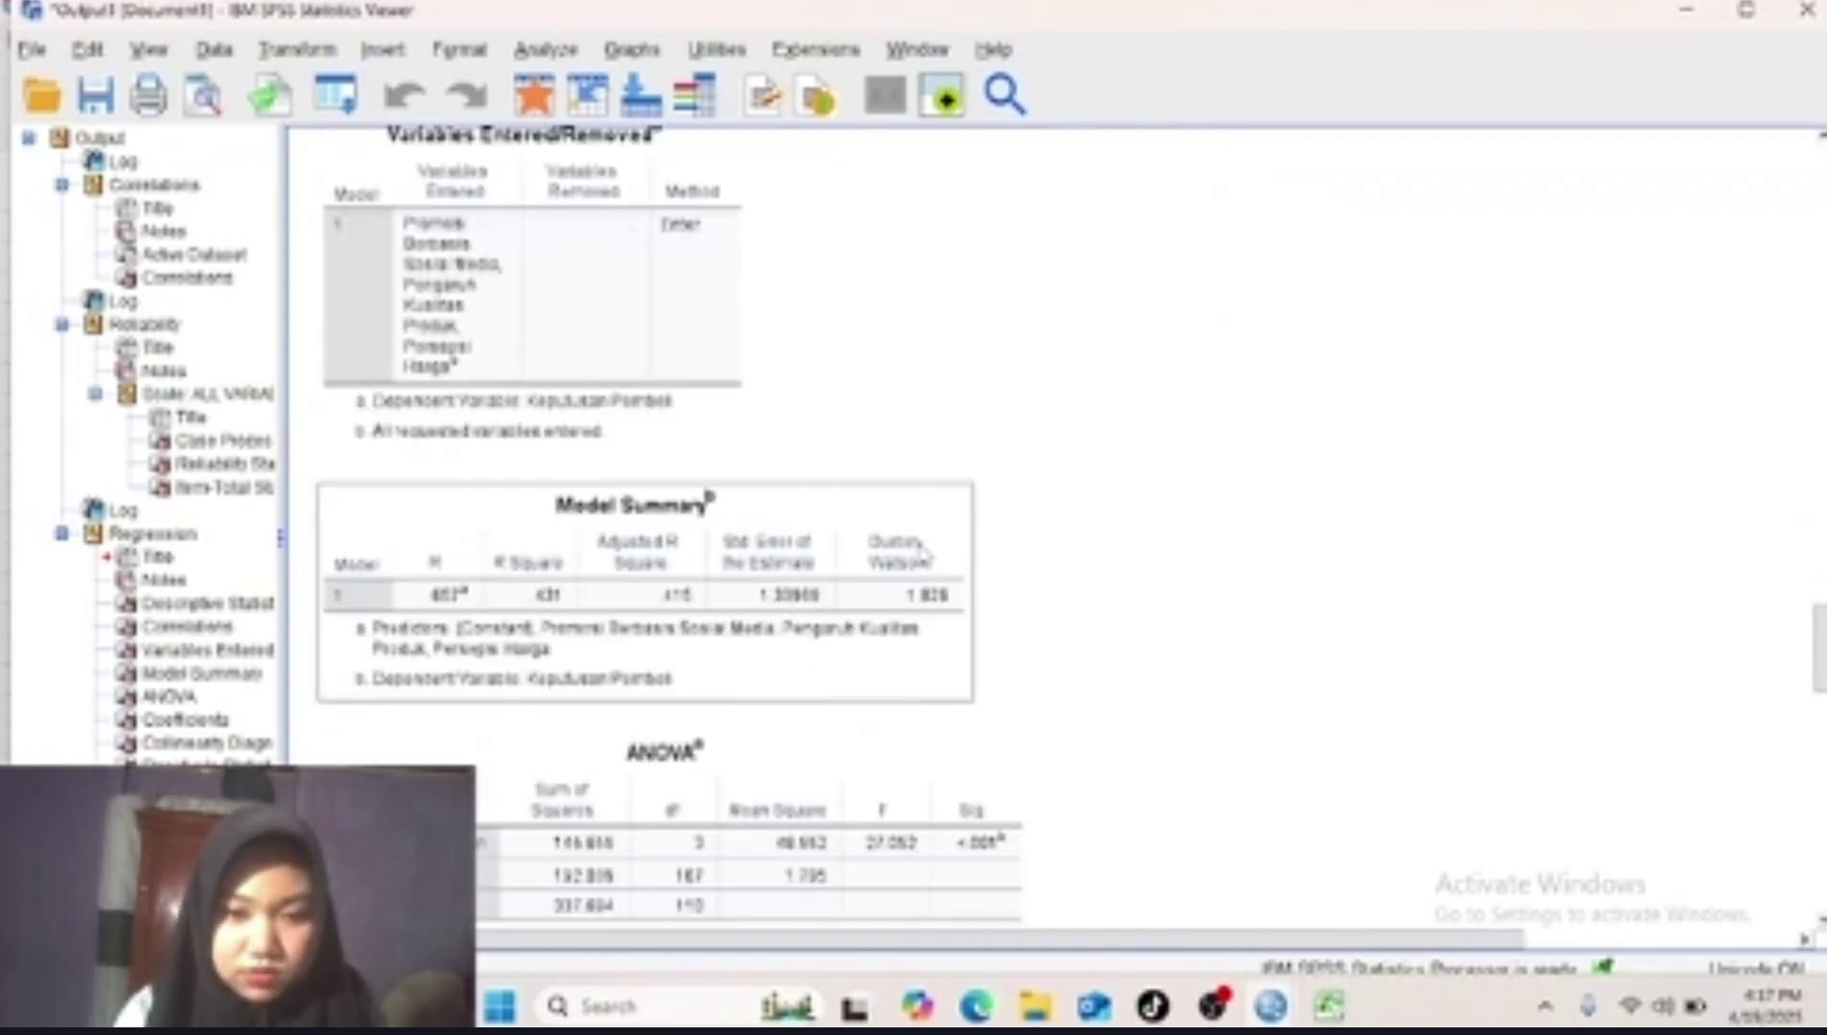
scroll(922, 554, down, 15)
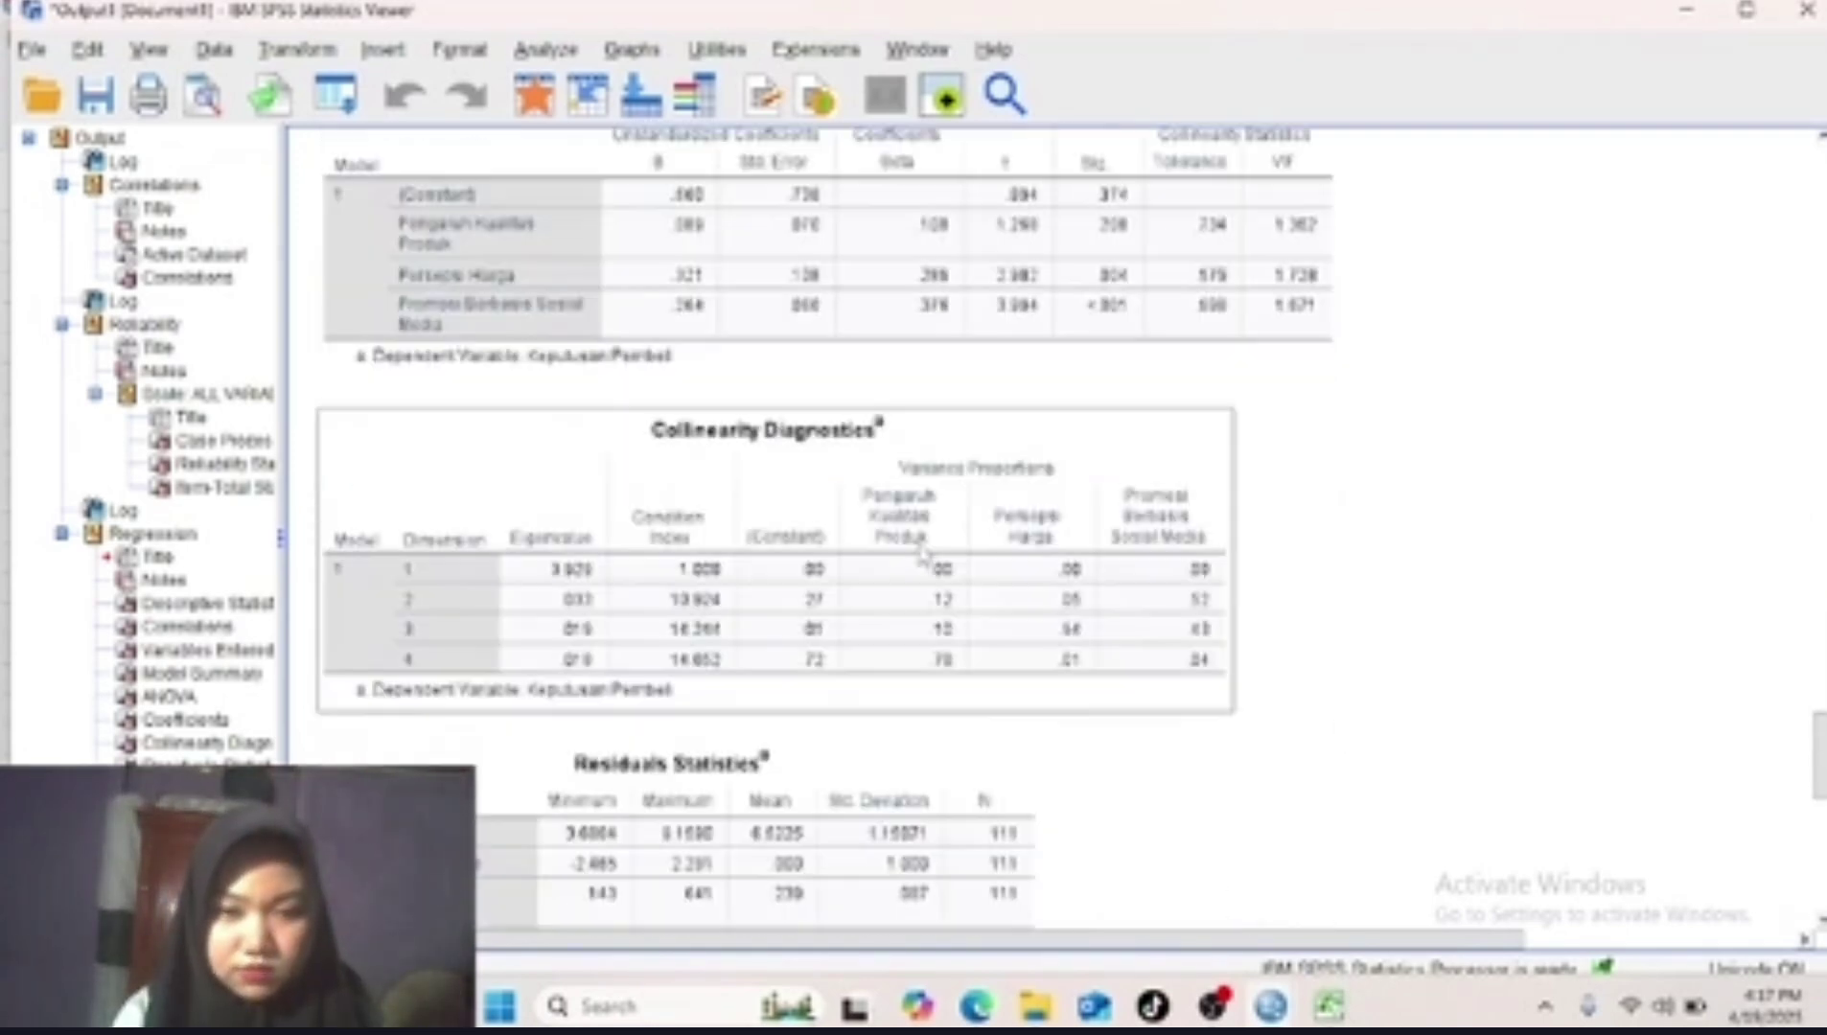
scroll(922, 554, down, 5)
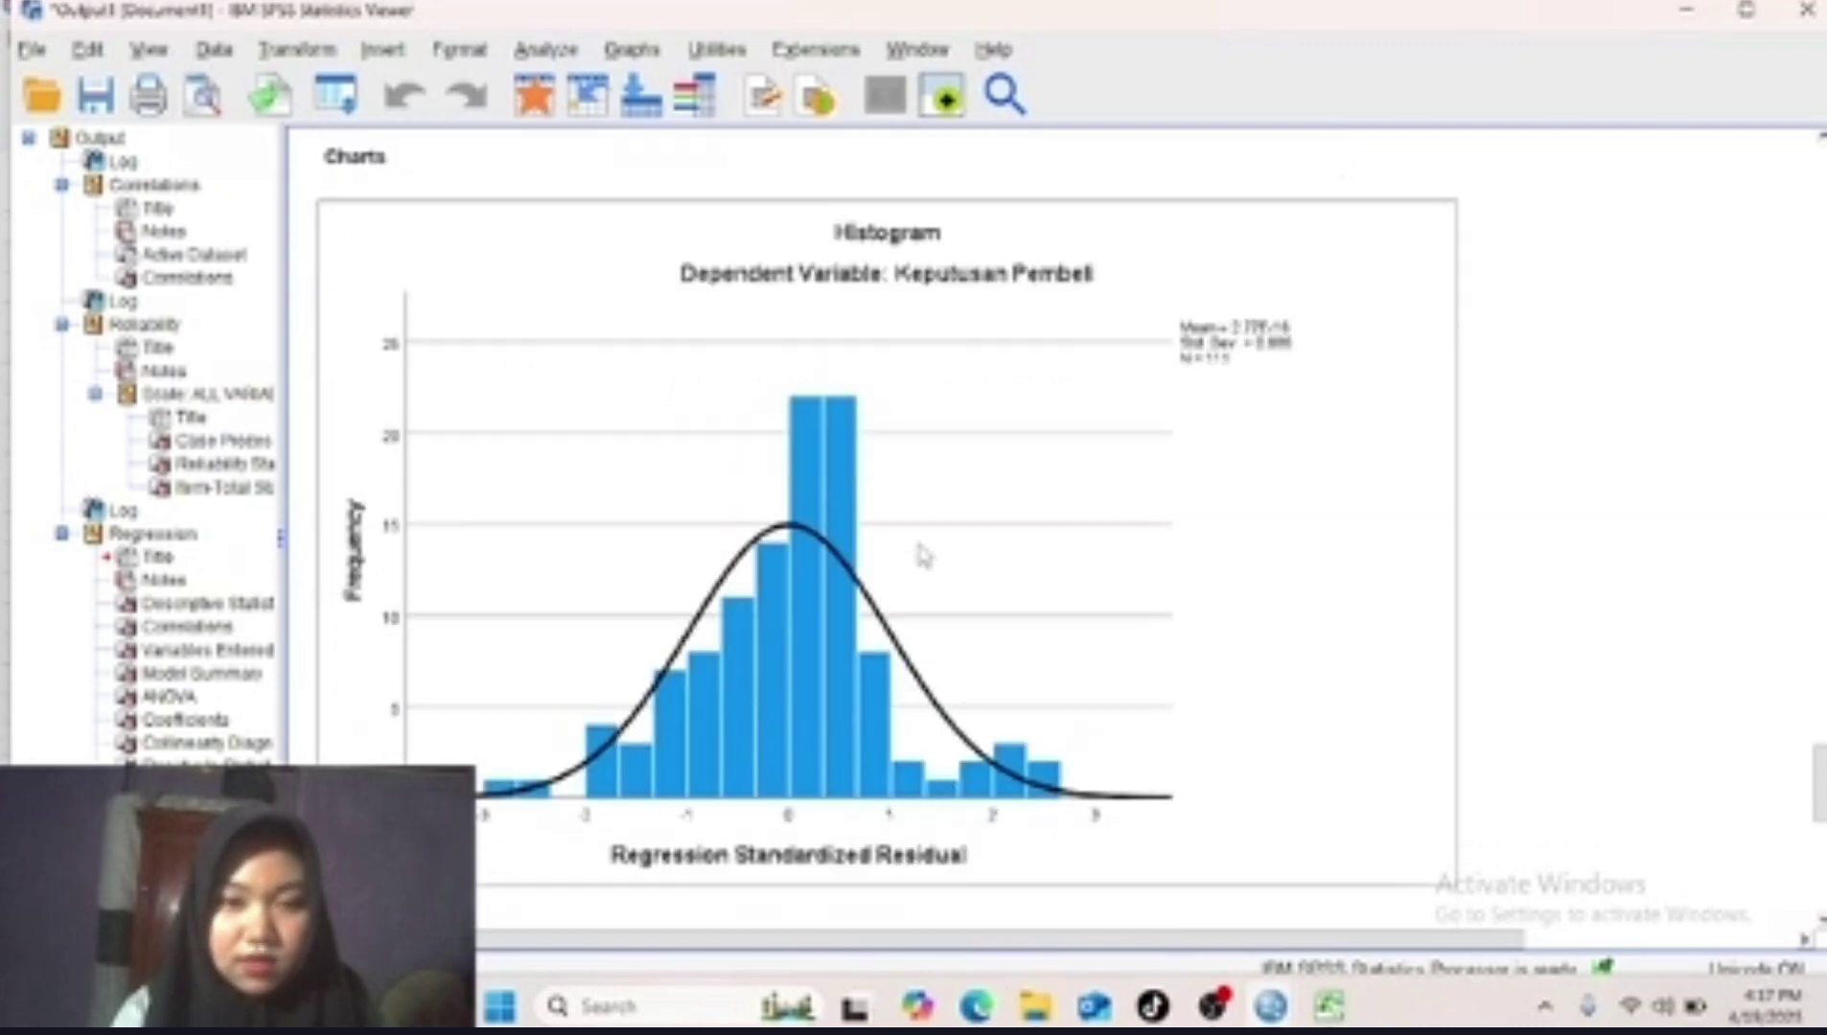
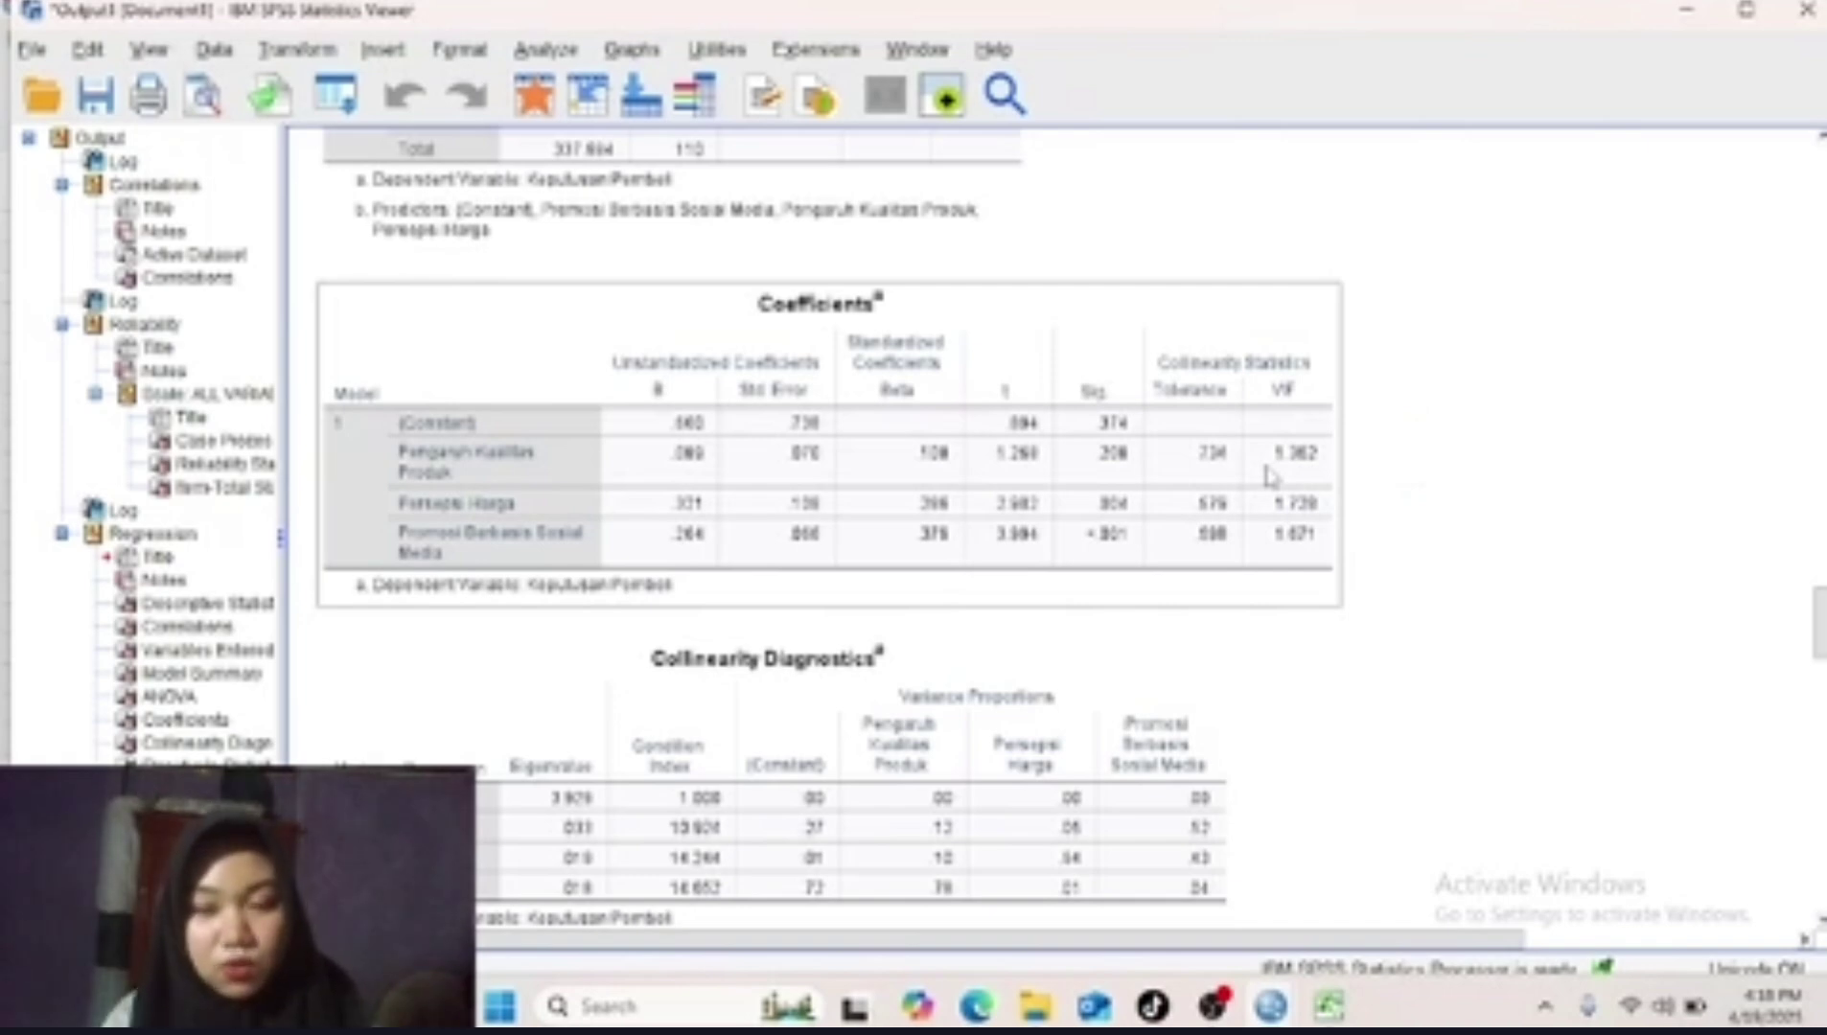
Examine Tolerance and VIF in the Coefficients table, Durbin-Watson in the Model Summary, and the residual Scatterplot.
click(1488, 541)
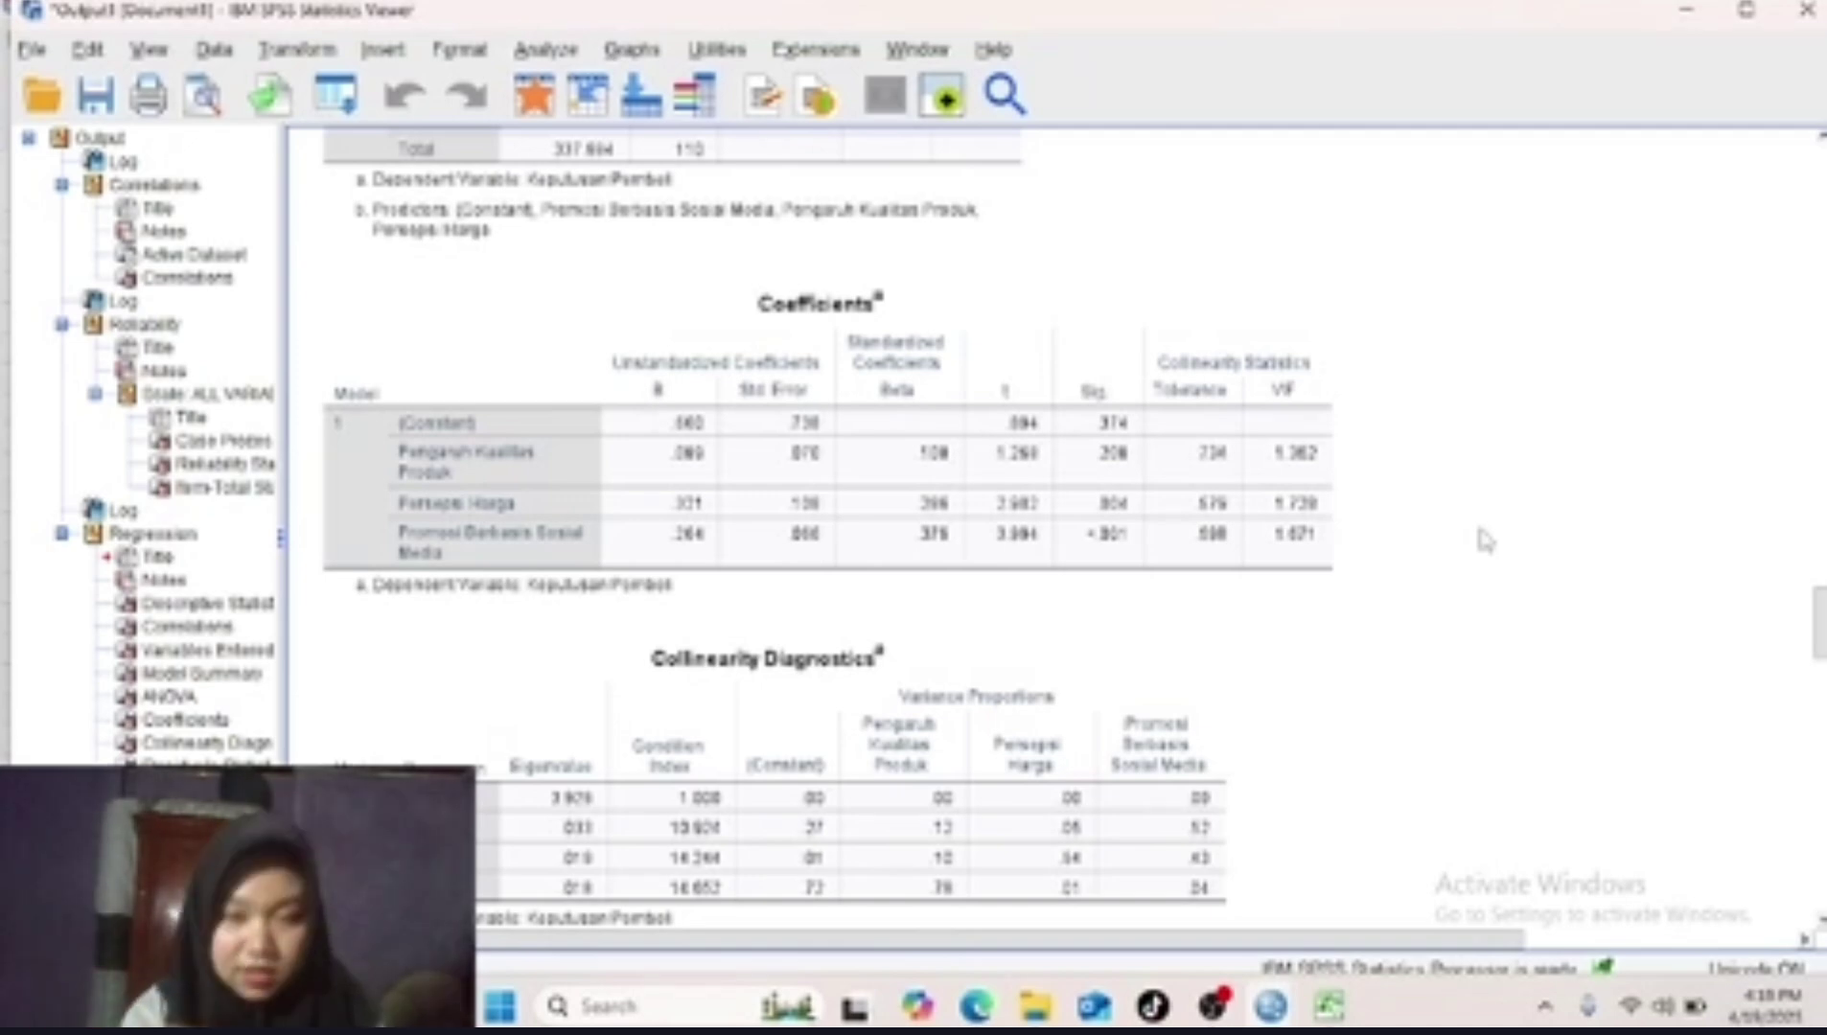
click(1250, 487)
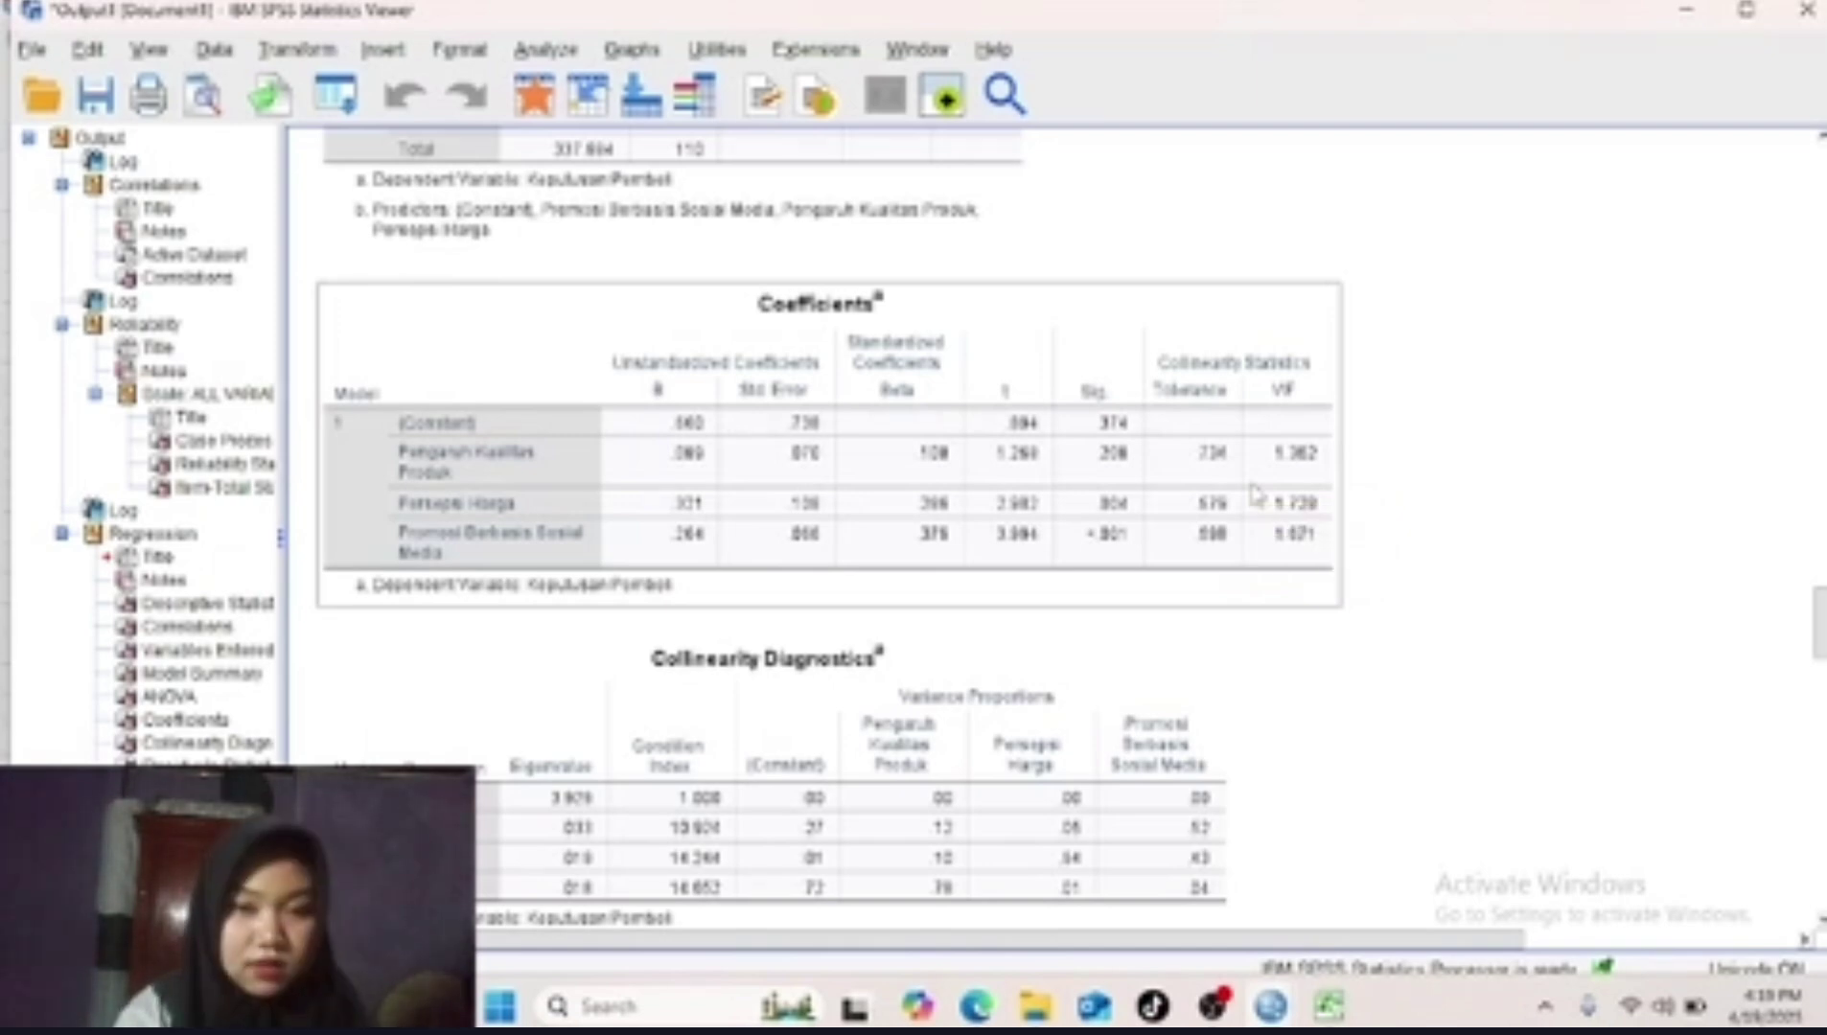
scroll(1122, 468, up, 15)
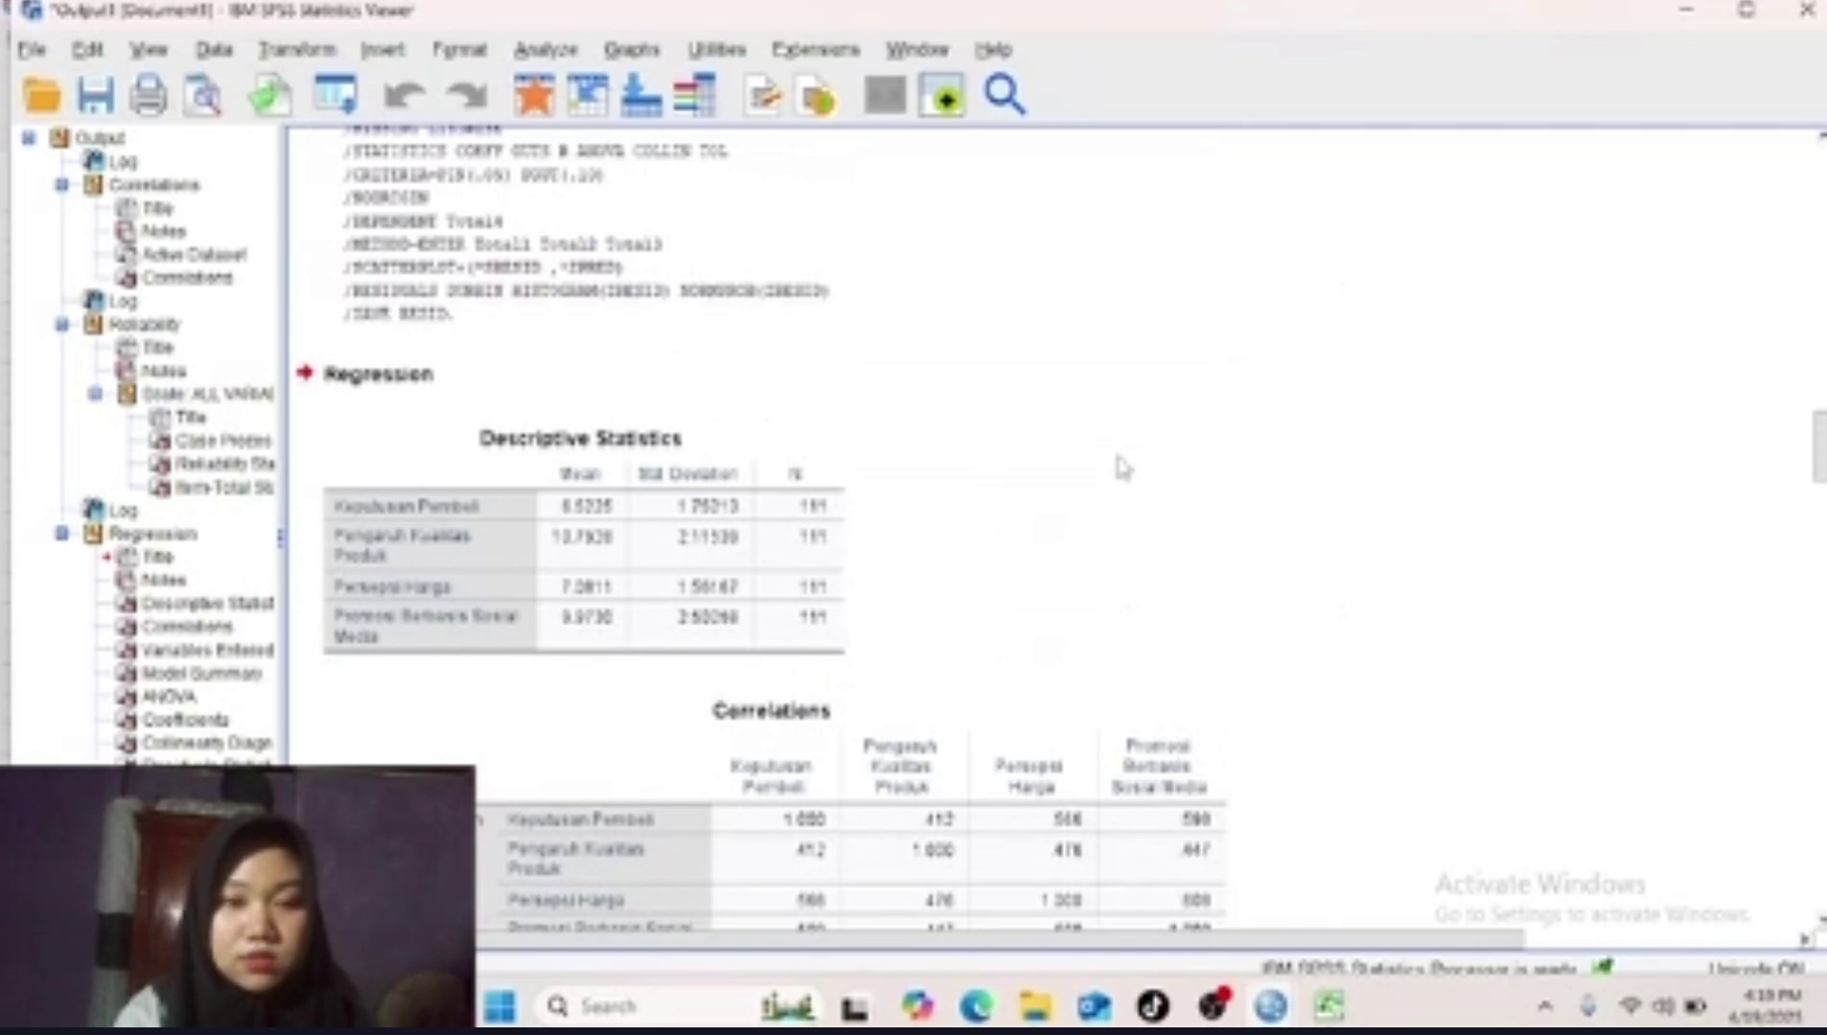
scroll(1122, 468, down, 15)
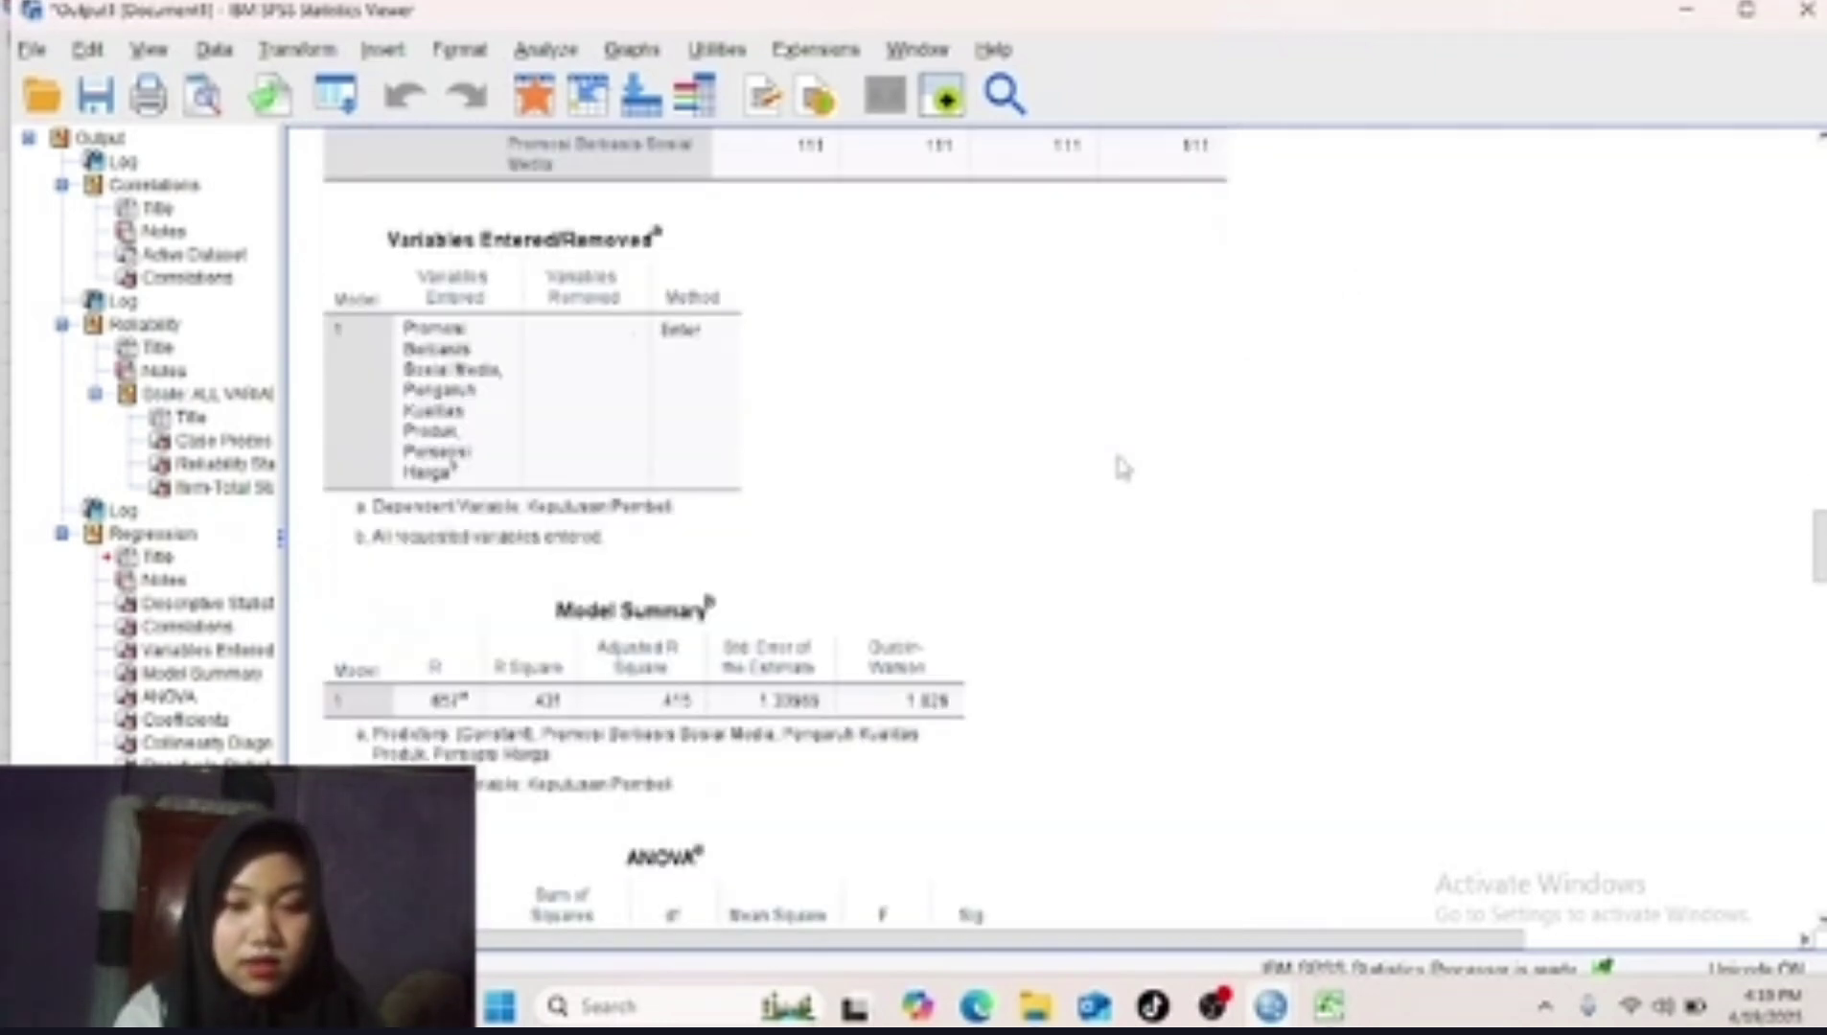
click(909, 745)
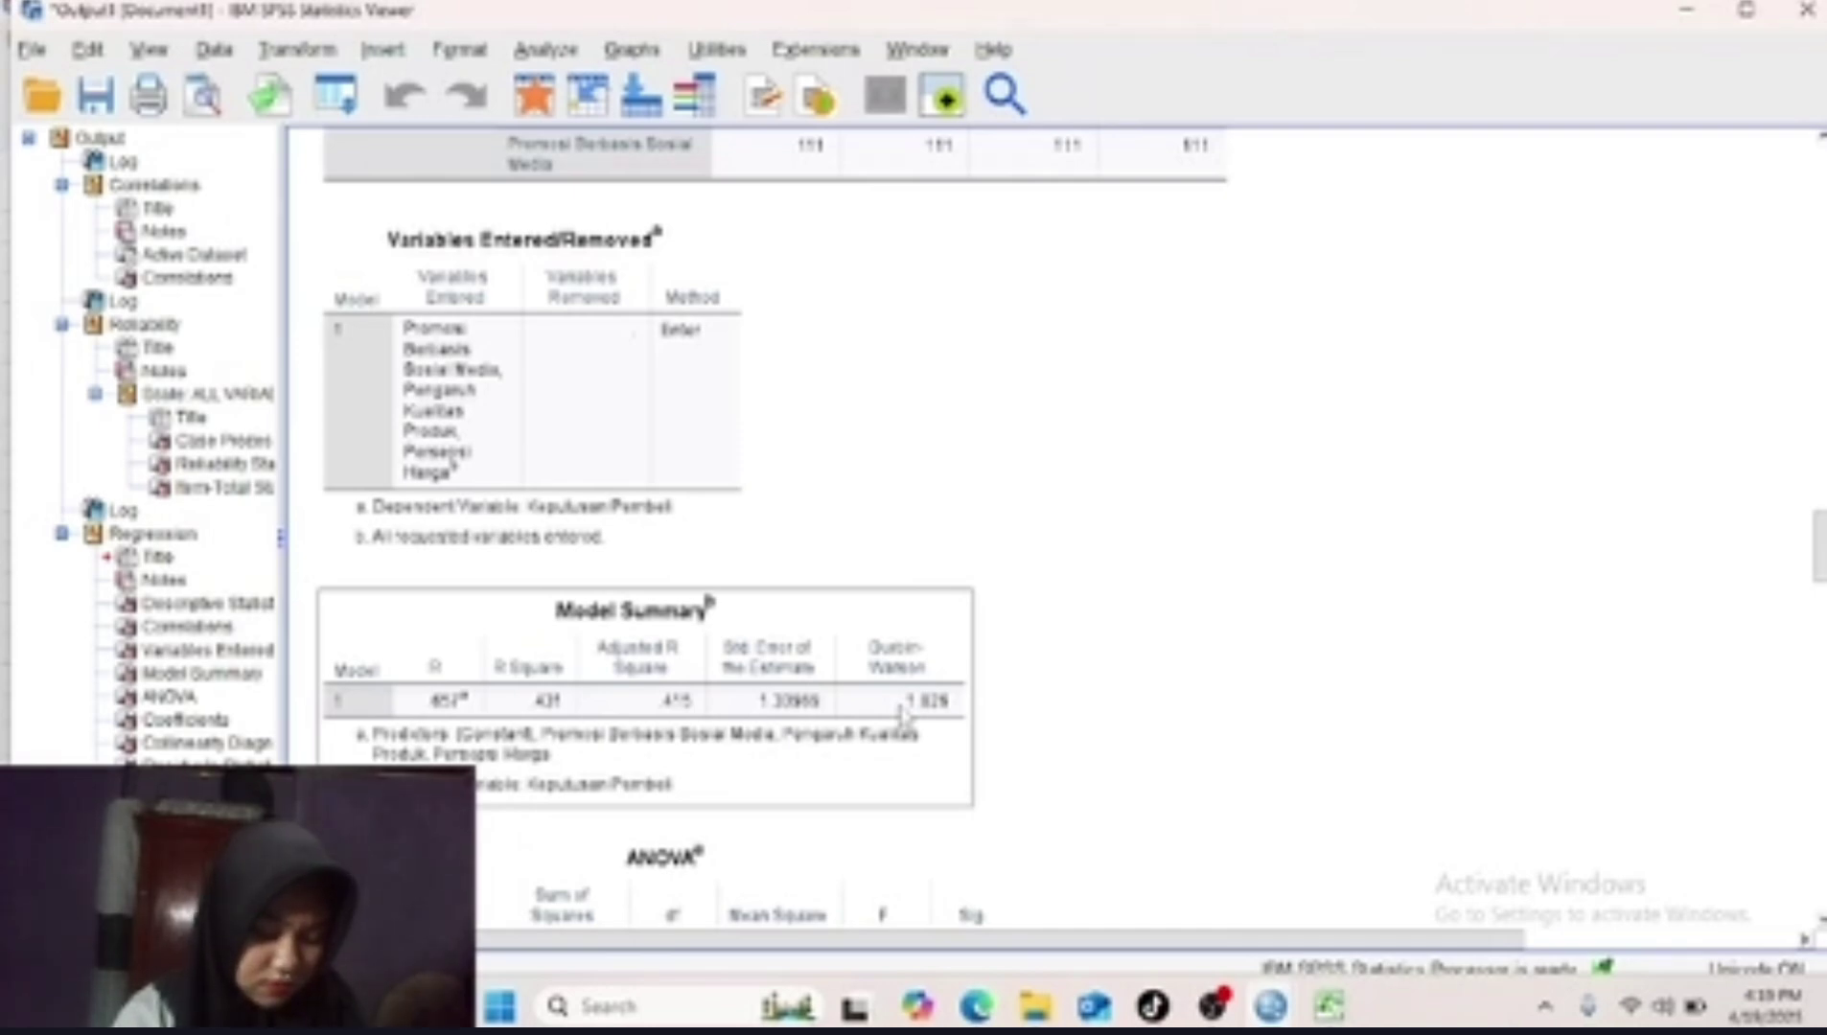
scroll(901, 714, down, 2)
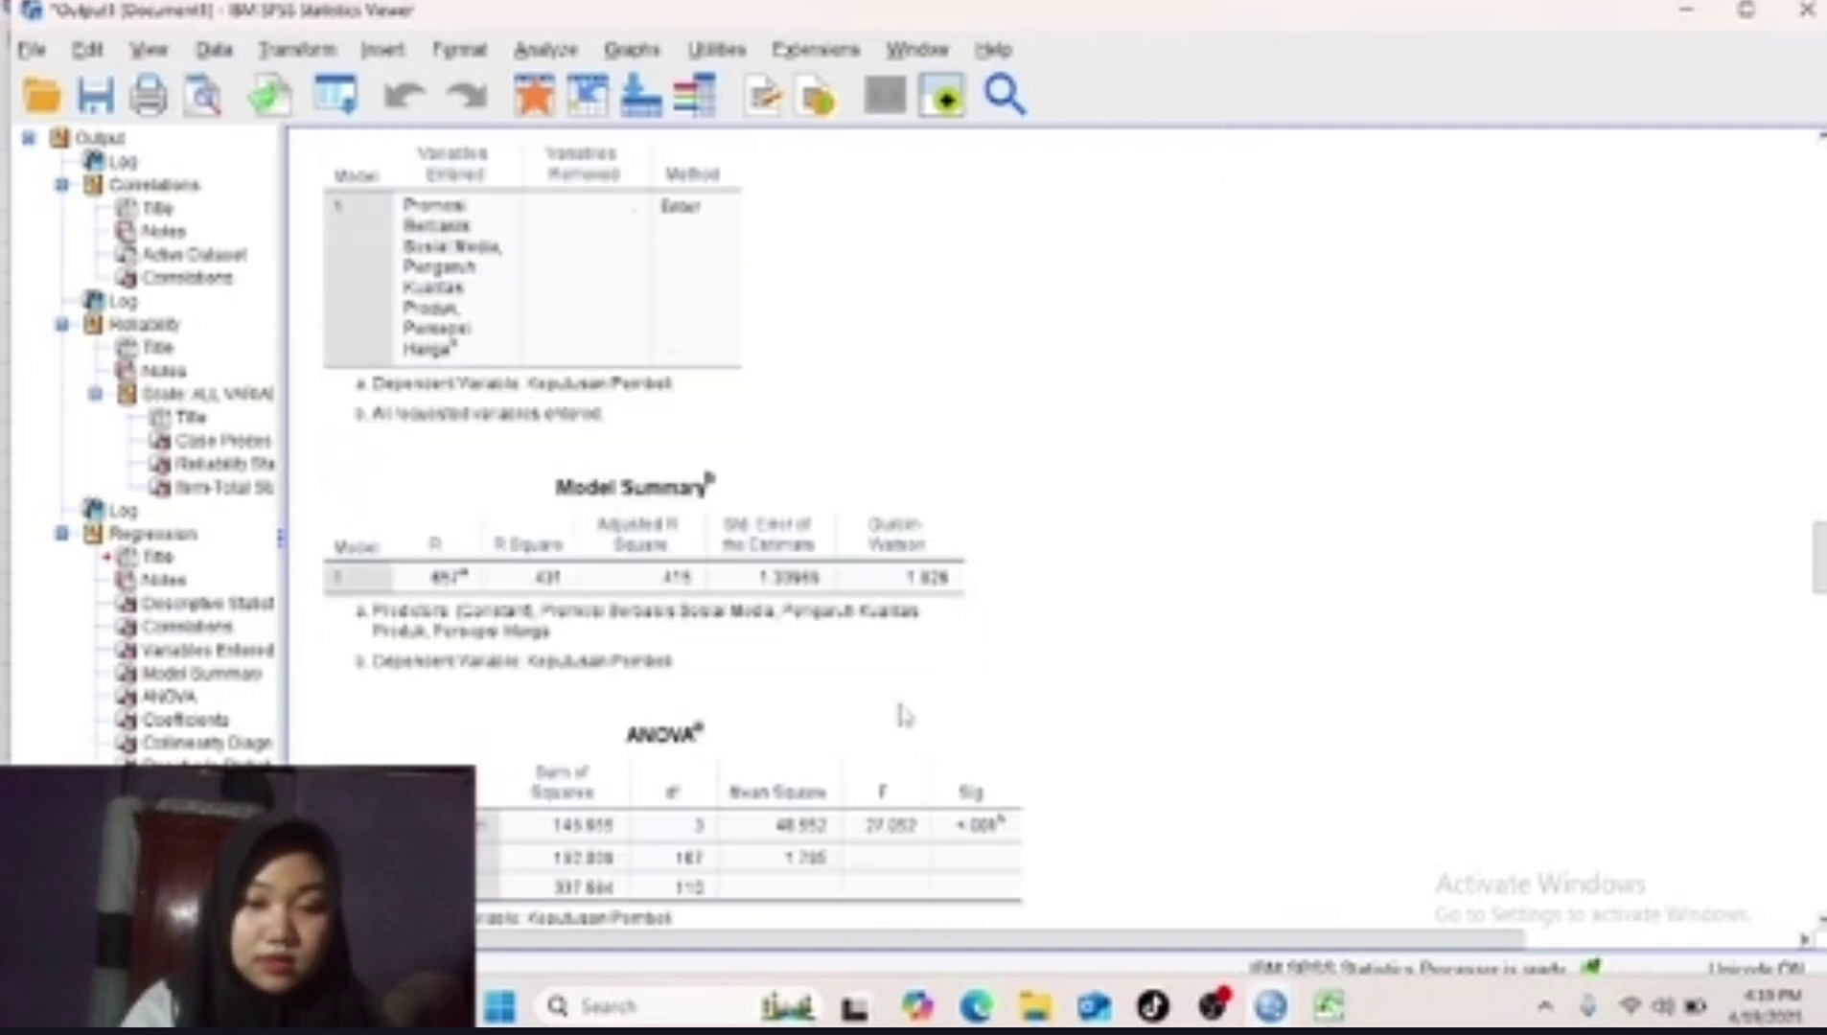
click(901, 661)
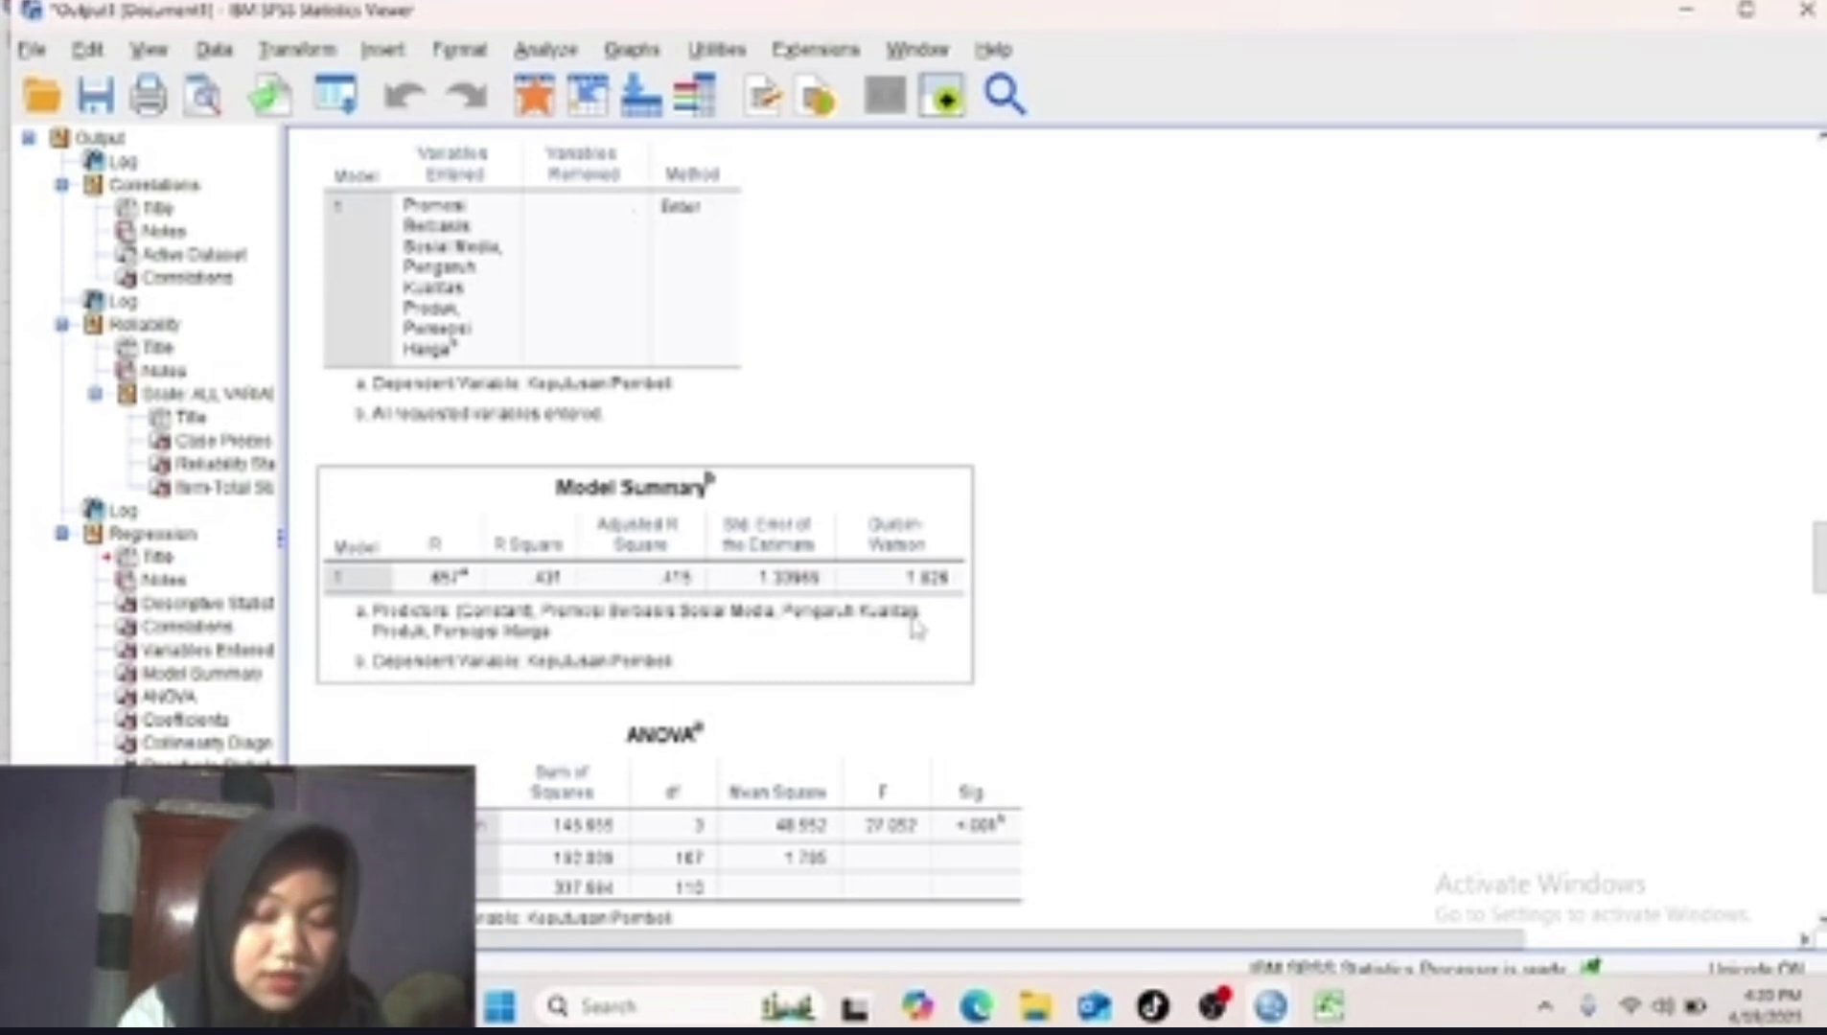
scroll(918, 630, down, 20)
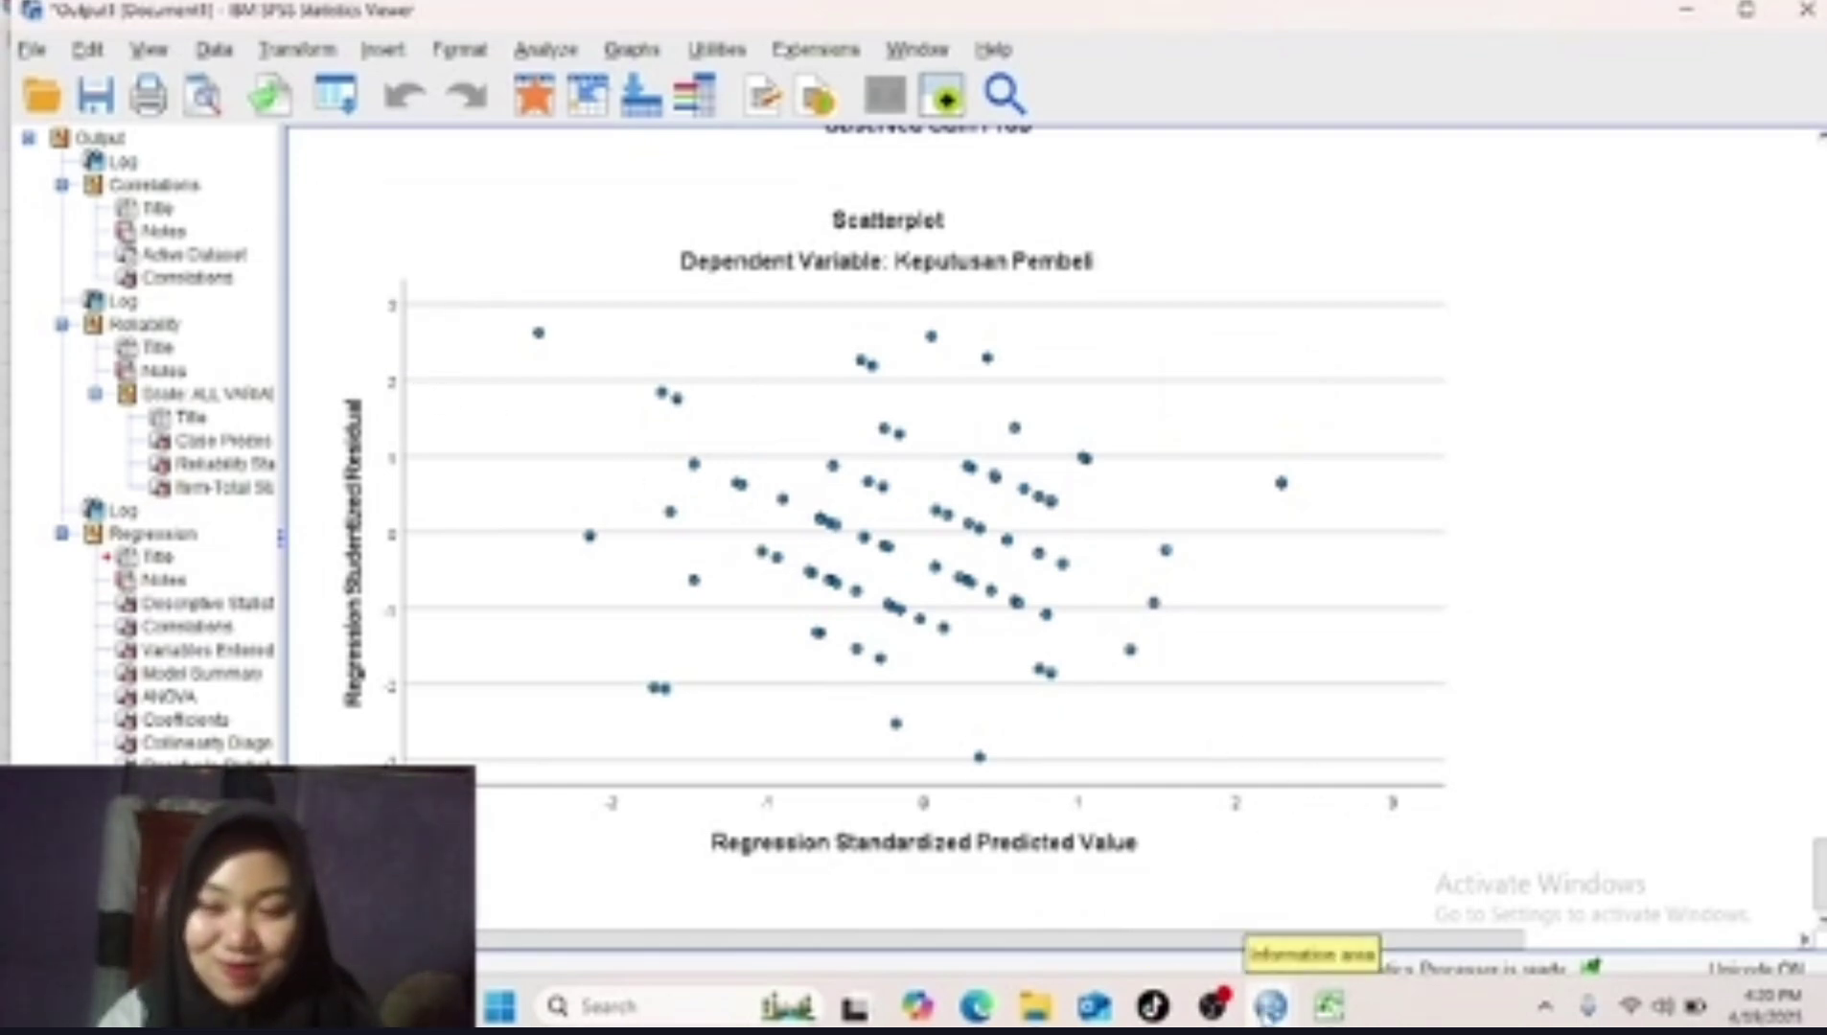
Return to the data set and rerun the linear regression for Keputusan Pembeli with the same predictors and Enter method.
mouse_move(1269, 1014)
click(1169, 920)
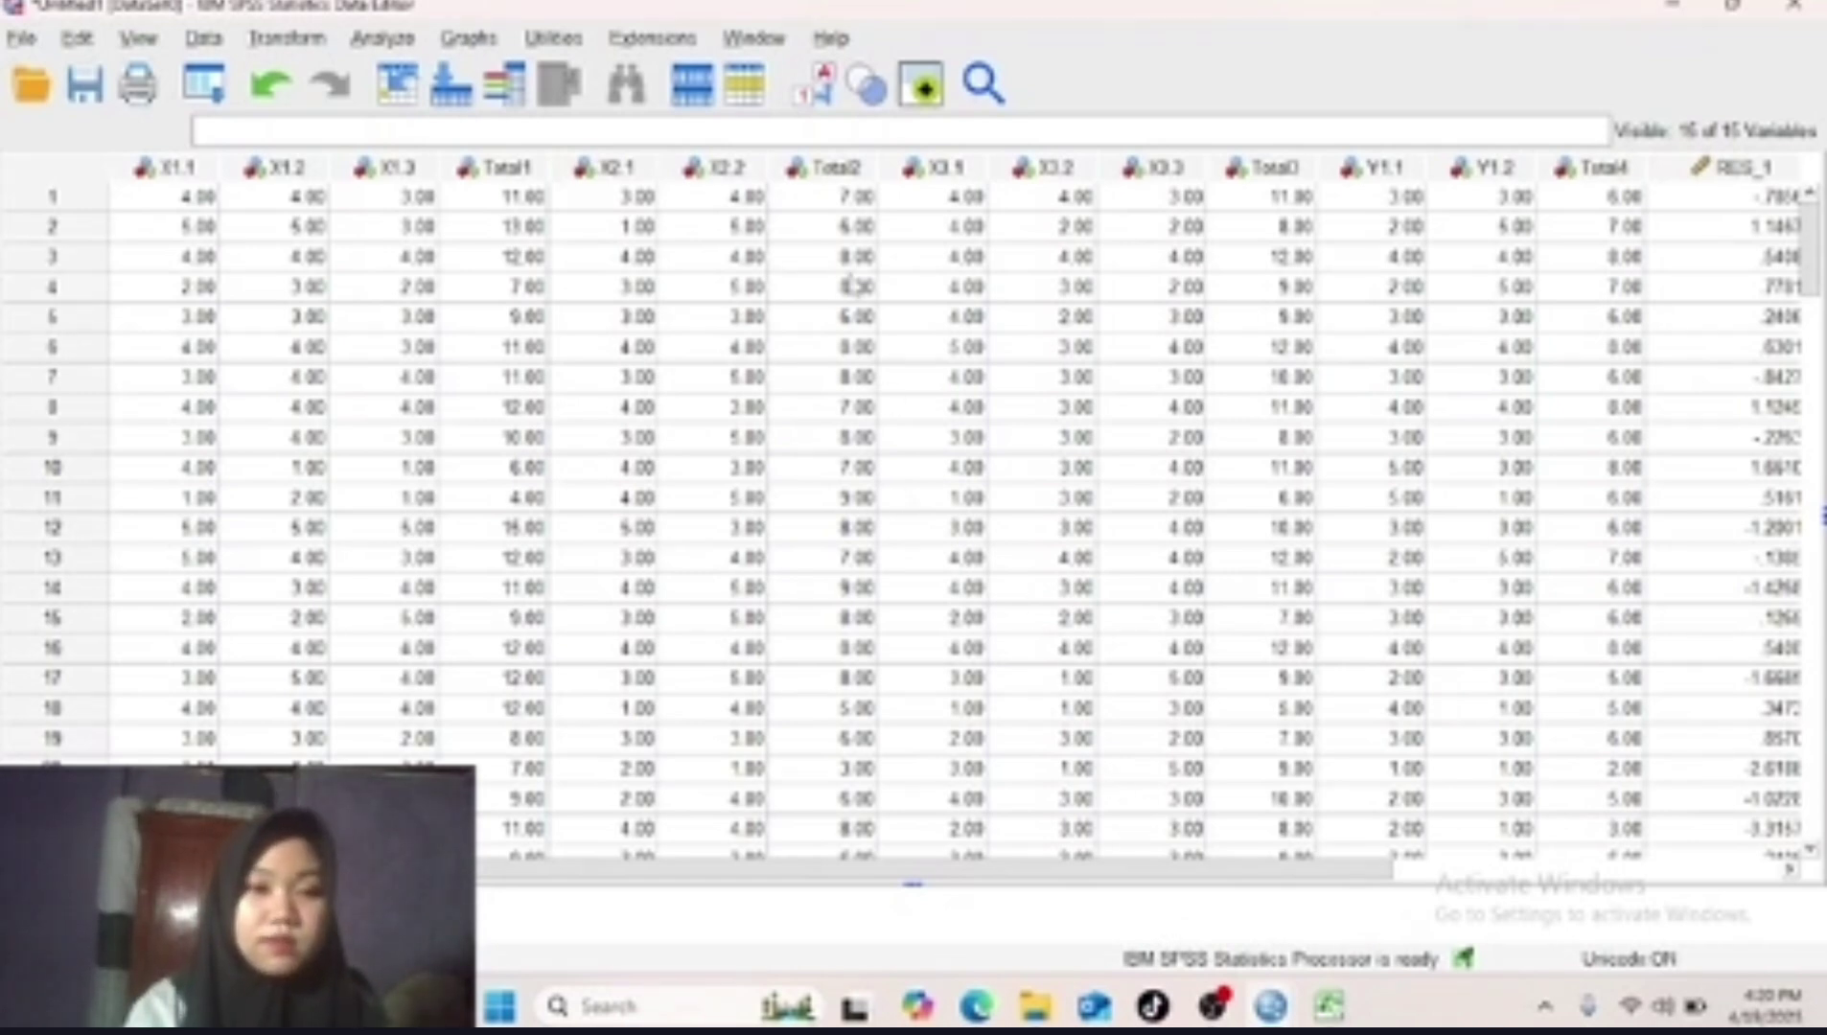
click(381, 38)
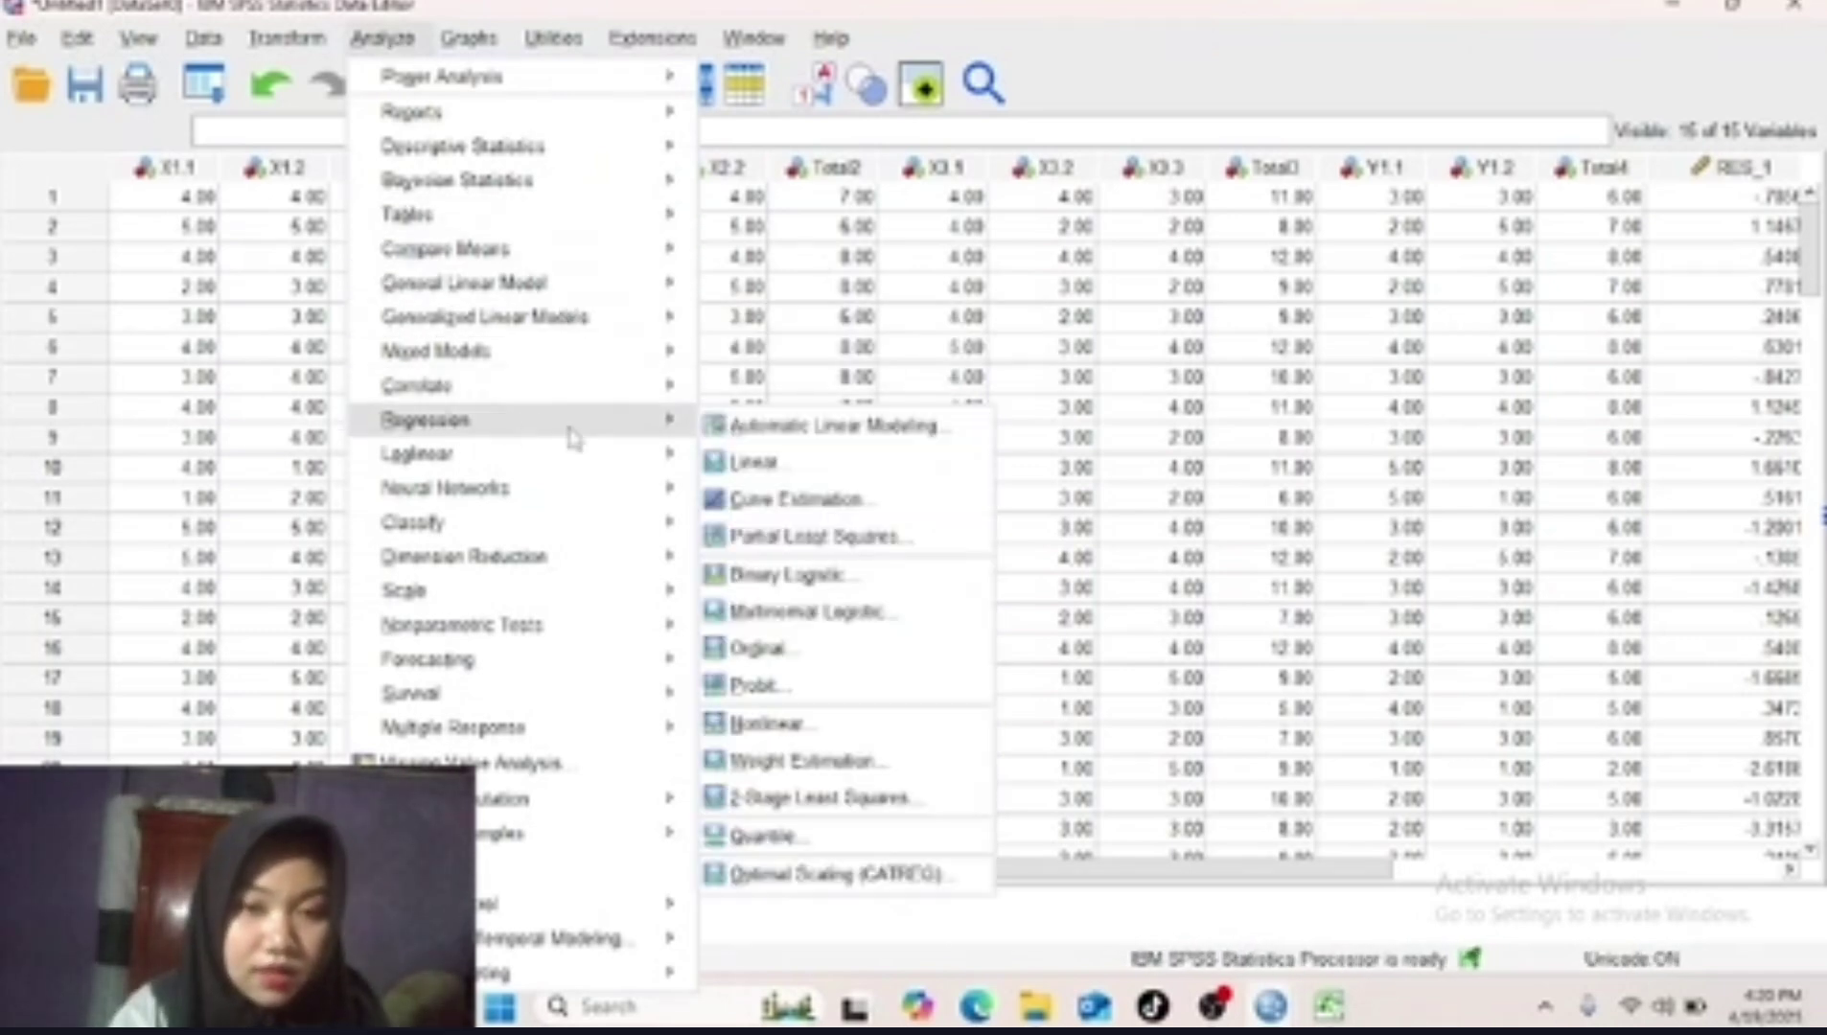
mouse_move(664, 425)
click(748, 462)
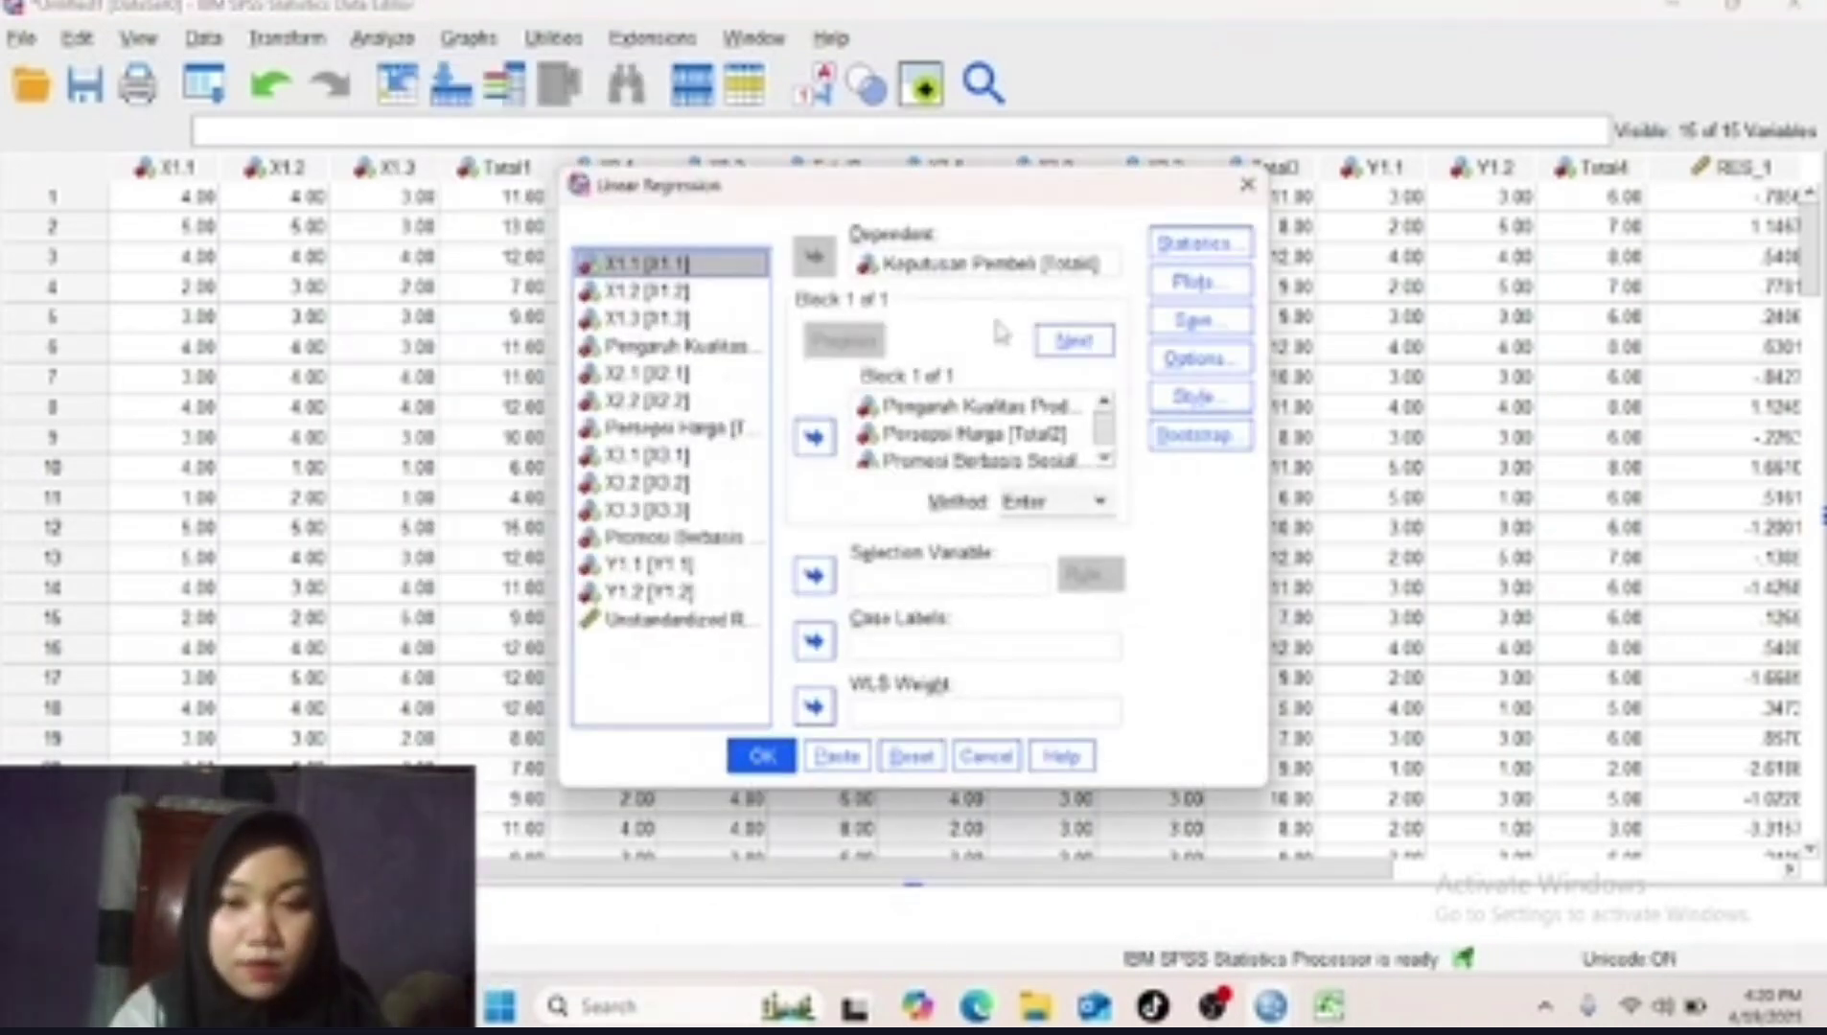
click(762, 756)
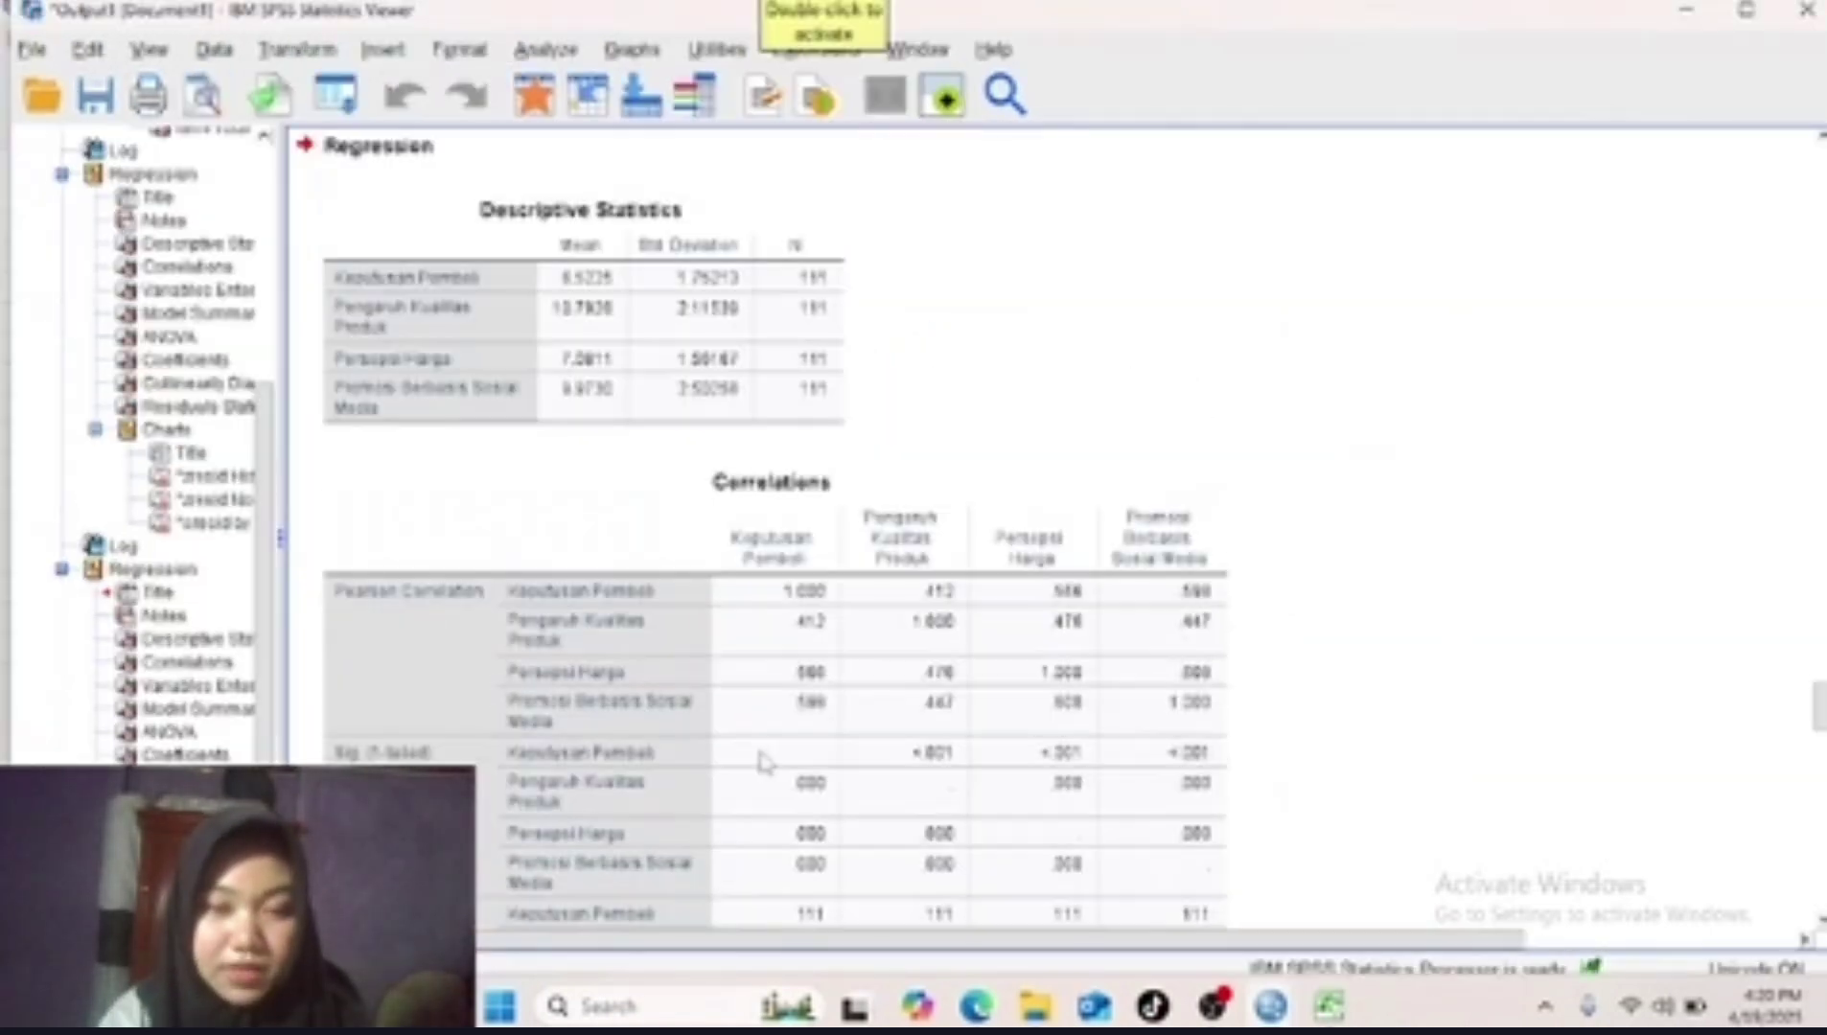
Examine the t and Sig. values in the Coefficients table, F and Sig. in the ANOVA table, and R Square in the Model Summary.
scroll(764, 762, down, 10)
scroll(763, 762, down, 5)
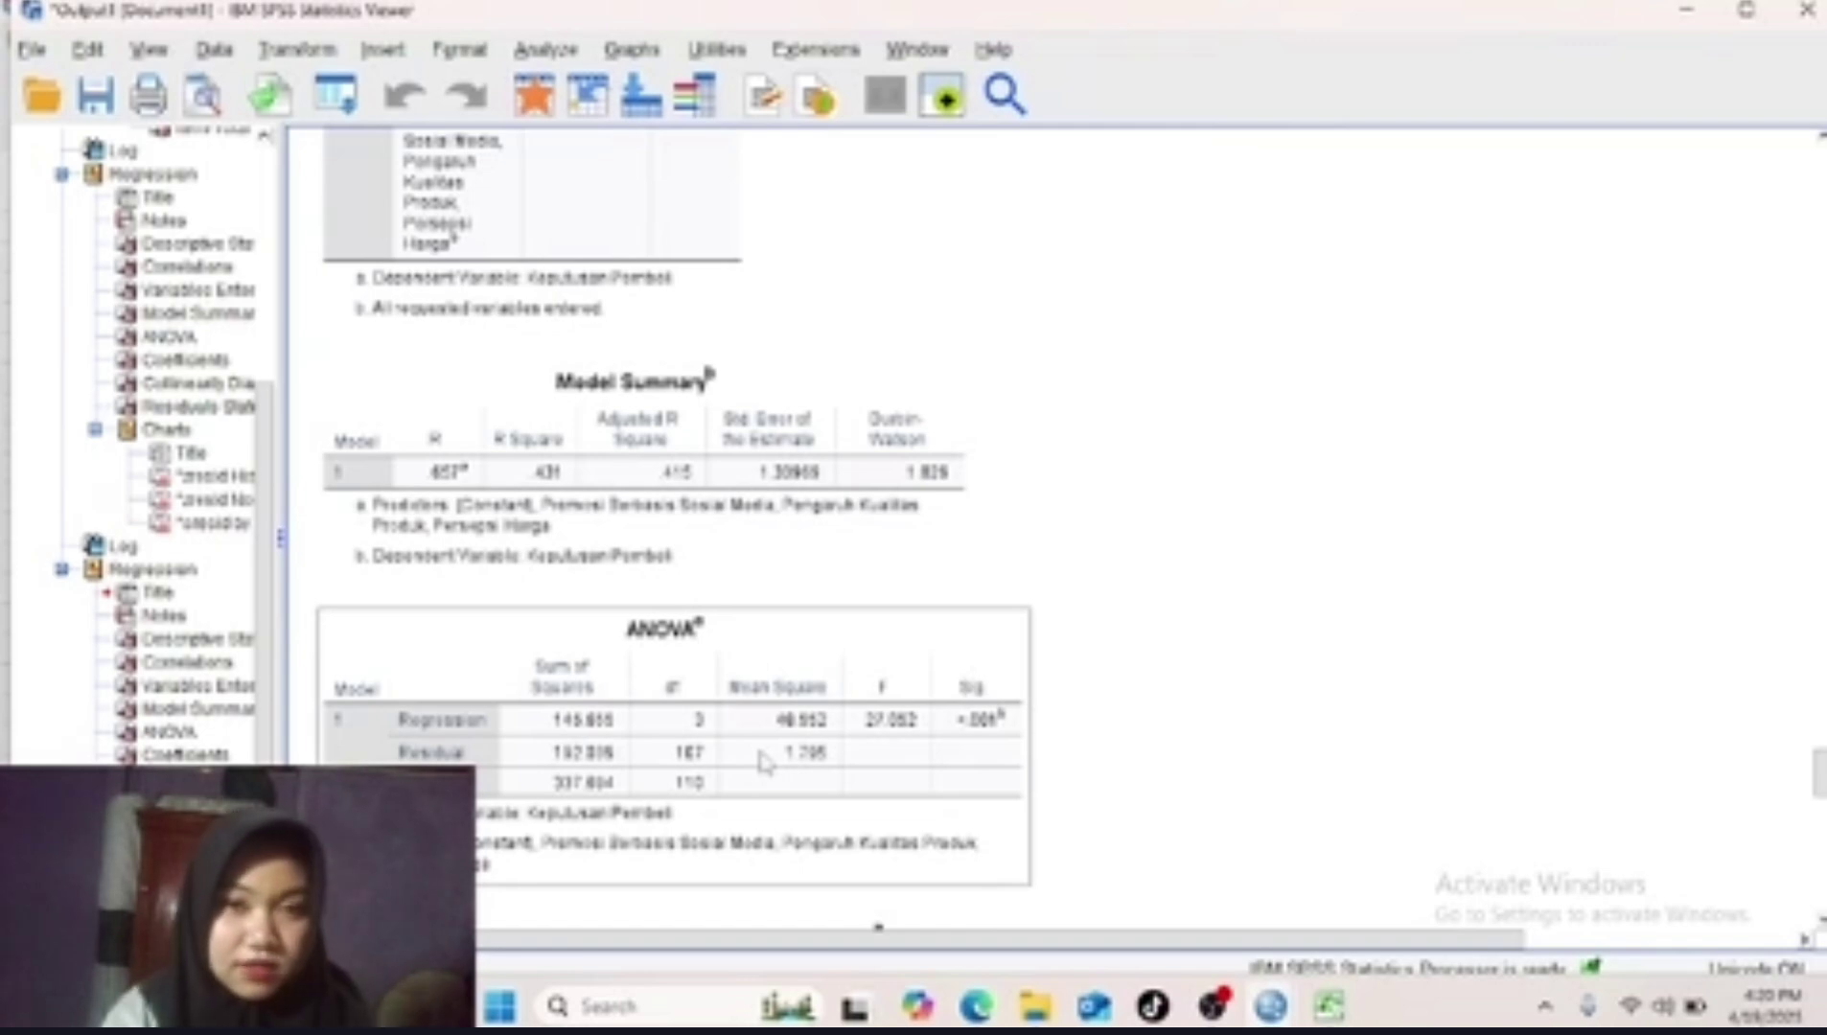
scroll(764, 762, down, 3)
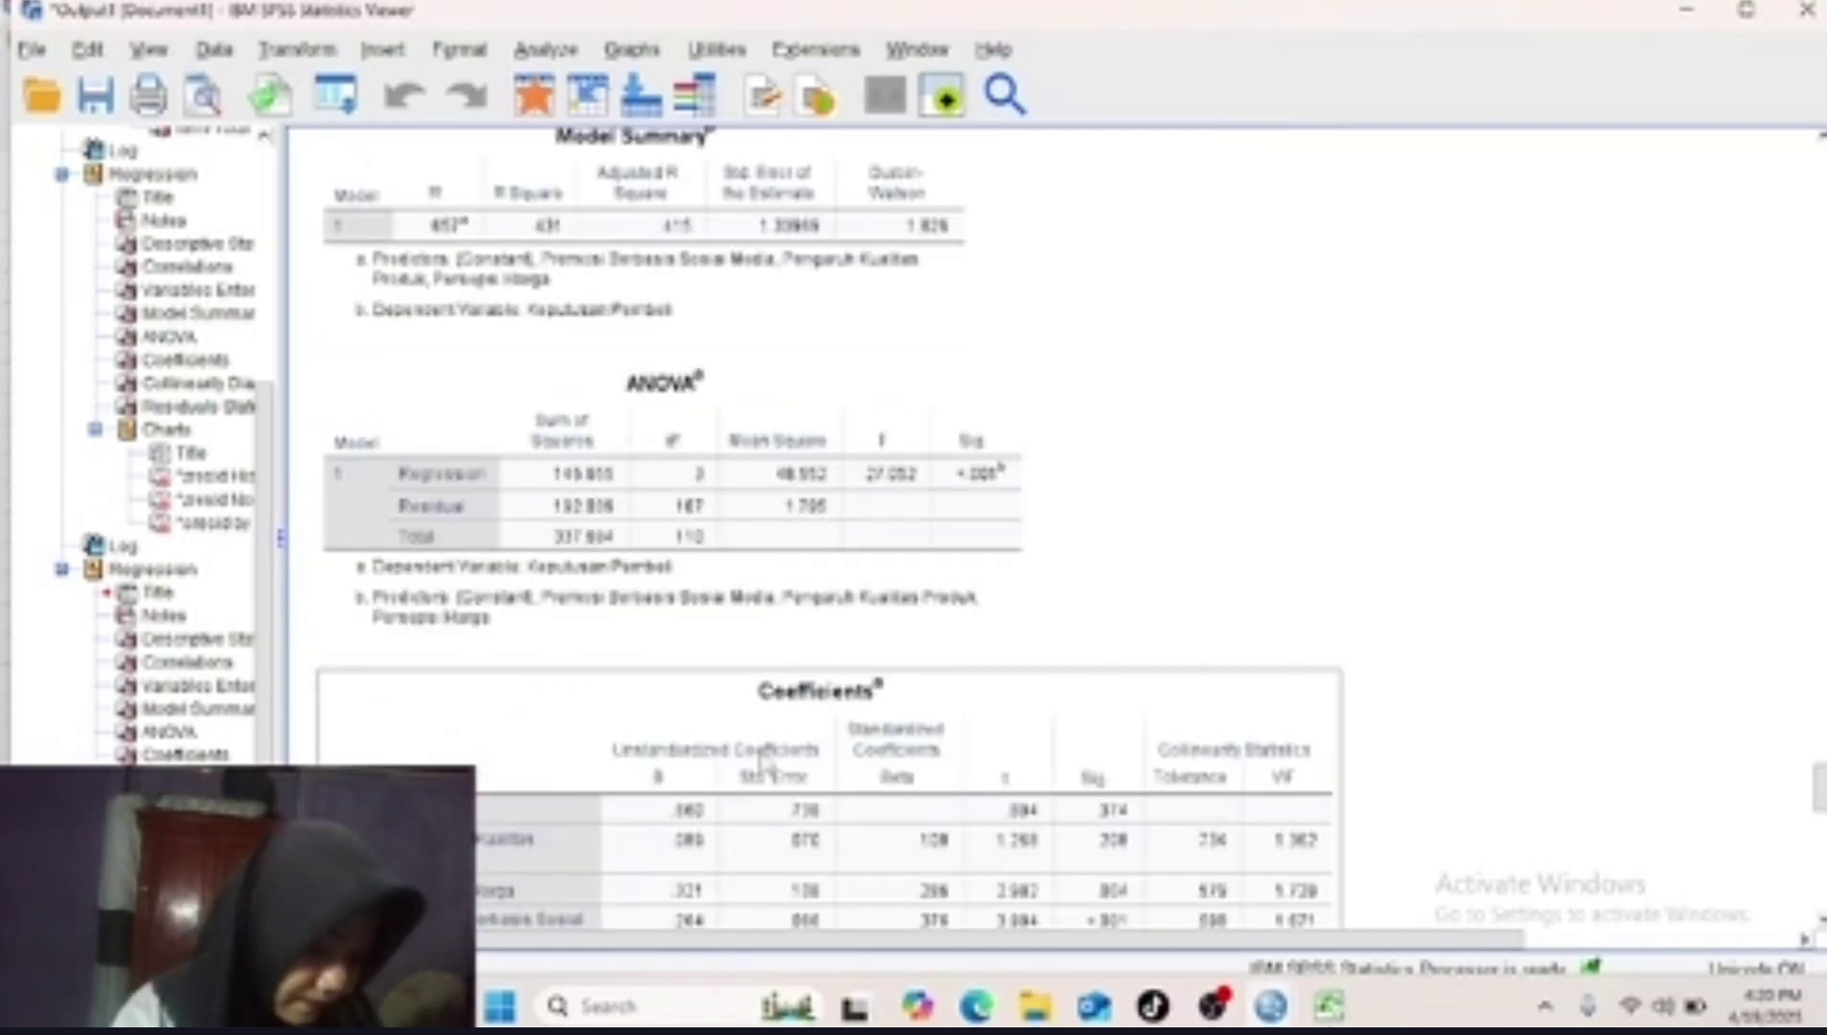
scroll(763, 762, down, 2)
scroll(764, 762, down, 2)
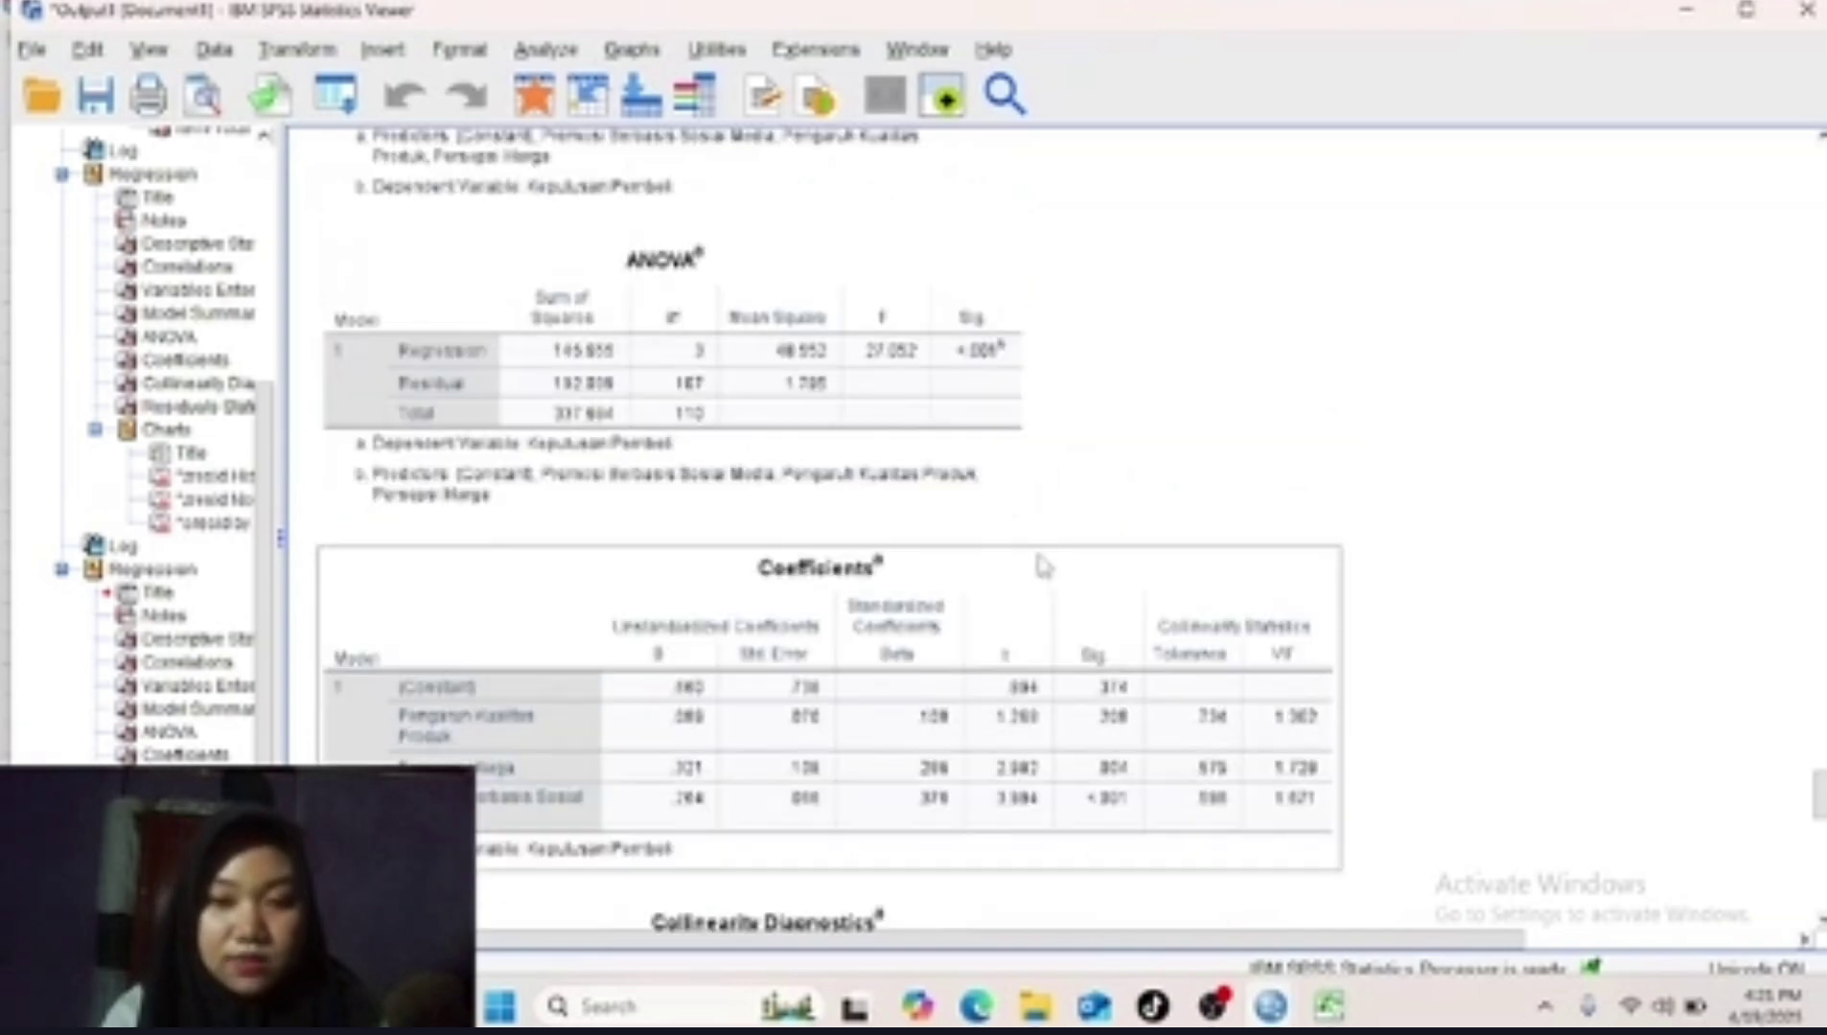
scroll(1045, 569, up, 2)
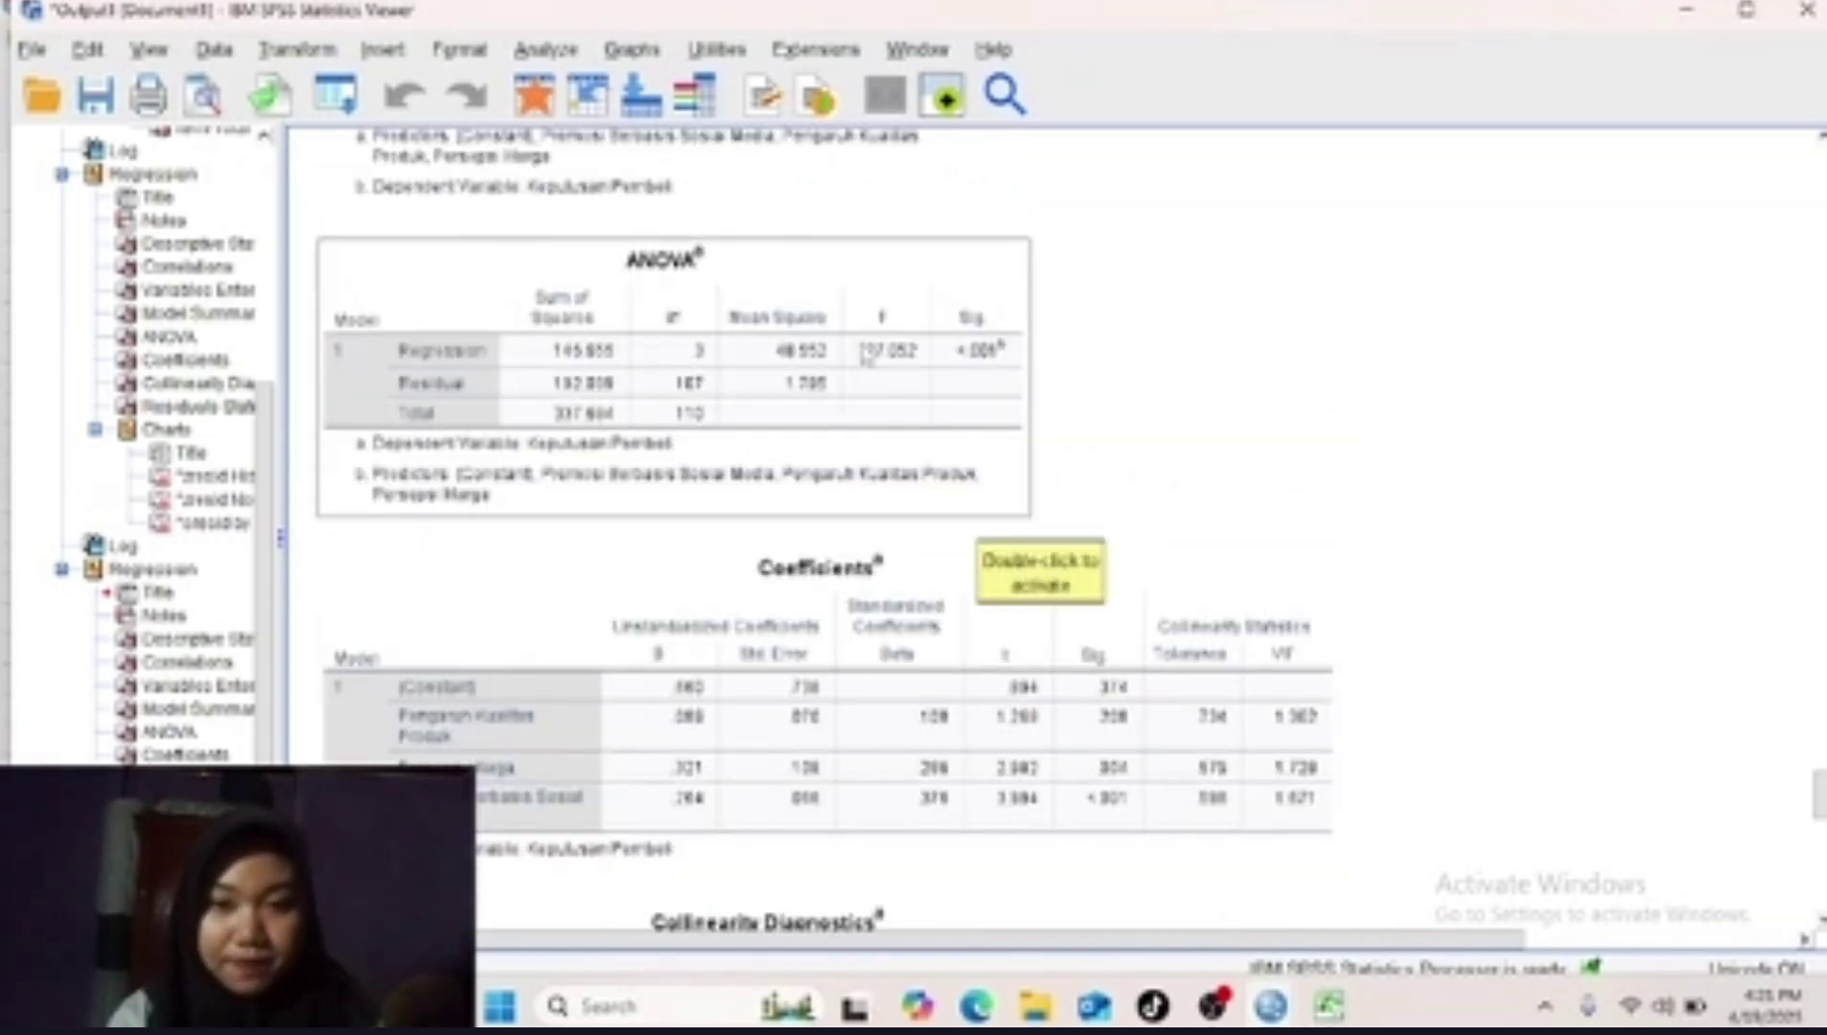
scroll(976, 384, up, 2)
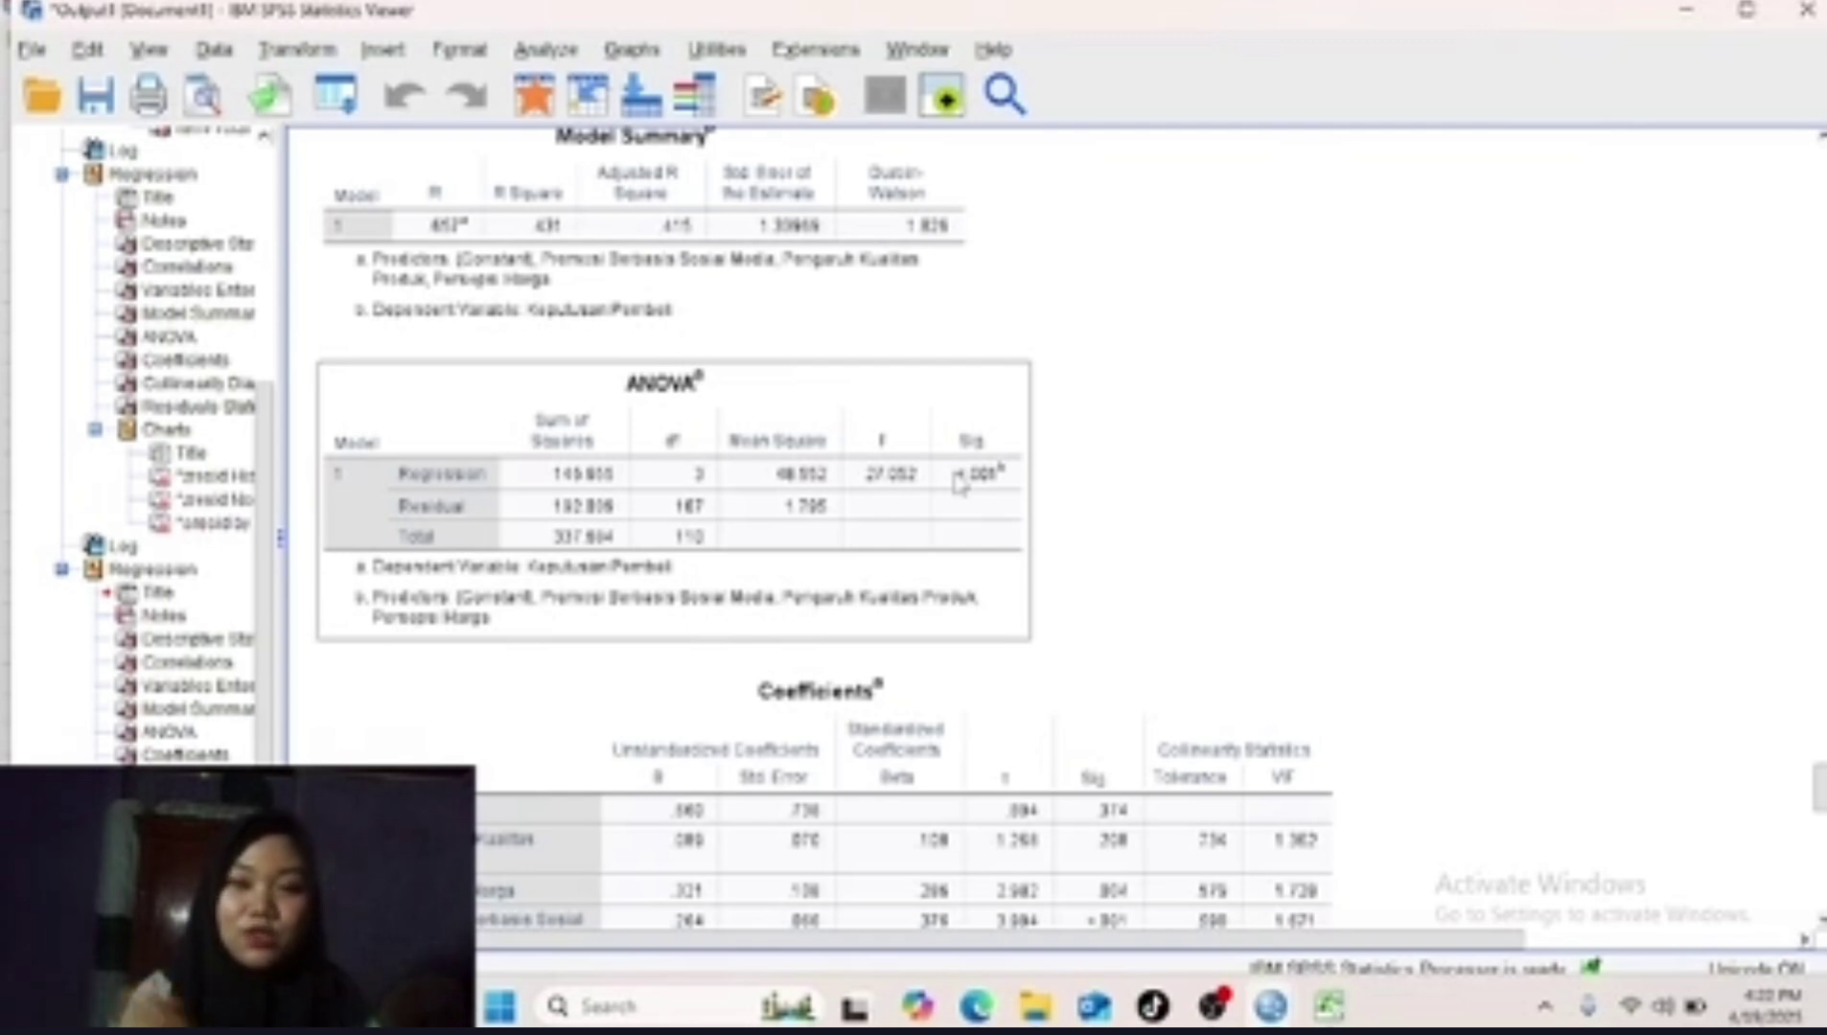
click(1630, 195)
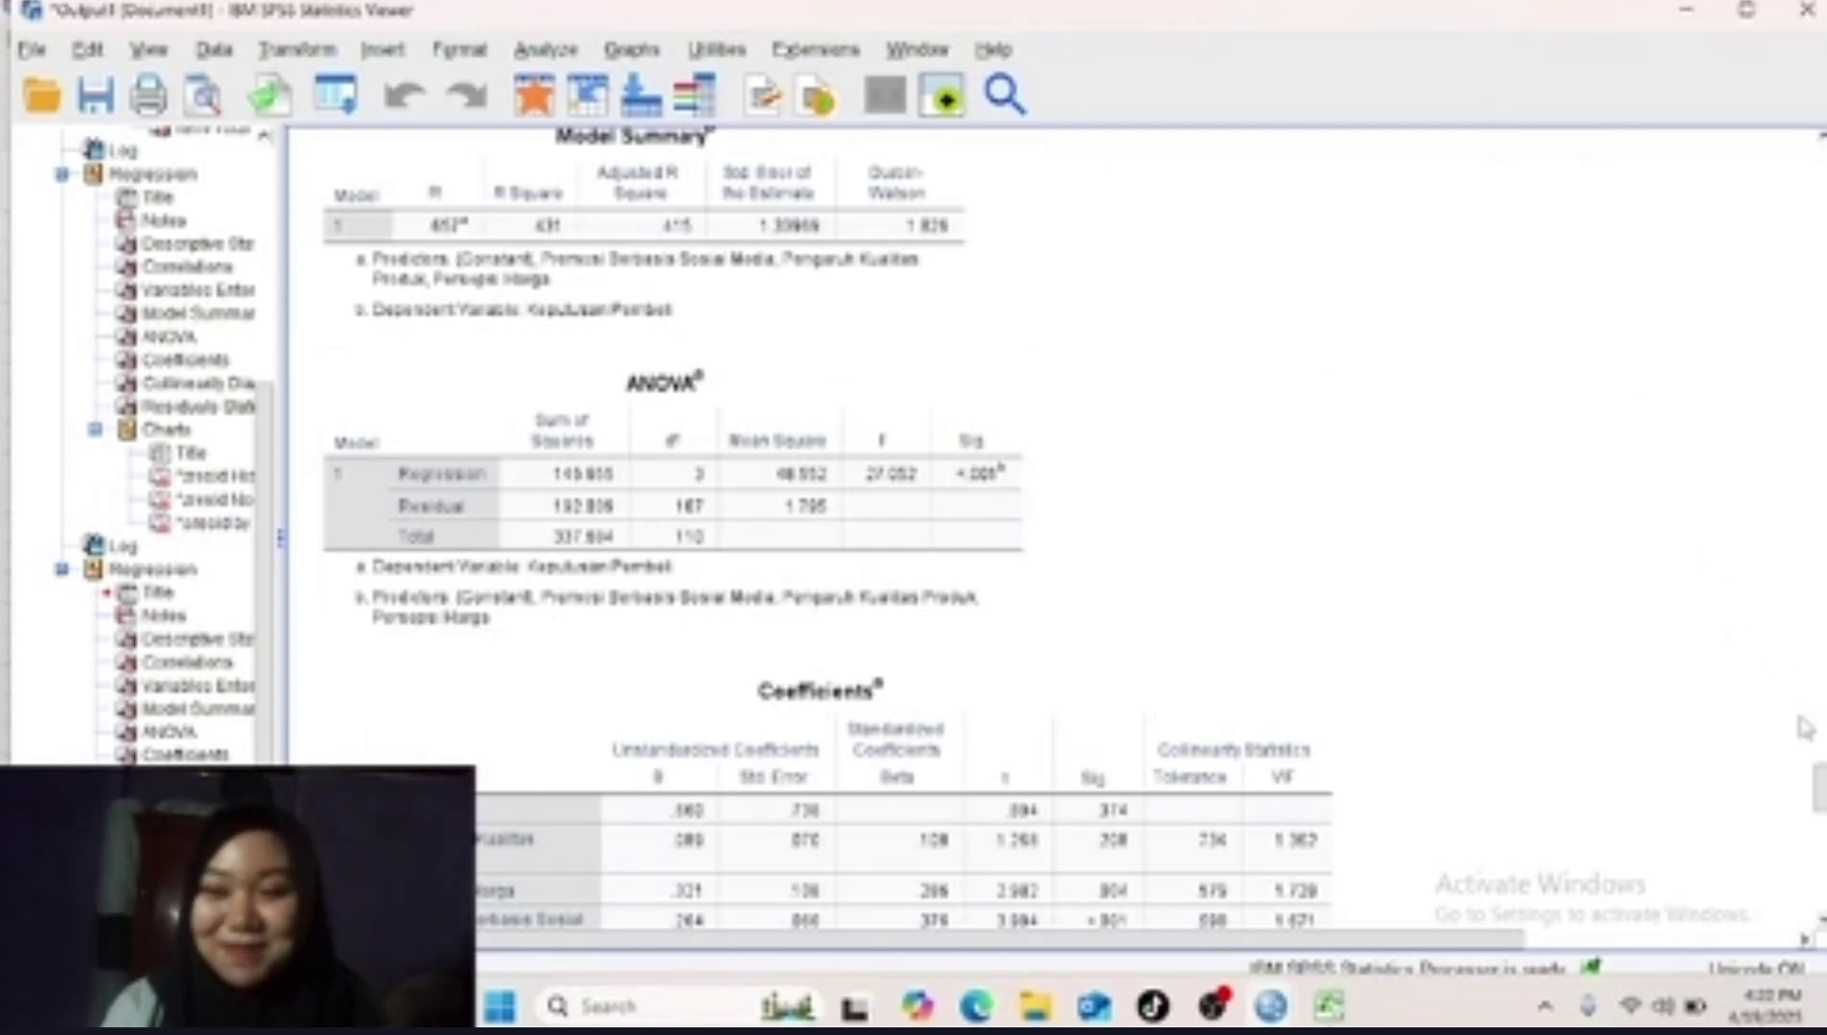
Review the output from the initial Correlations table down to the Reliability Statistics and Item-Total Statistics.
drag(1818, 806, 1818, 158)
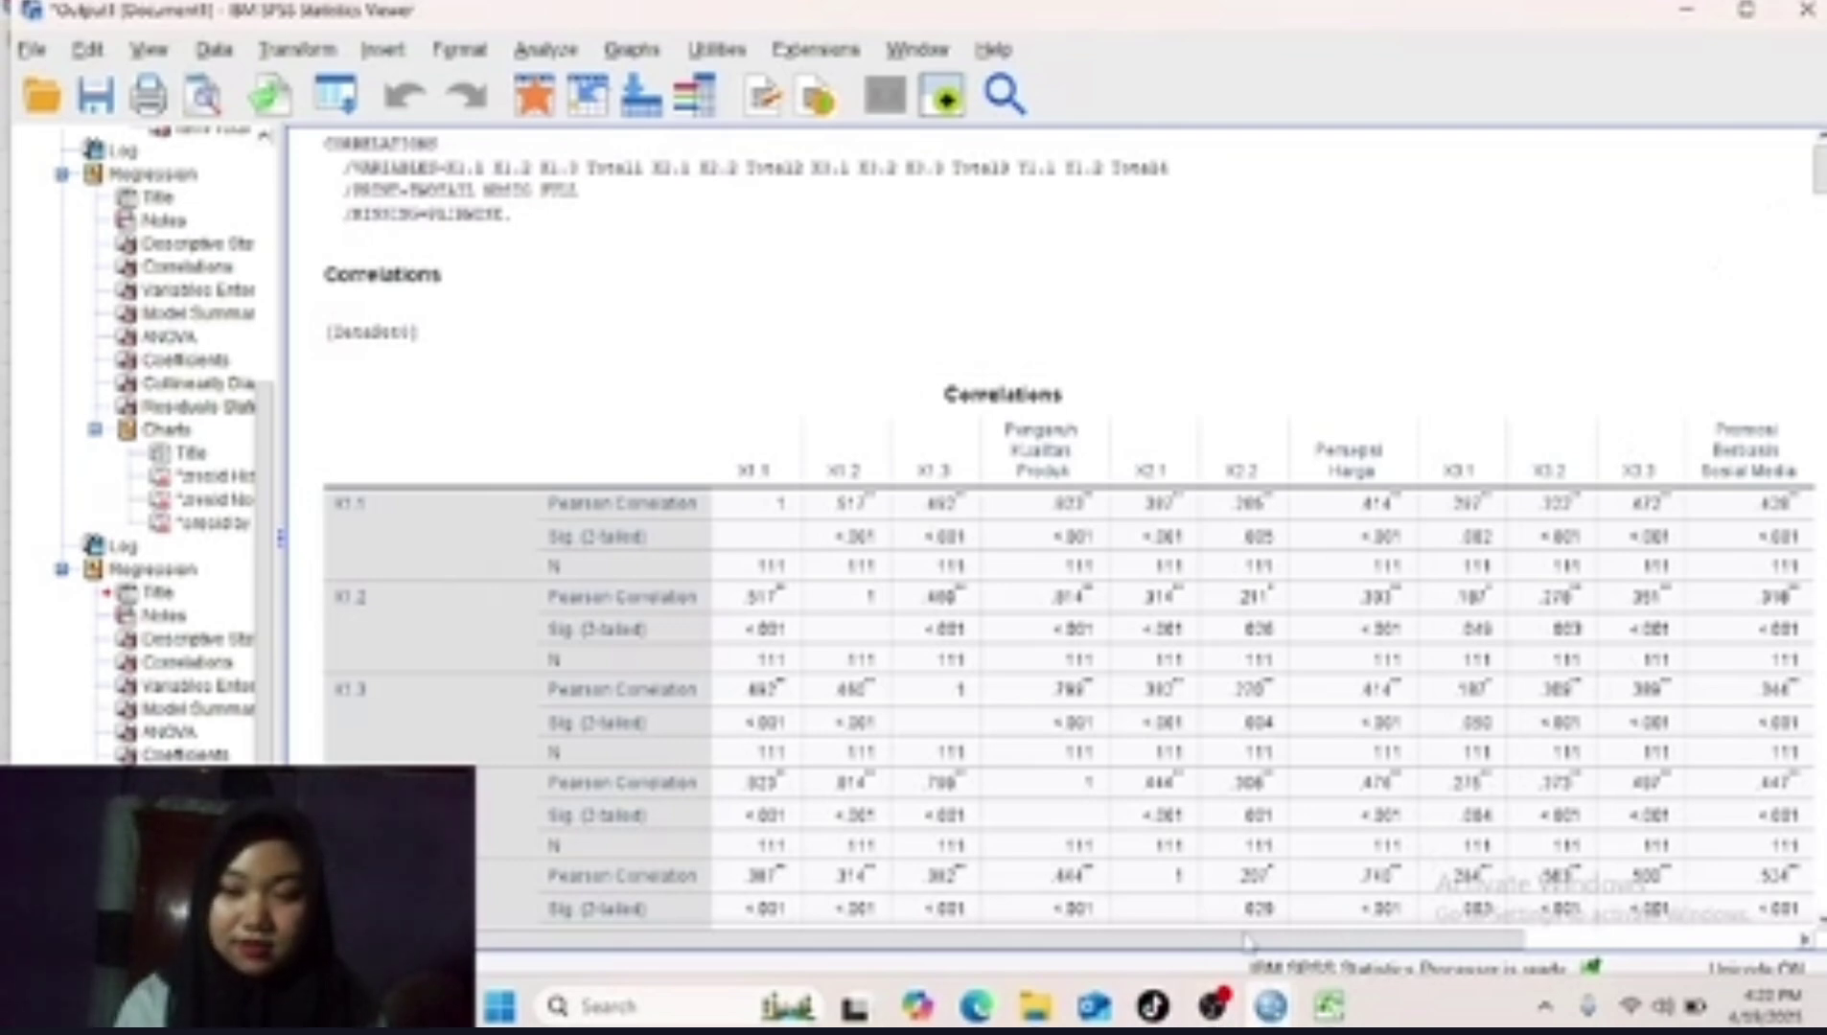
scroll(1226, 853, down, 15)
scroll(1222, 850, down, 8)
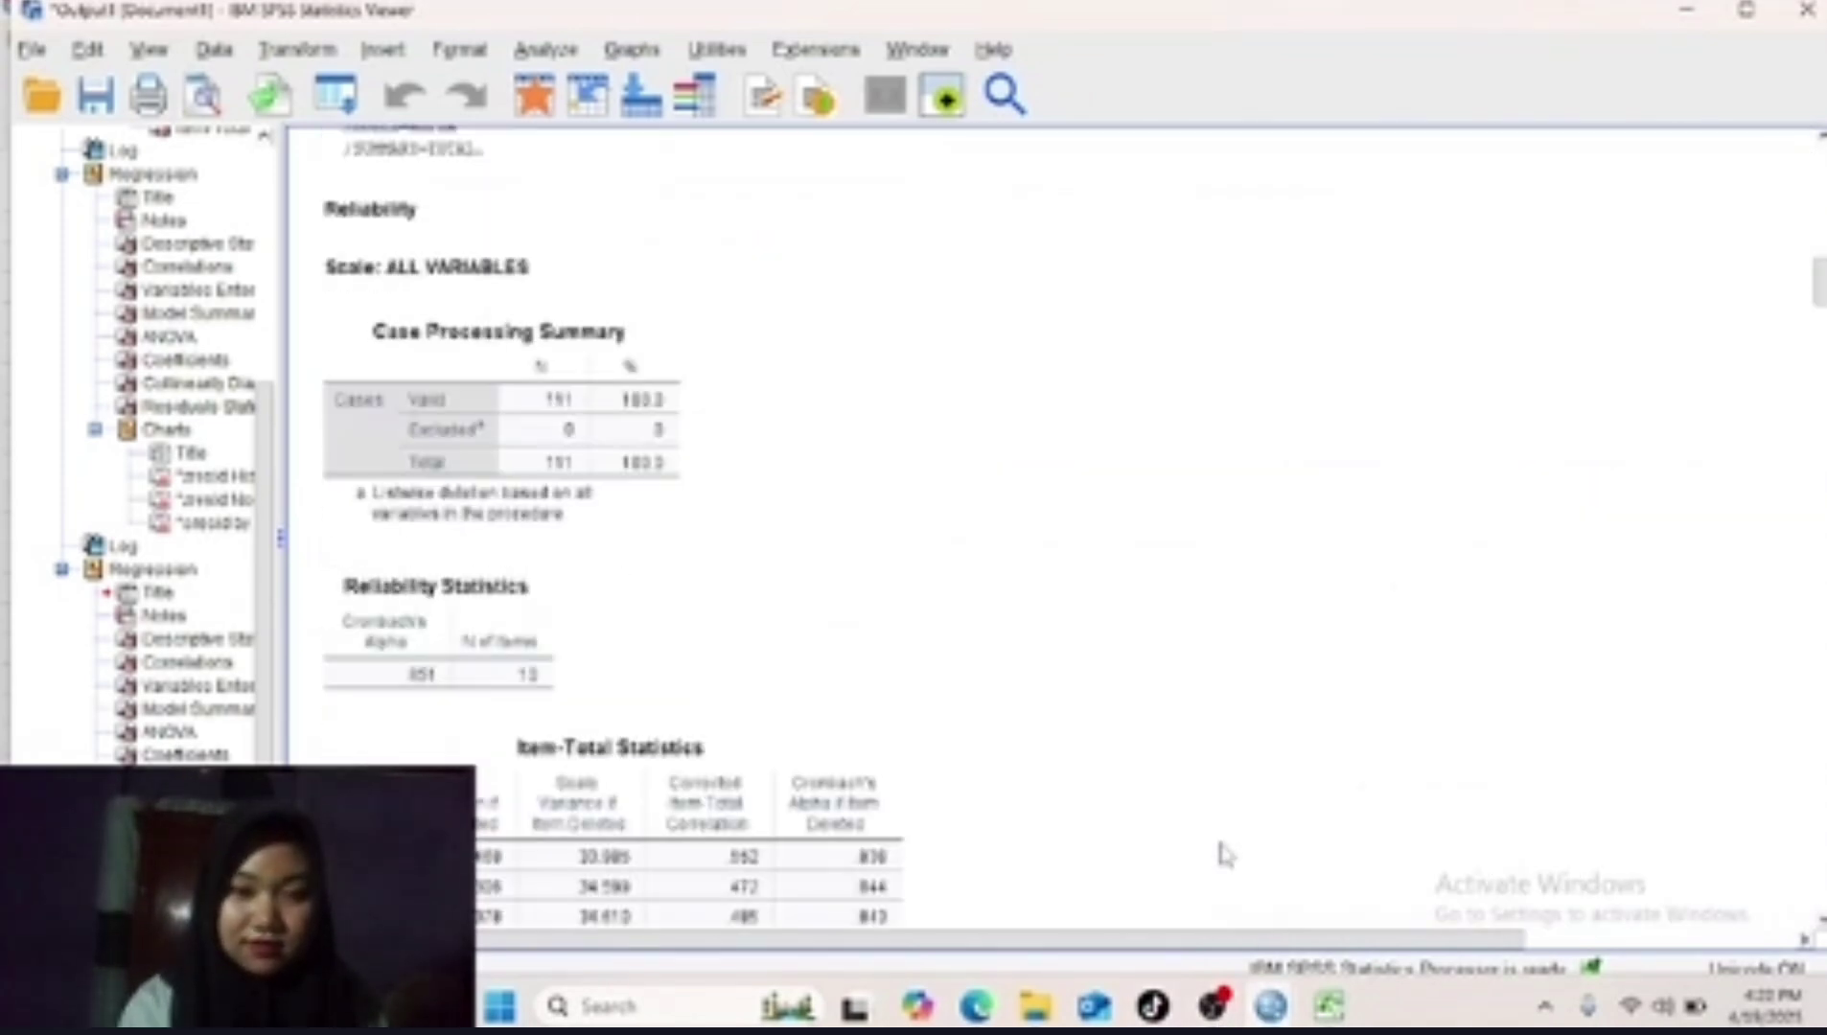